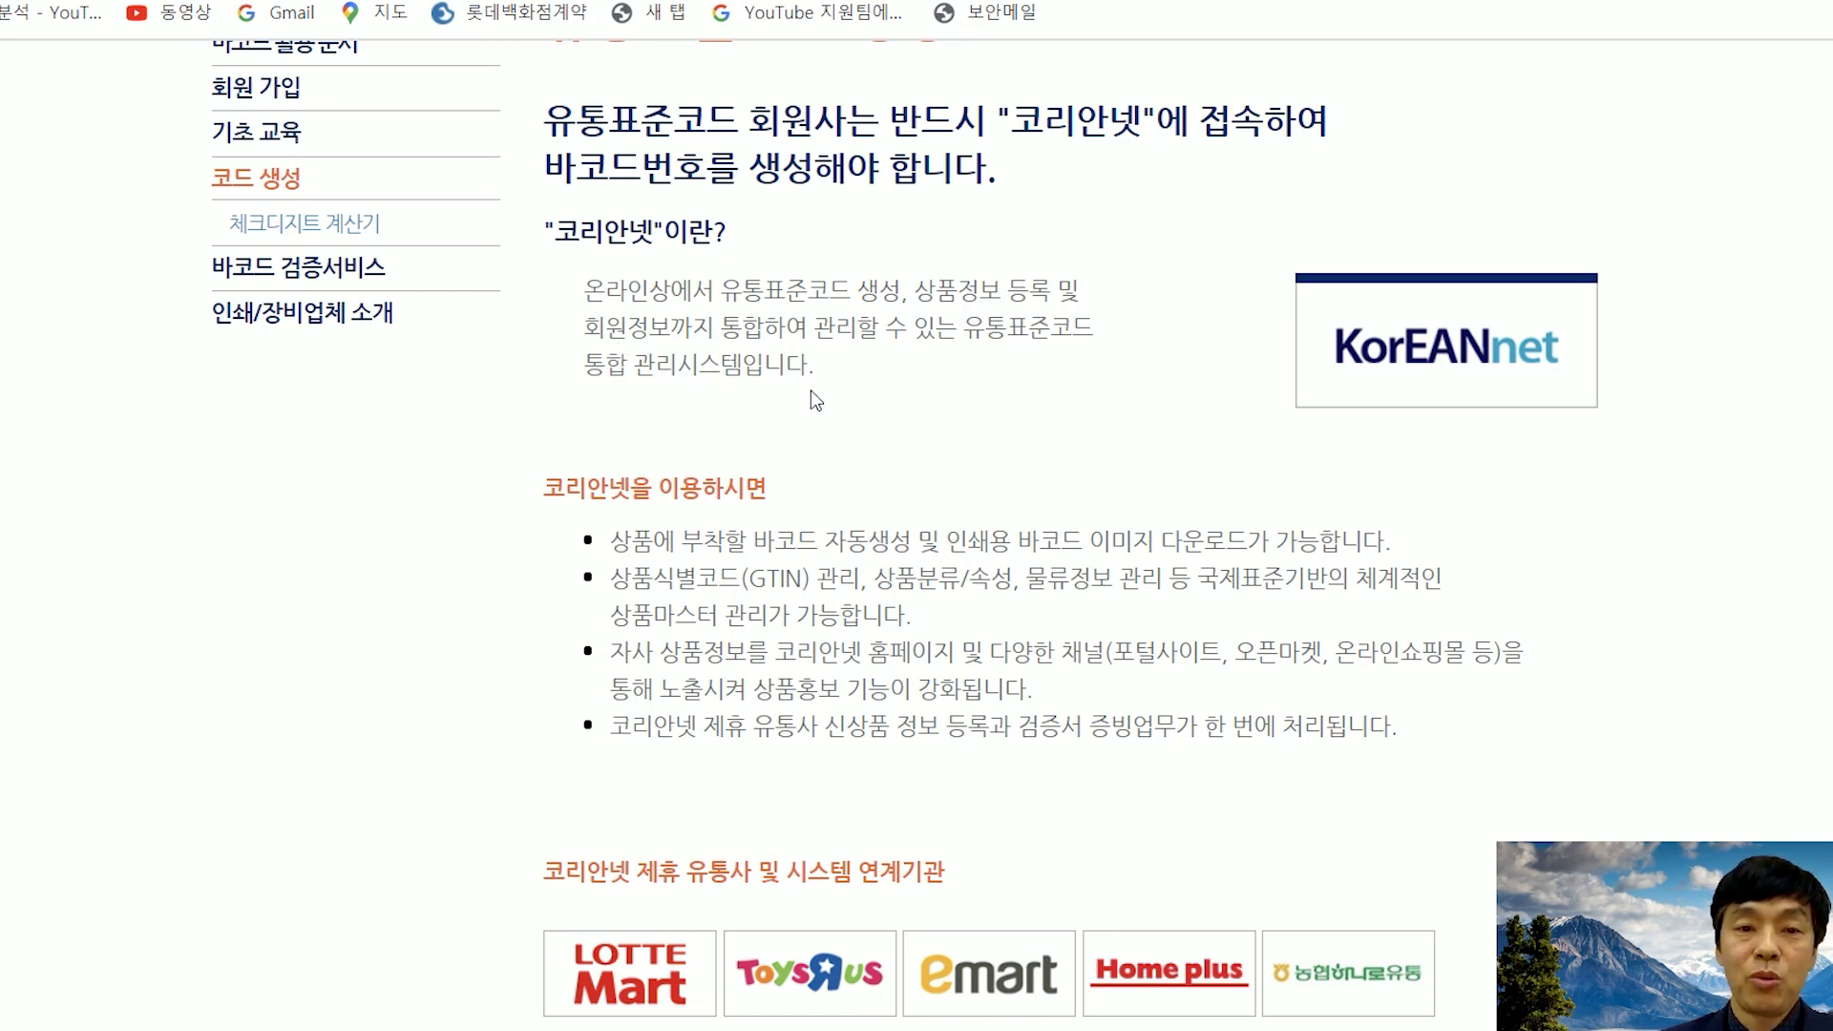
- Scroll the 코드 생성 page to read the KorEANnet introduction, partner retailers and 사용방법
scroll(833, 390, "down", 3)
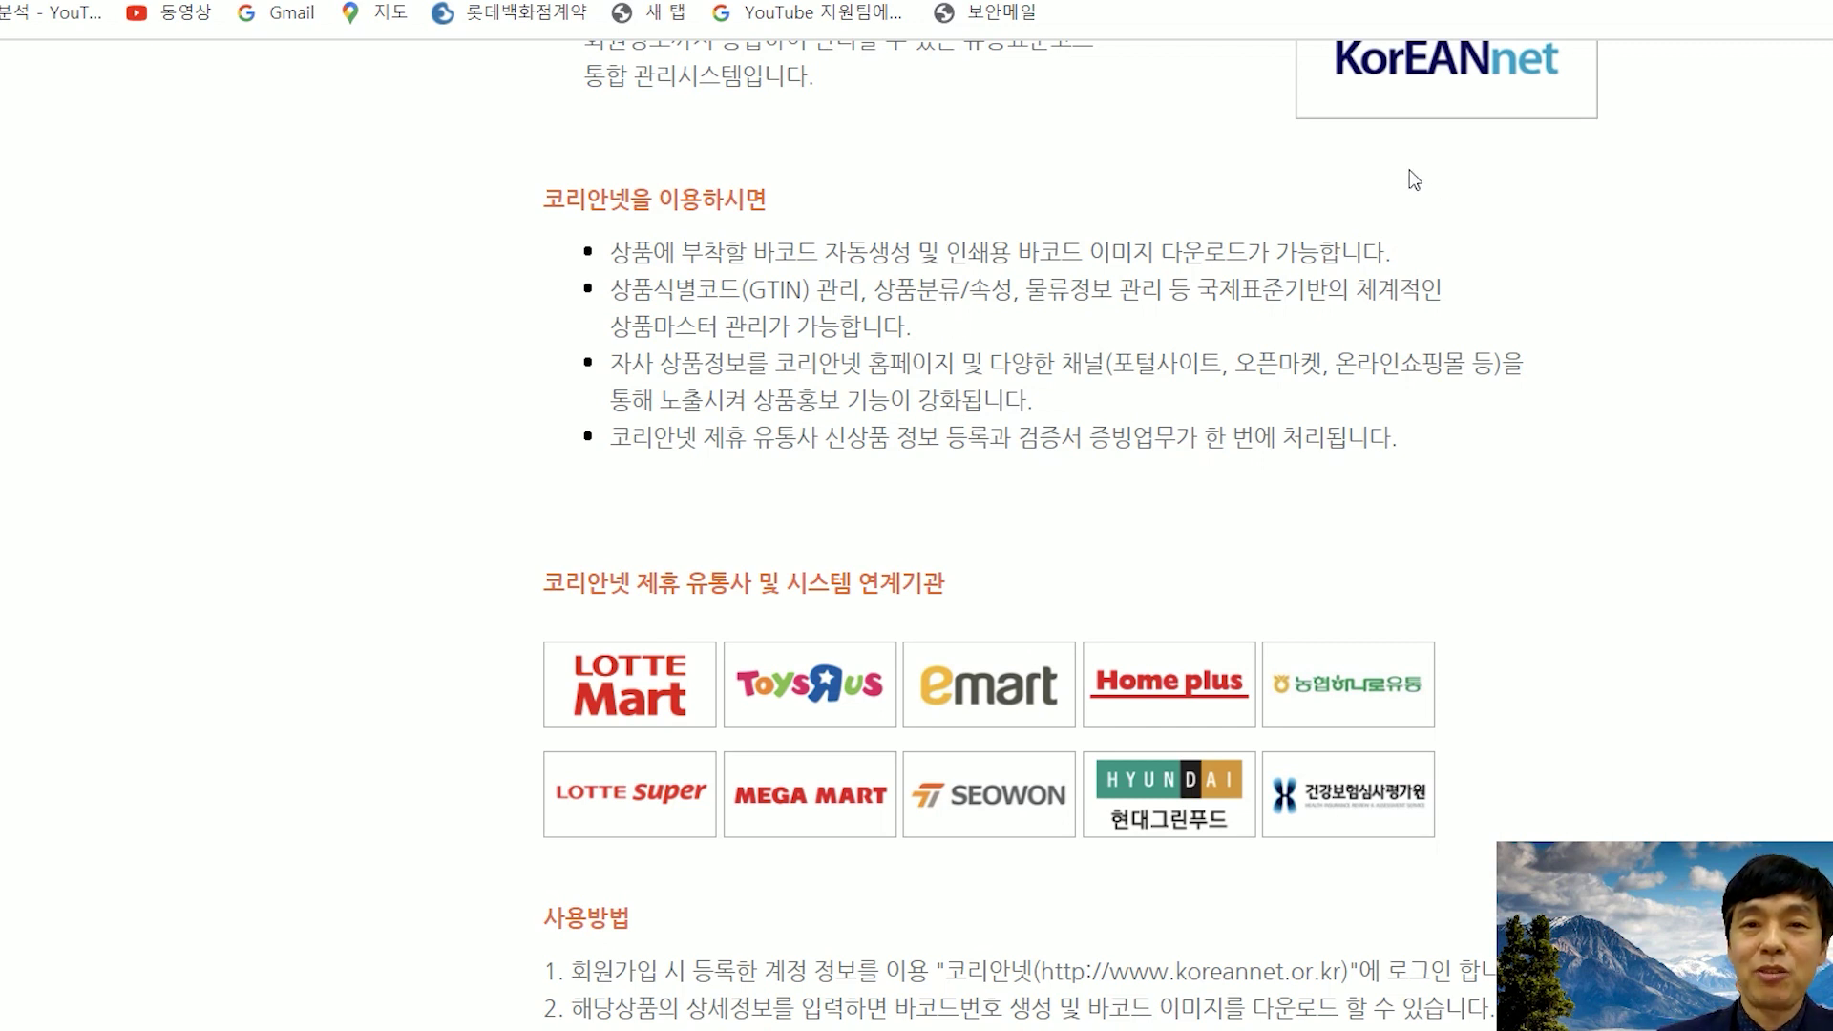
key("alt+Left")
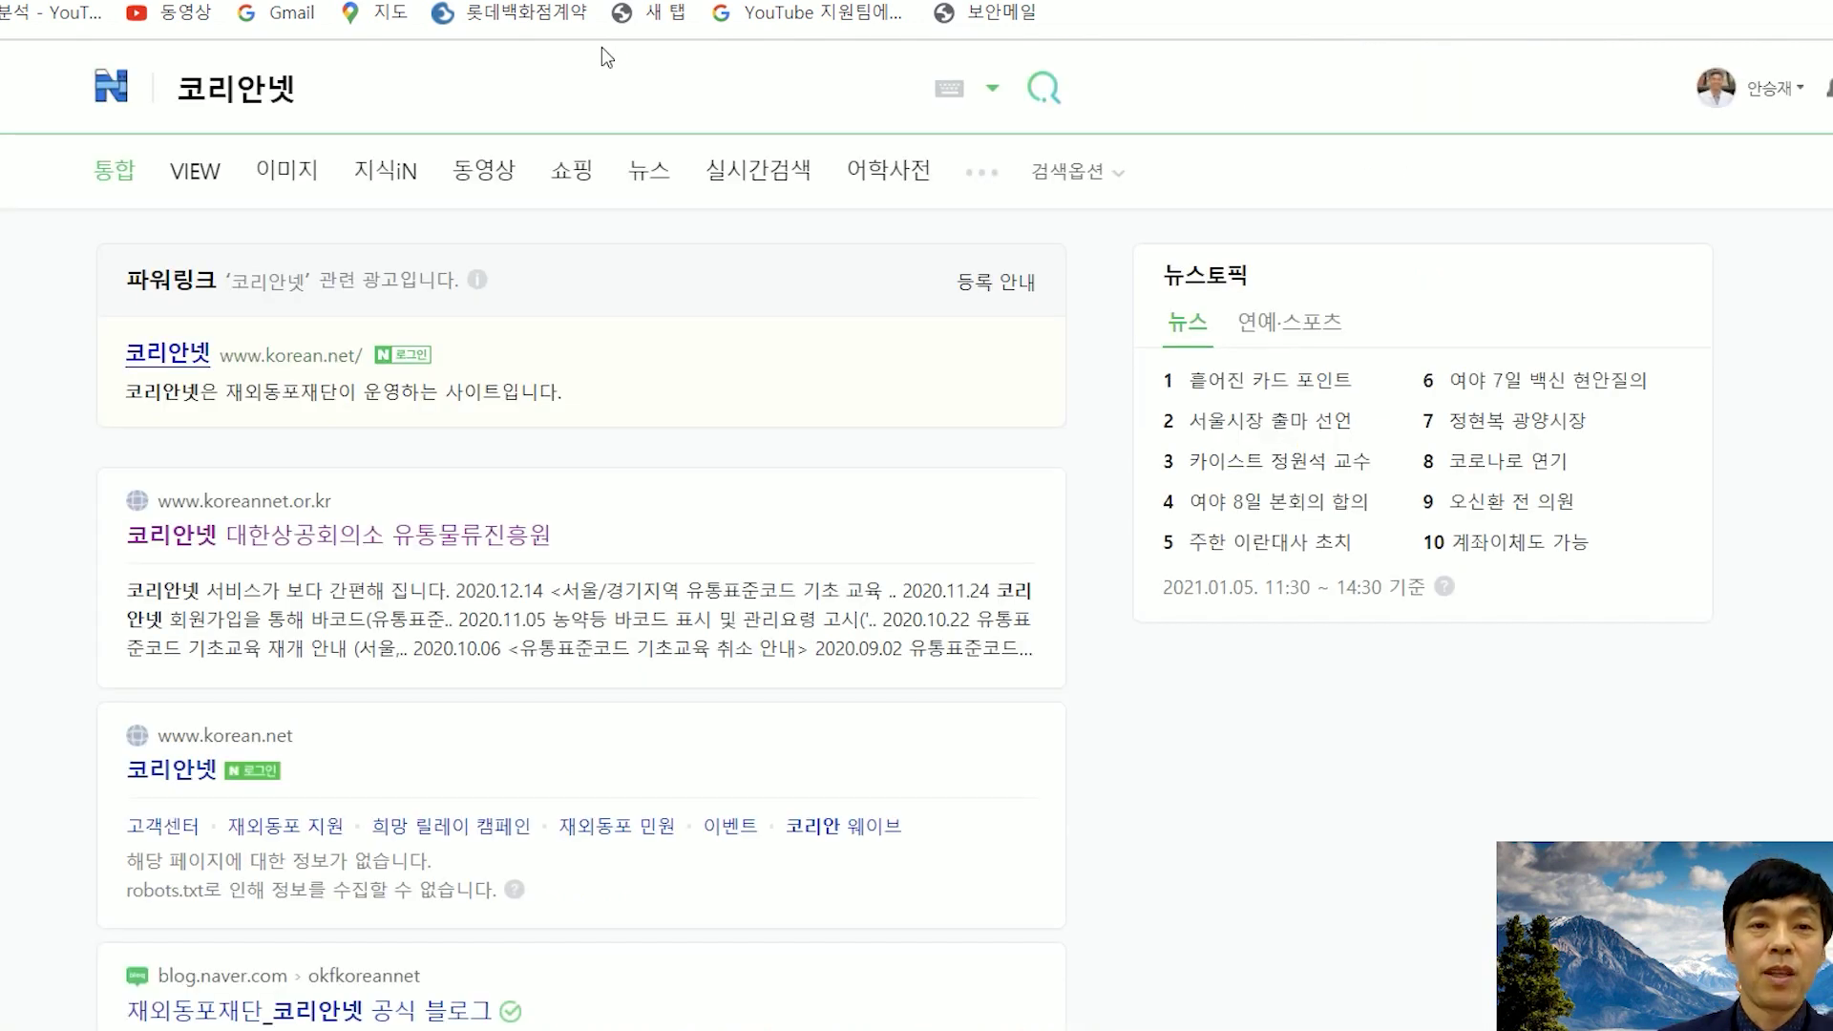
left_click(432, 95)
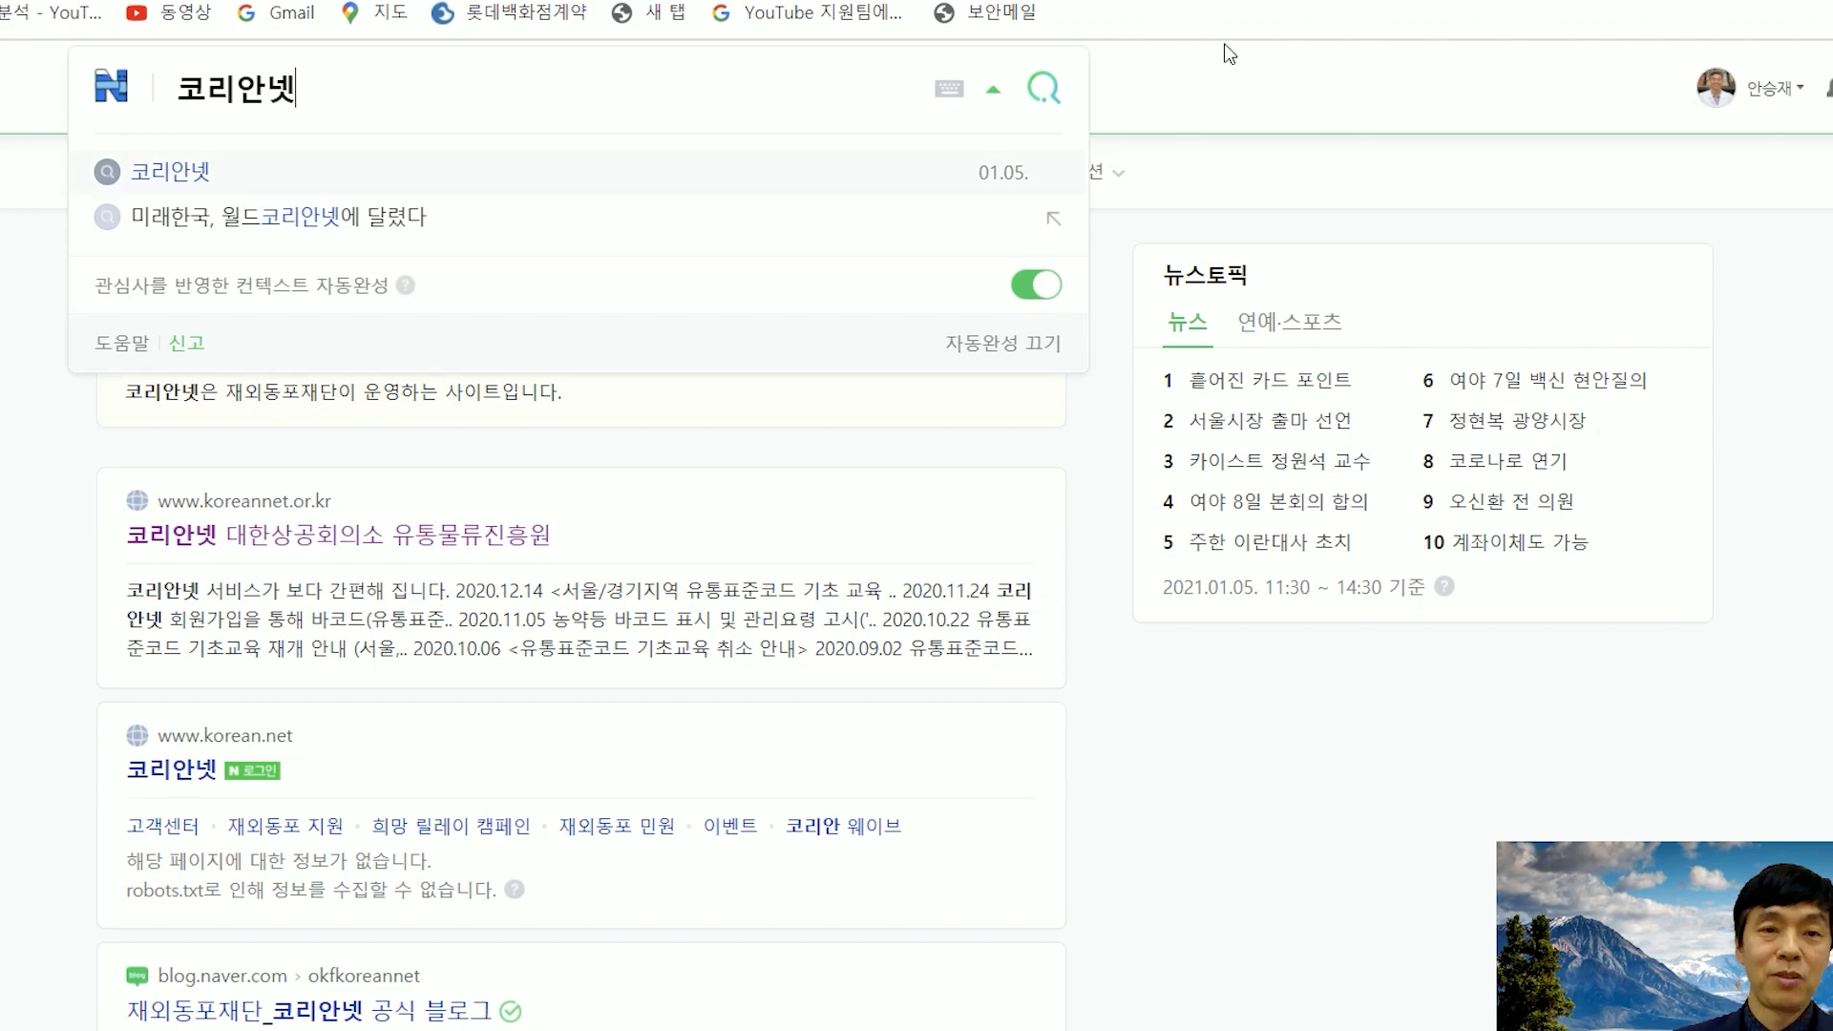
left_click(1265, 80)
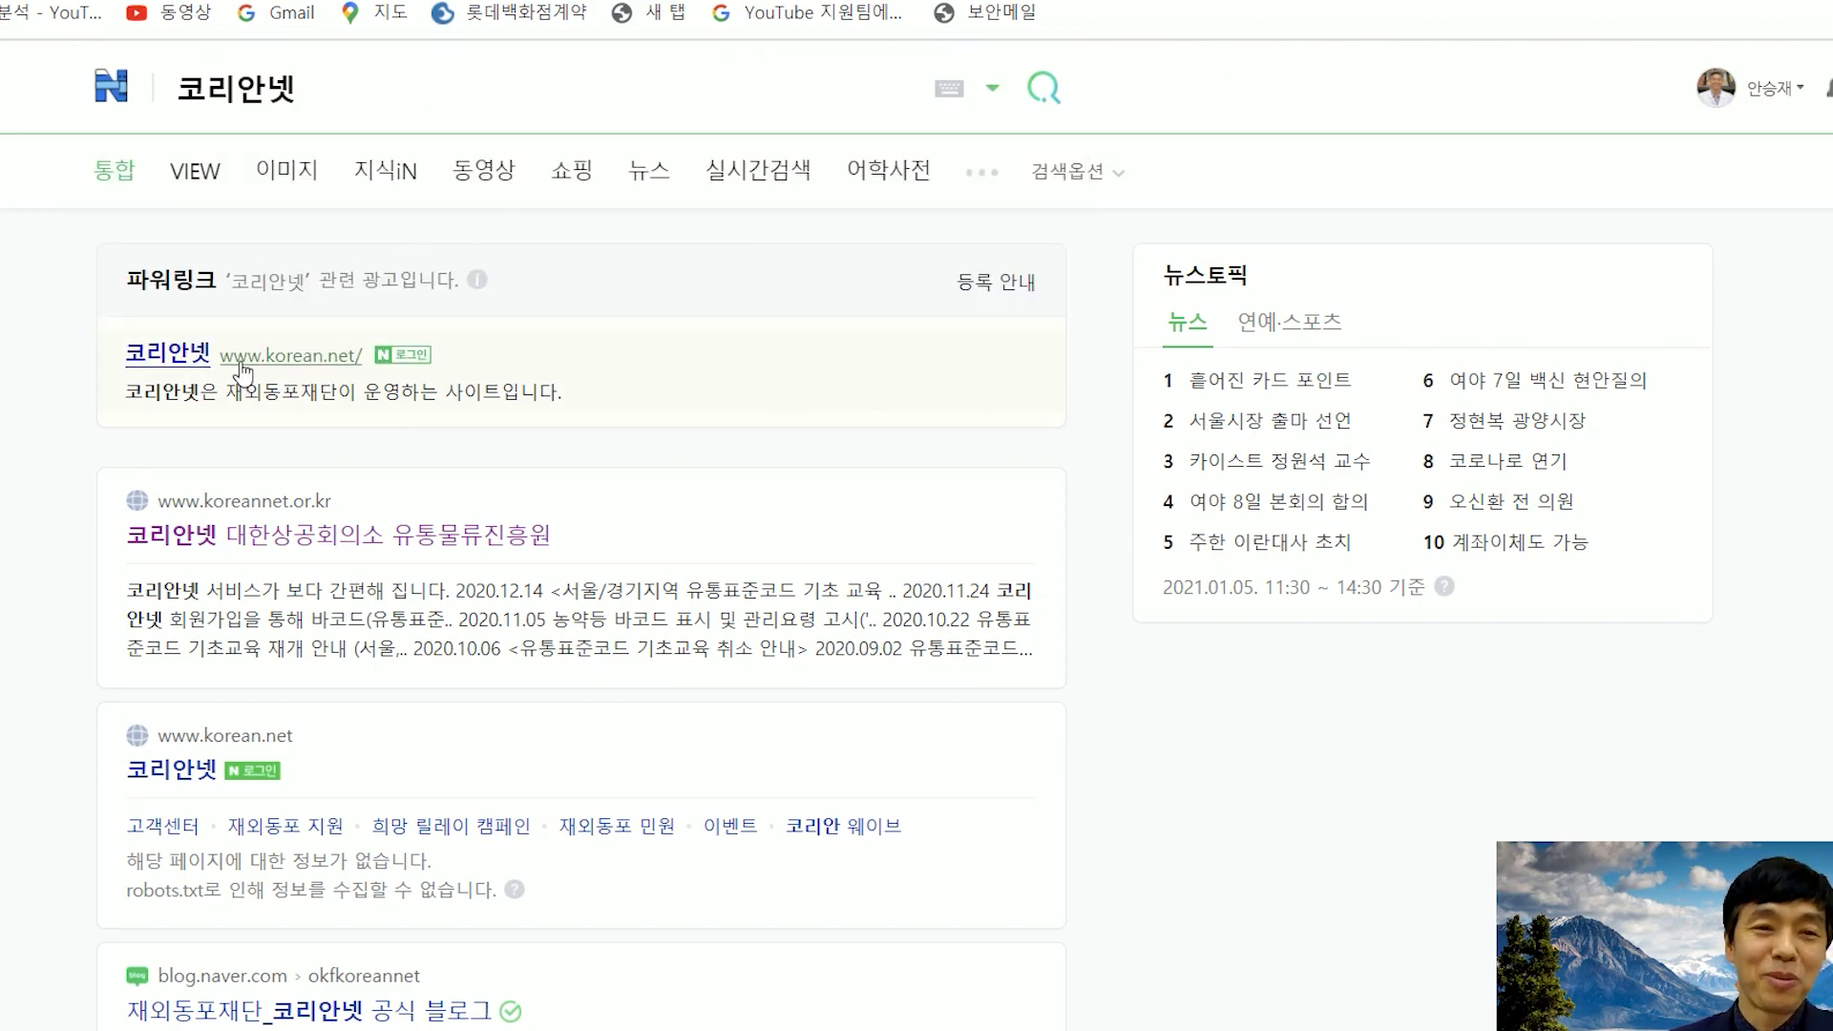
scroll(256, 325, "down", 1)
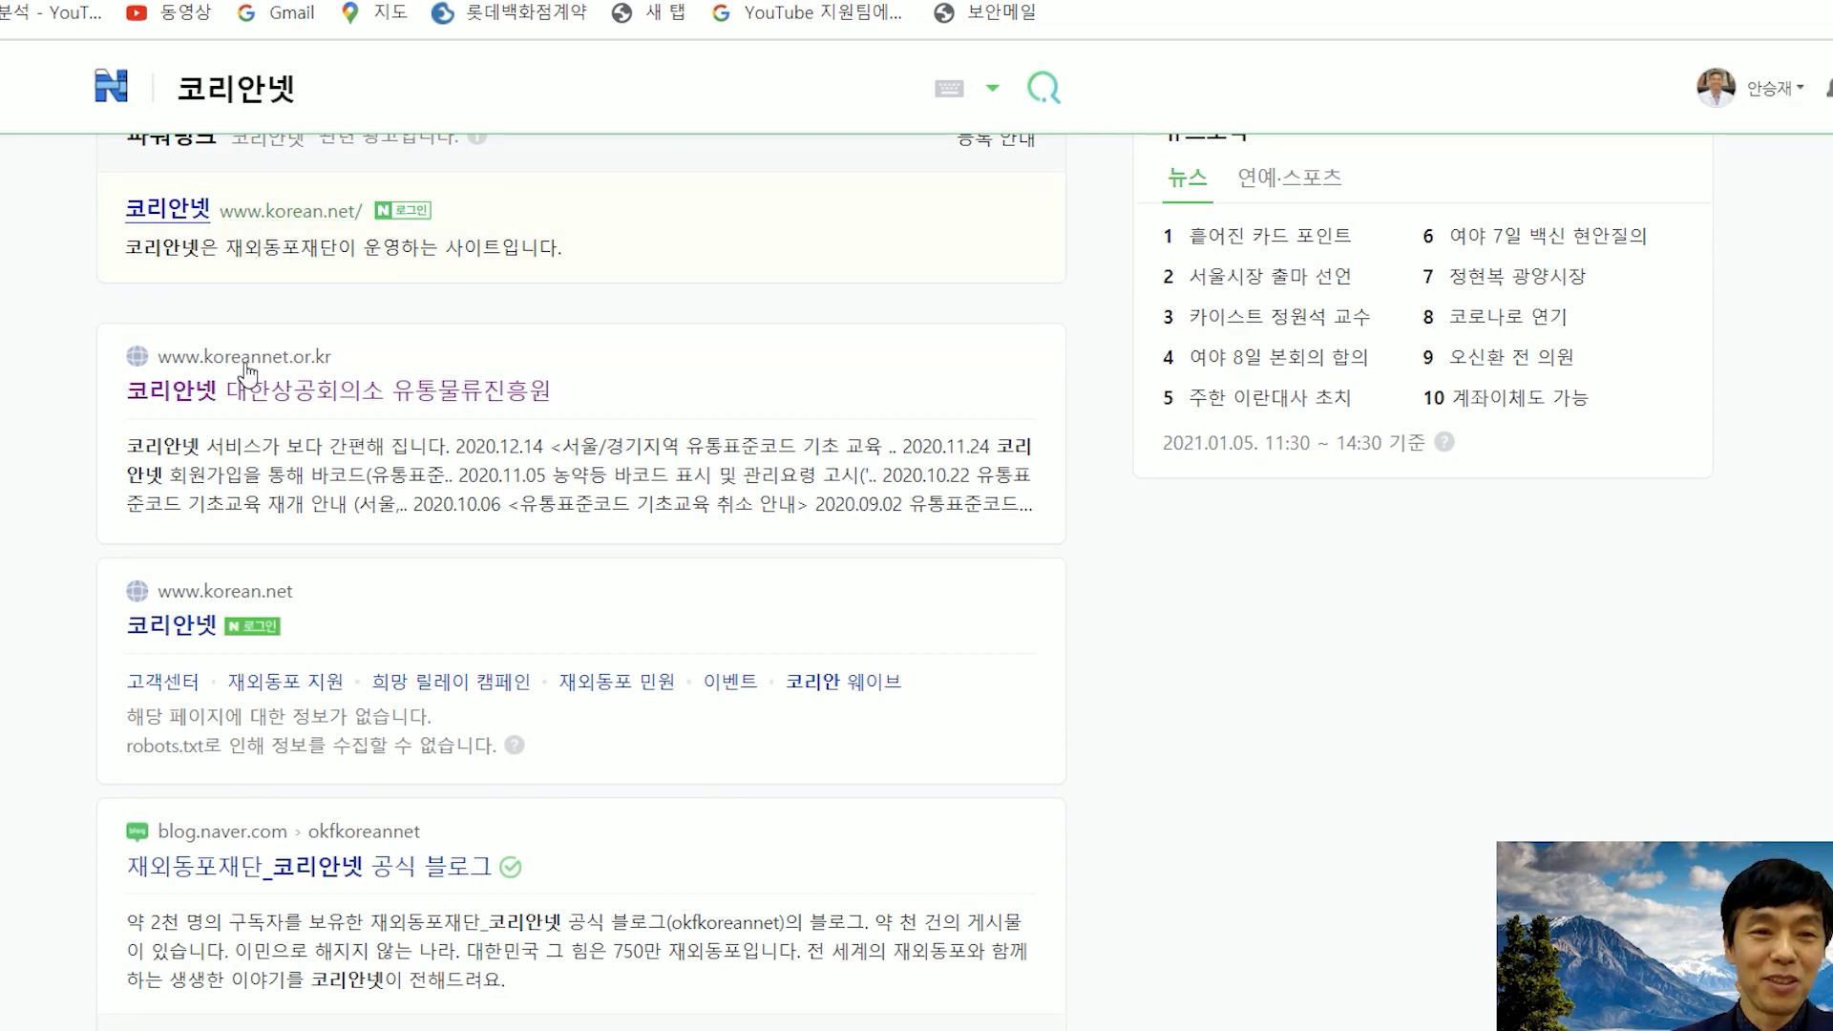
left_click(303, 409)
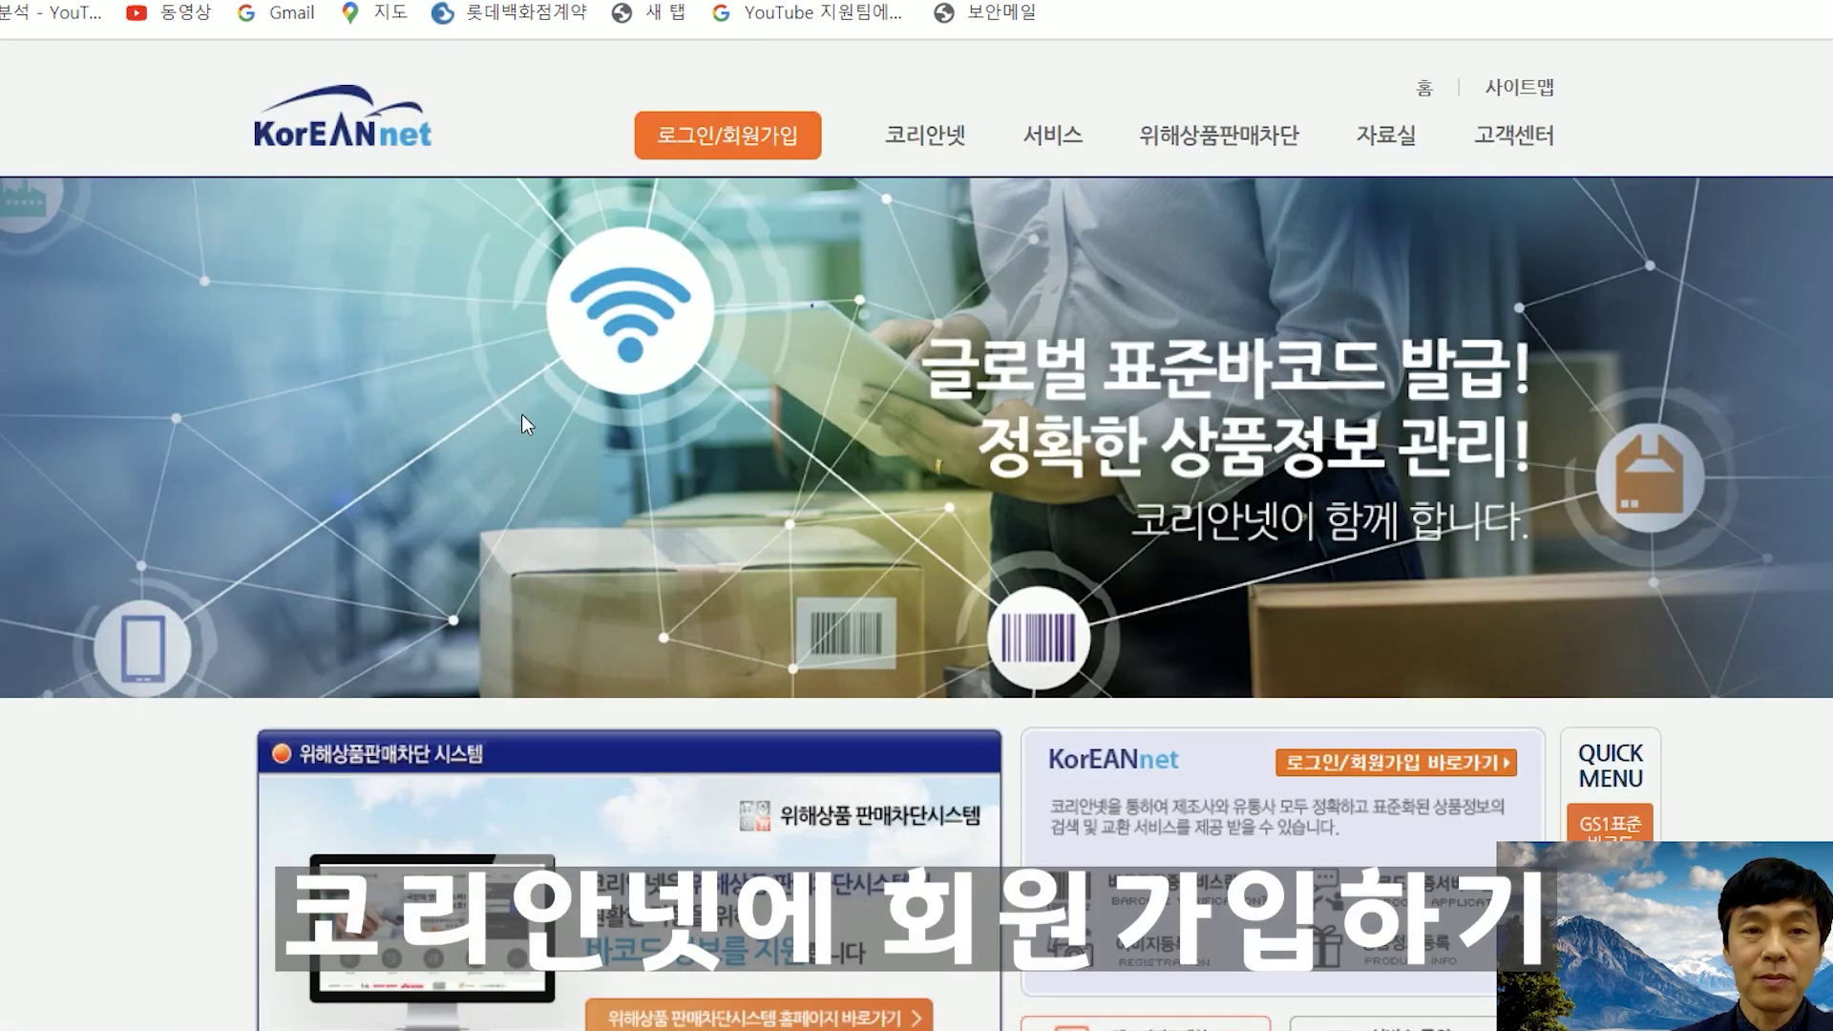
- Open KorEANnet's 로그인/회원가입 page
scroll(572, 373, "down", 2)
scroll(669, 296, "up", 2)
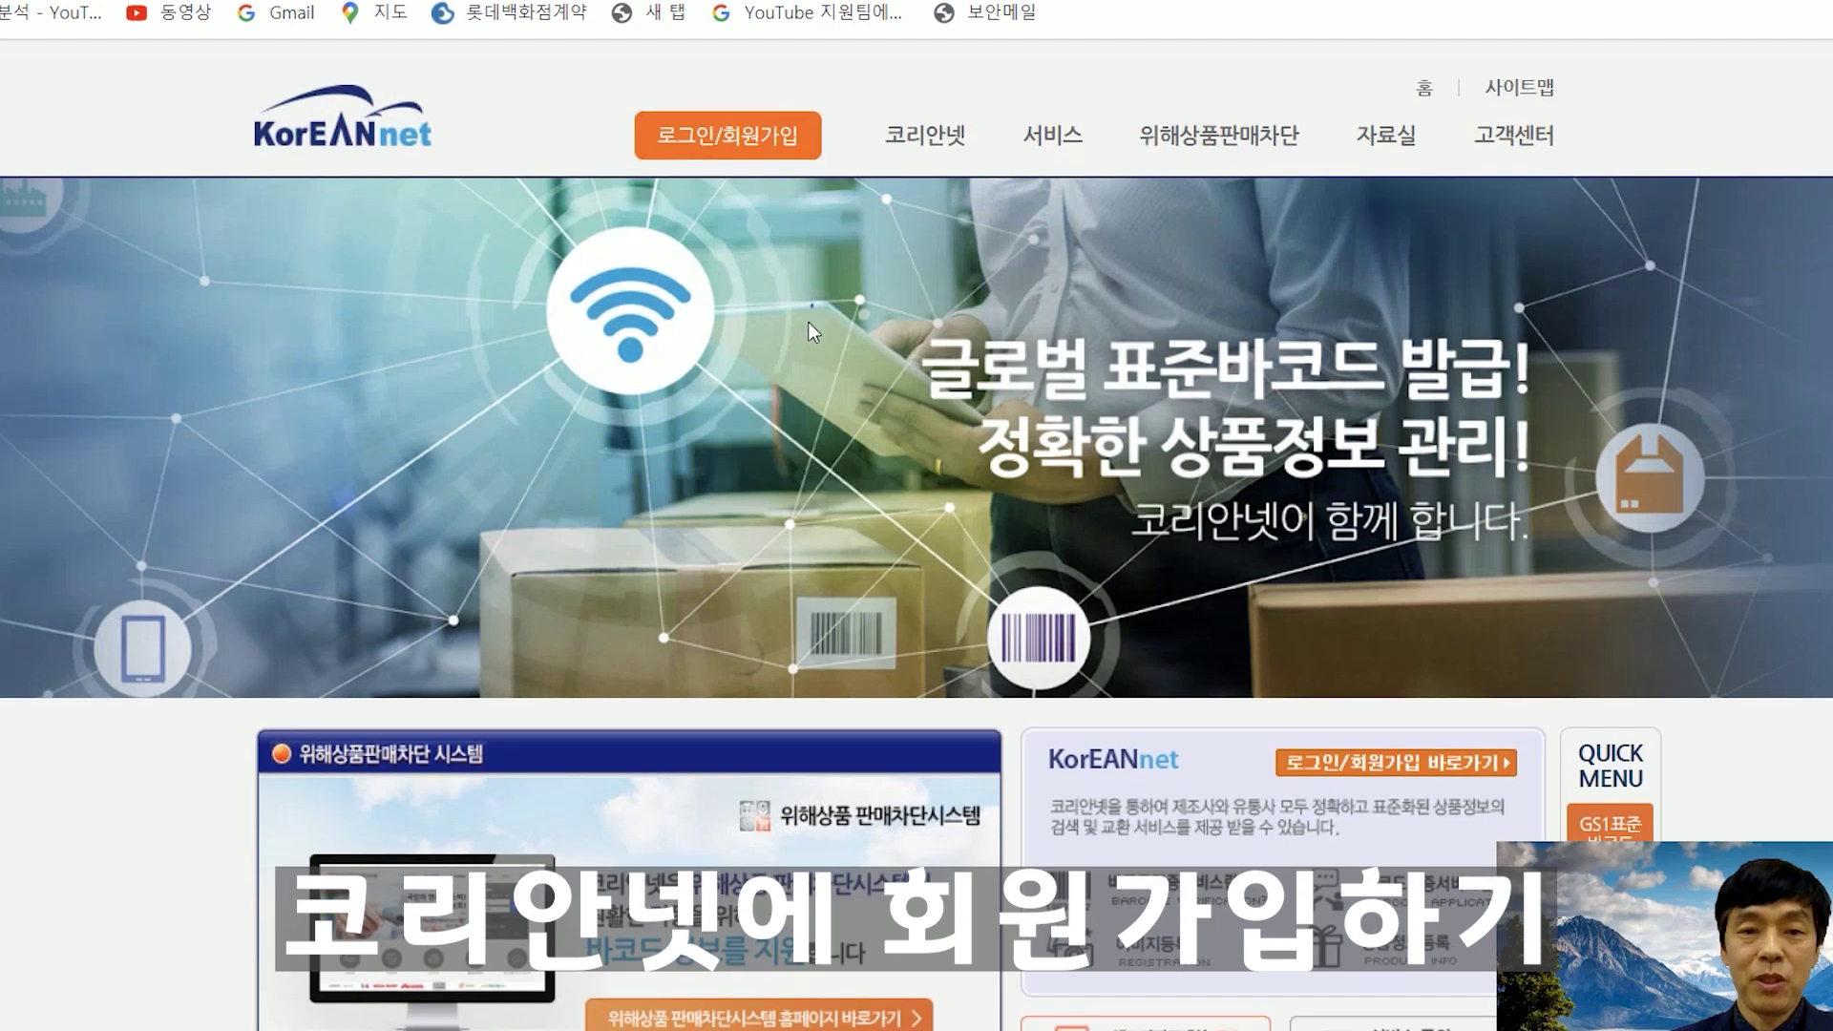
left_click(762, 138)
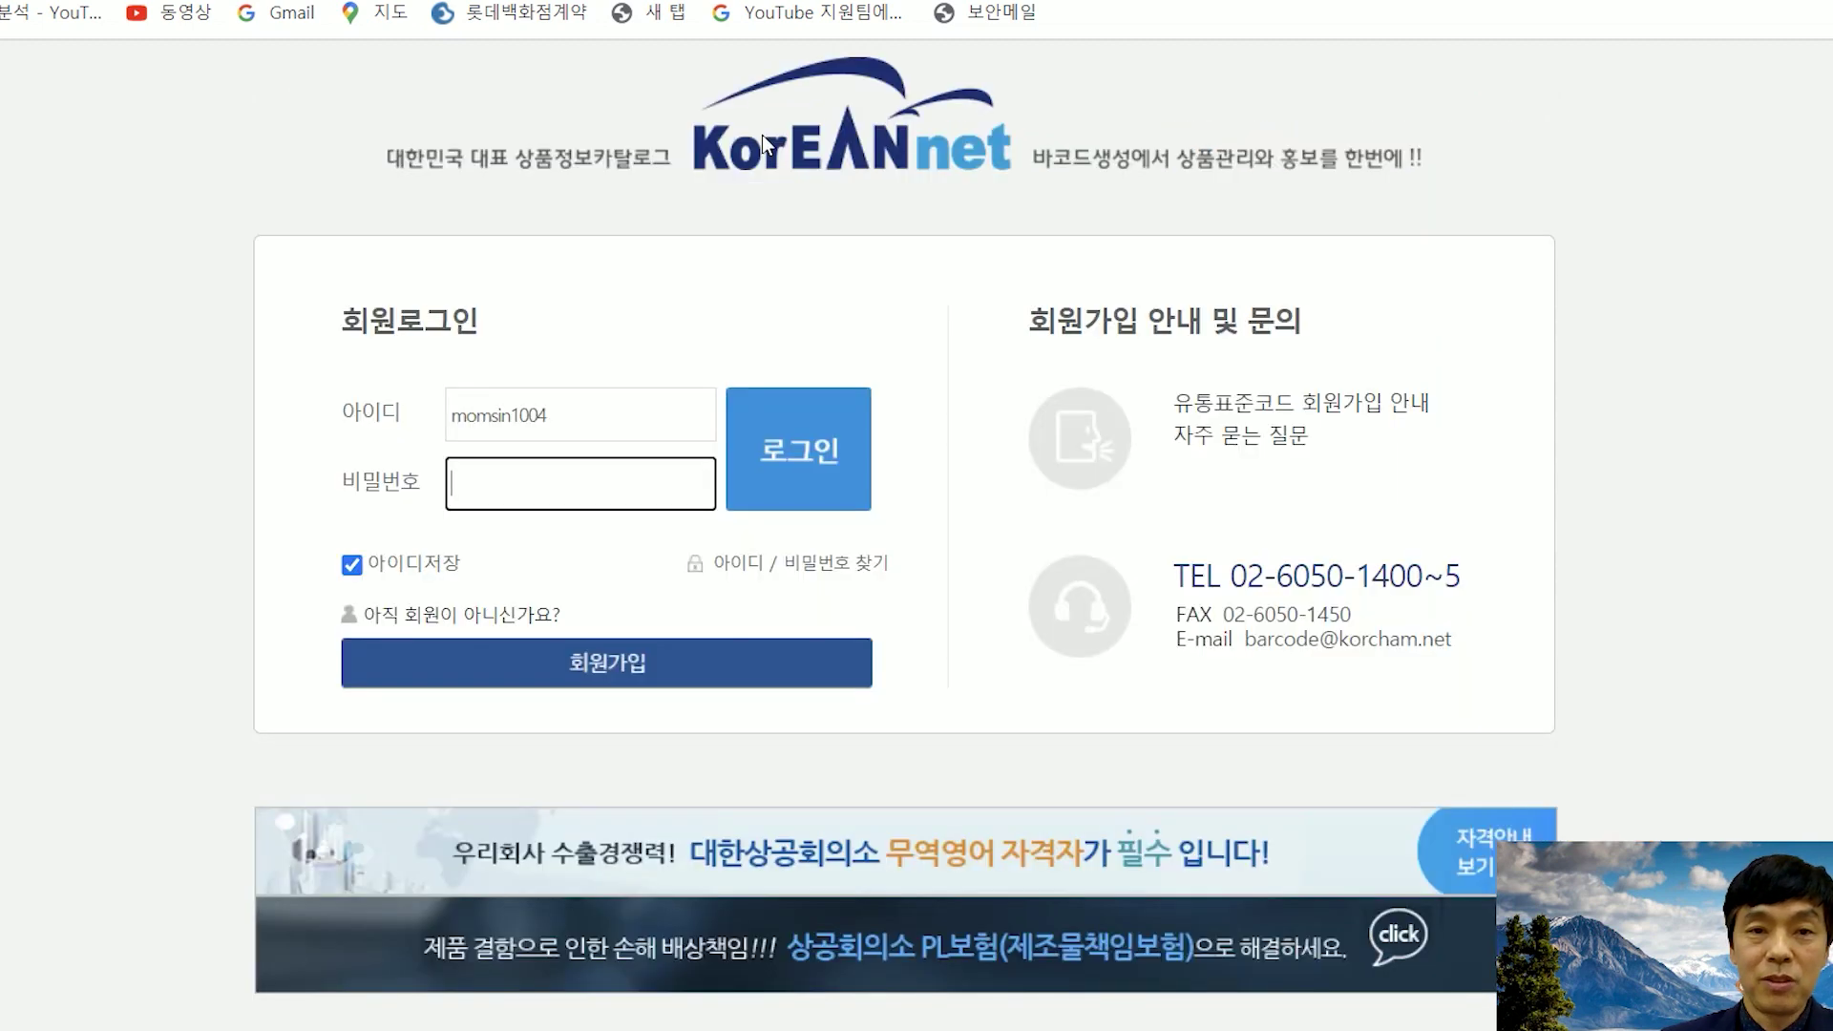
- Delete the saved login ID from the 아이디 field and start 회원가입
left_click(588, 414)
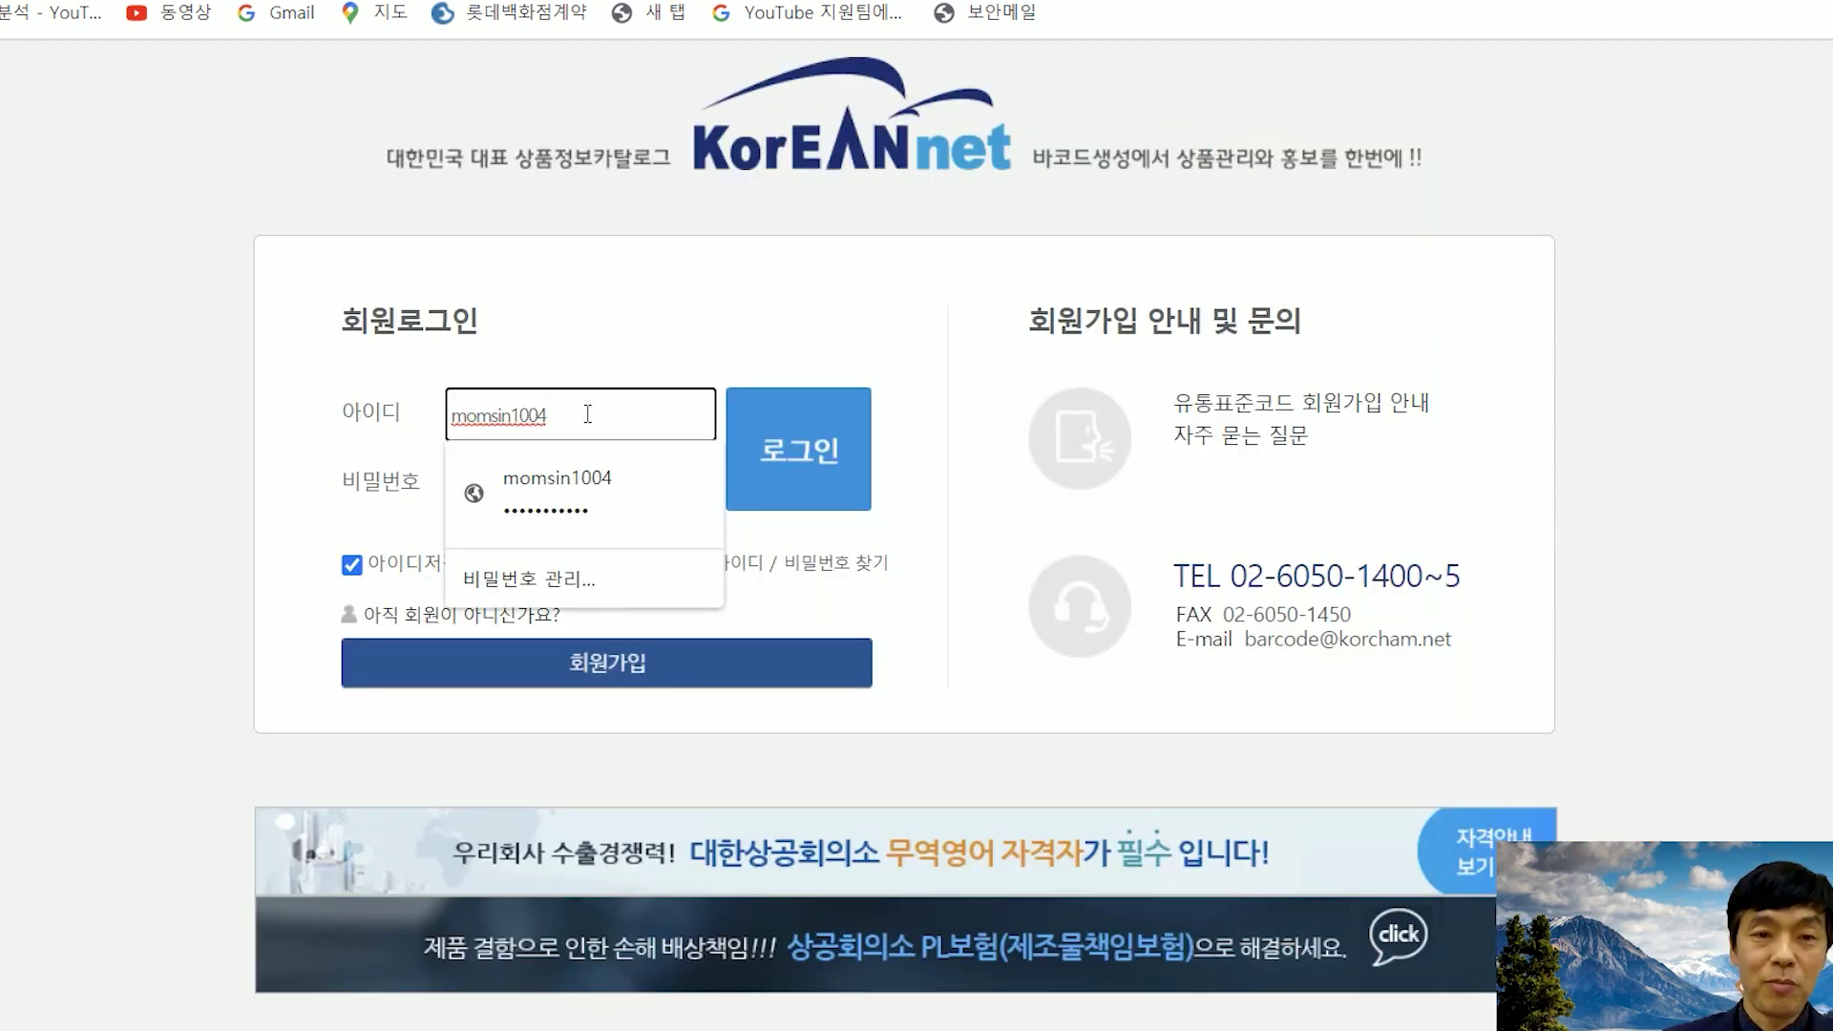
left_click_drag(547, 416, 397, 417)
key("BackSpace")
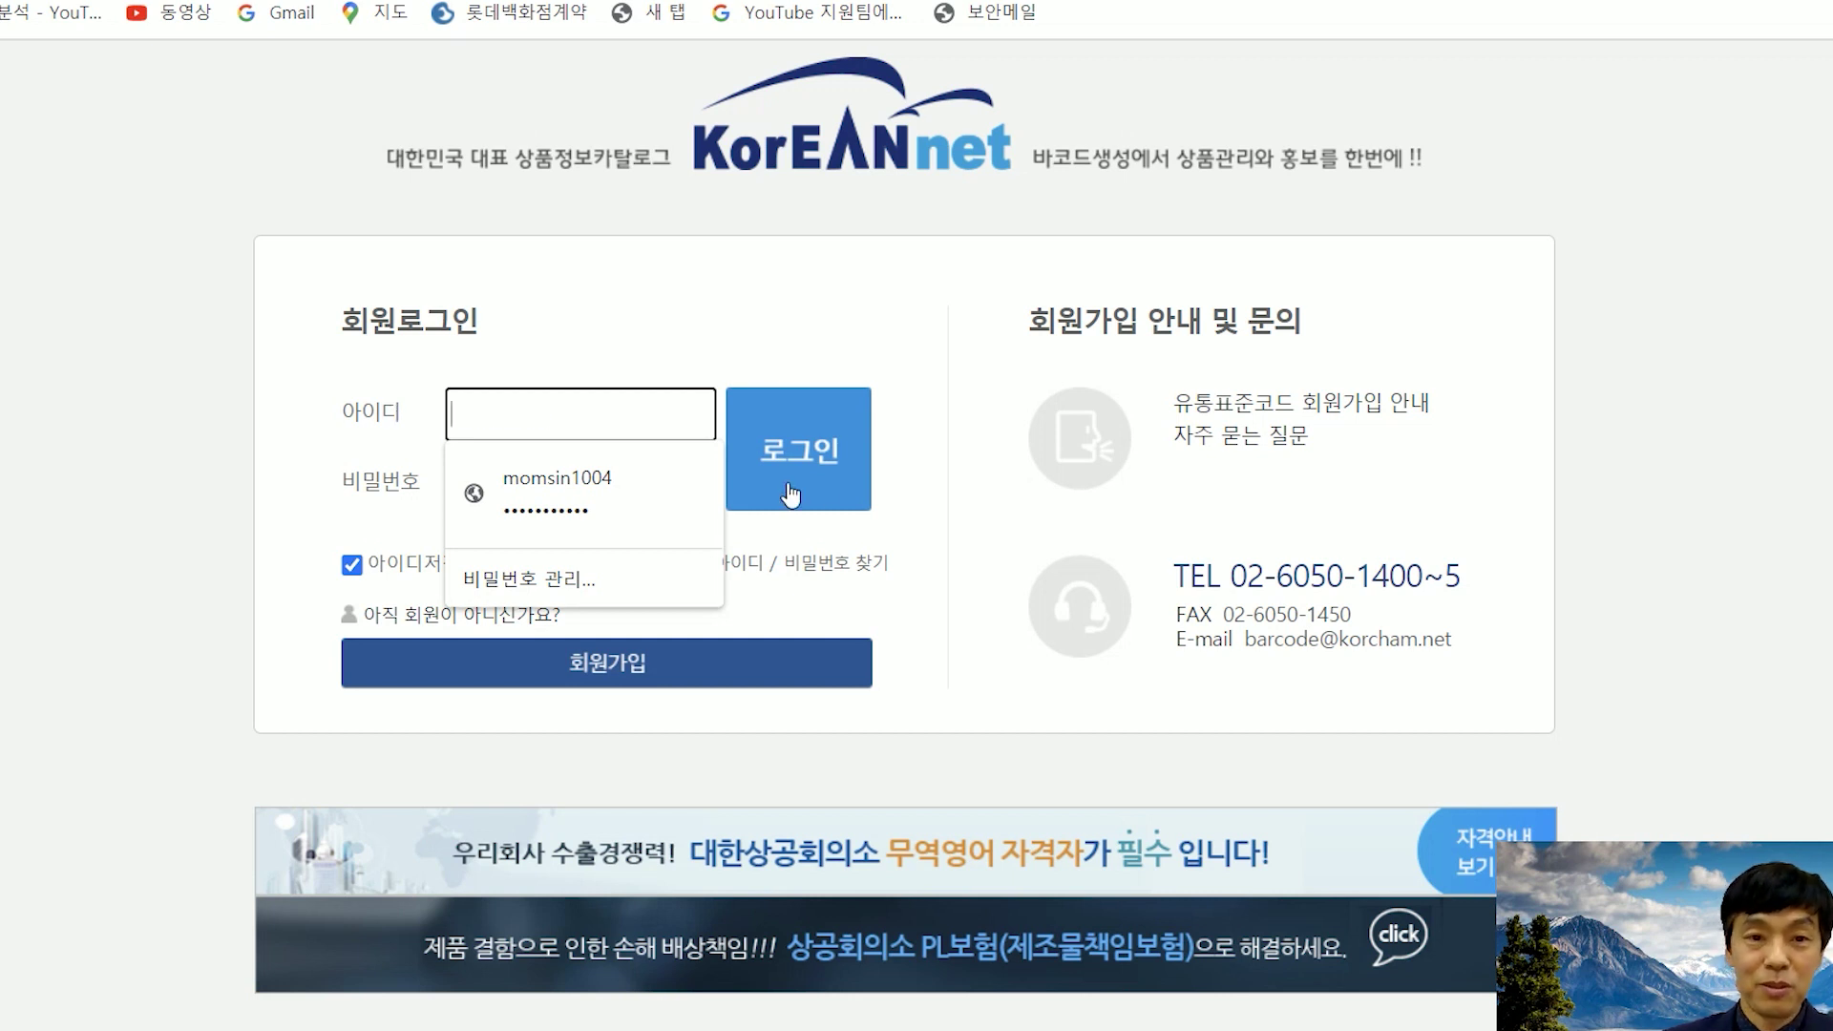
left_click(985, 609)
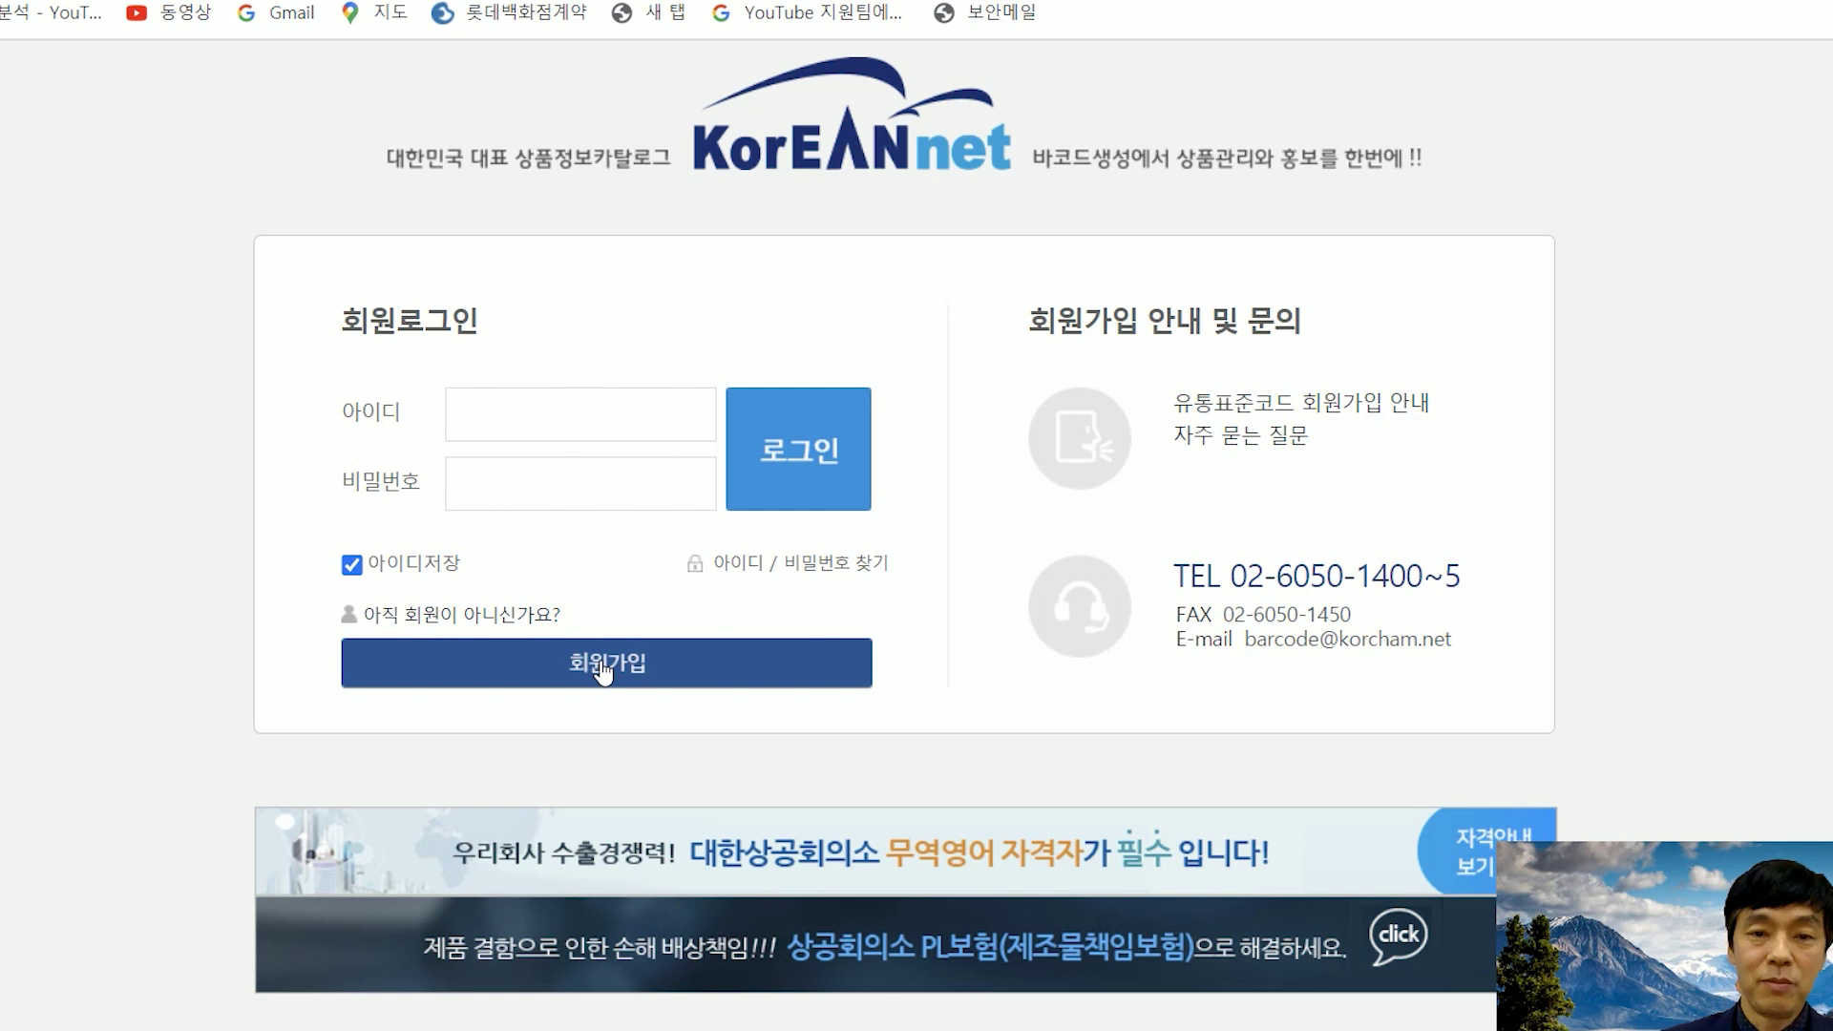
left_click(604, 672)
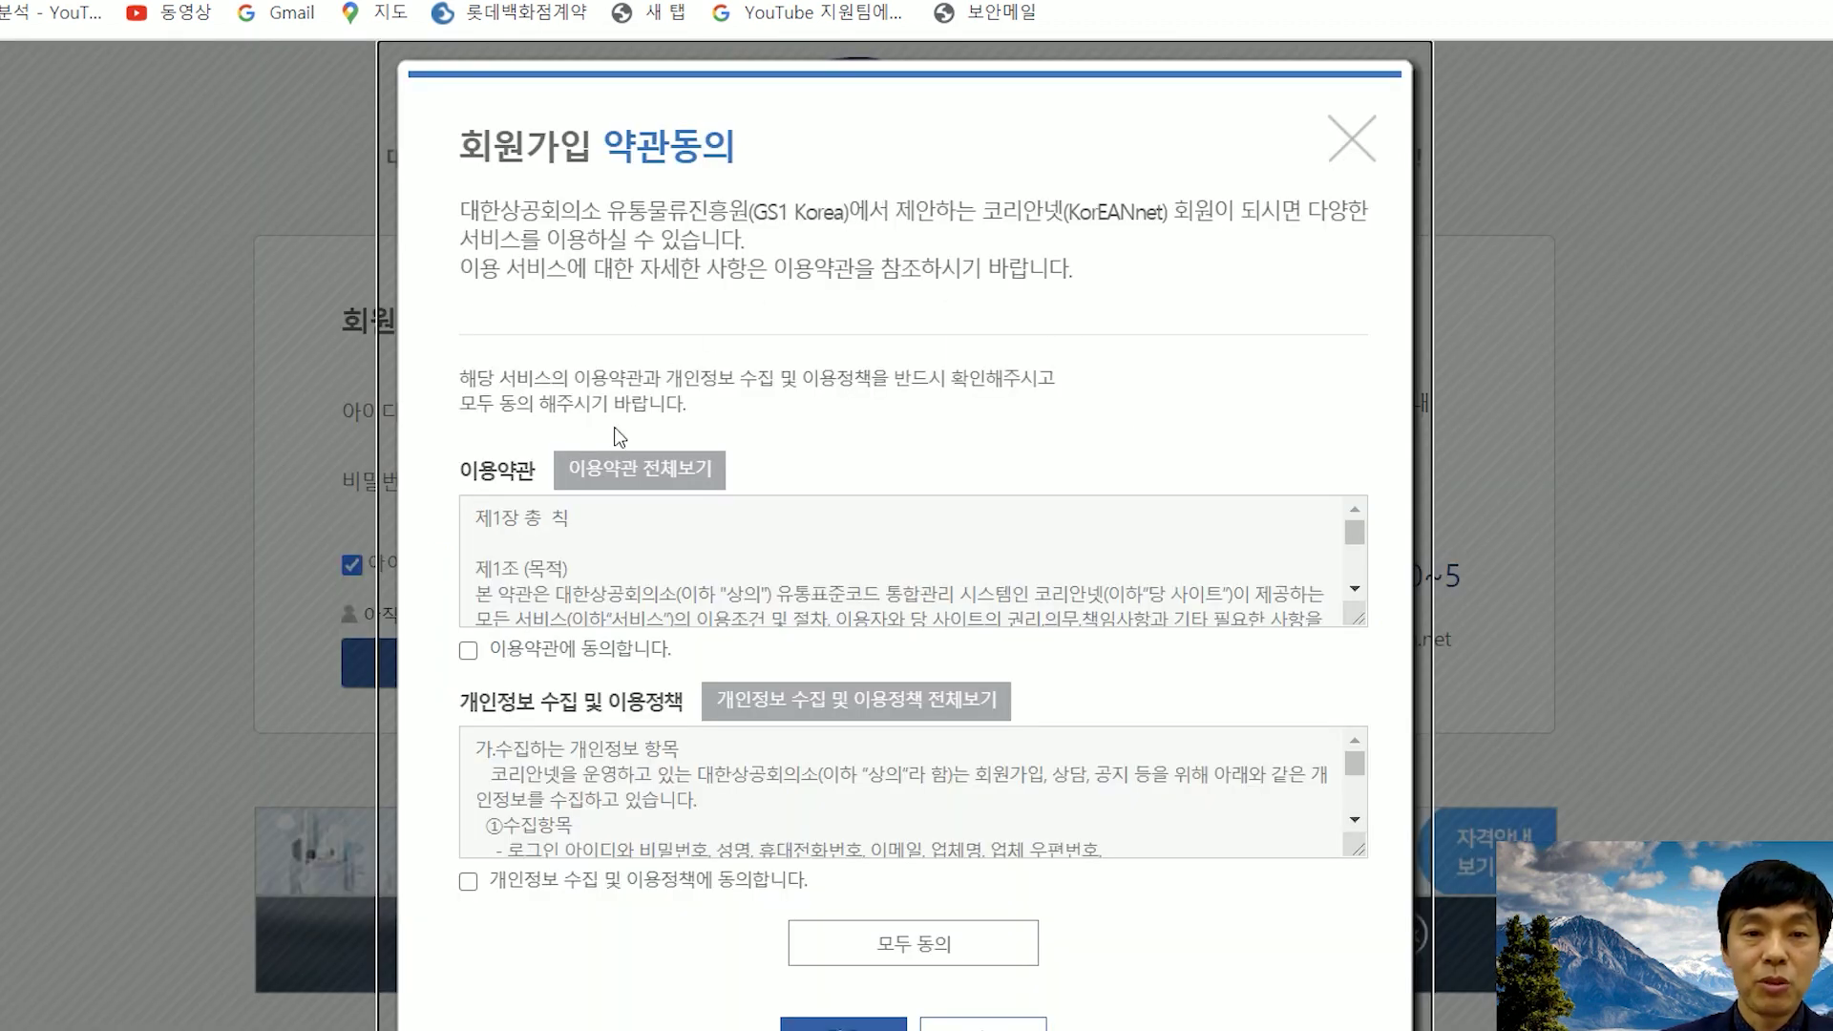
- Agree to all sign-up terms and proceed to the membership form
scroll(614, 437, "down", 1)
left_click(468, 552)
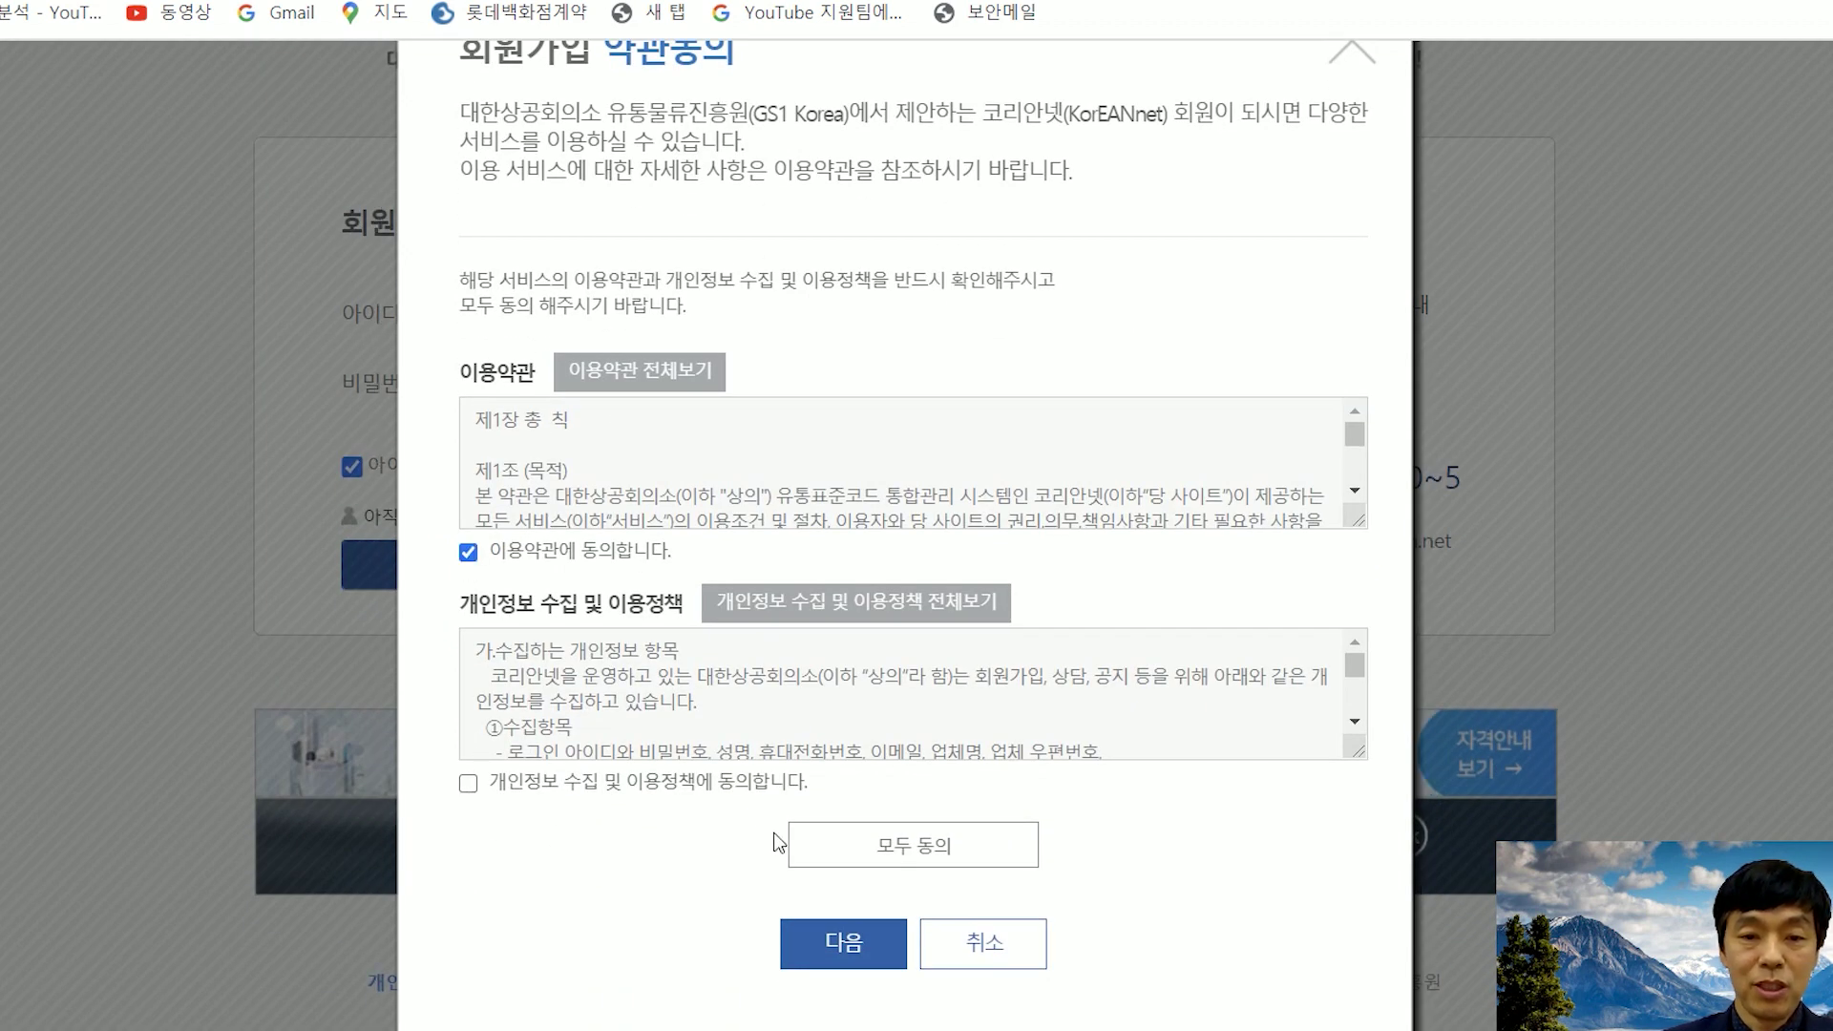
left_click(884, 857)
left_click(878, 948)
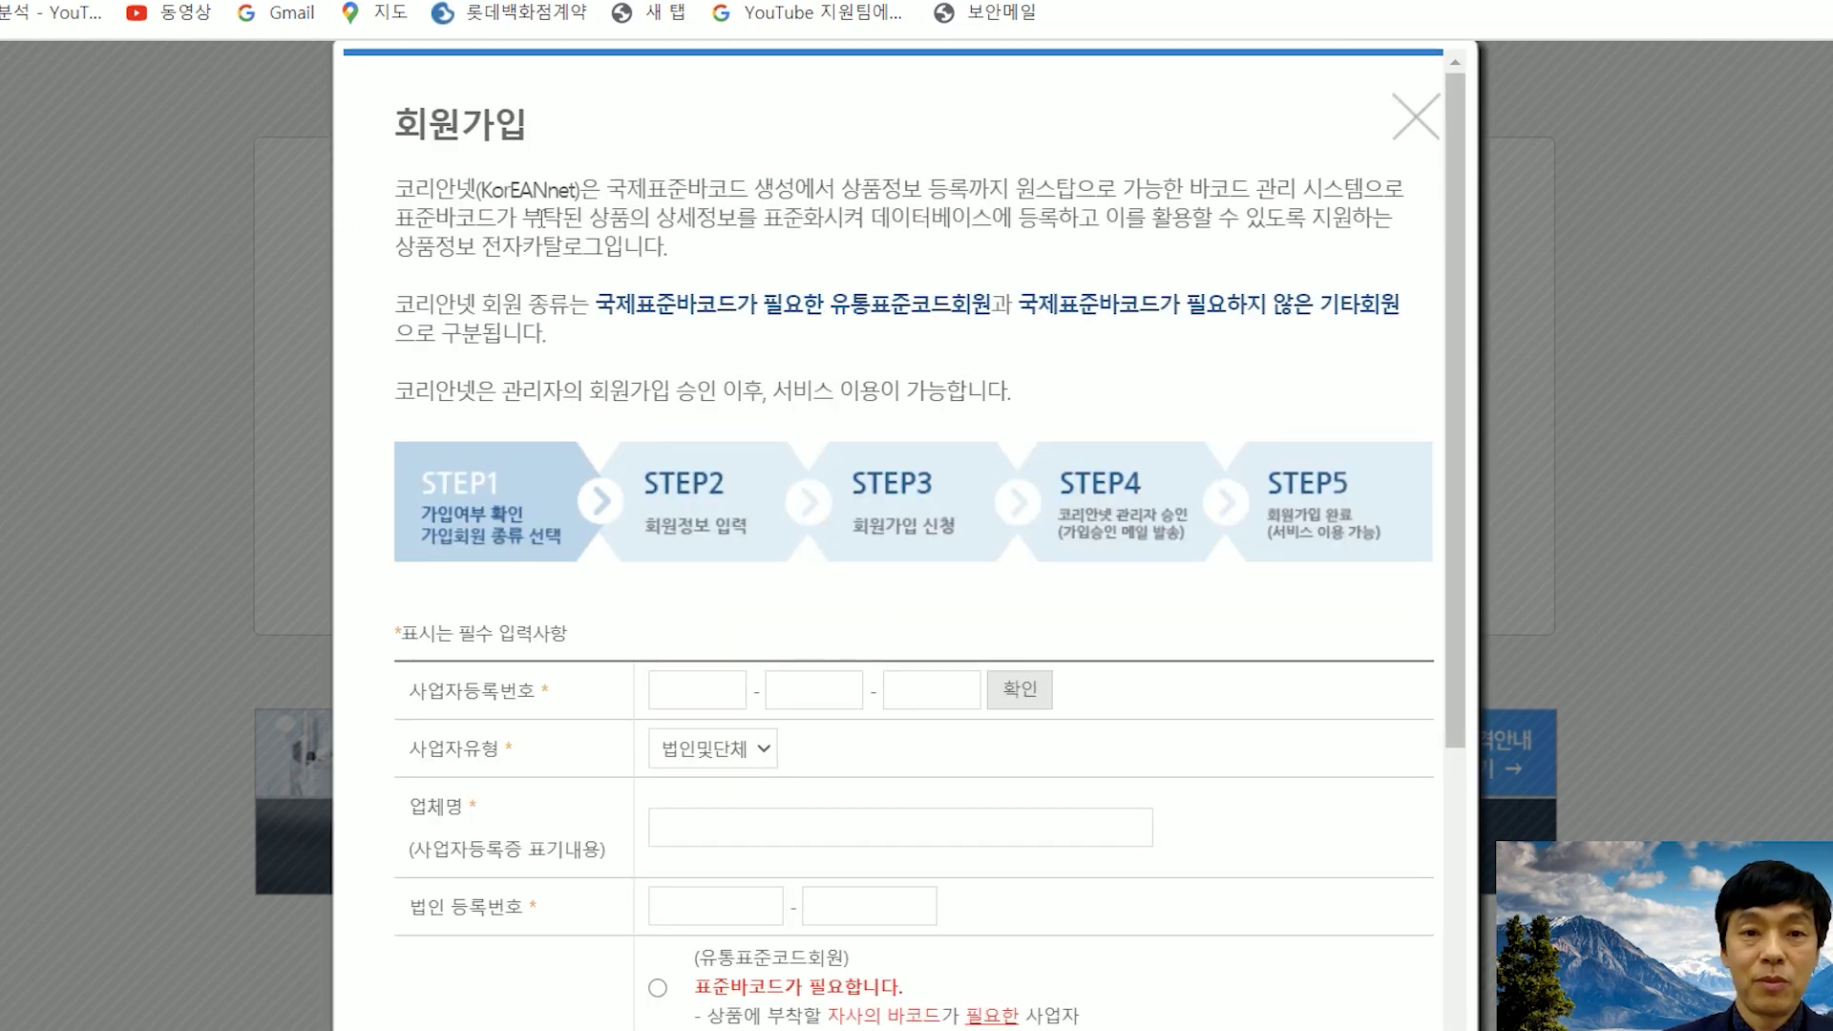
- Enter the business registration number and confirm it is eligible for membership
scroll(832, 325, "down", 1)
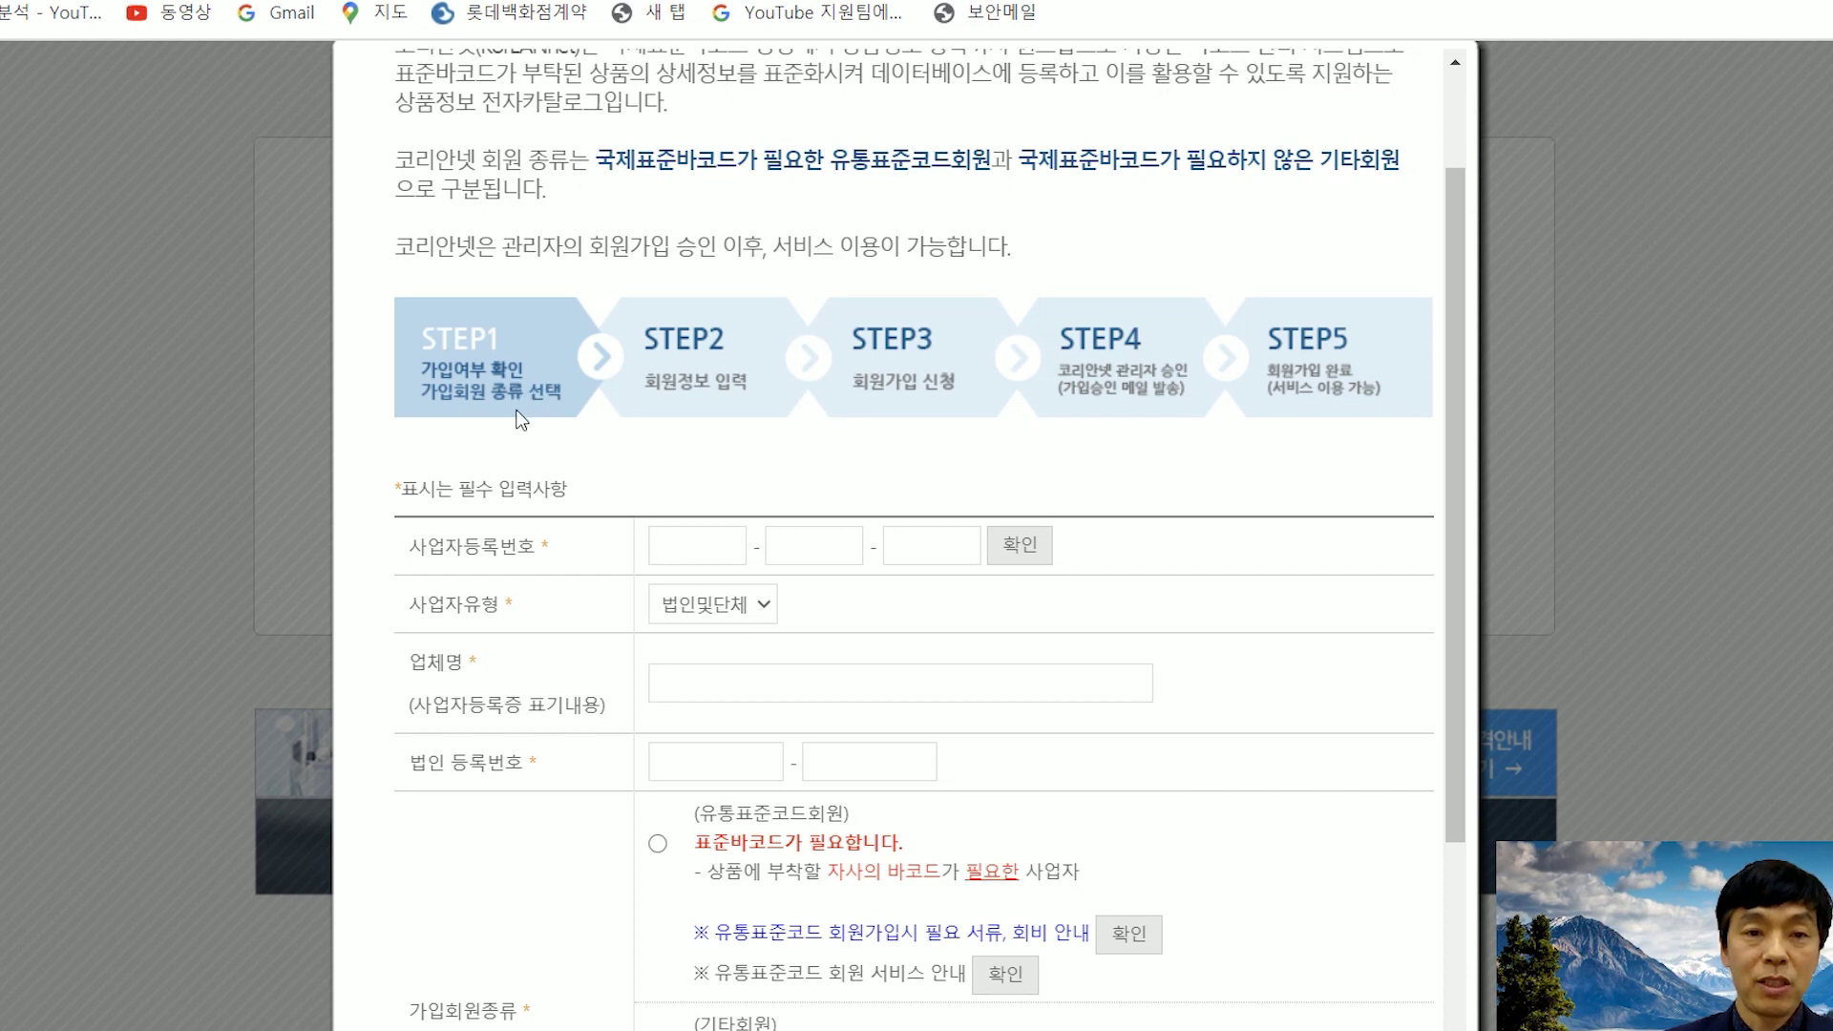
scroll(523, 412, "down", 1)
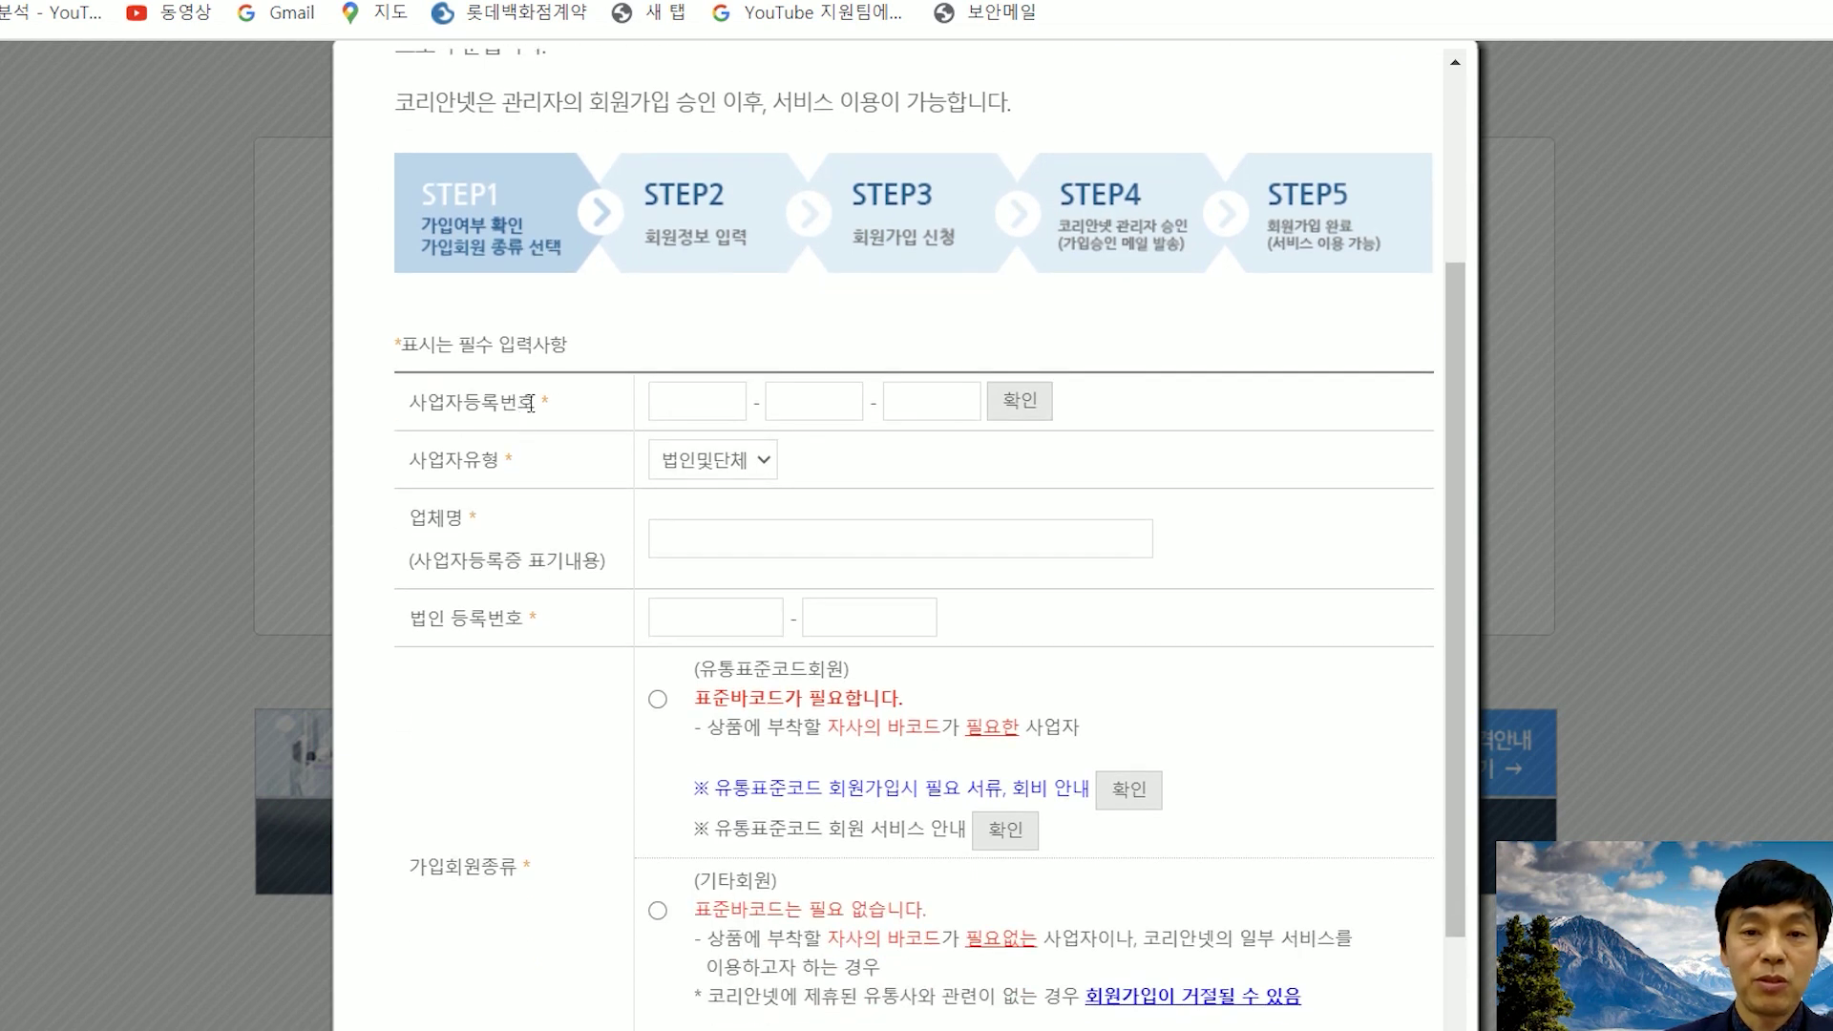
left_click(705, 408)
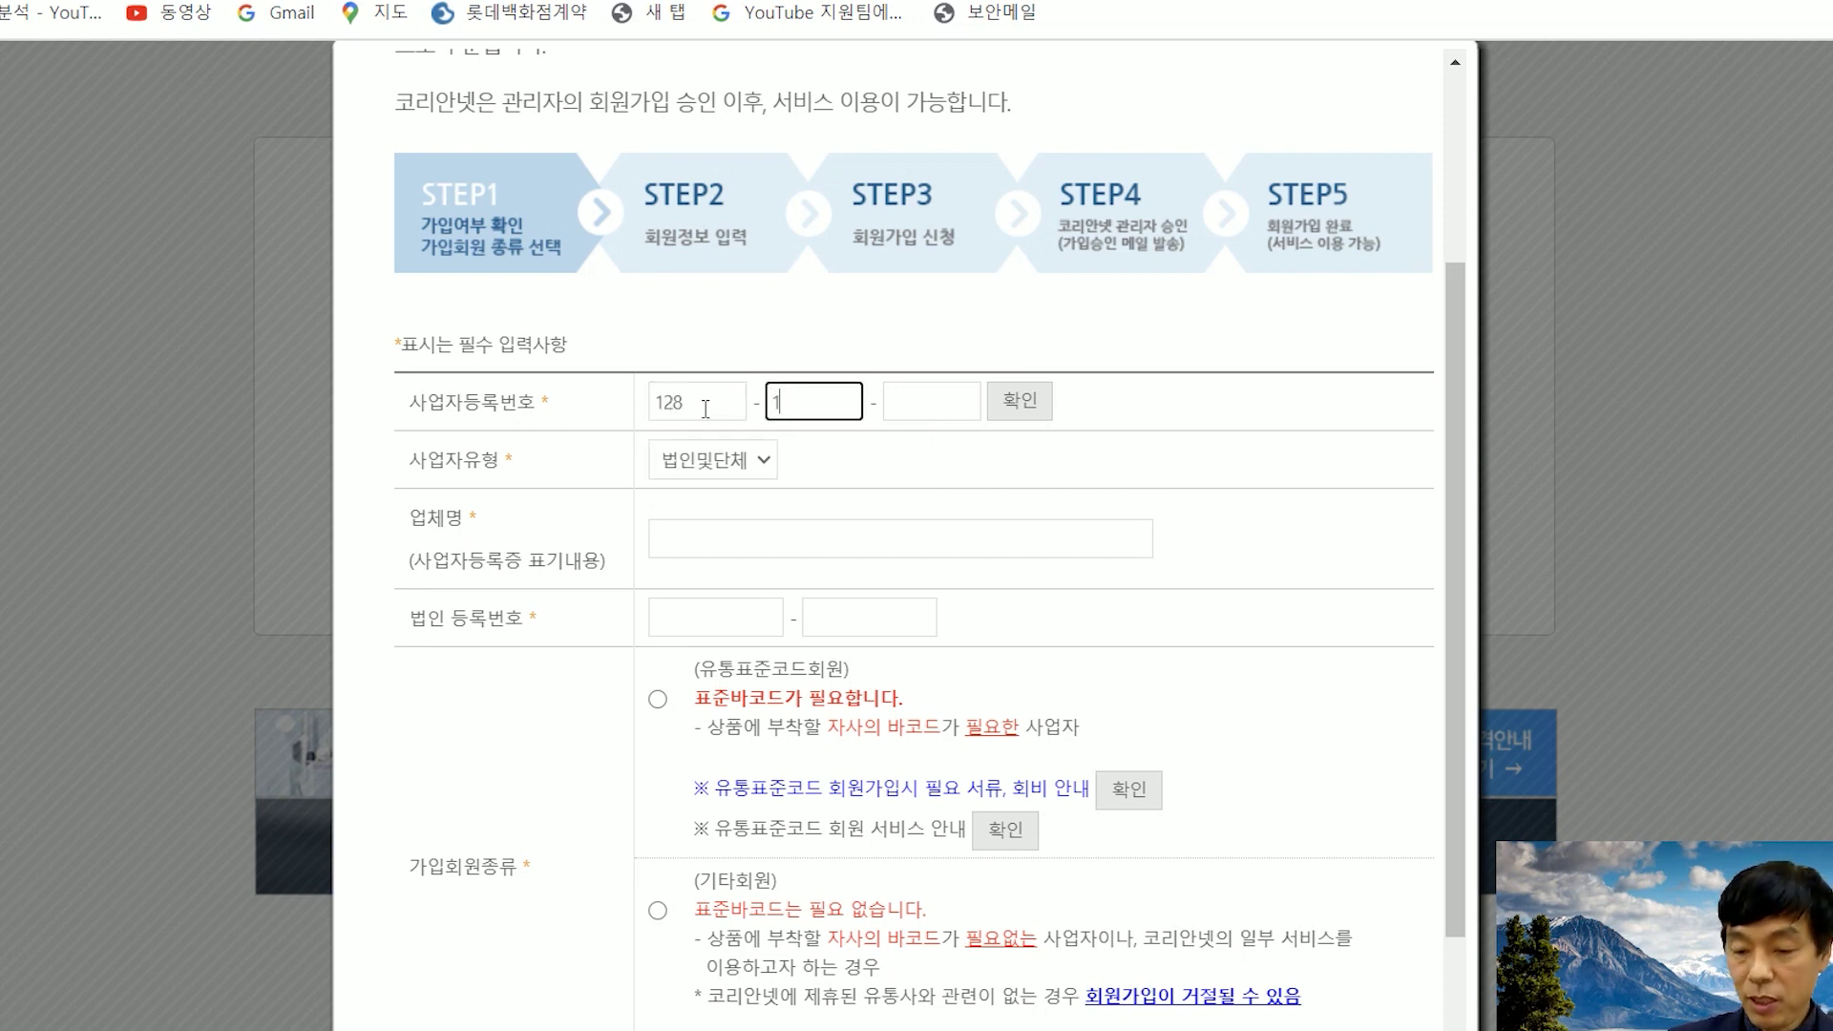
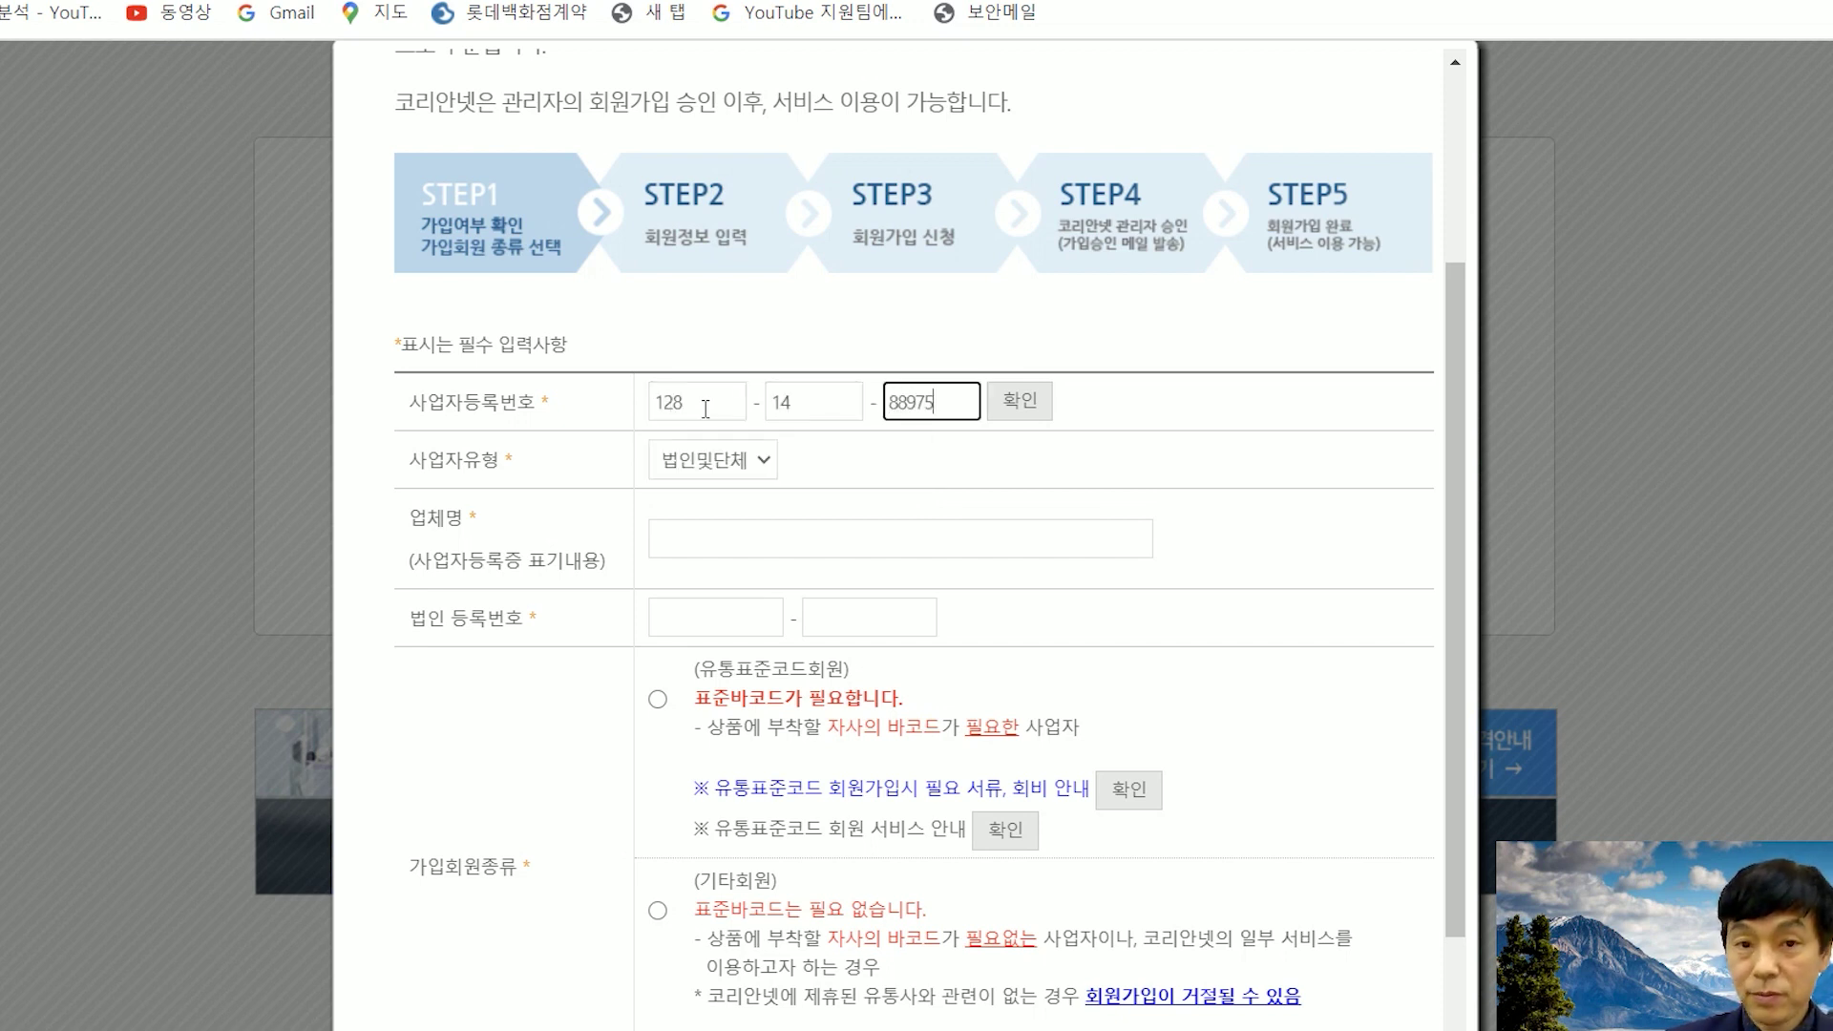
left_click(1031, 411)
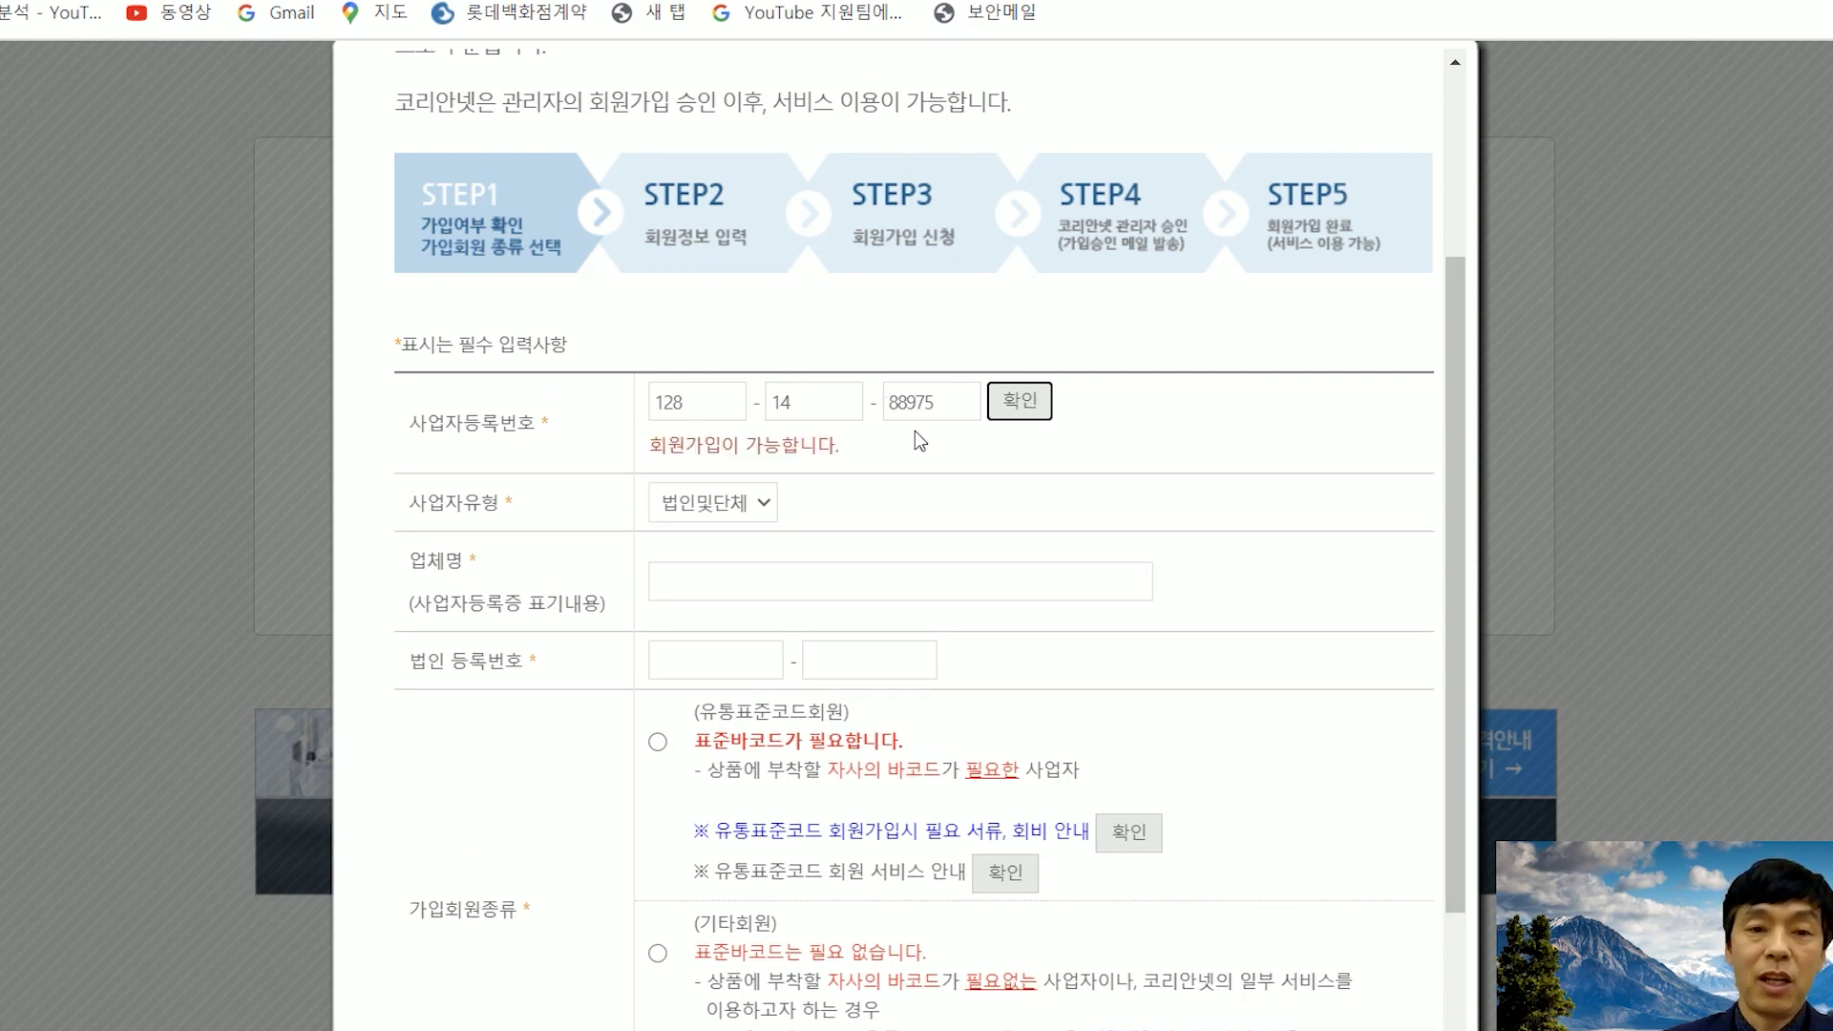
scroll(915, 431, "down", 1)
- Set the business type to 개인사업자 and the company name to '고려수질침학회'
scroll(915, 431, "down", 1)
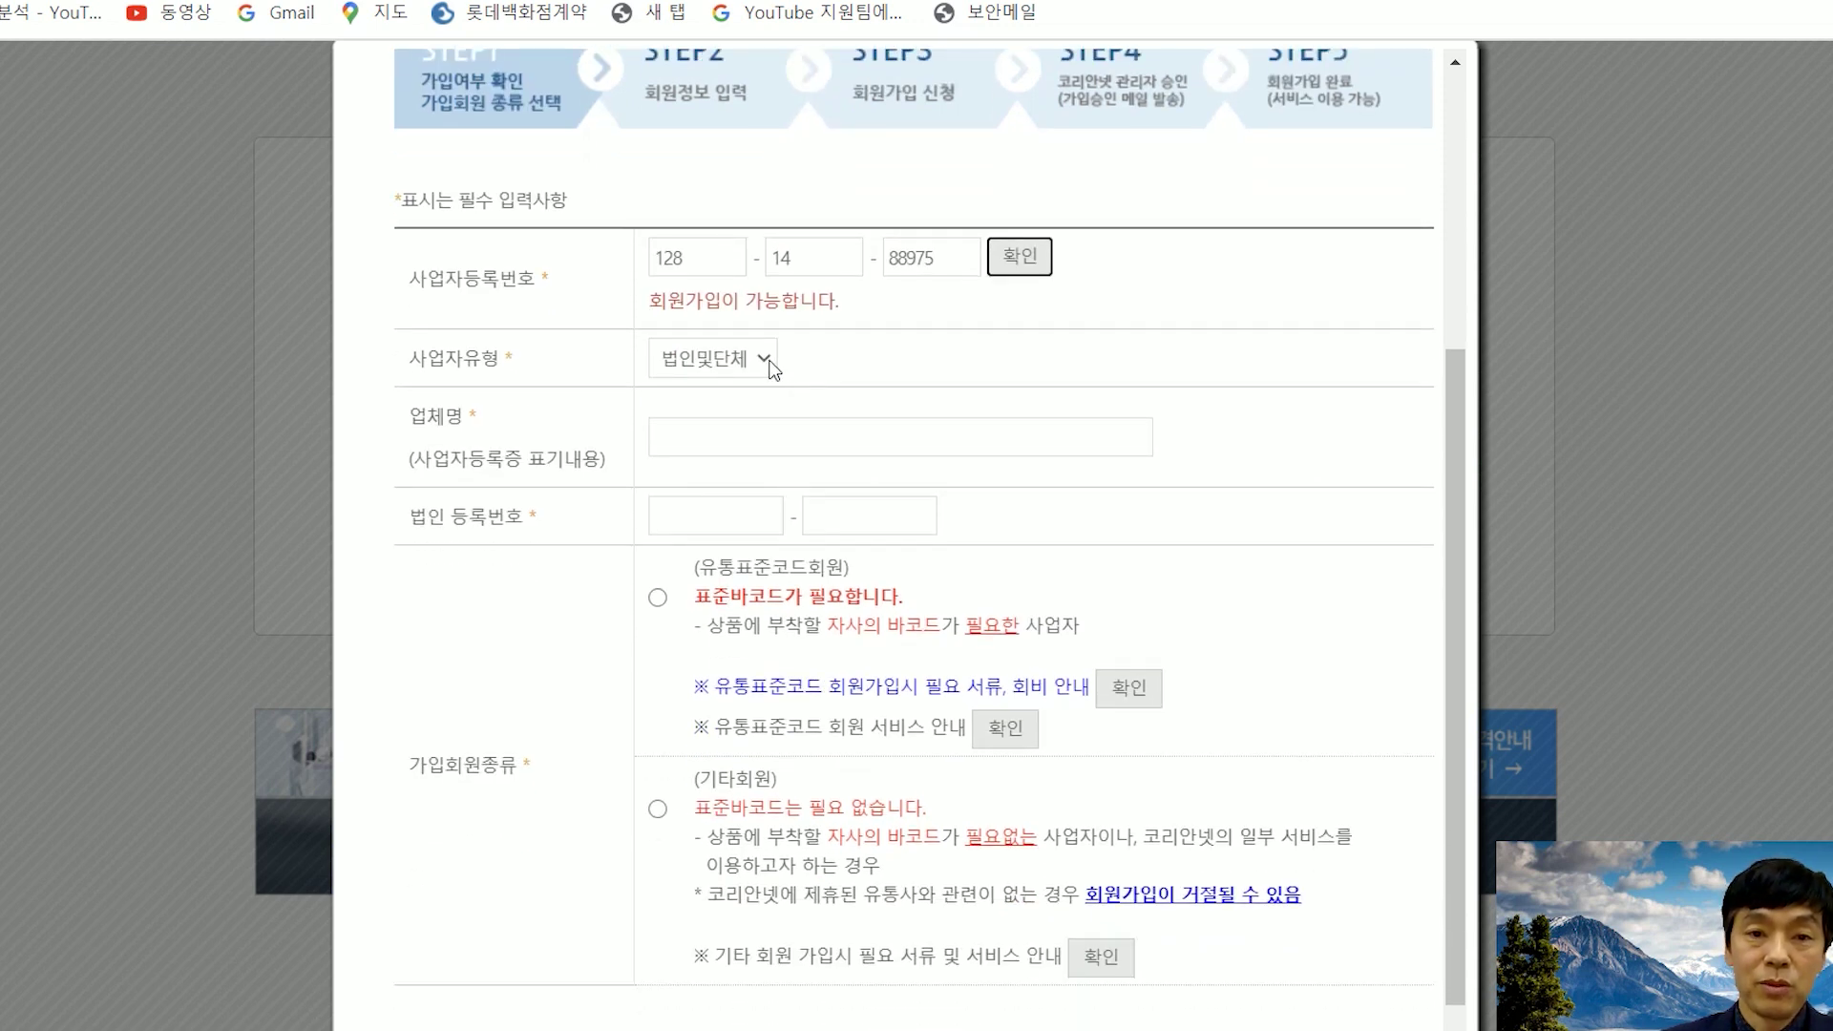
left_click(772, 368)
left_click(735, 443)
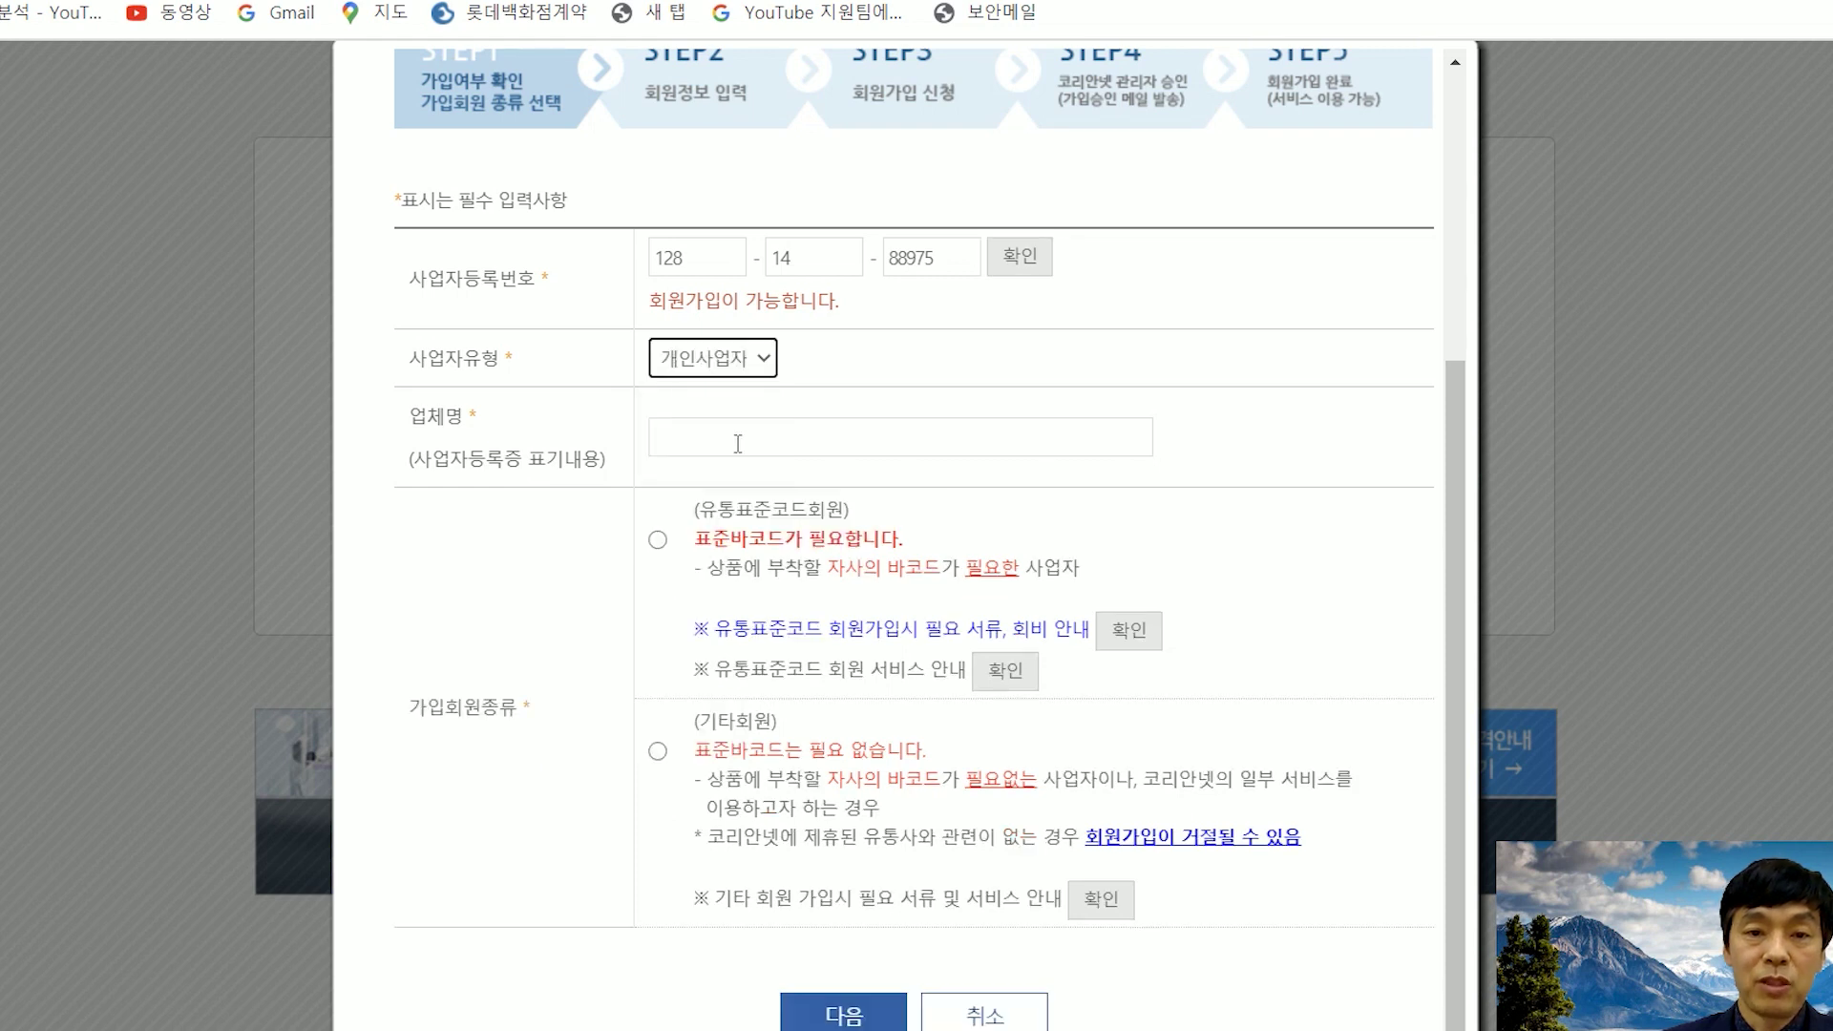
scroll(898, 386, "down", 1)
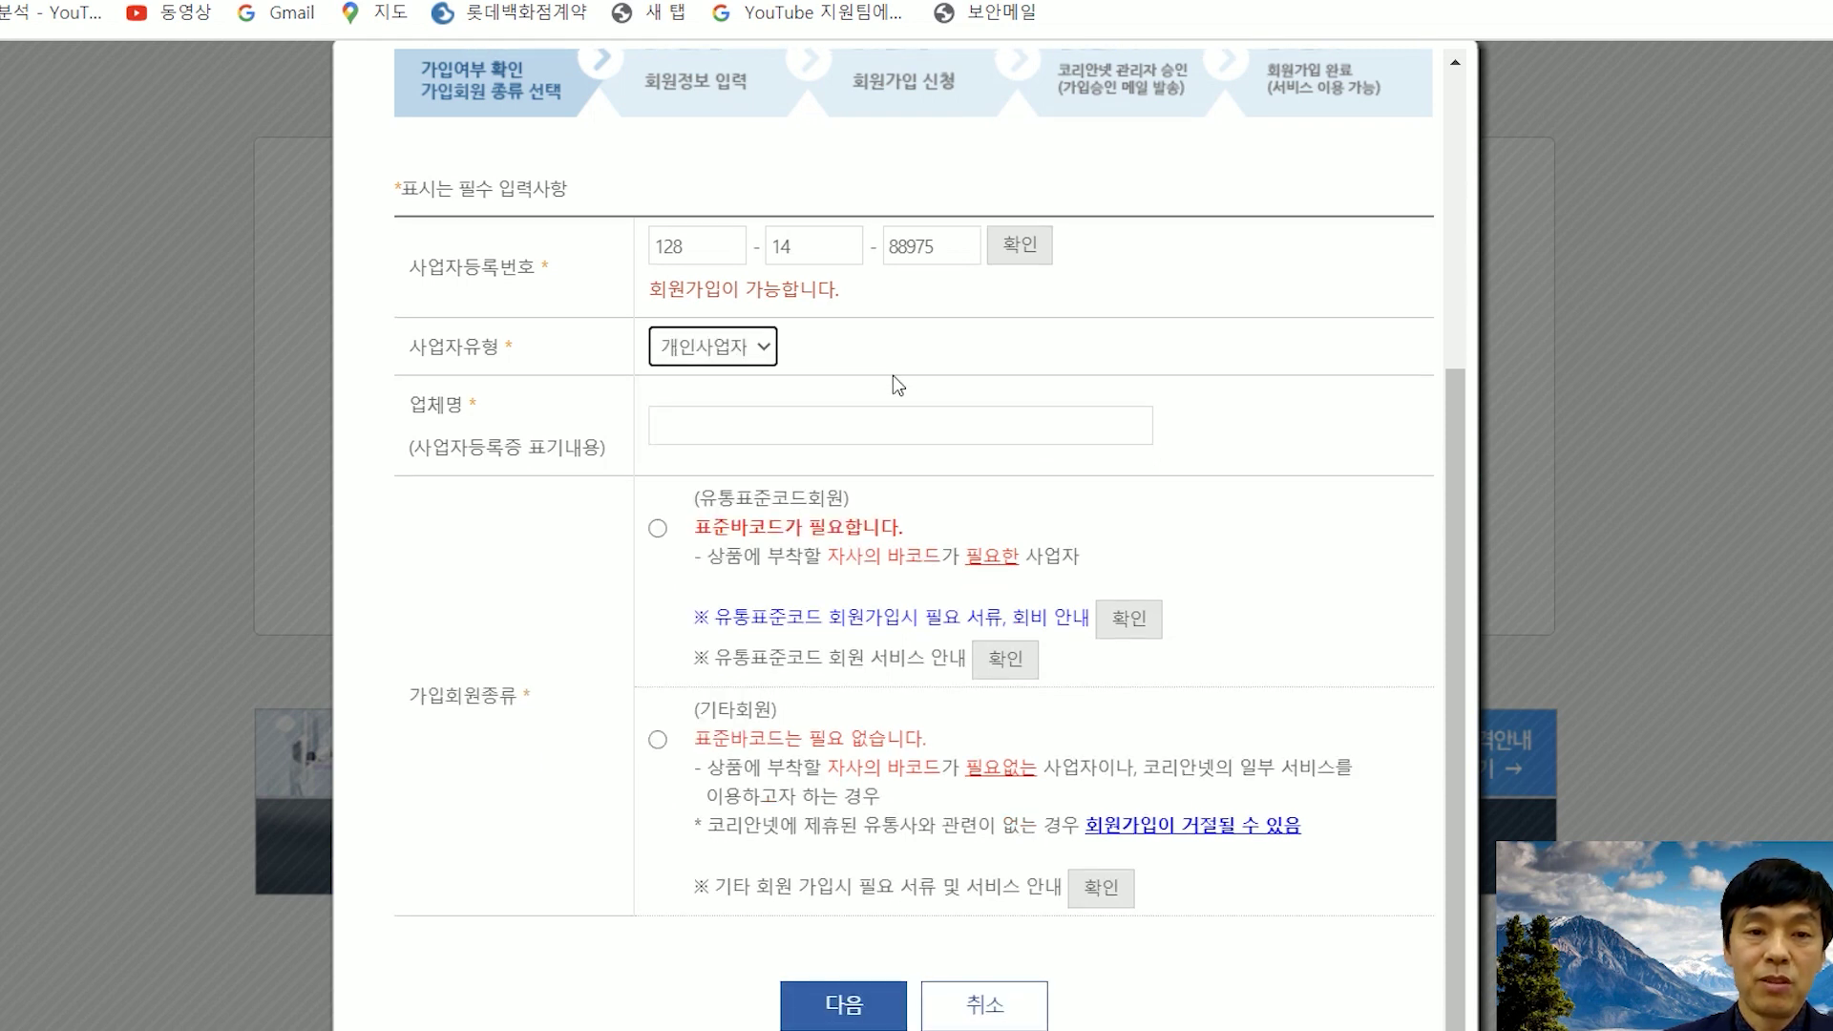
left_click(797, 417)
type("고려수질")
type("침학회")
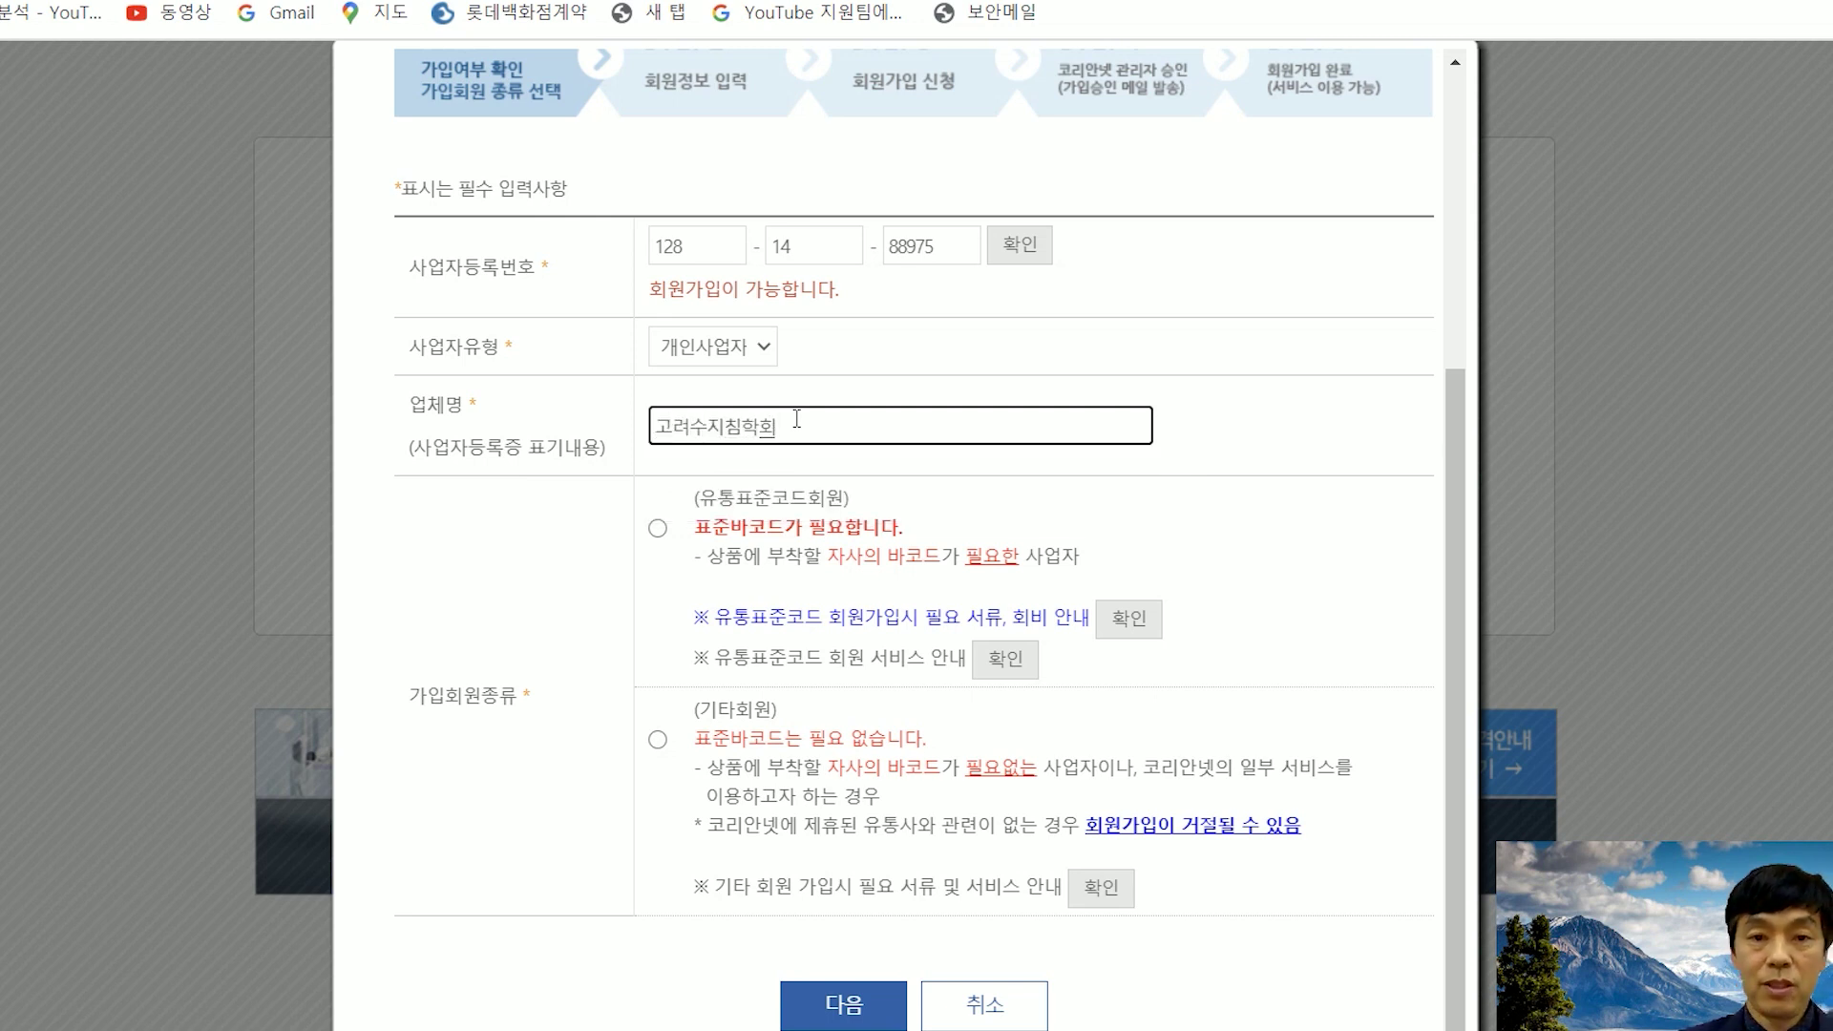
left_click(1177, 384)
- Choose 유통표준코드회원 membership and continue to the member information step
scroll(1051, 420, "down", 1)
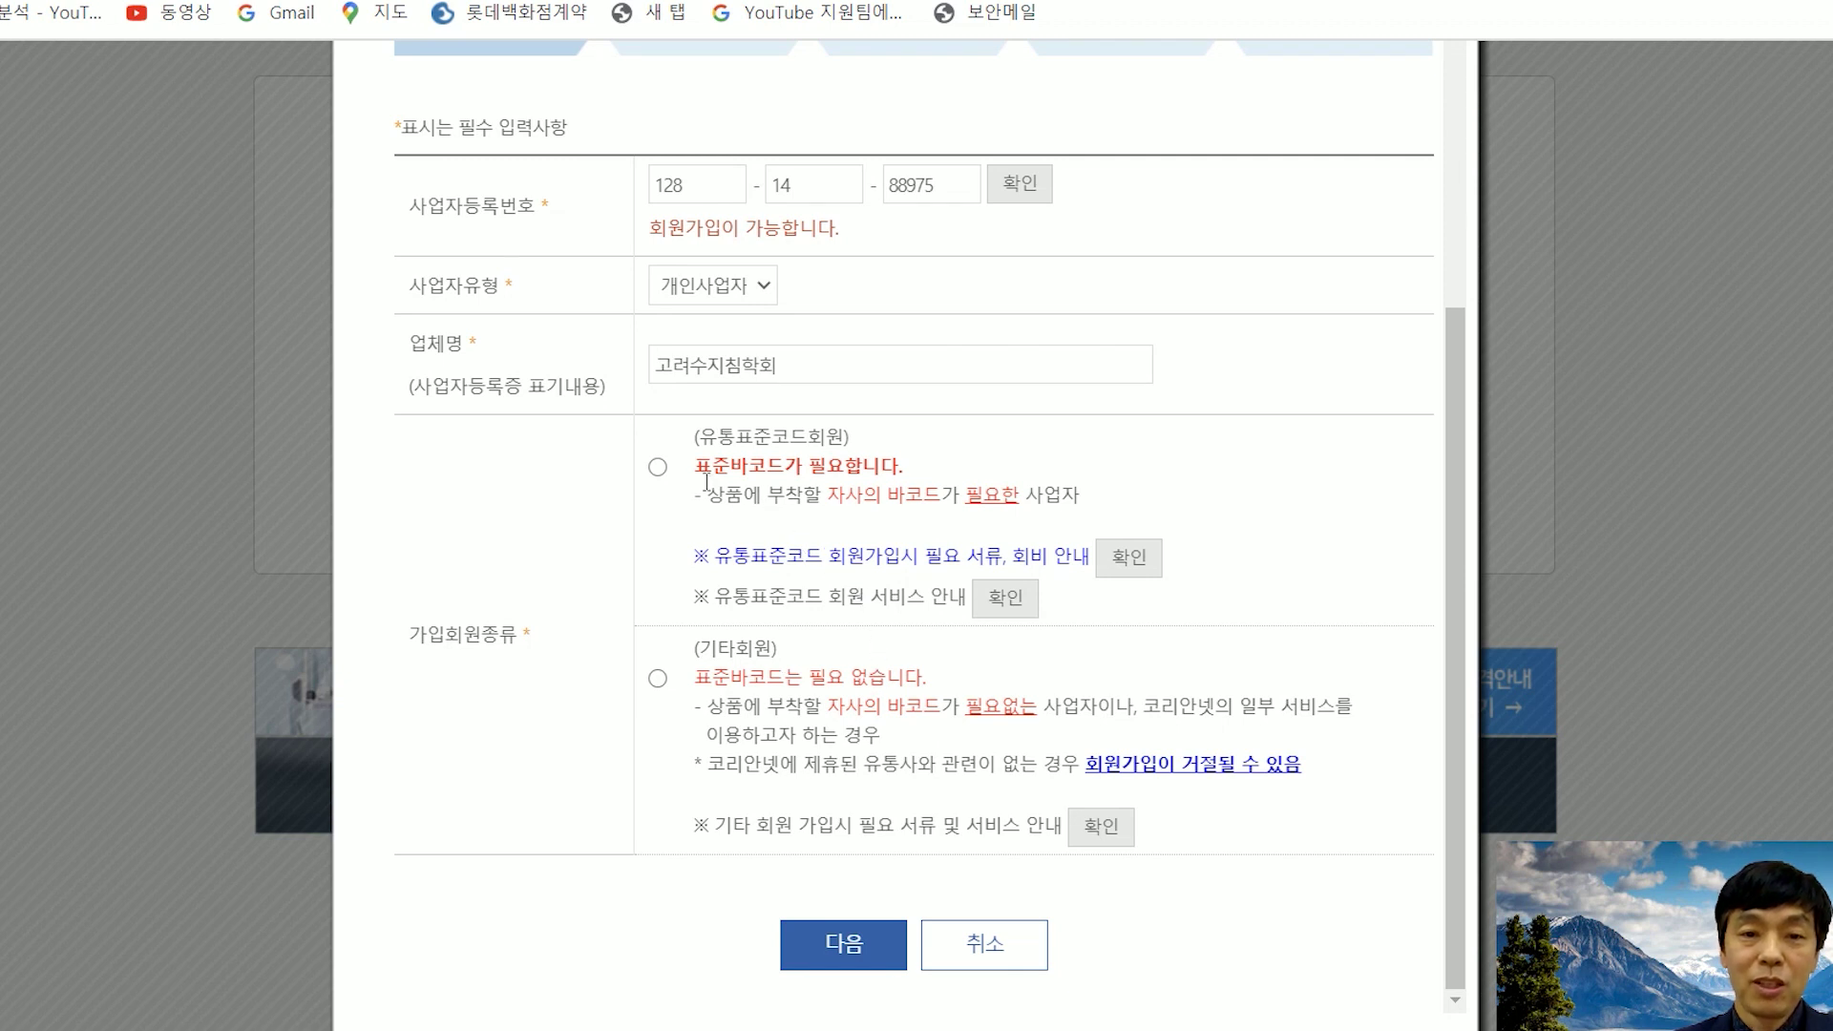
left_click(658, 468)
scroll(1258, 549, "down", 3)
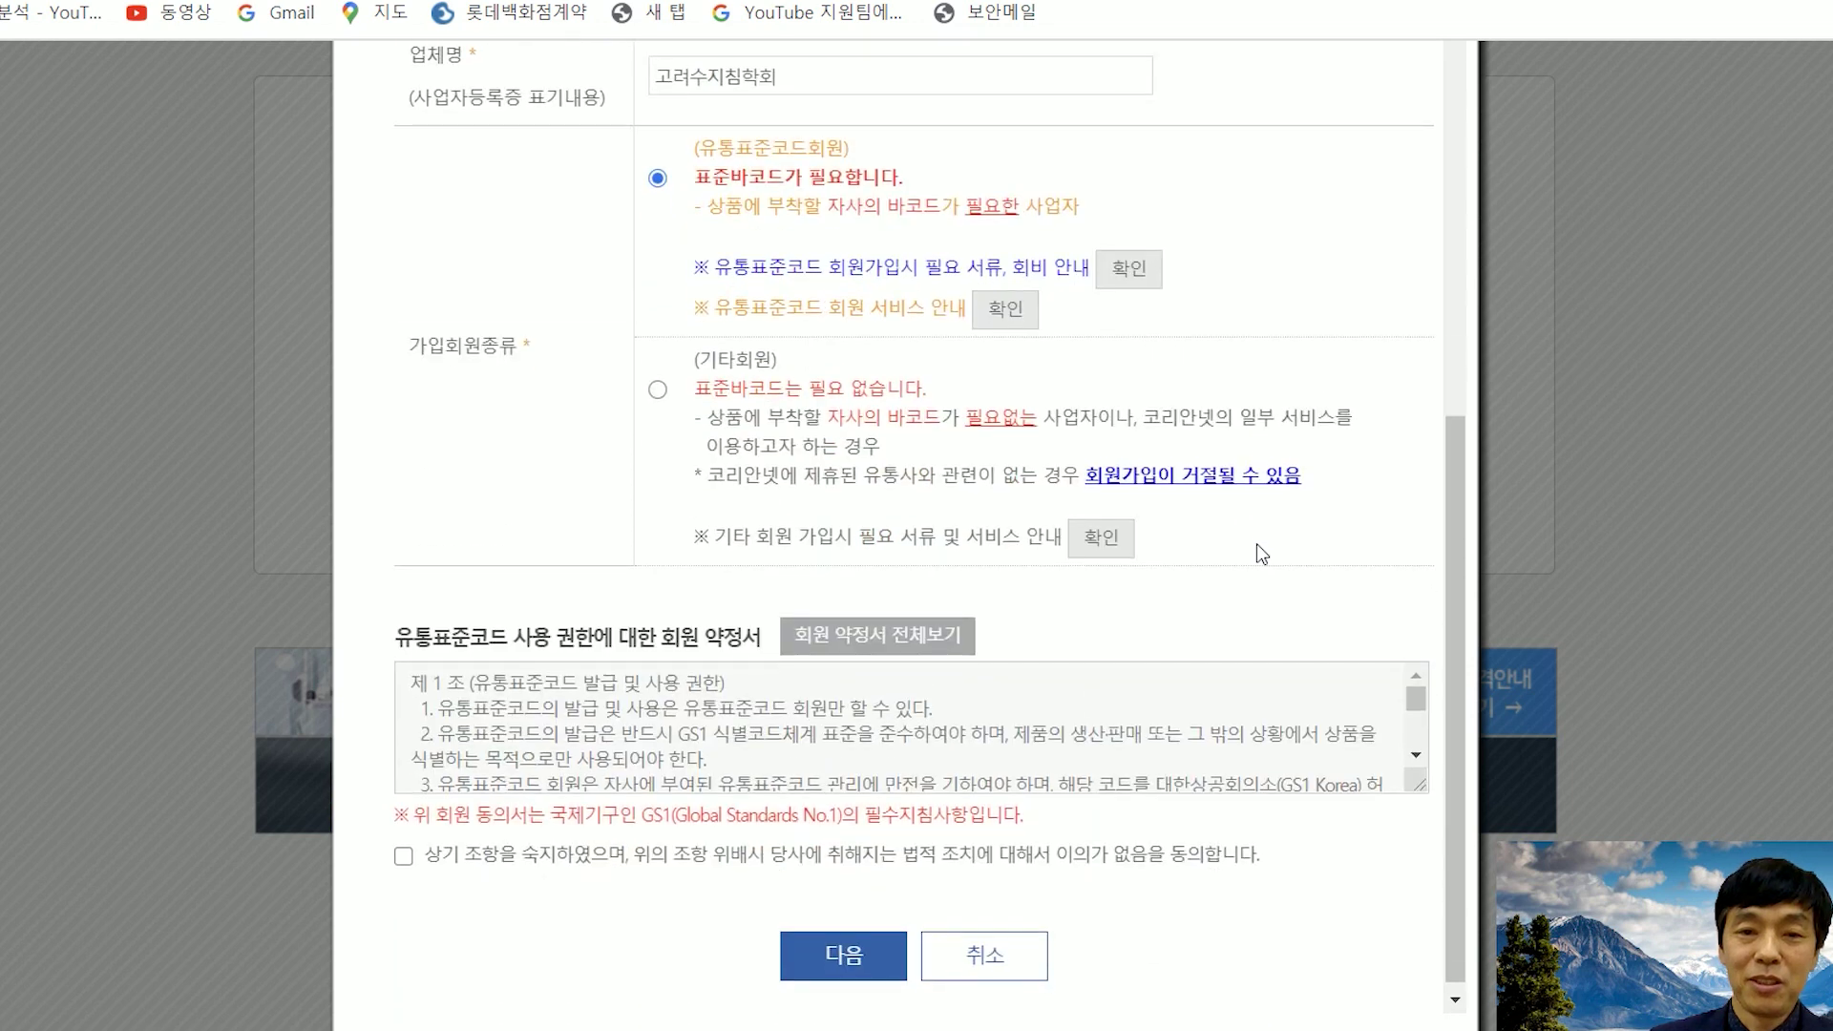
scroll(1268, 543, "down", 1)
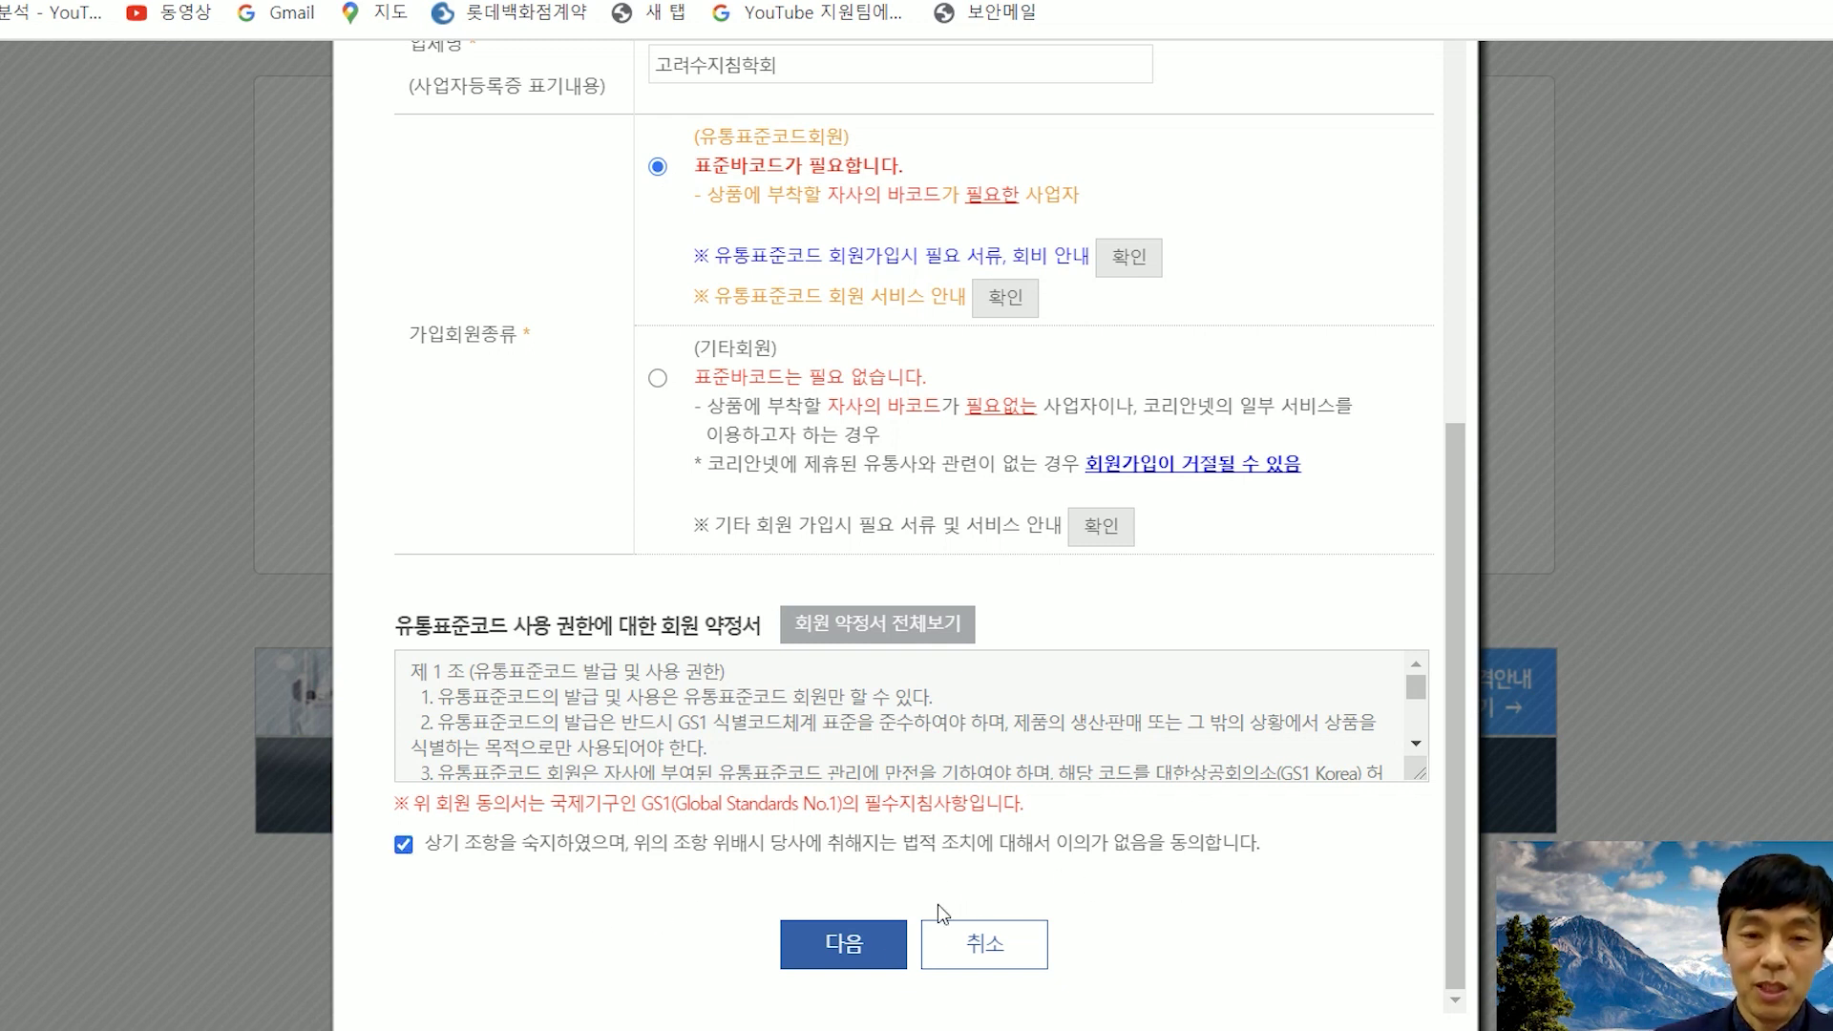
left_click(857, 945)
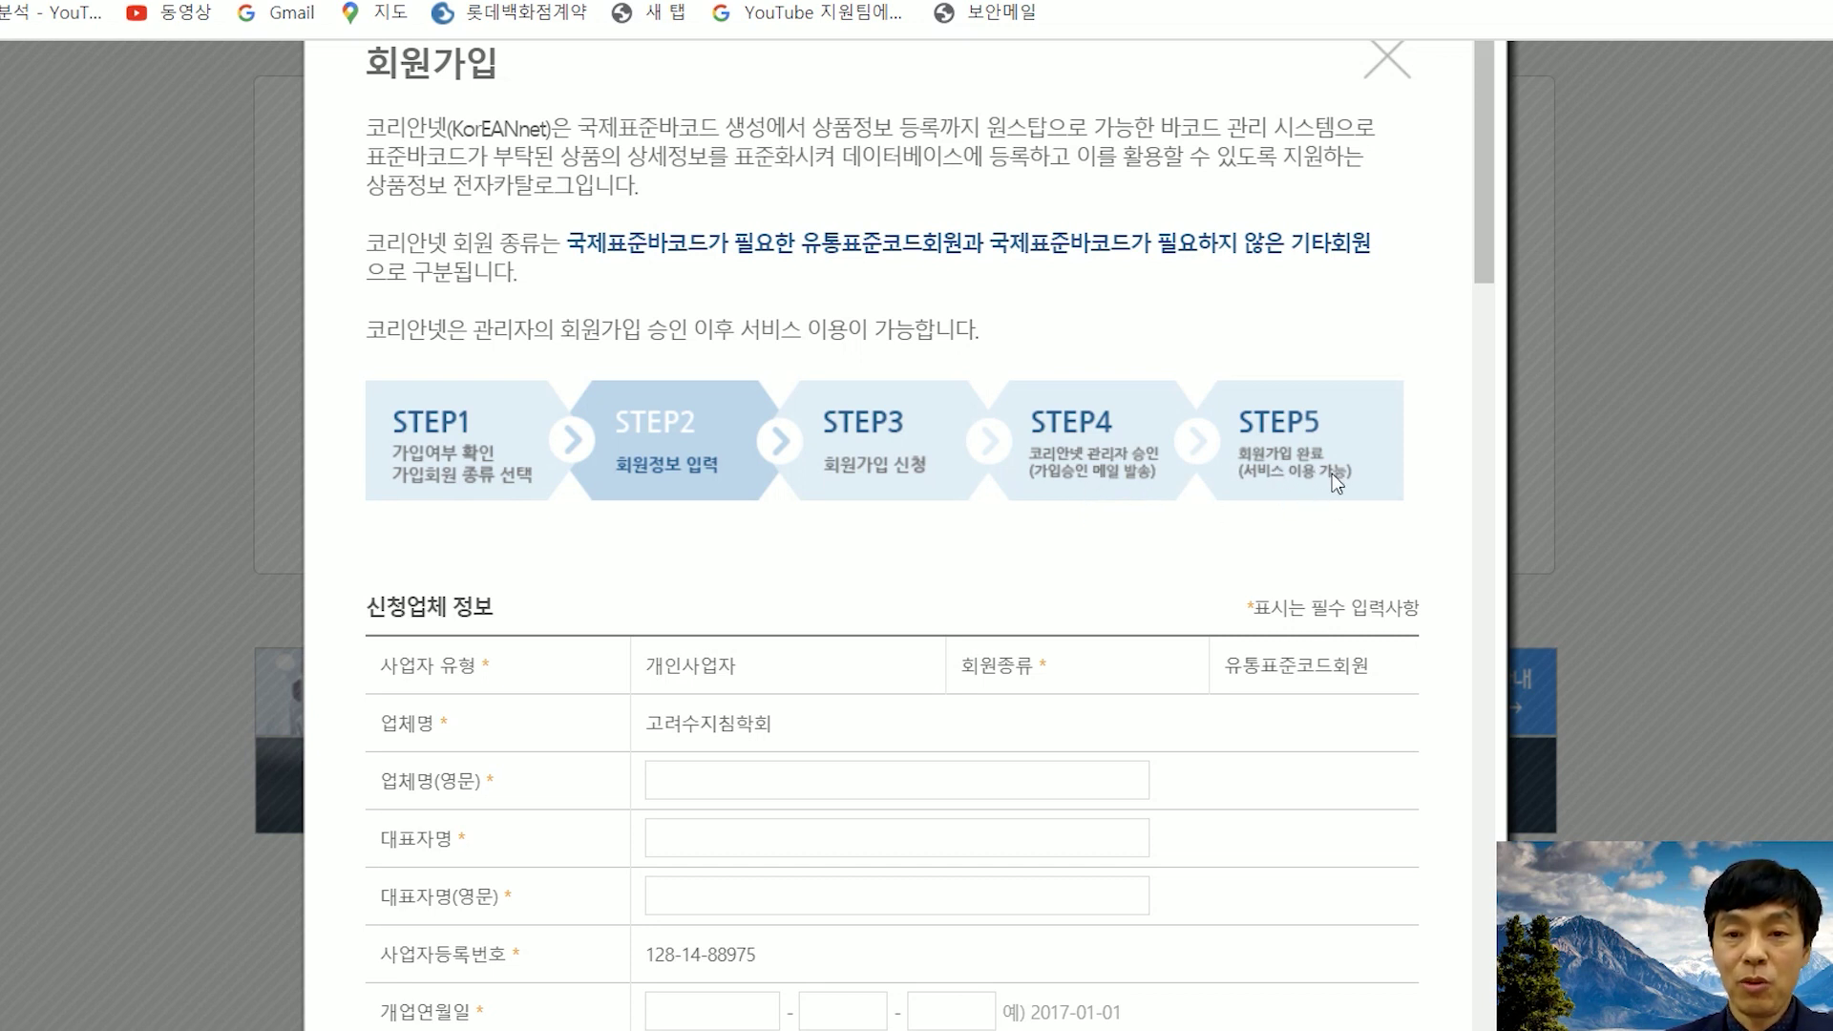
- Enter 'soojichin' as the company's English name
scroll(1341, 477, "down", 2)
scroll(1268, 504, "down", 2)
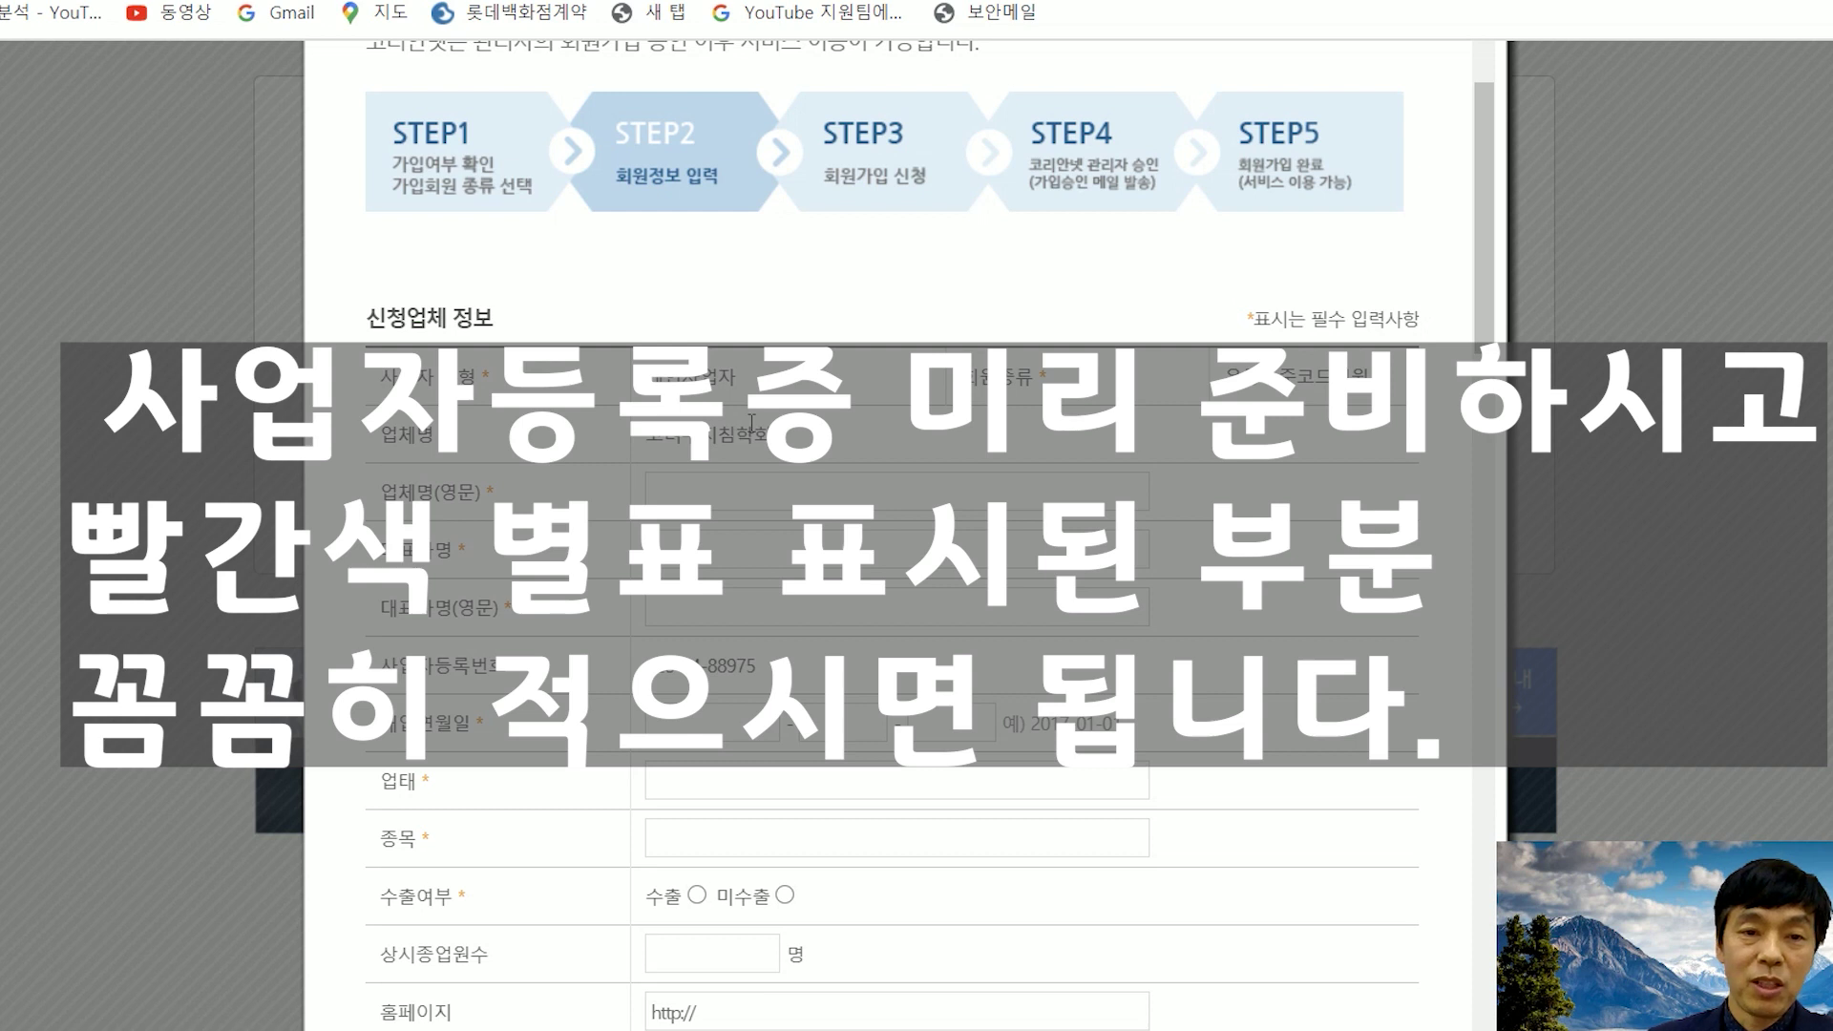
scroll(751, 423, "down", 3)
left_click(717, 207)
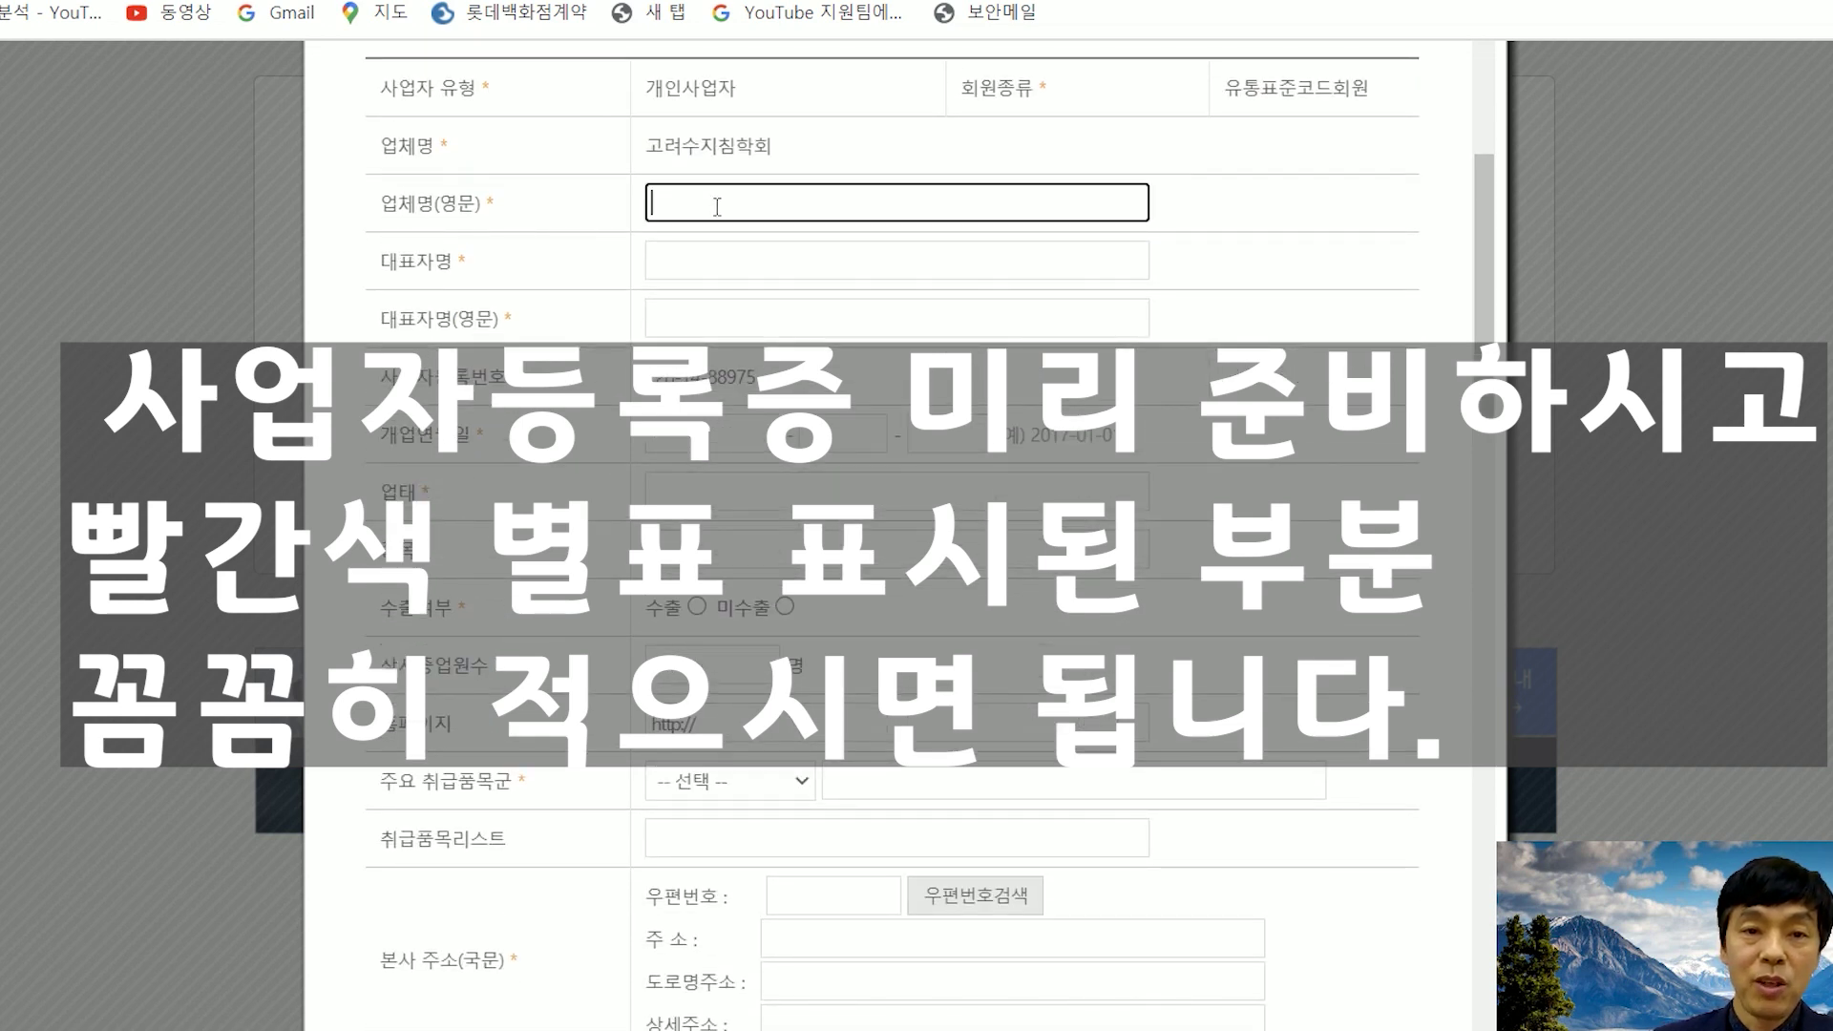
type("soojichin")
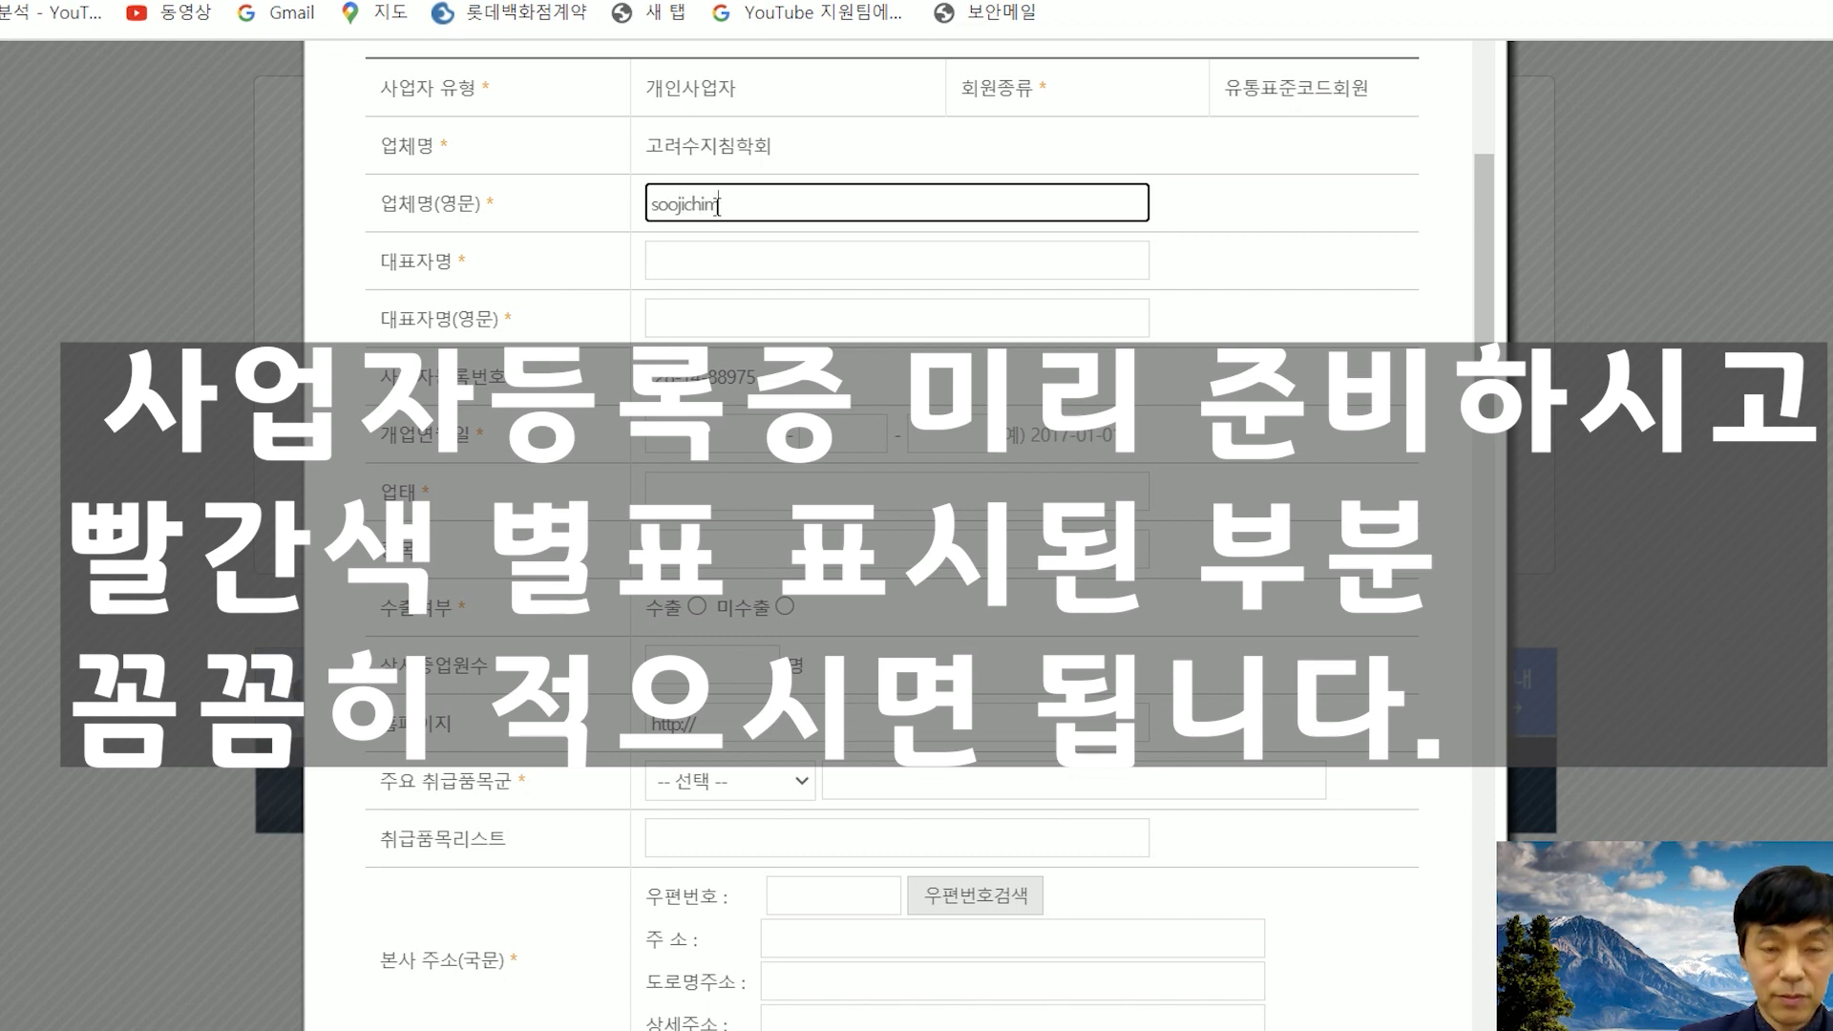
- Fill in the representative's name and English name fields
left_click(717, 251)
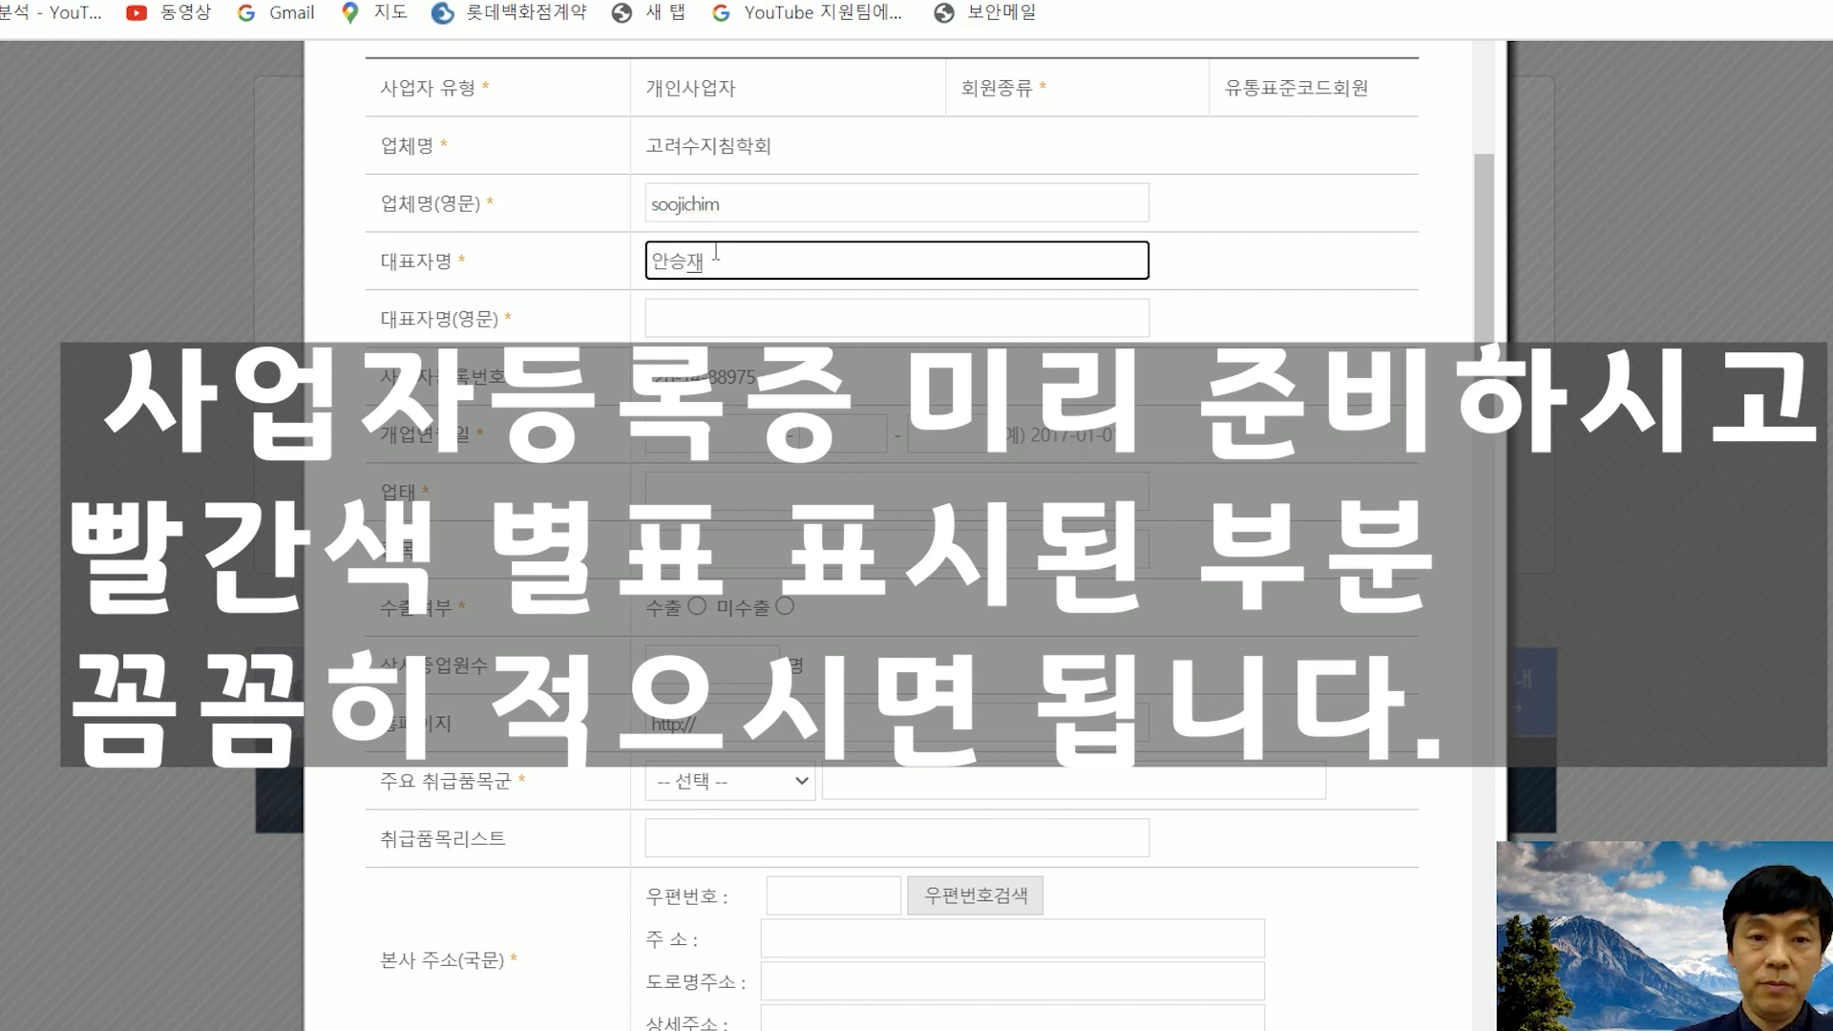
left_click(726, 320)
type("asj")
scroll(725, 320, "down", 1)
key("Tab")
key("Tab")
key("Tab")
key("Tab")
key("Tab")
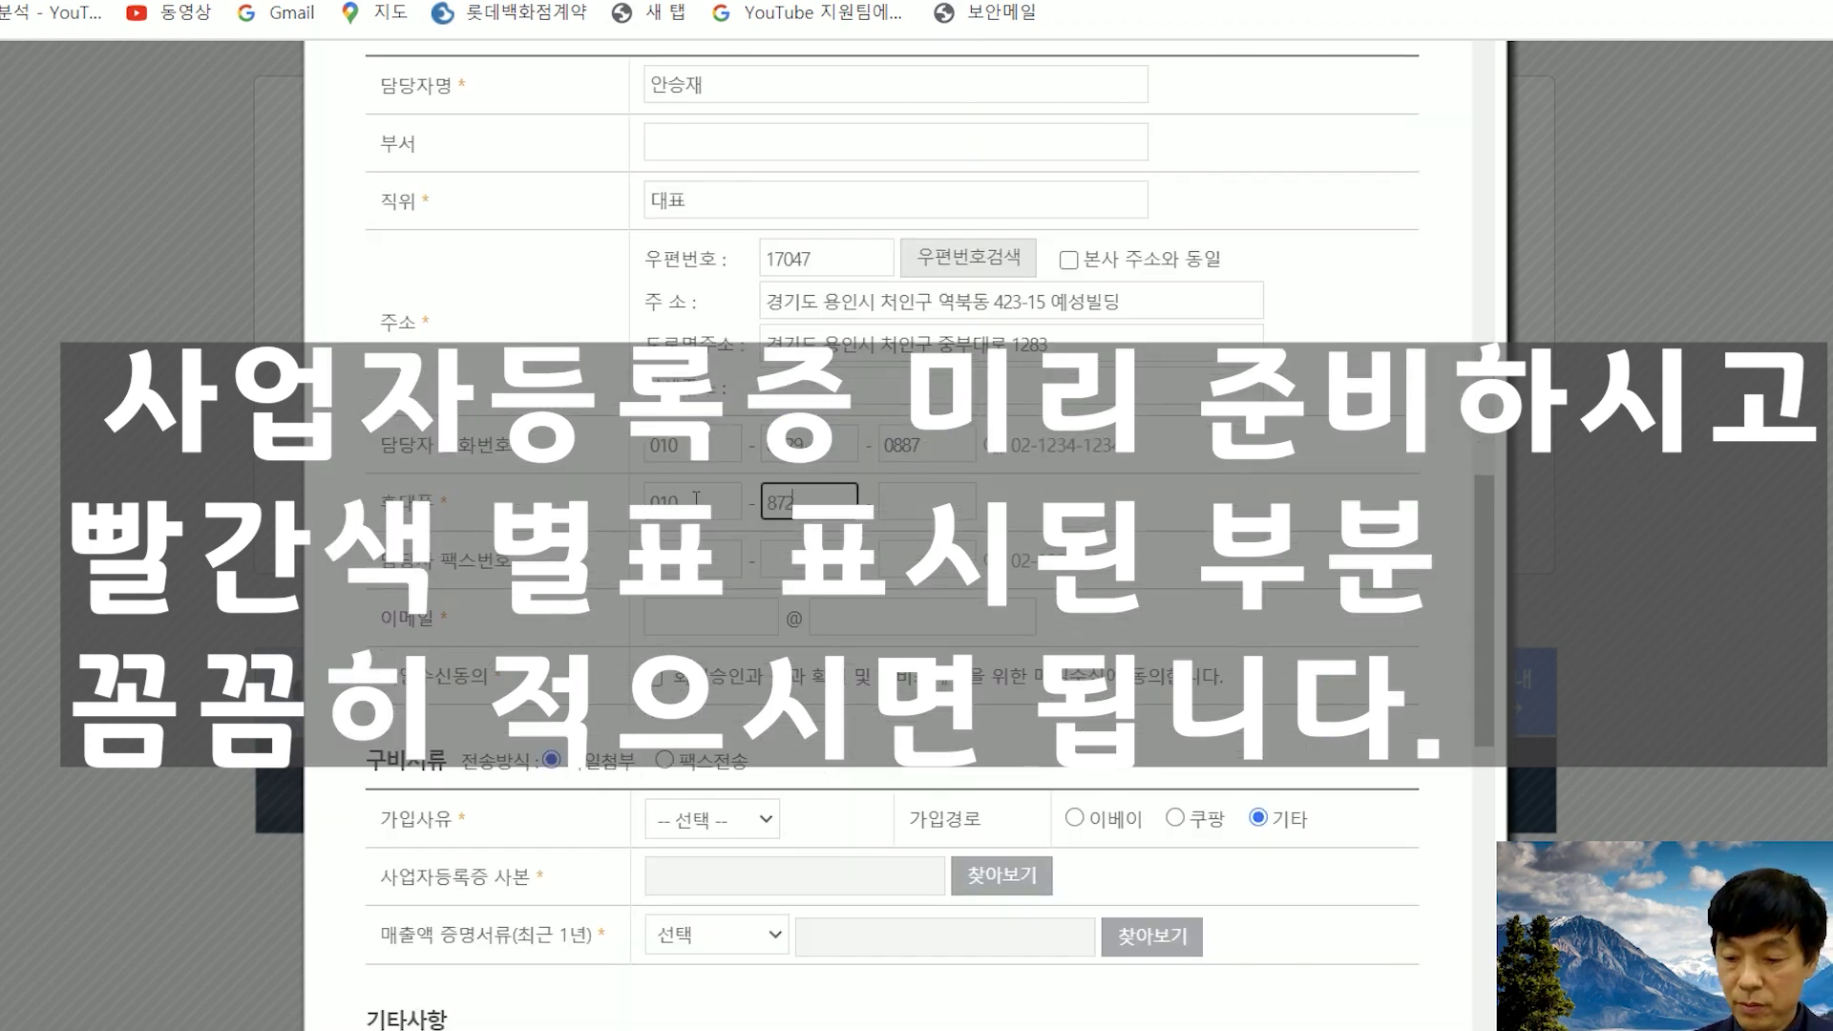
scroll(916, 516, "down", 2)
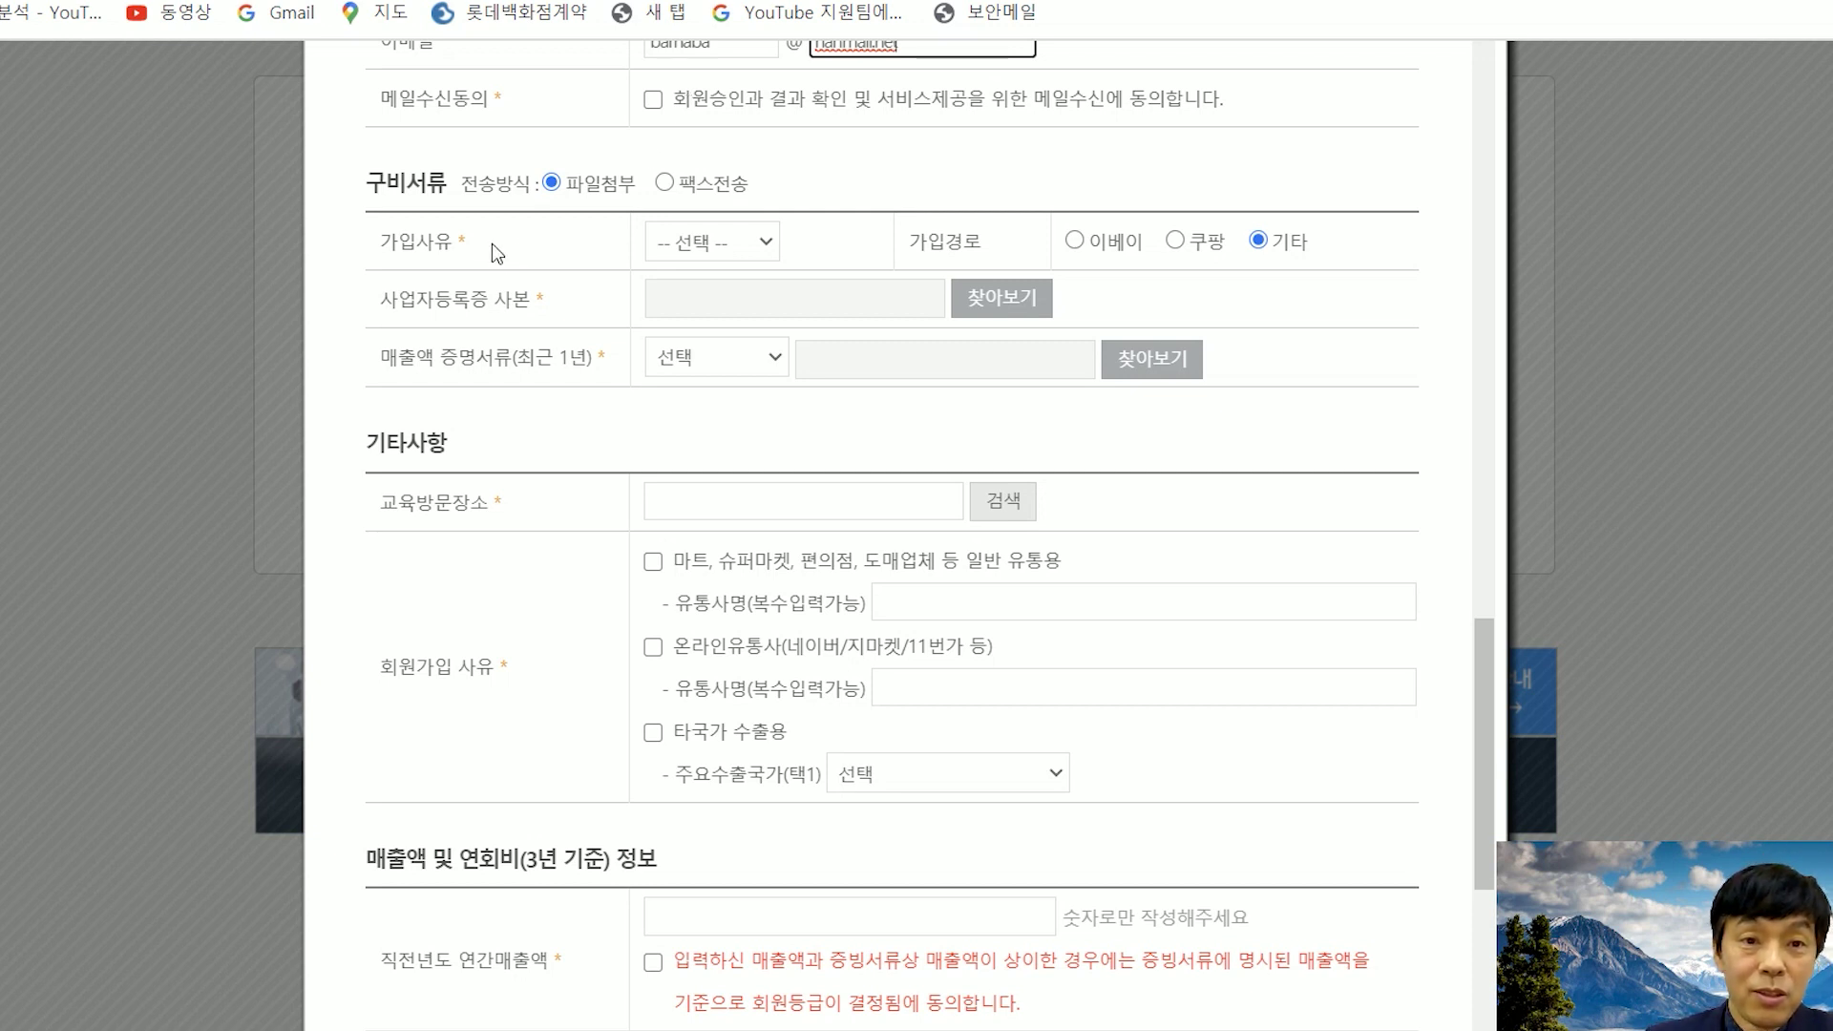
- Choose 바코드 사용 as the joining reason and browse for the business registration copy
left_click(762, 244)
key("Down")
key("Down")
key("Up")
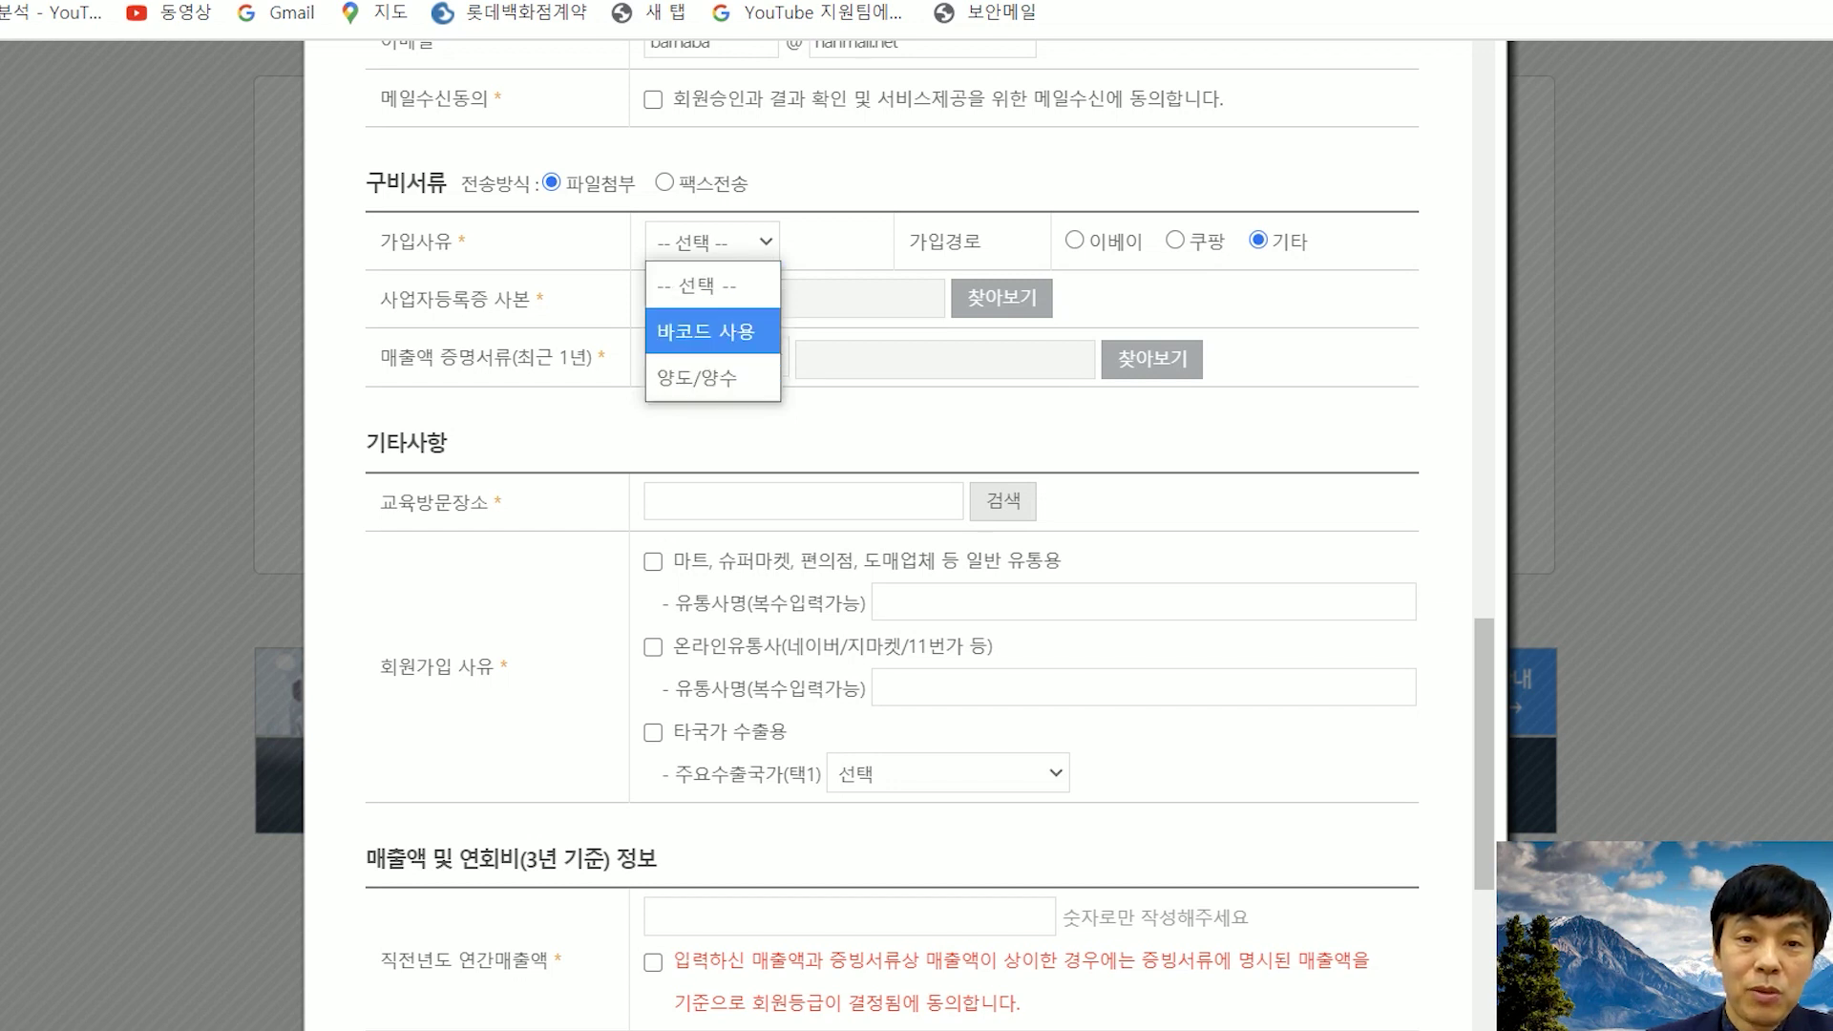
left_click(739, 338)
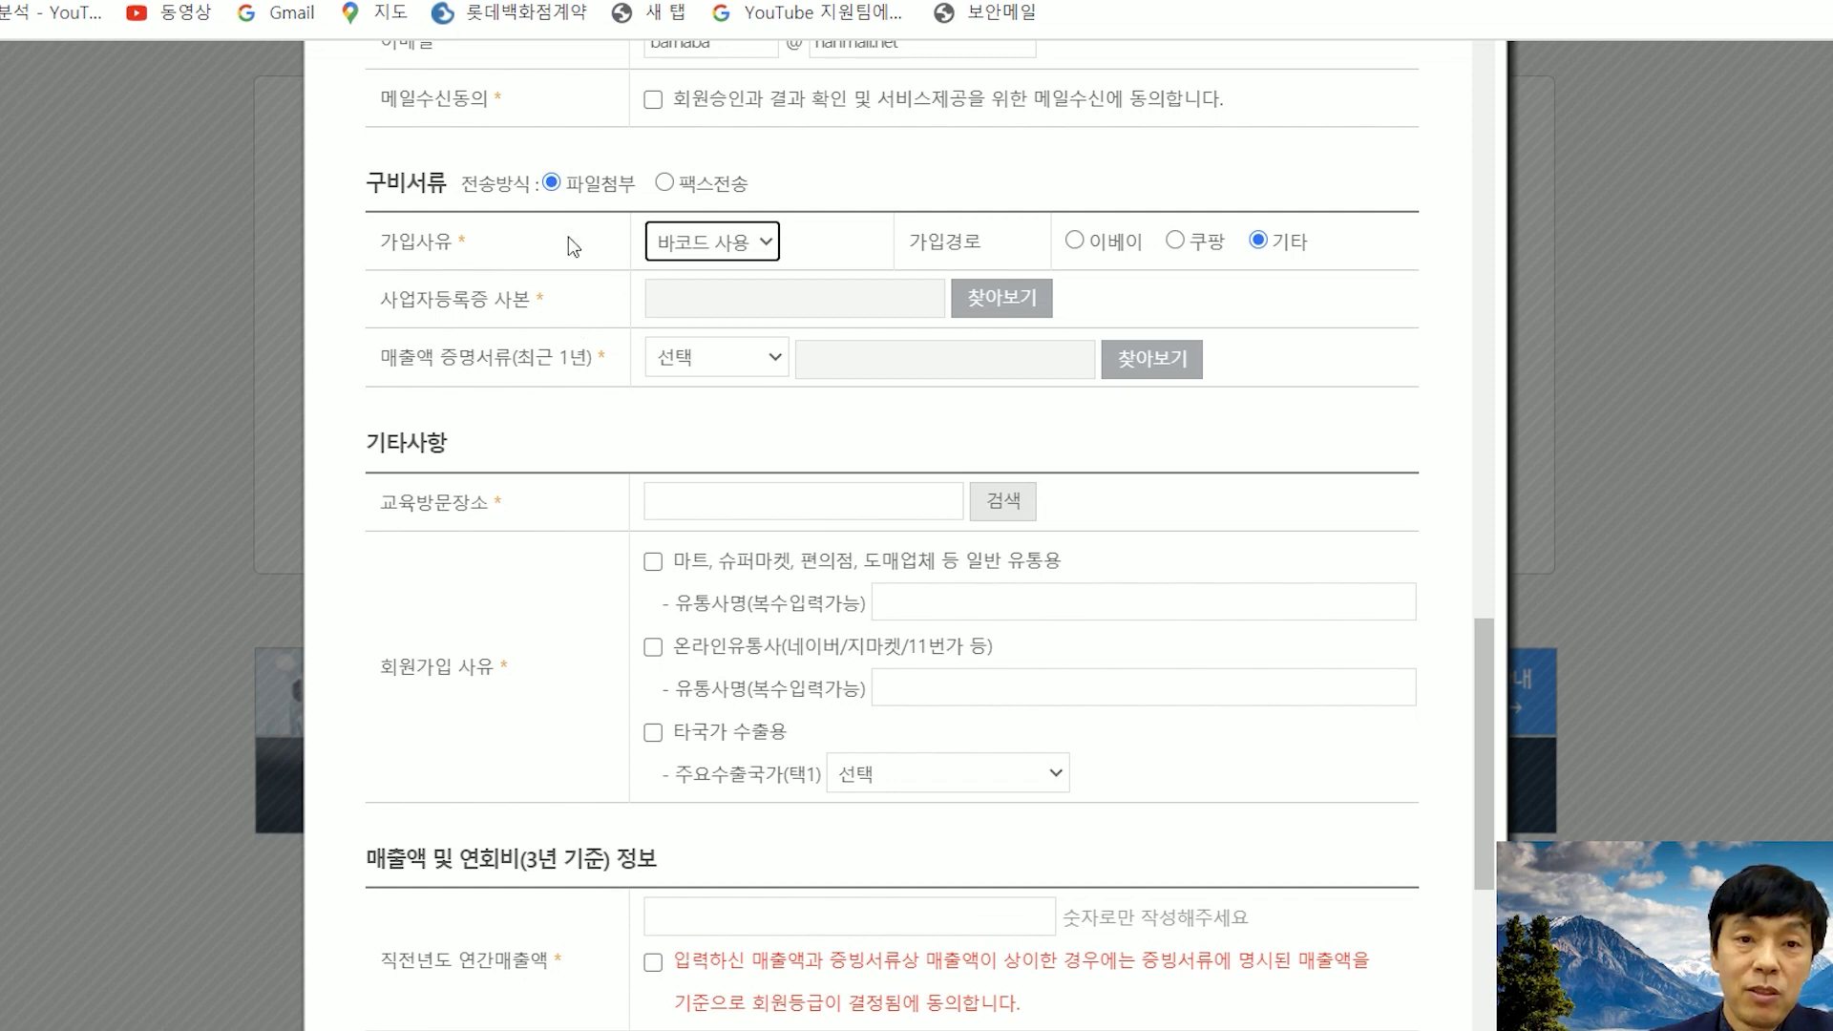
left_click(1027, 311)
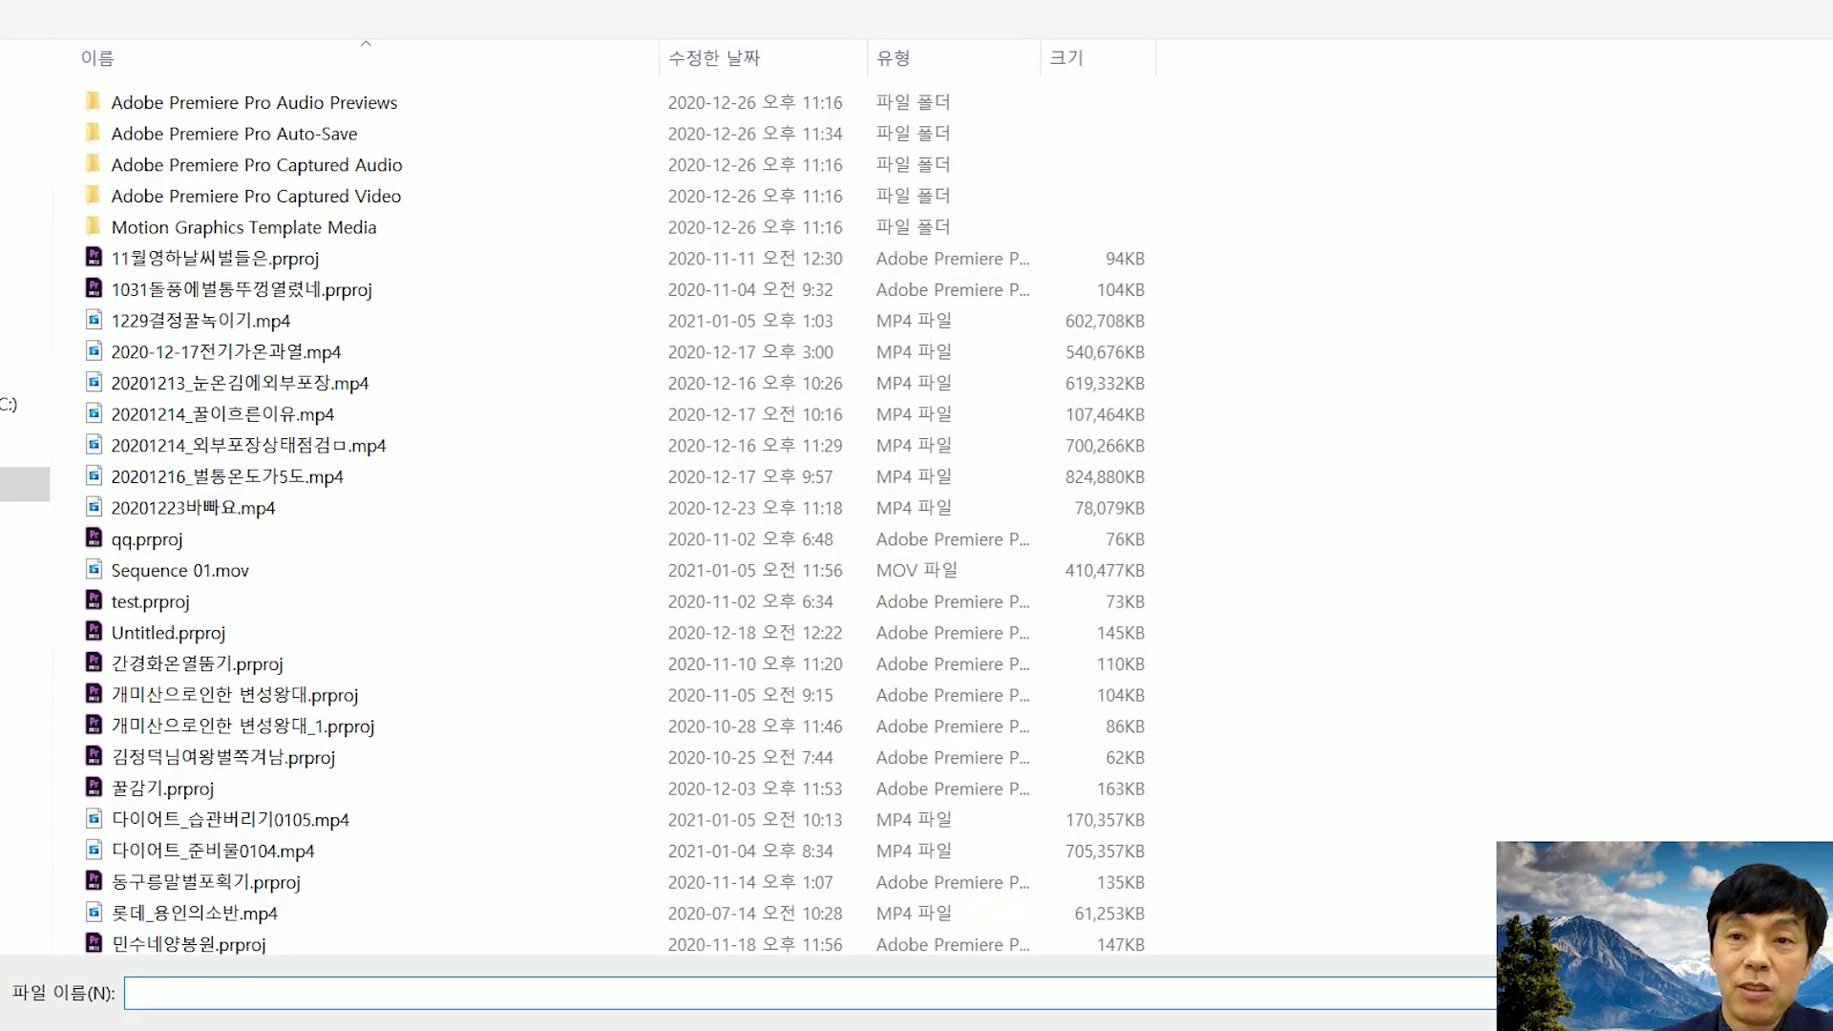
- Cancel the file picker and switch document submission to 팩스전송
key("Escape")
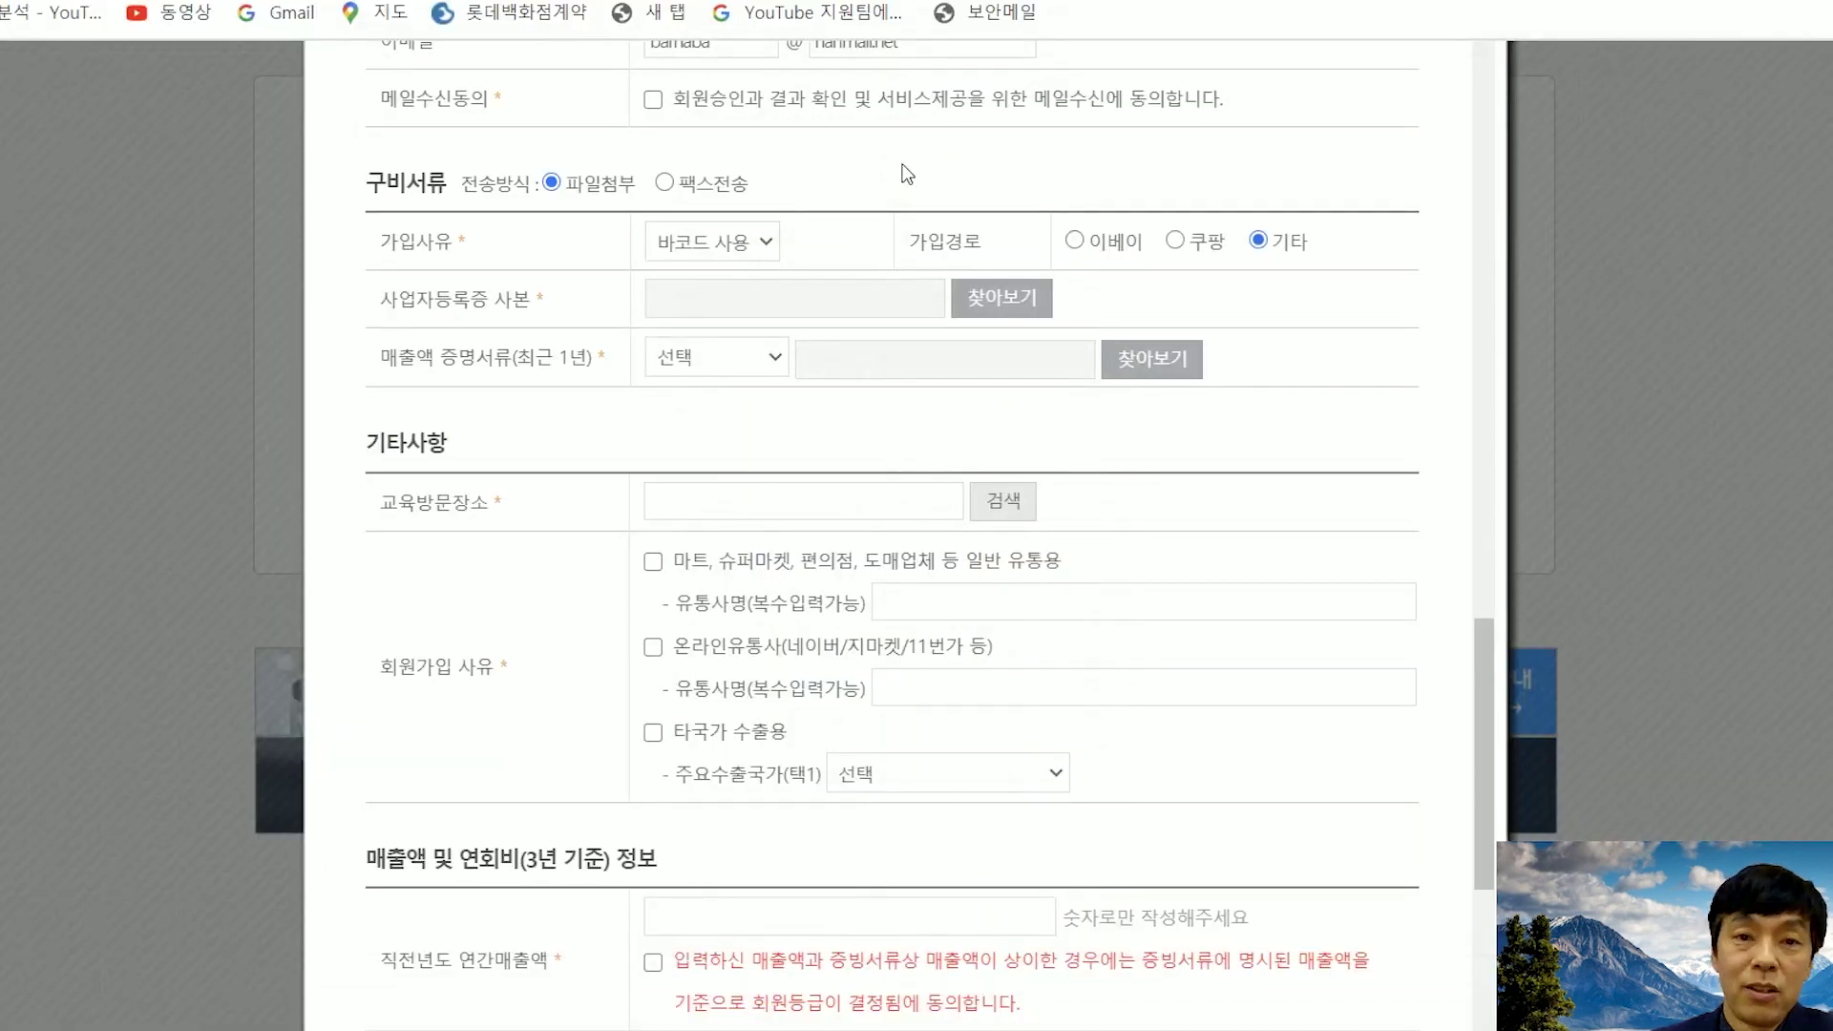
left_click(666, 183)
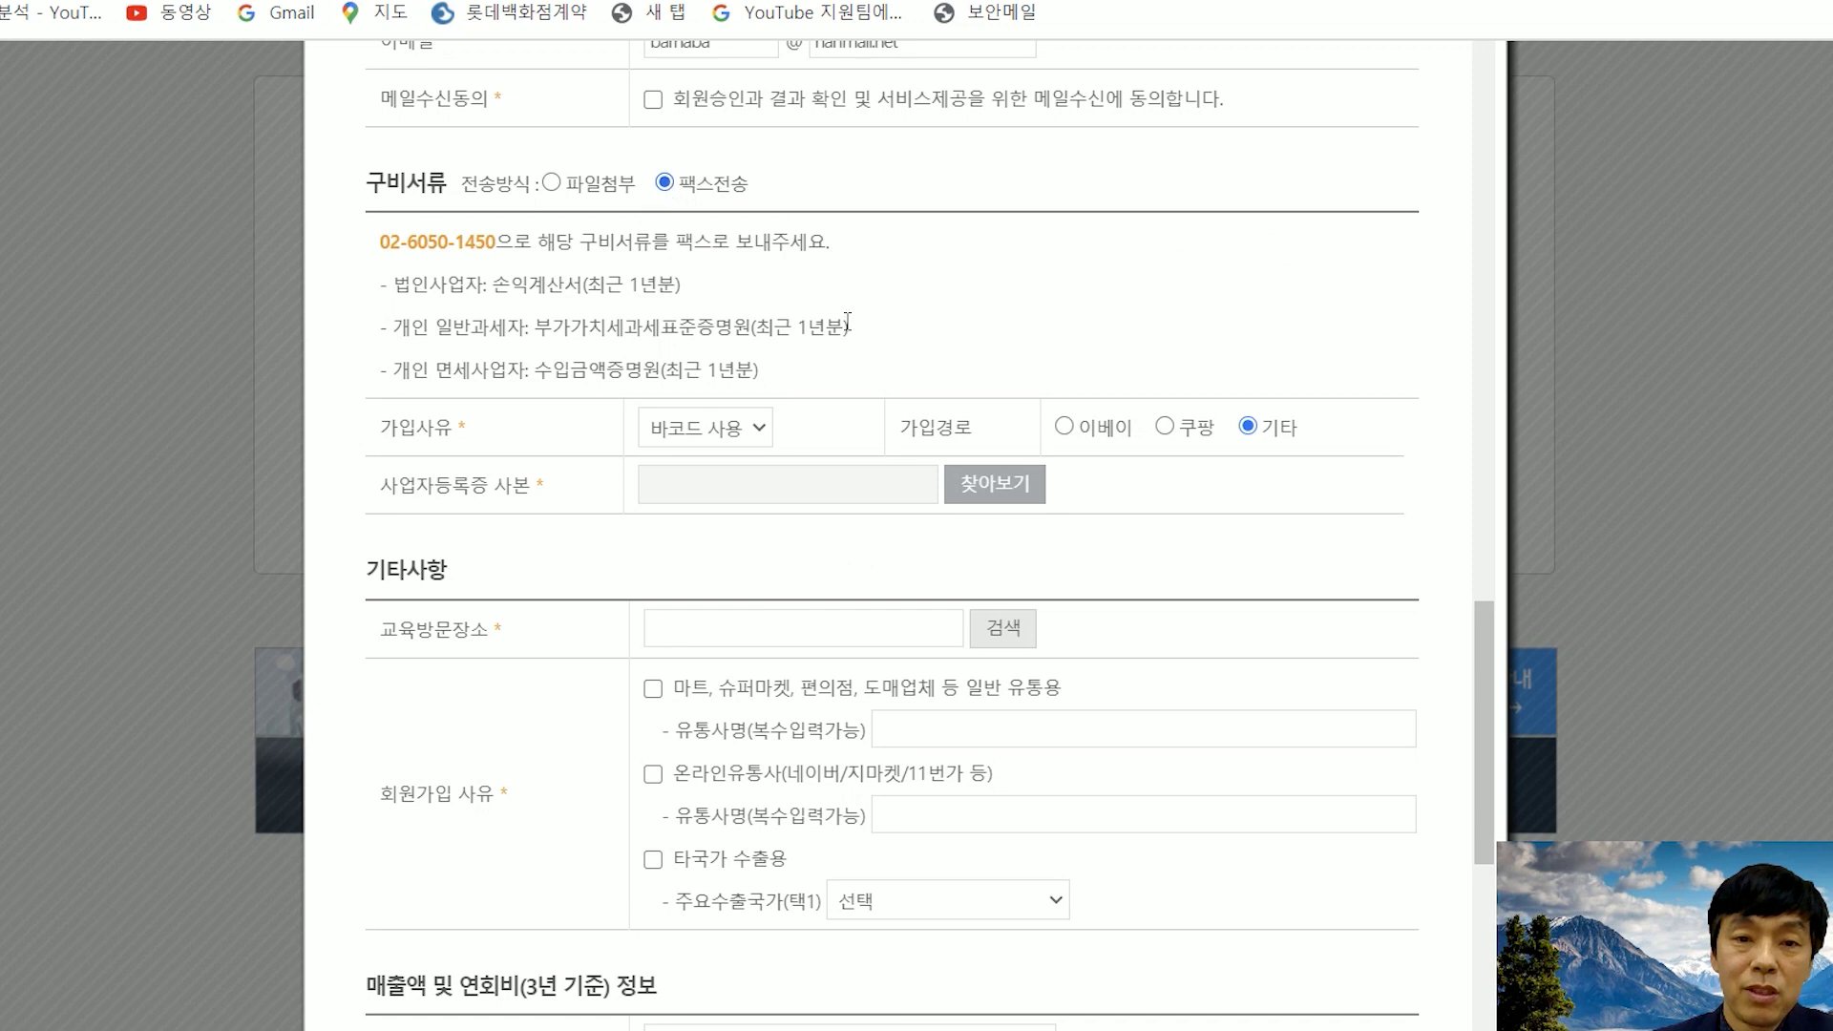
scroll(854, 303, "down", 2)
scroll(680, 296, "up", 2)
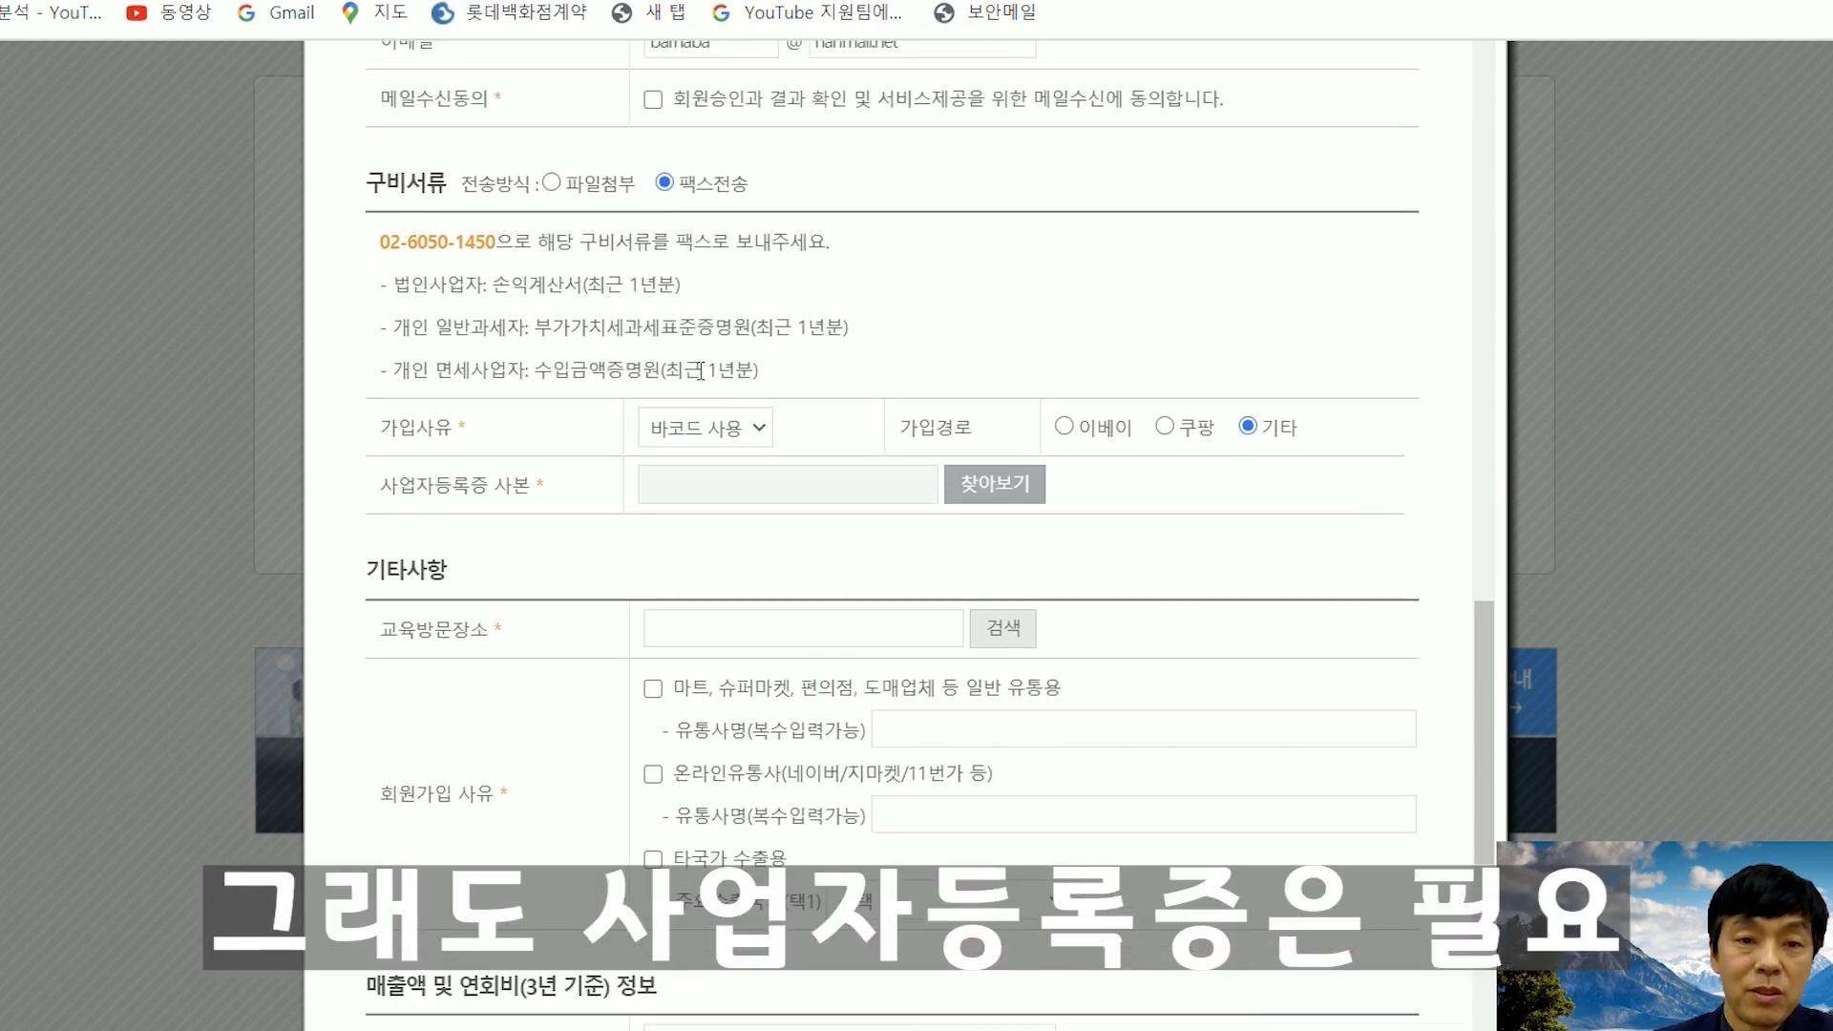
- Attach 1.png as the business registration copy and bring up the education venue list
scroll(706, 310, "down", 3)
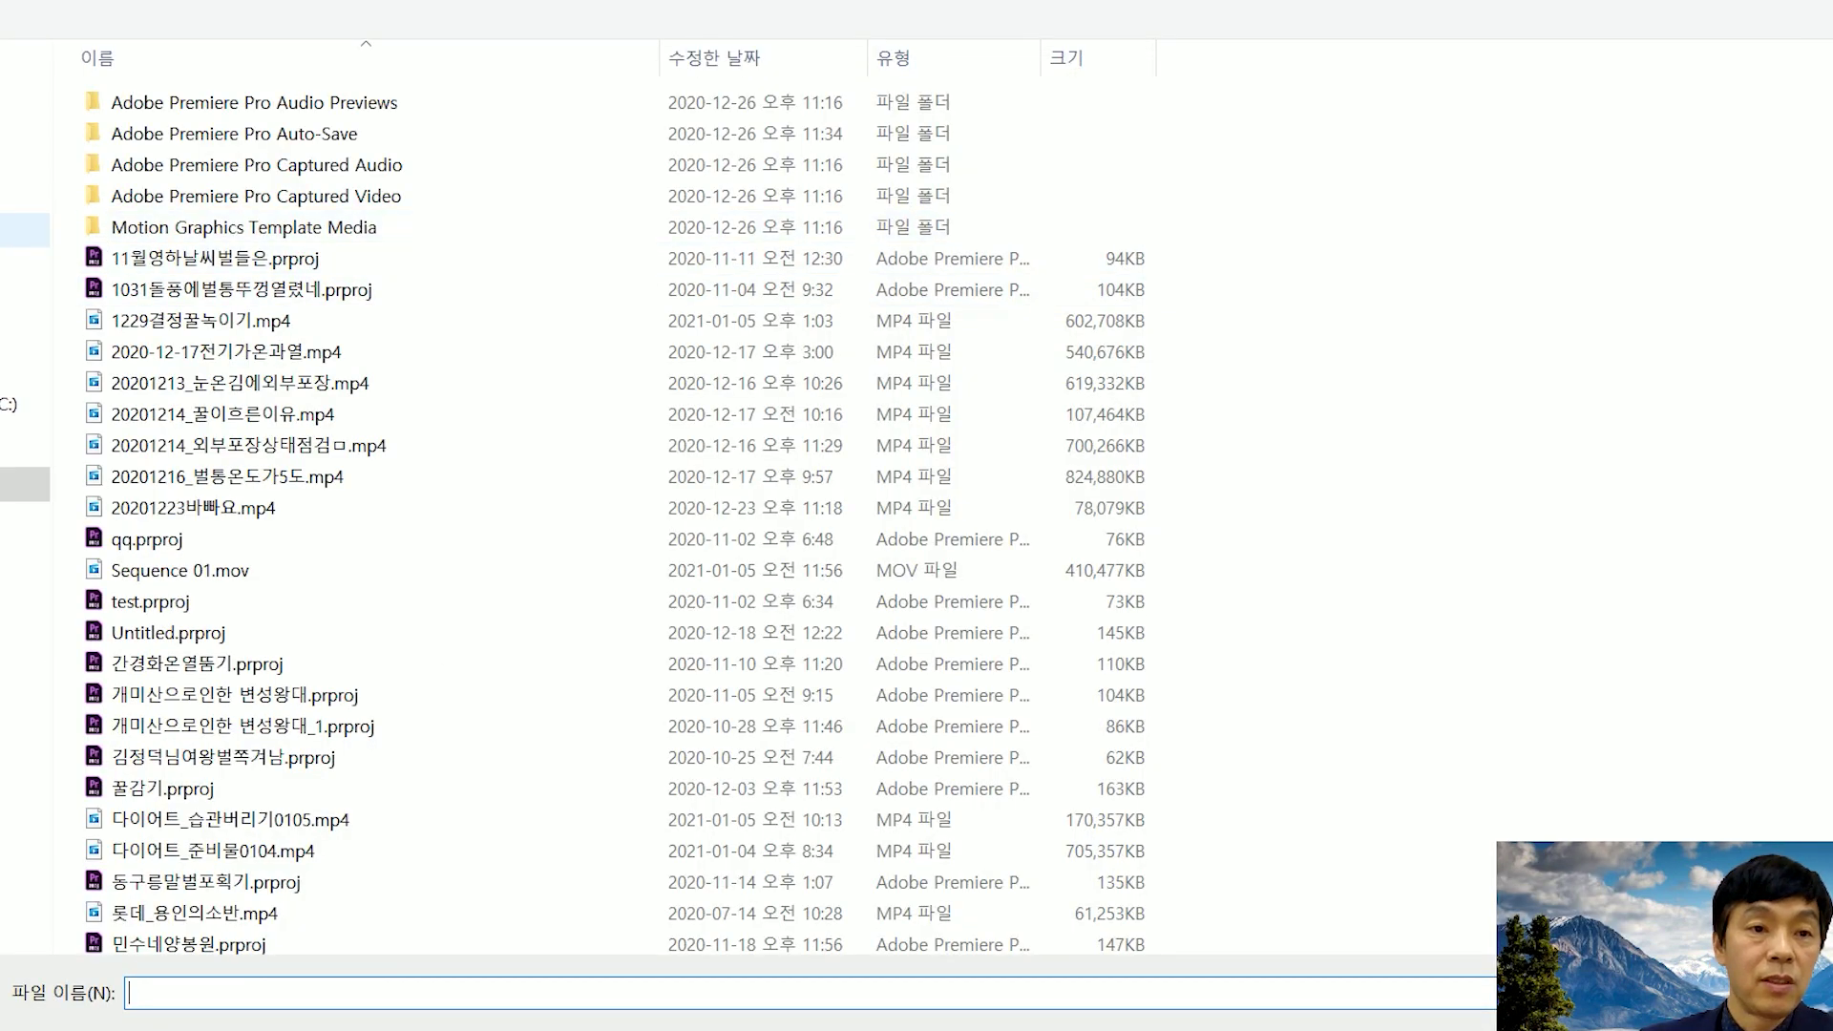
left_click(26, 300)
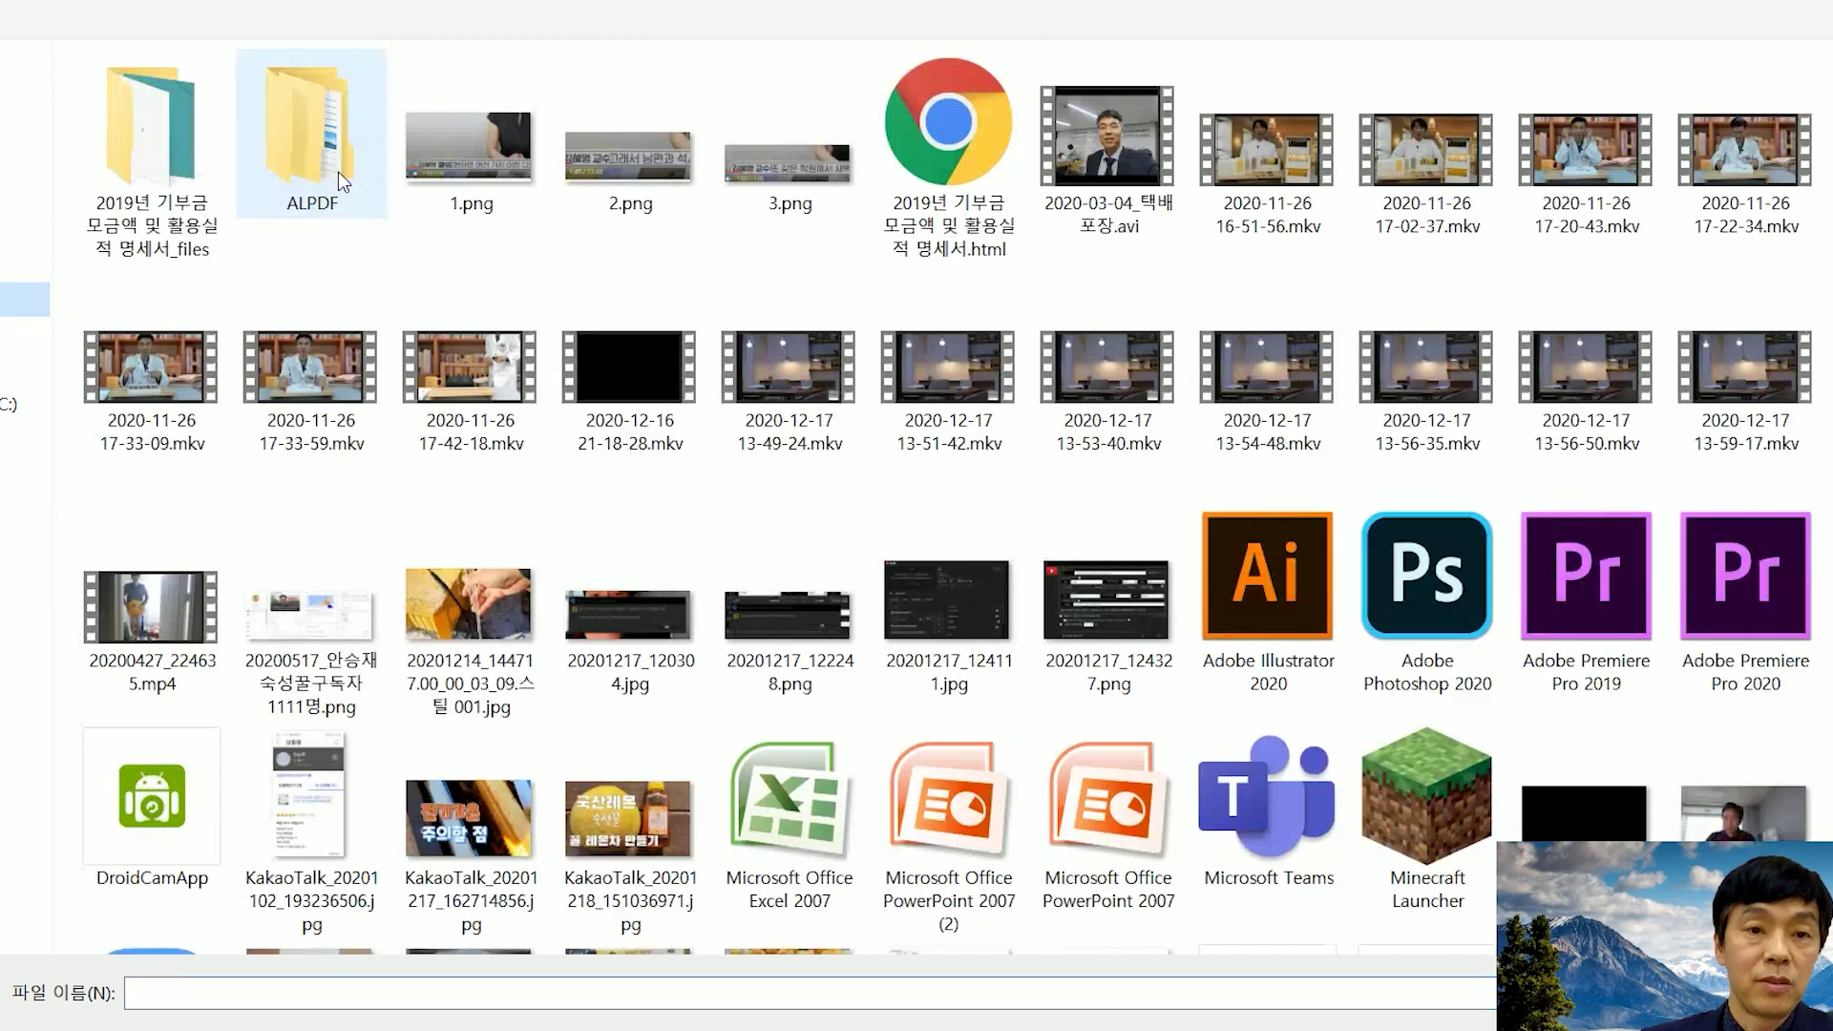
left_click(491, 163)
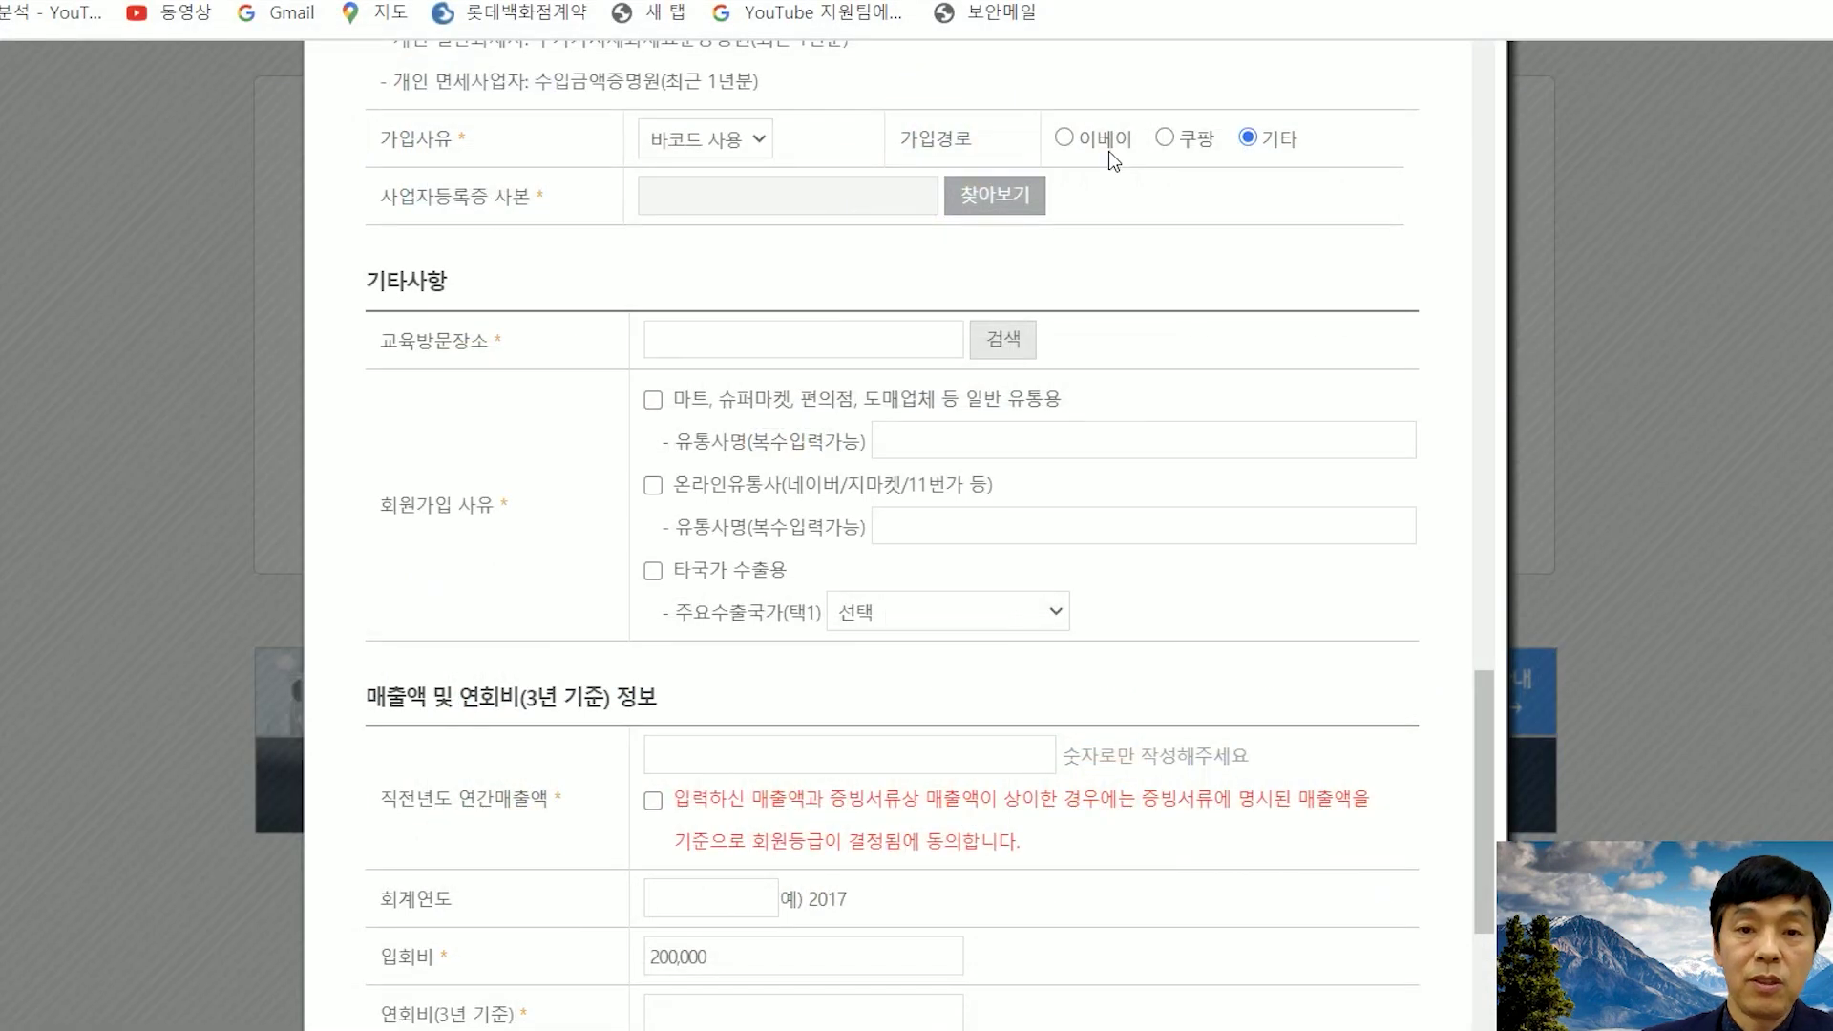
scroll(1090, 250, "down", 1)
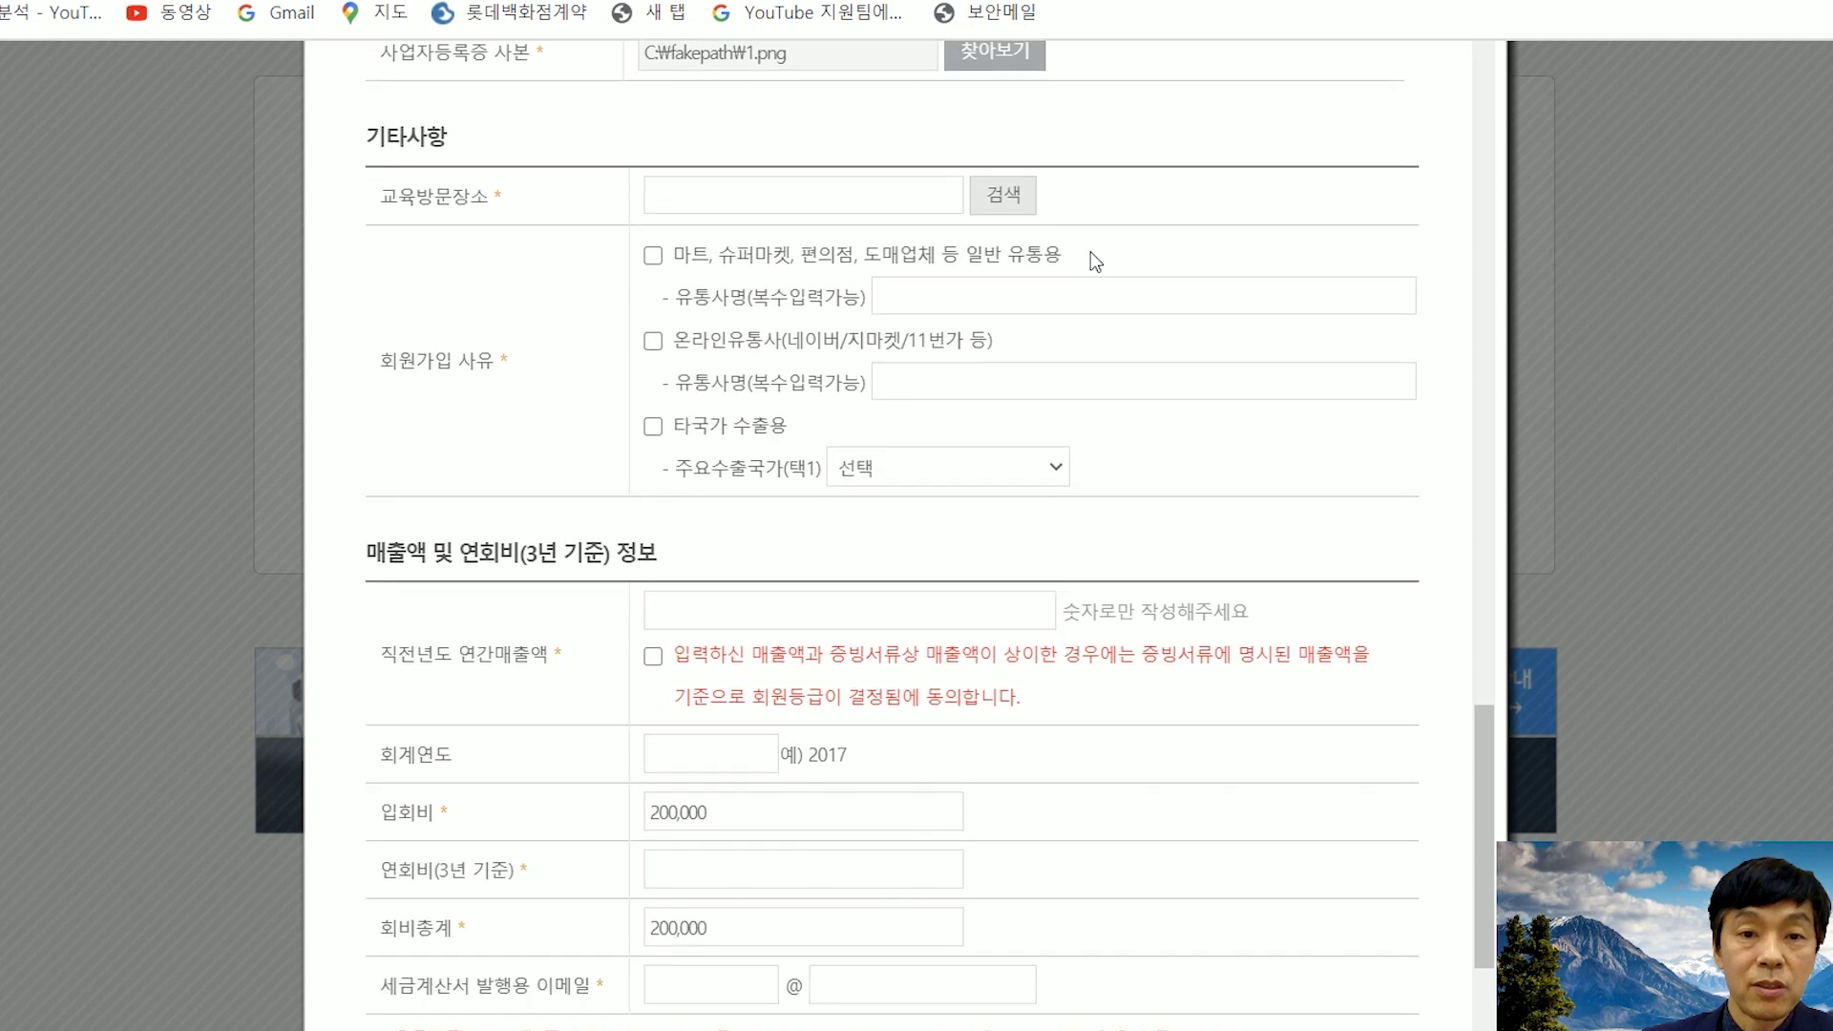
left_click(1008, 208)
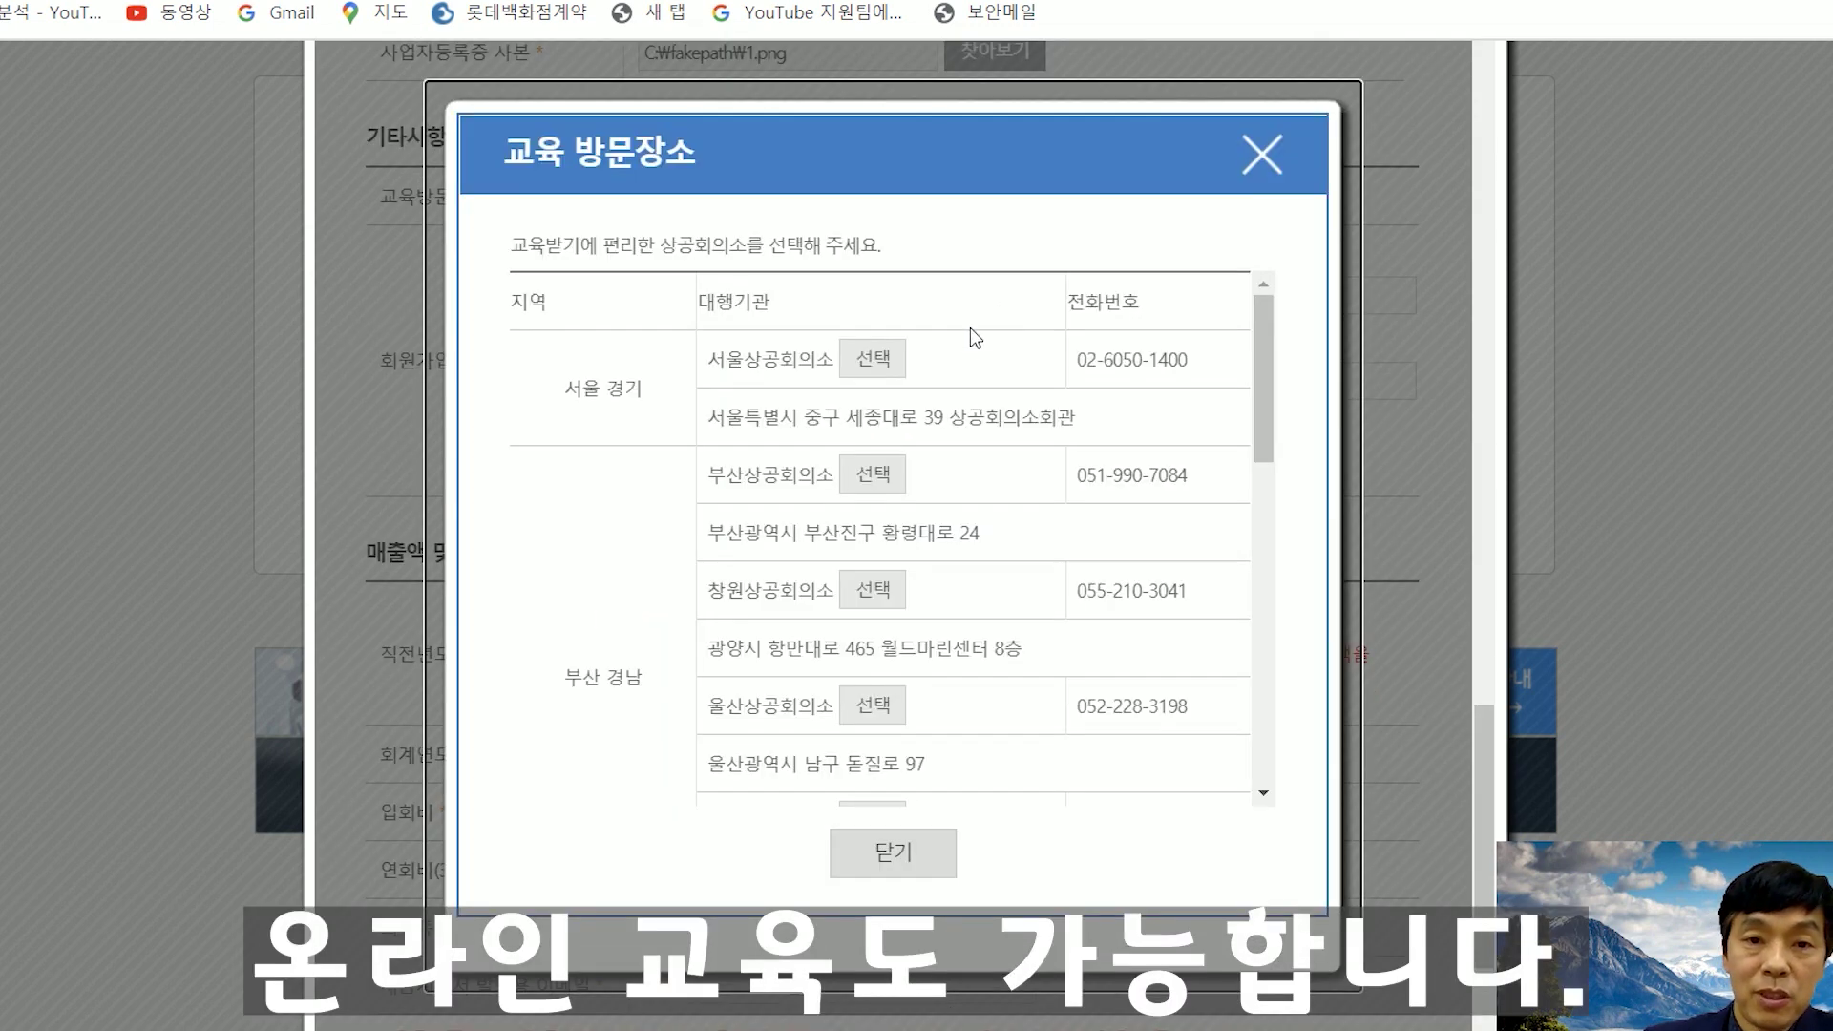
- Select 서울상공회의소 from the 교육 방문장소 list
scroll(883, 472, "down", 8)
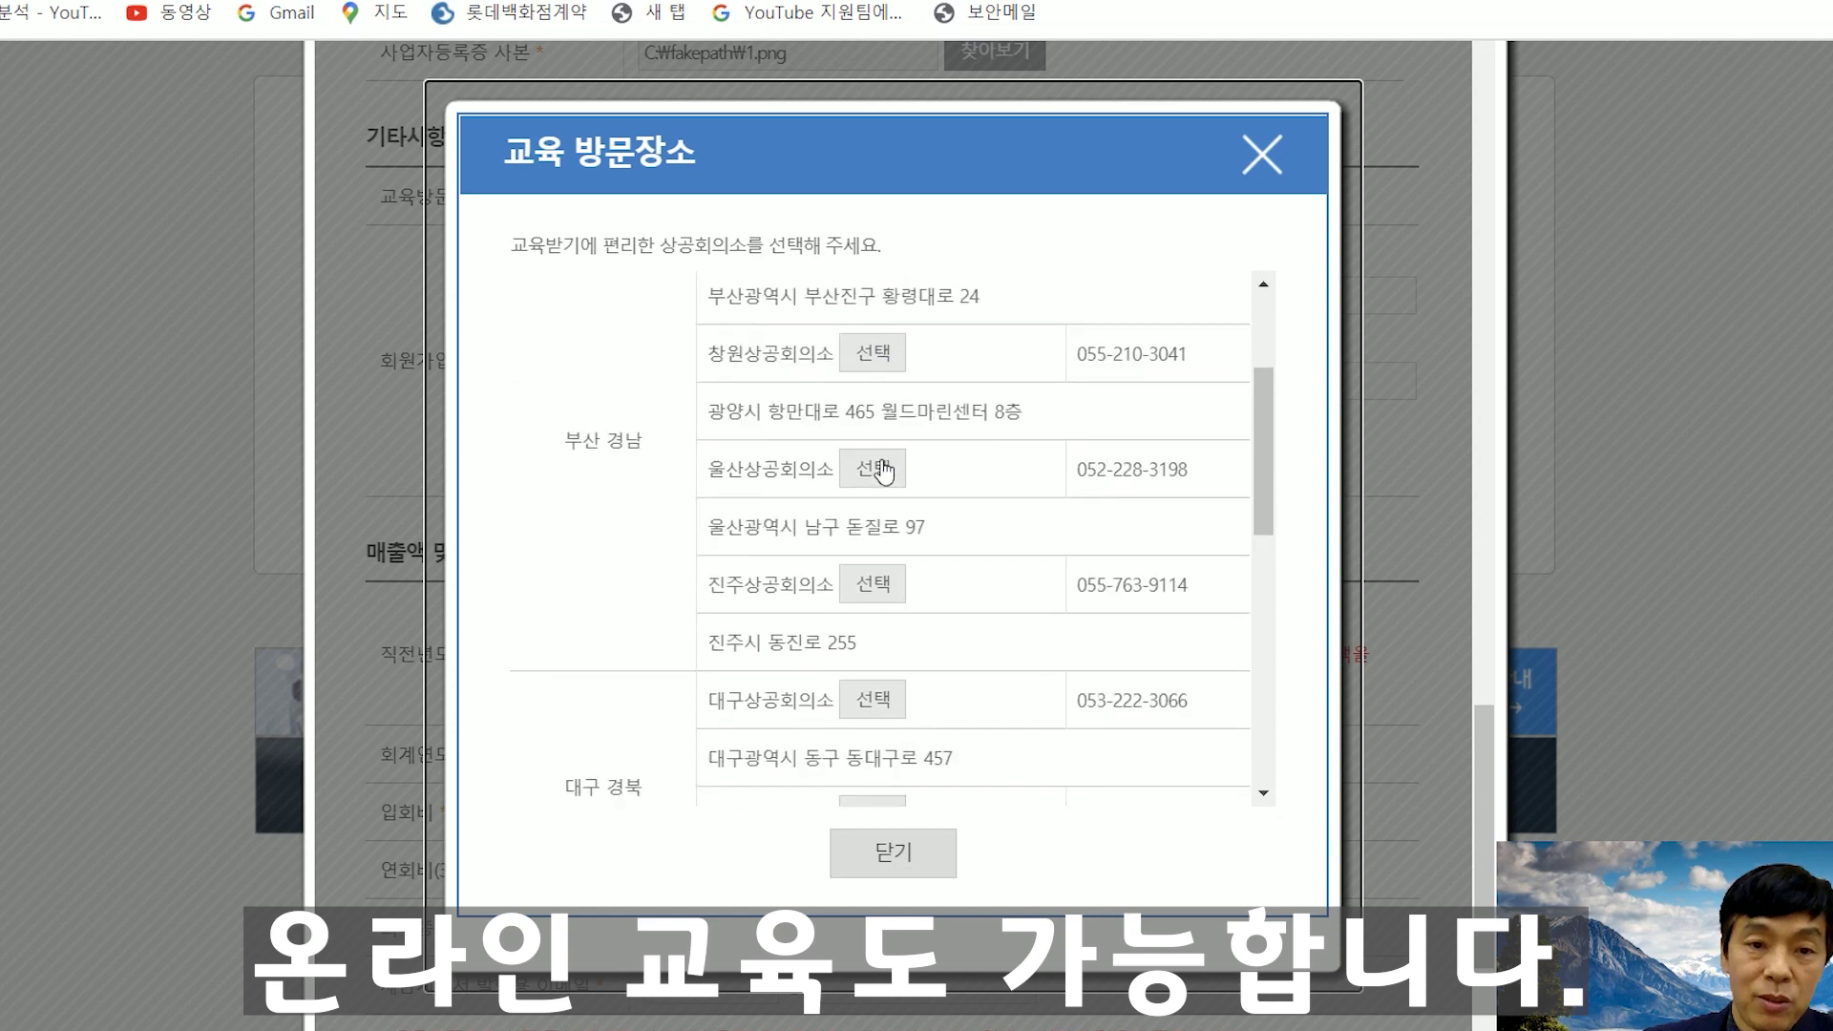
scroll(883, 475, "down", 5)
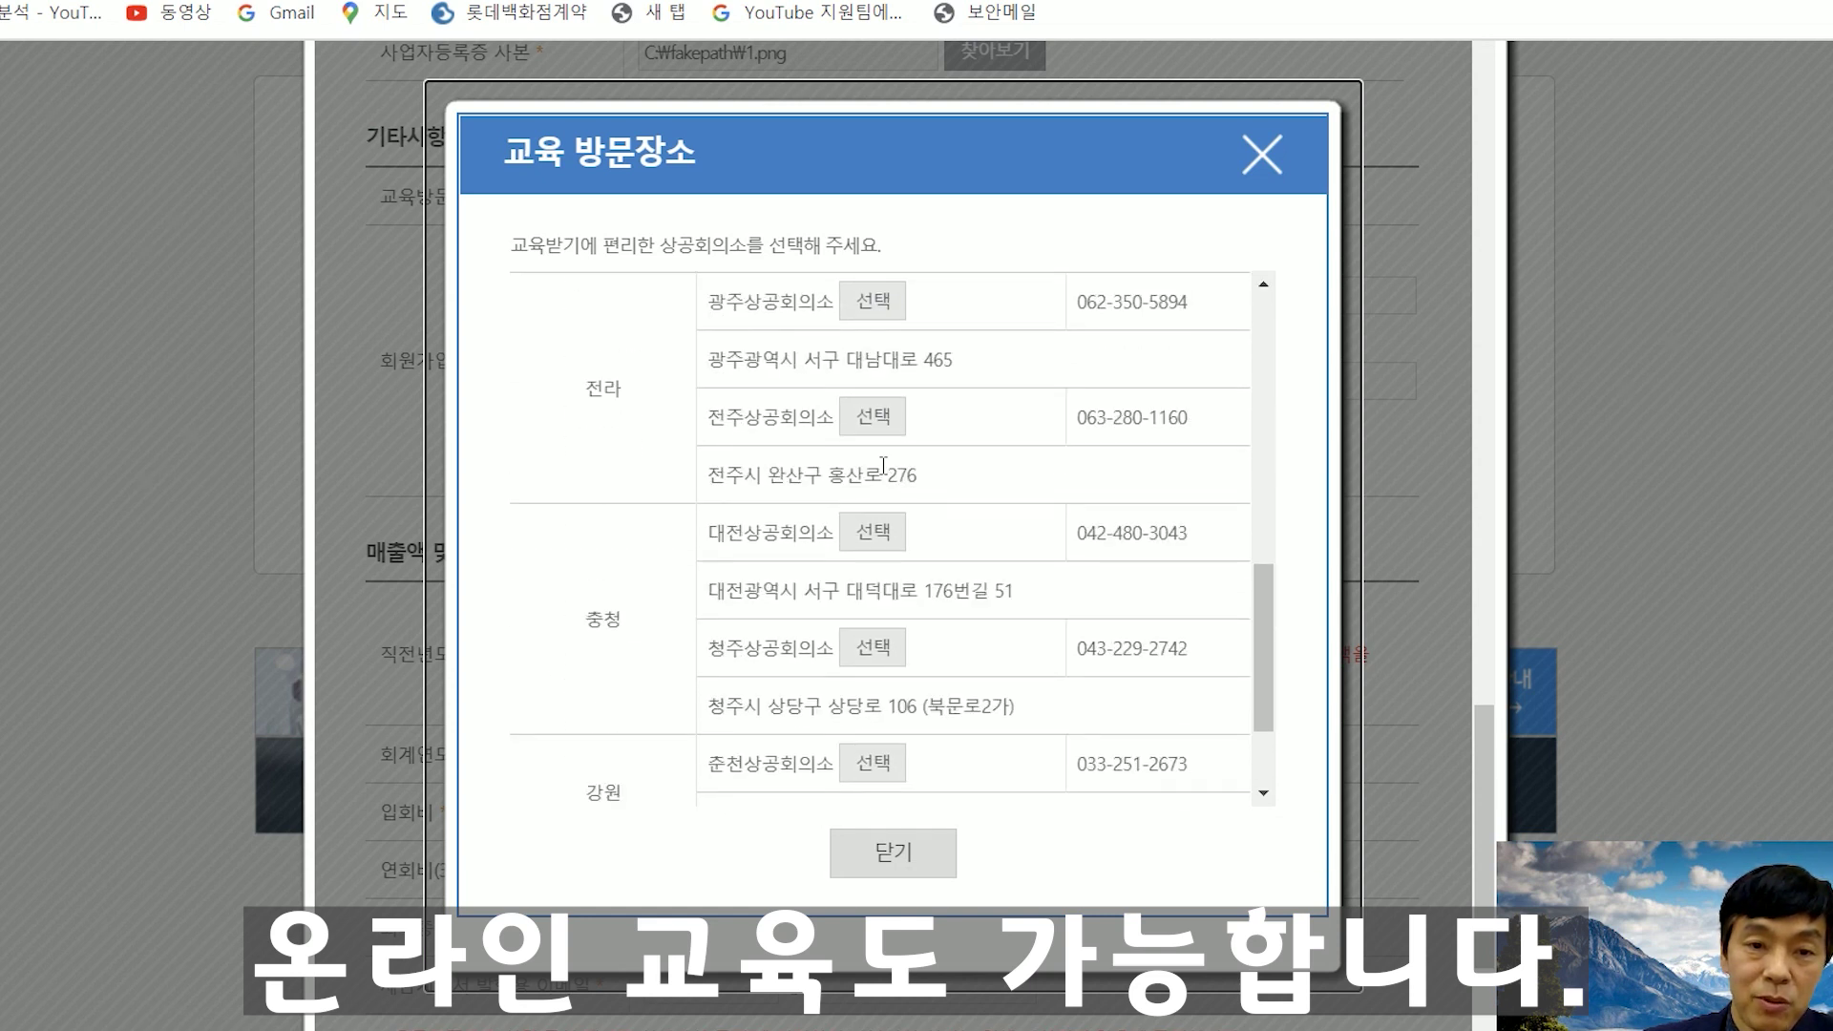
scroll(880, 466, "up", 6)
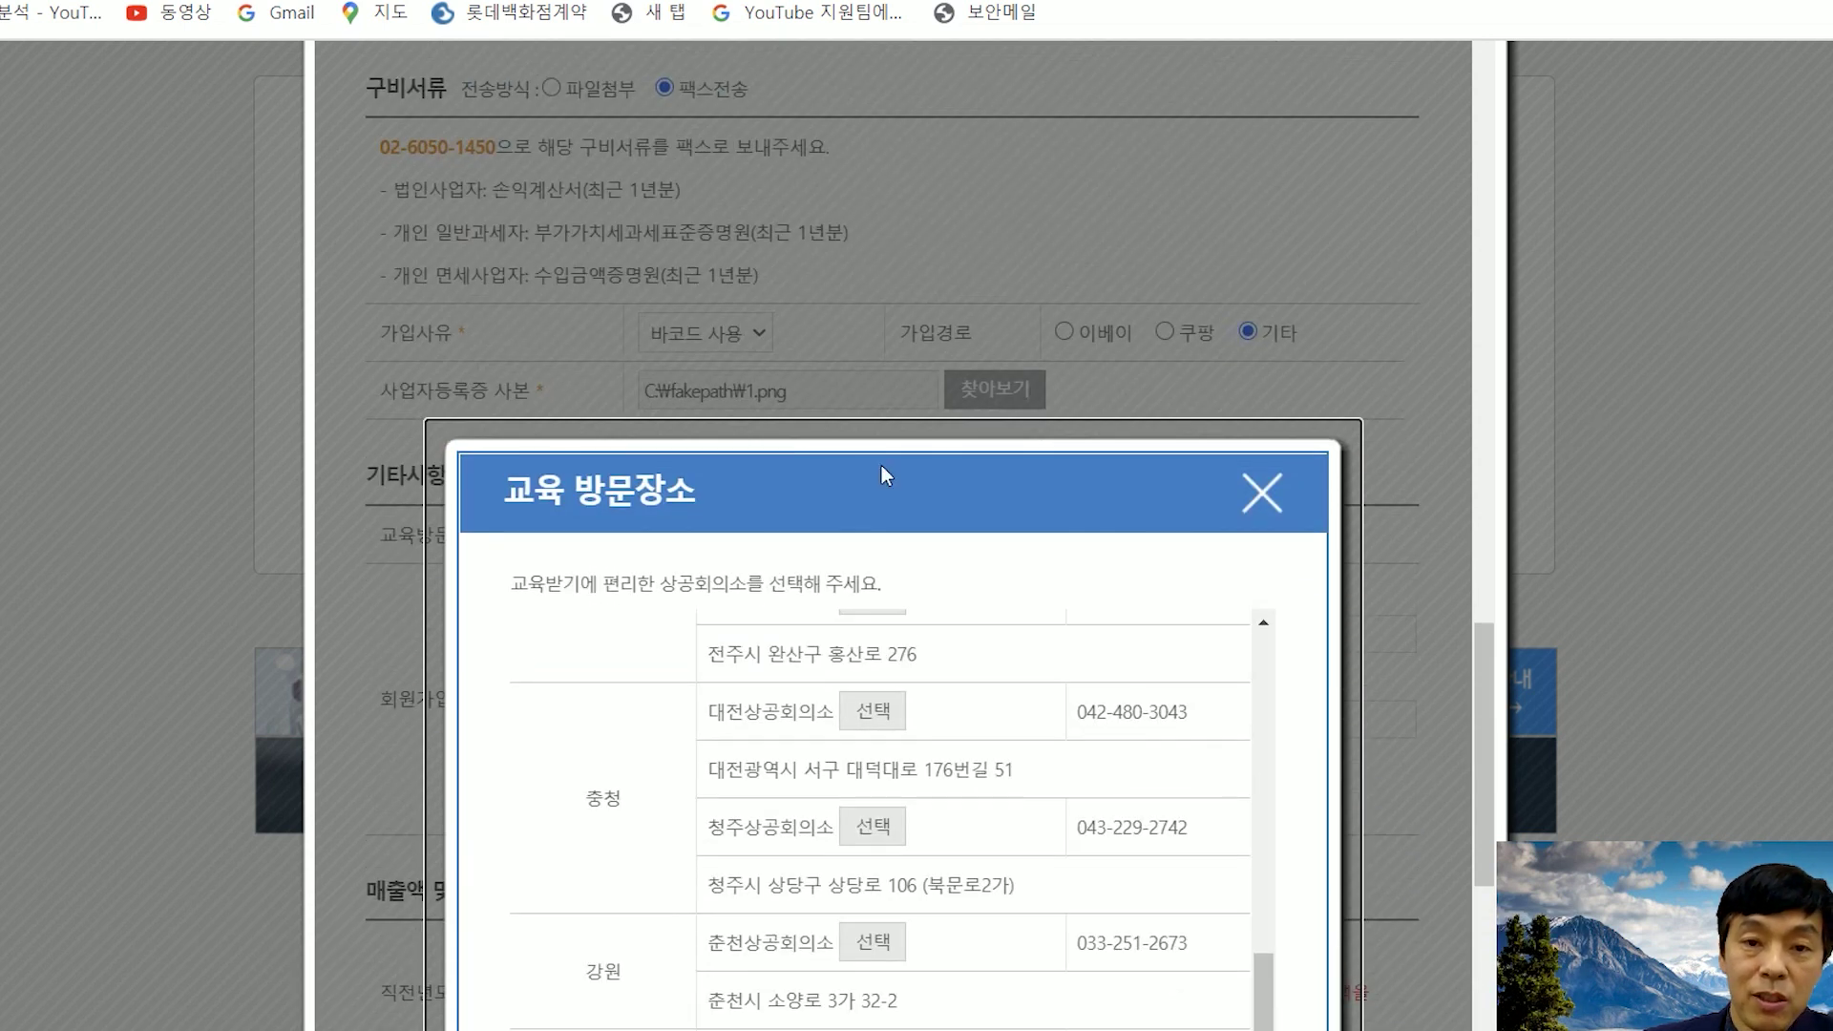
scroll(940, 635, "up", 8)
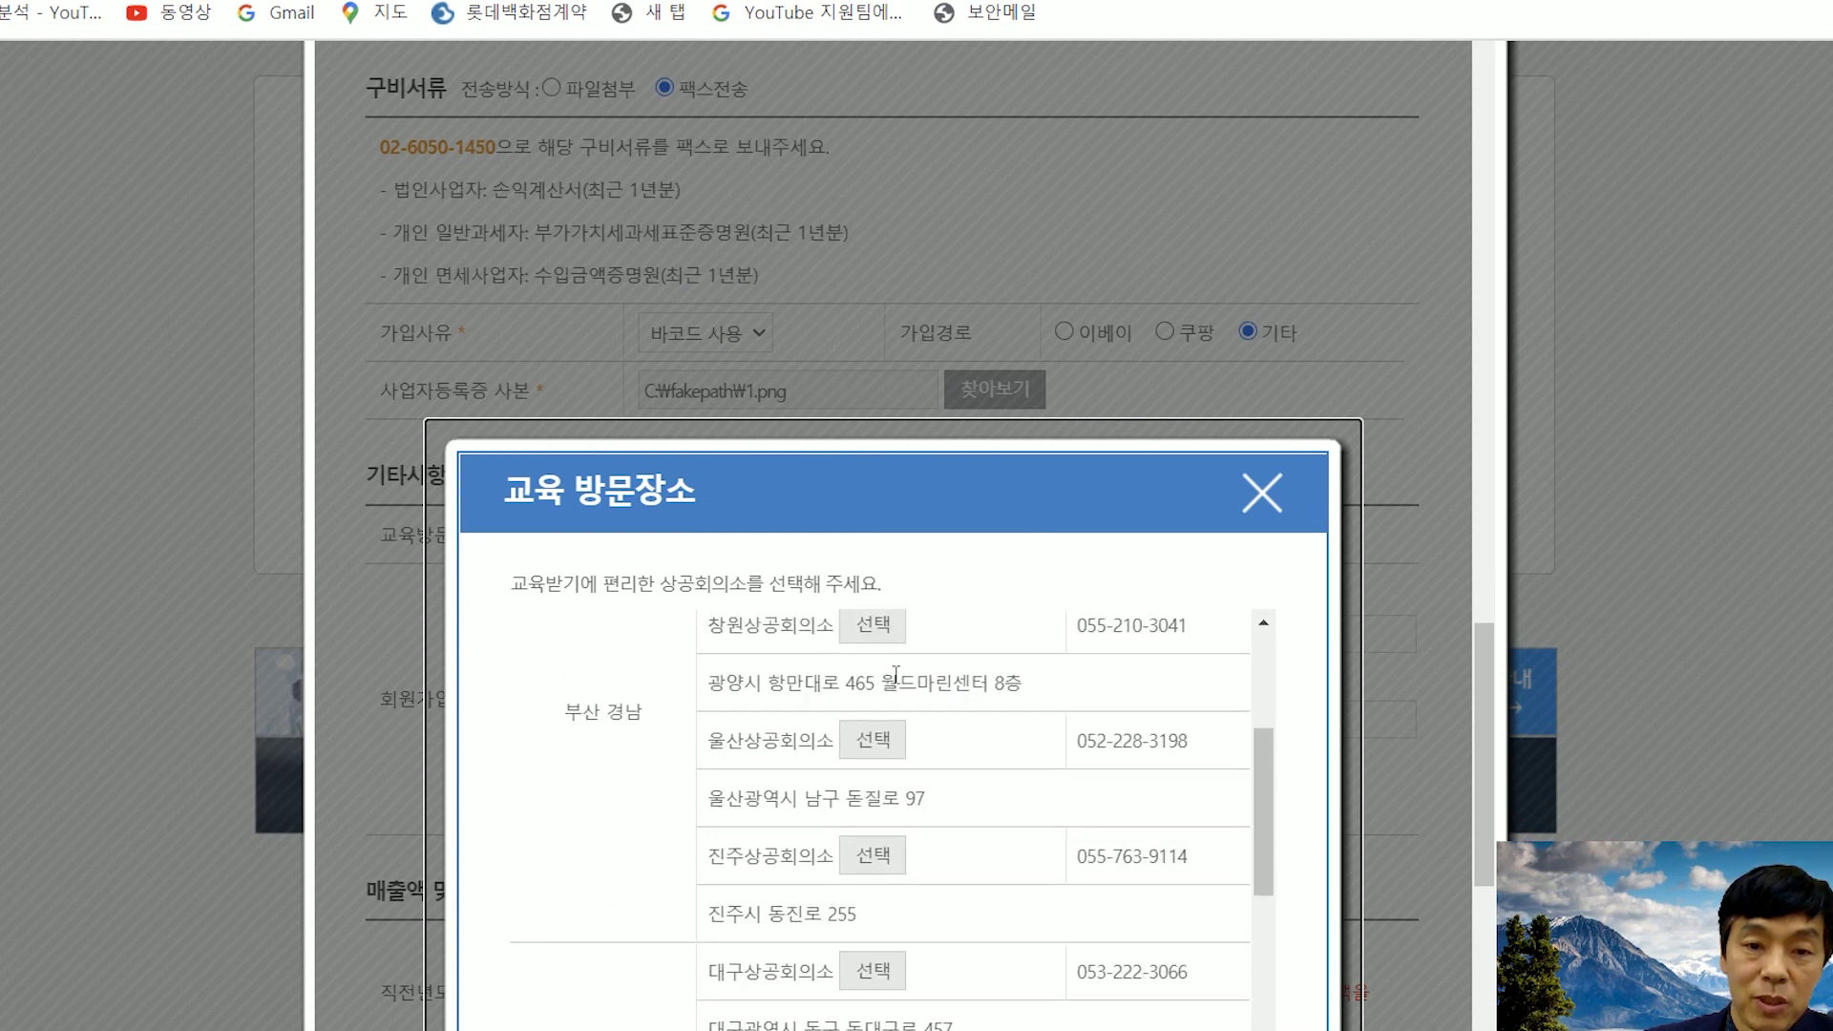
scroll(888, 702, "up", 3)
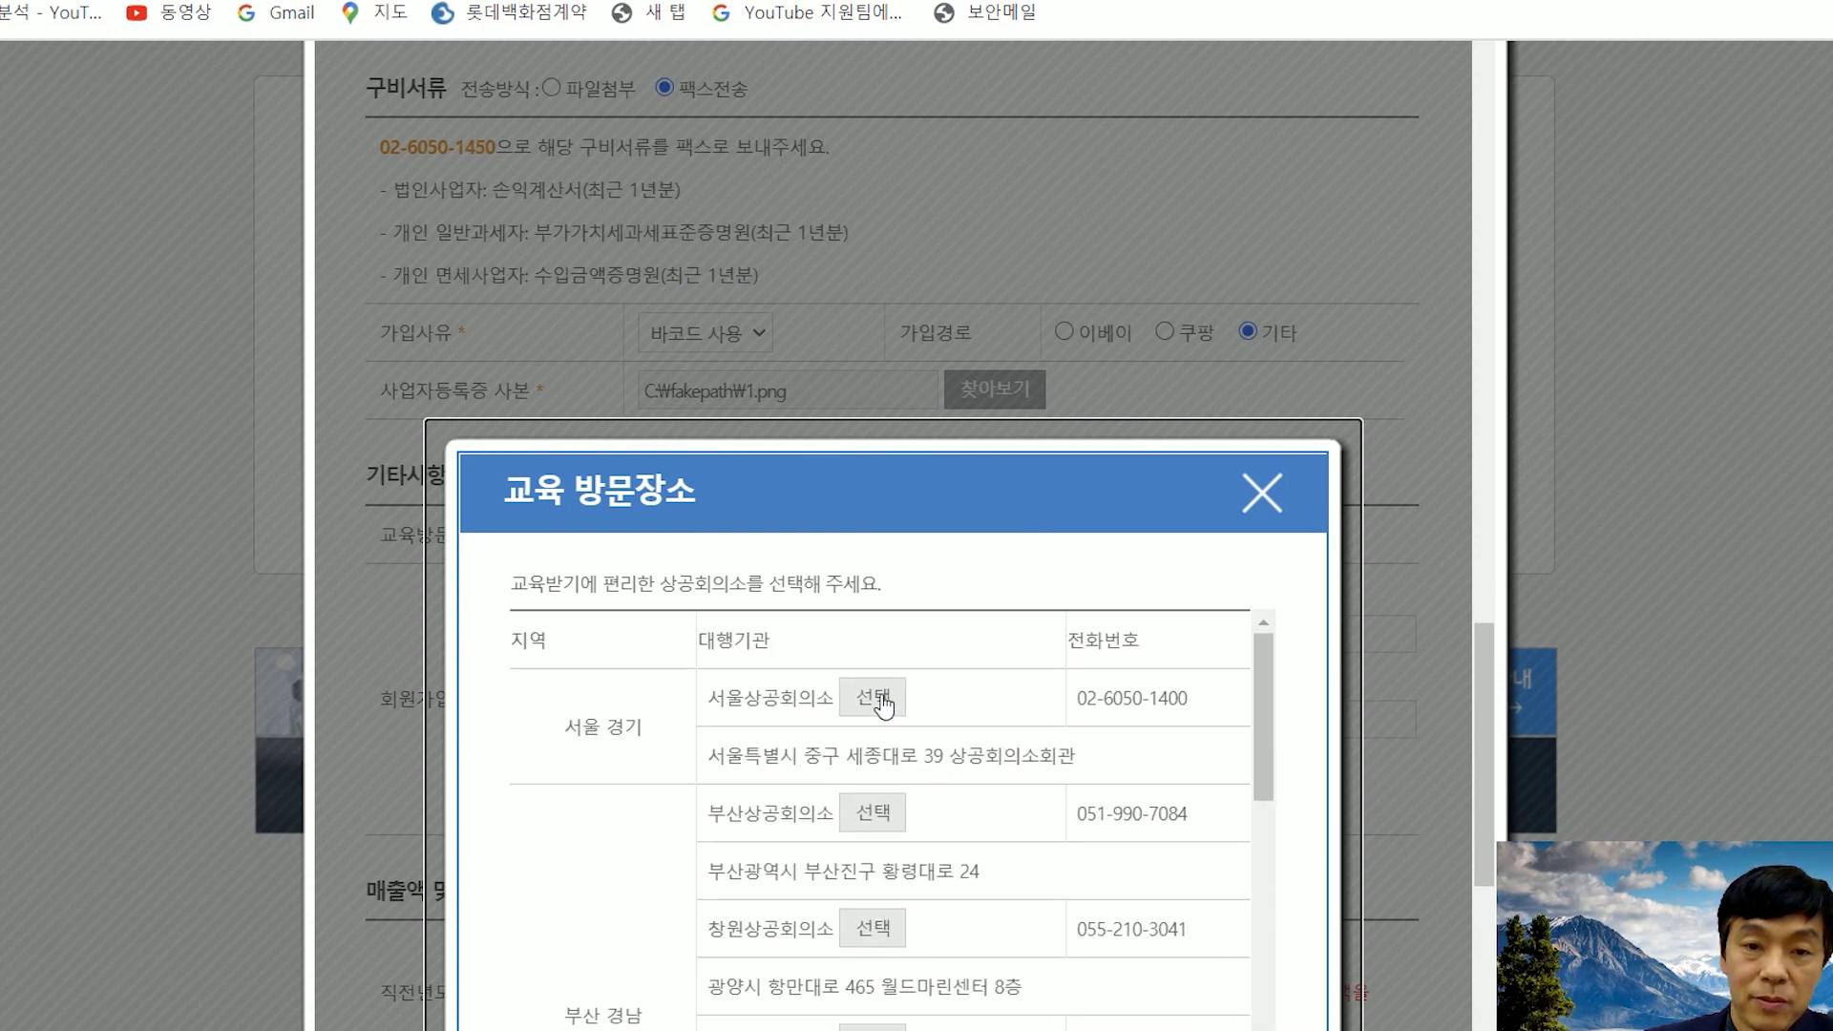
left_click(886, 704)
- Tick 온라인유통사 (네이버/지마켓/11번가) as the reason for joining
scroll(1177, 546, "down", 2)
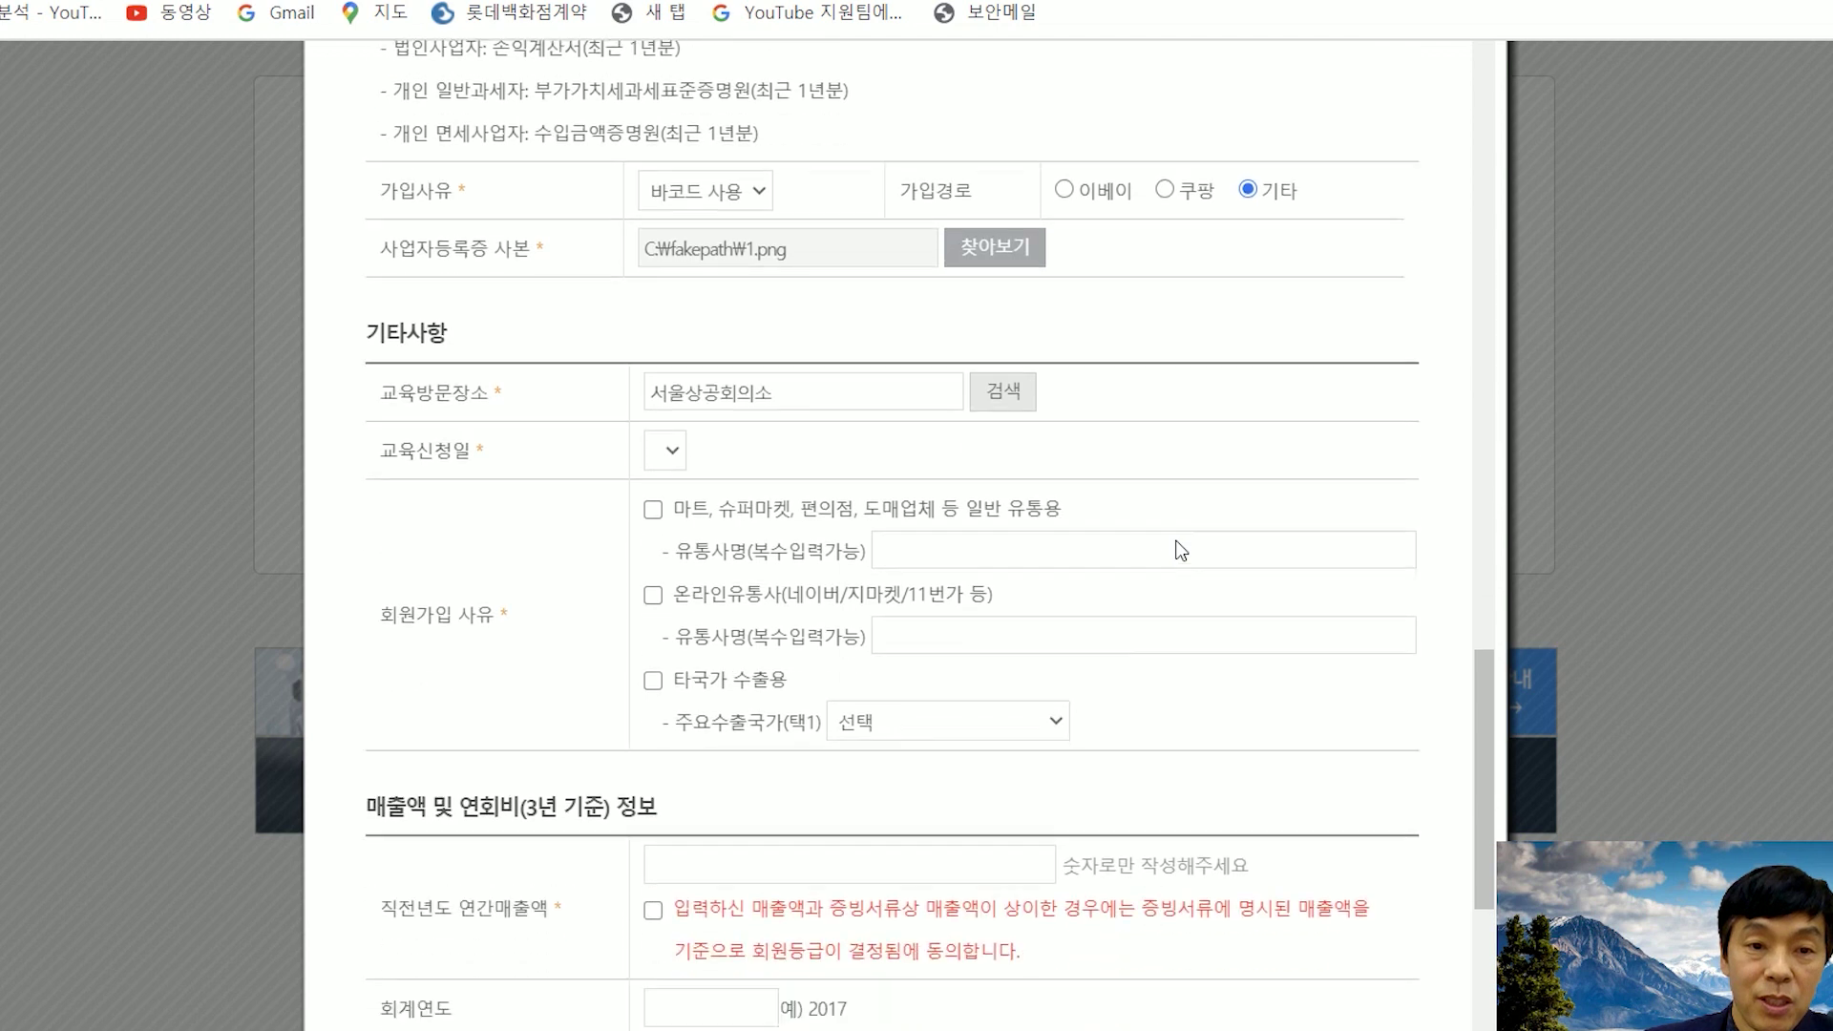
left_click(673, 448)
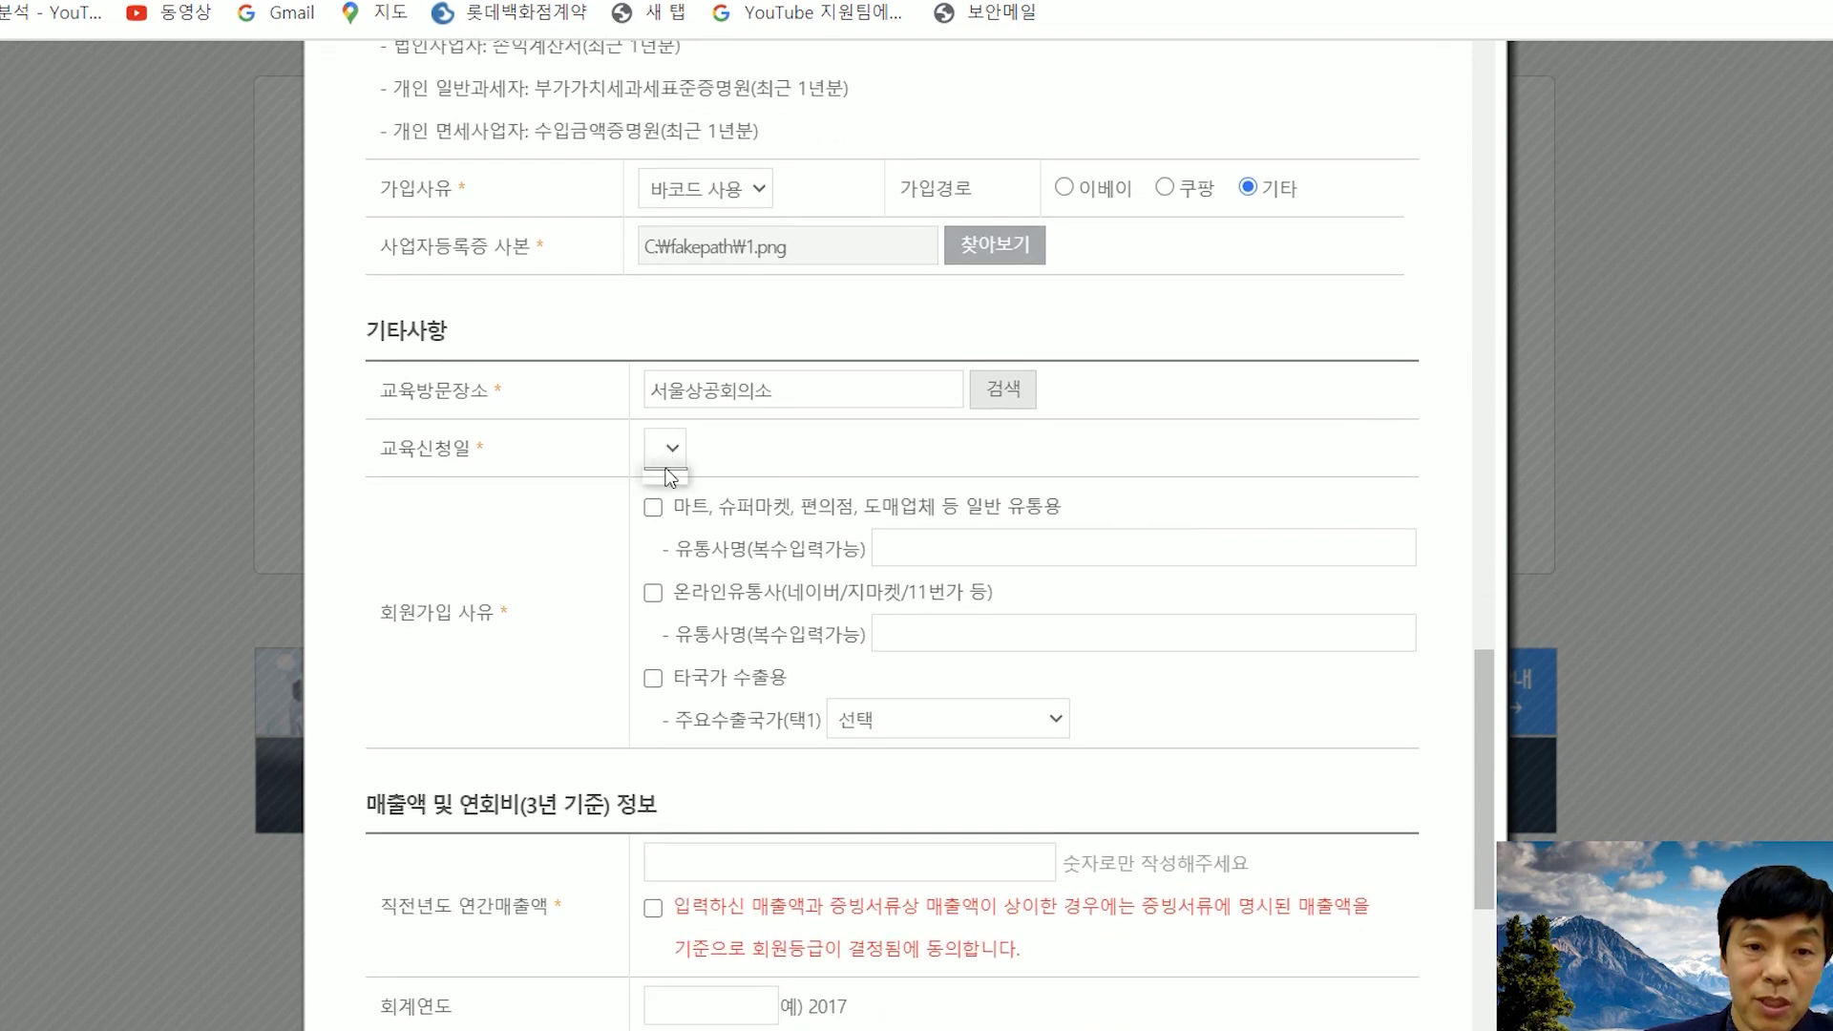
left_click(672, 446)
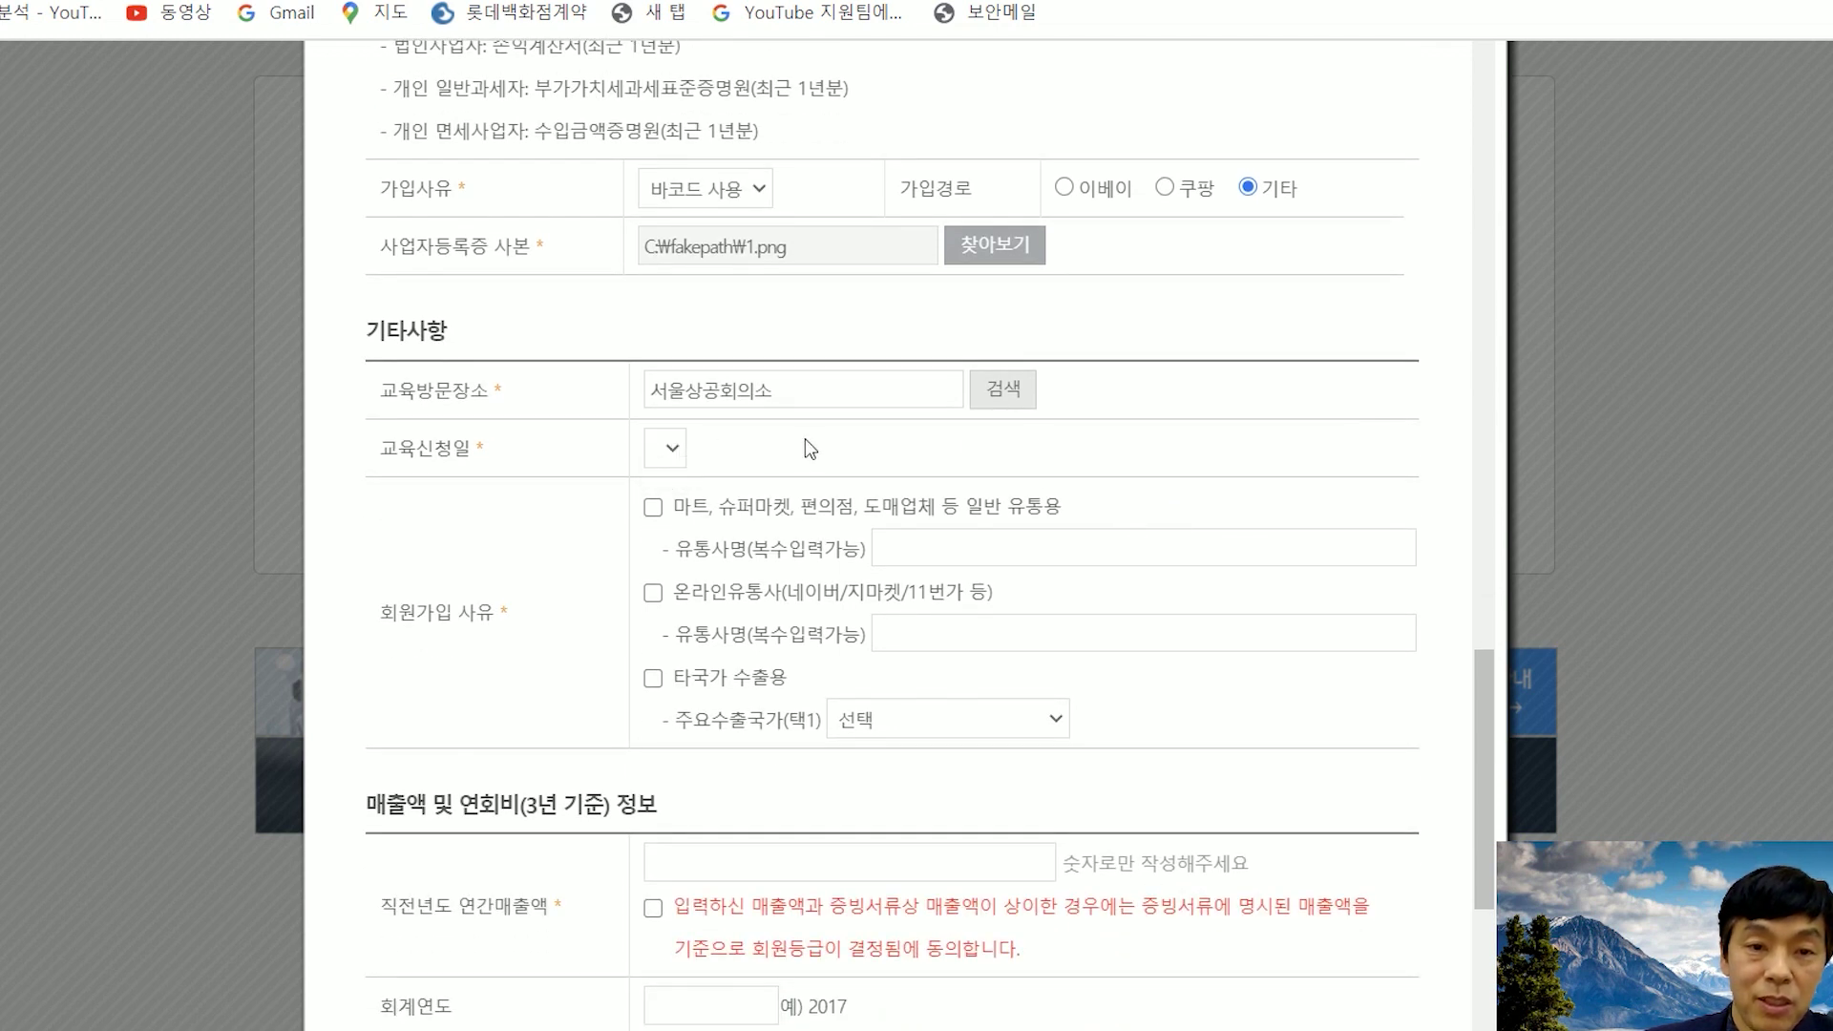
scroll(805, 438, "down", 3)
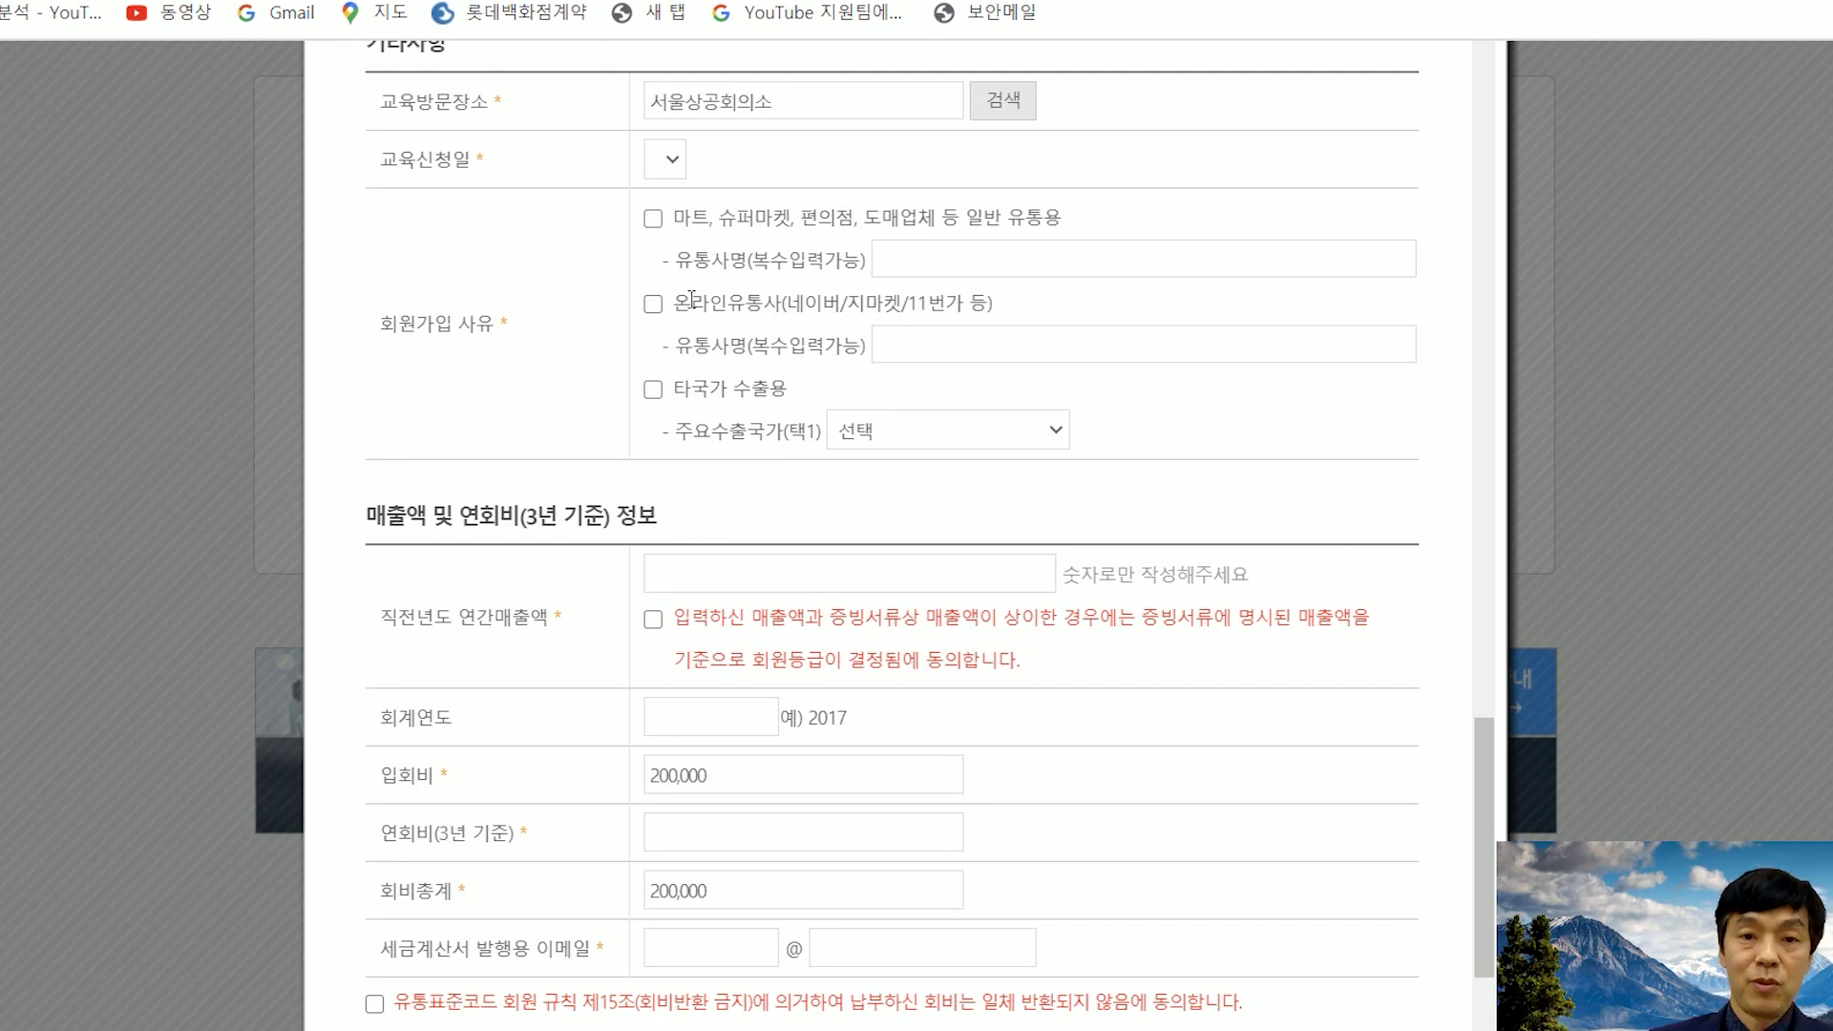
left_click(655, 305)
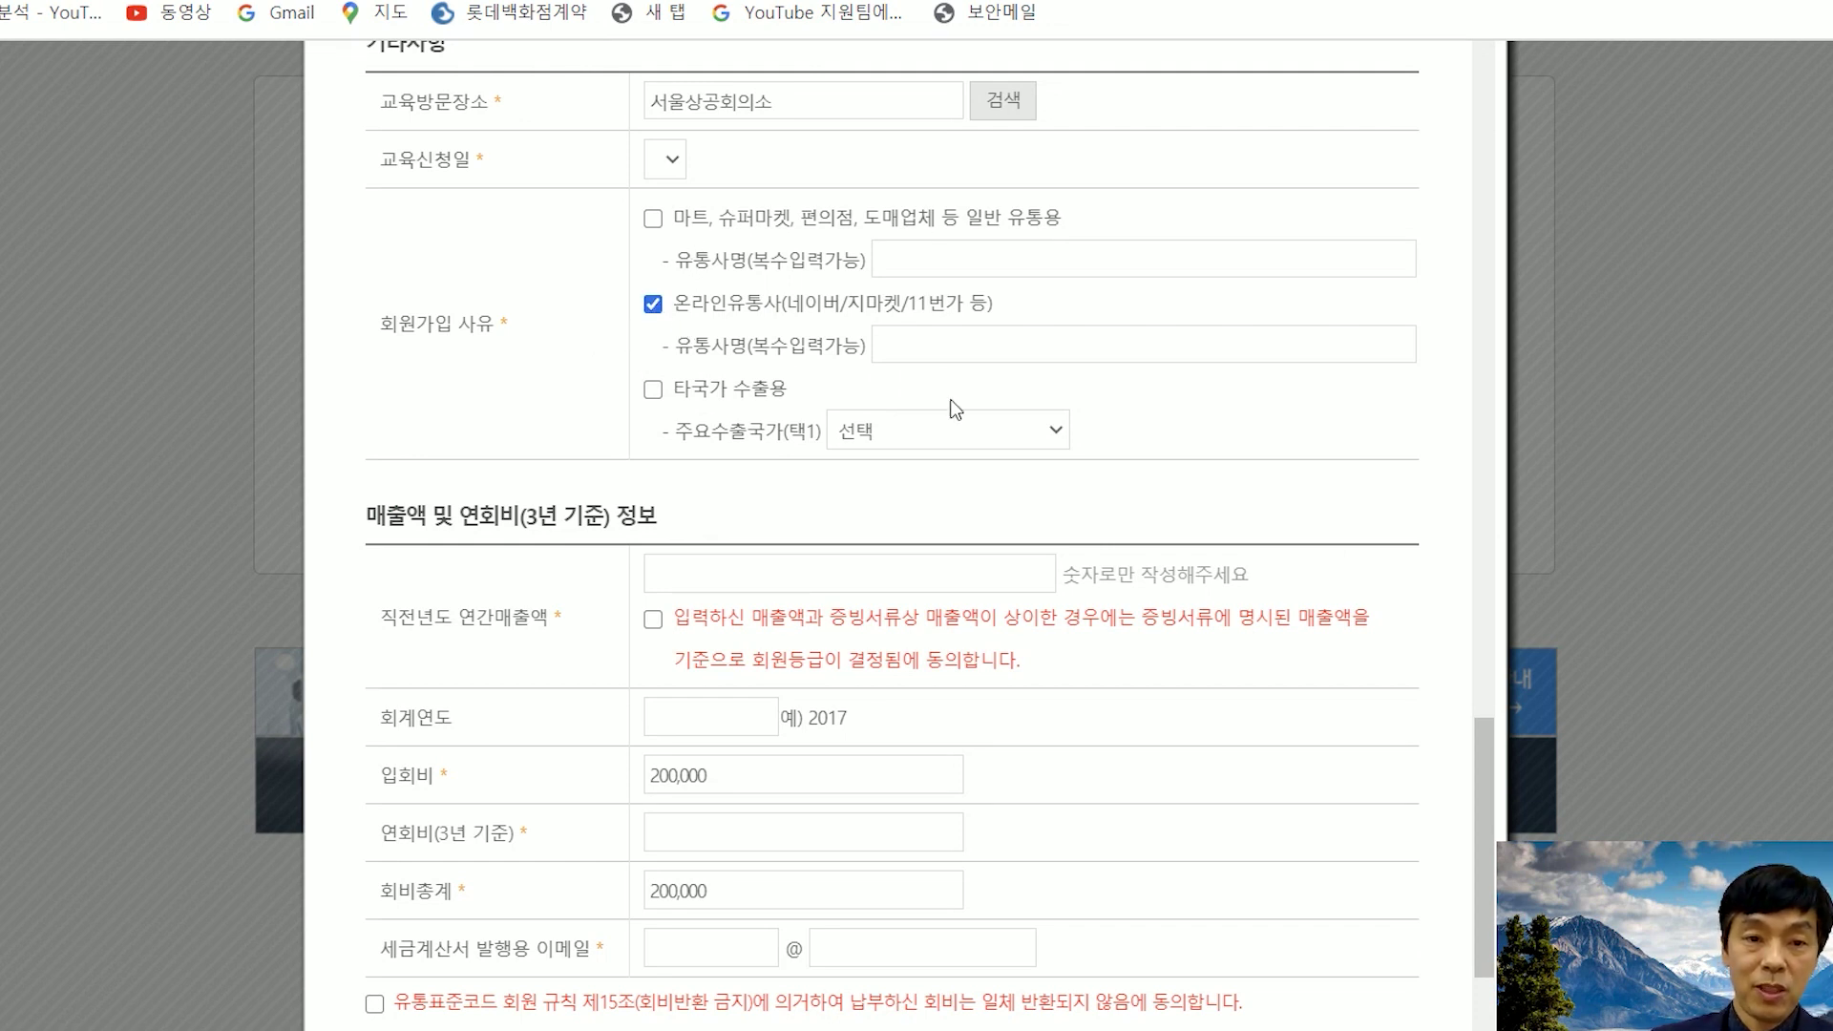
scroll(1169, 411, "down", 3)
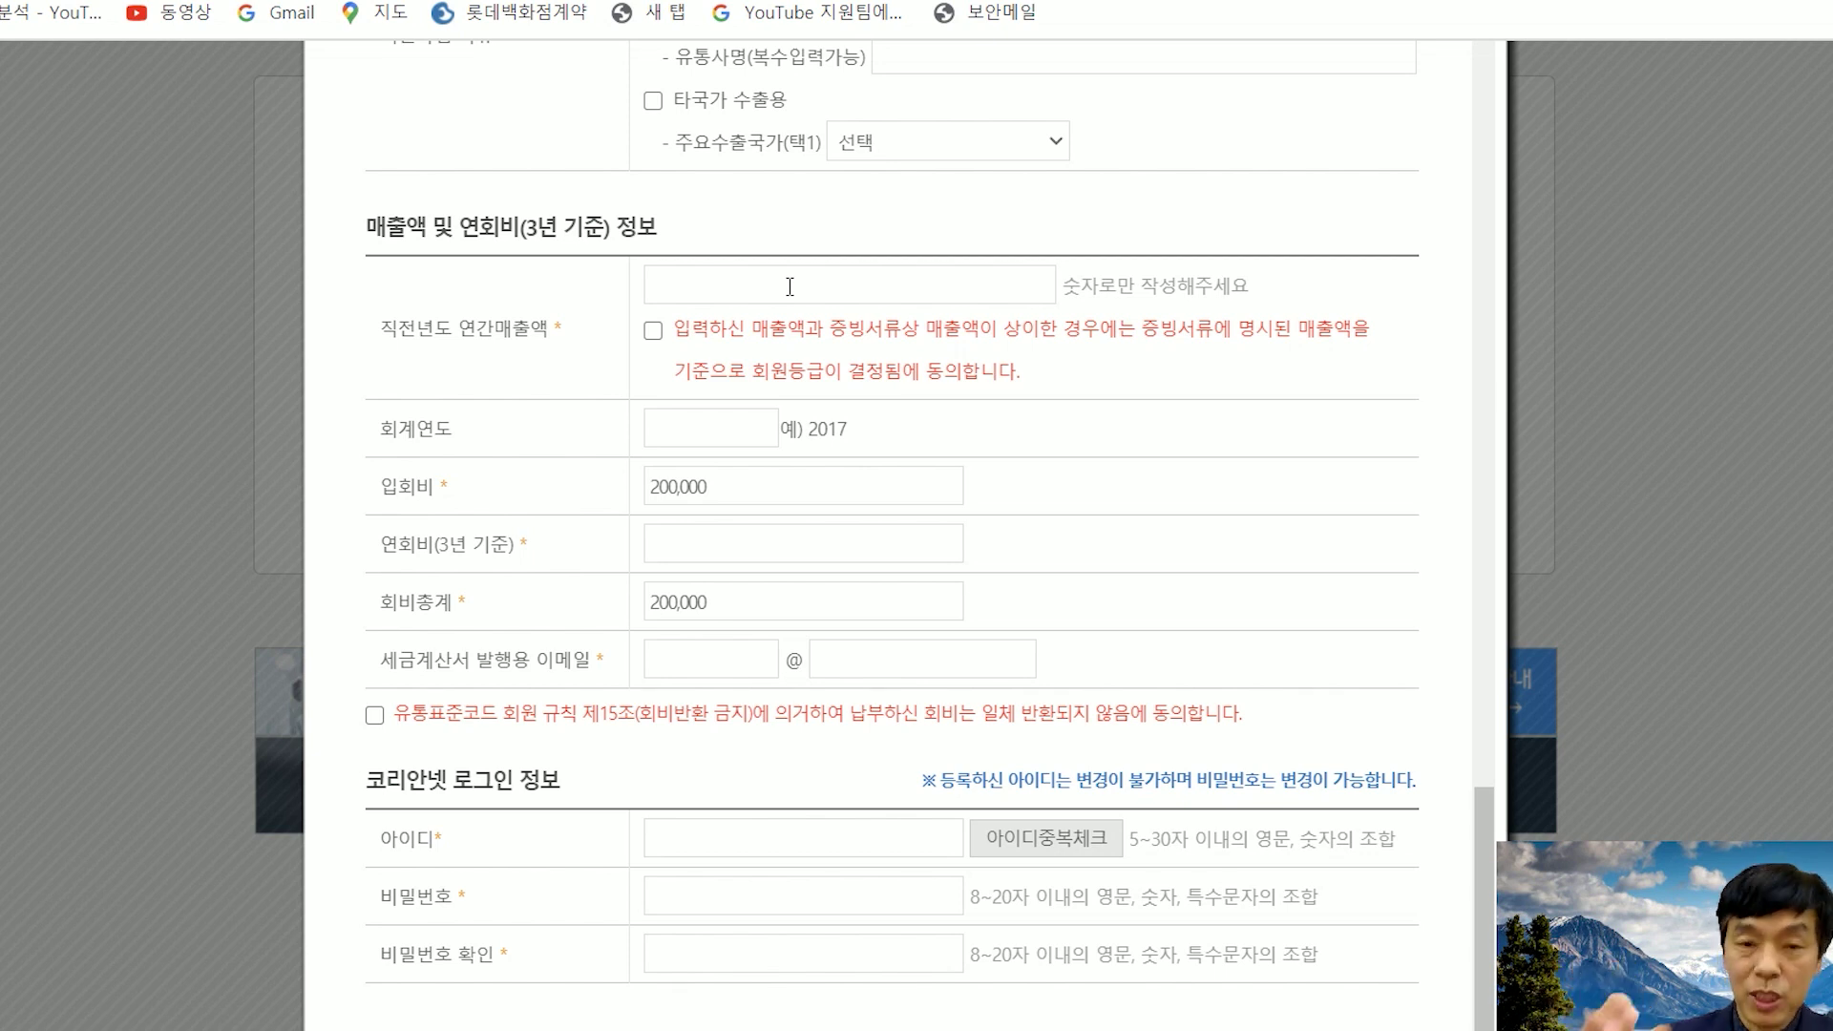
- Enter 0 as last year's annual sales and fill in the 150,000 three-year membership fee
left_click(789, 287)
type("0")
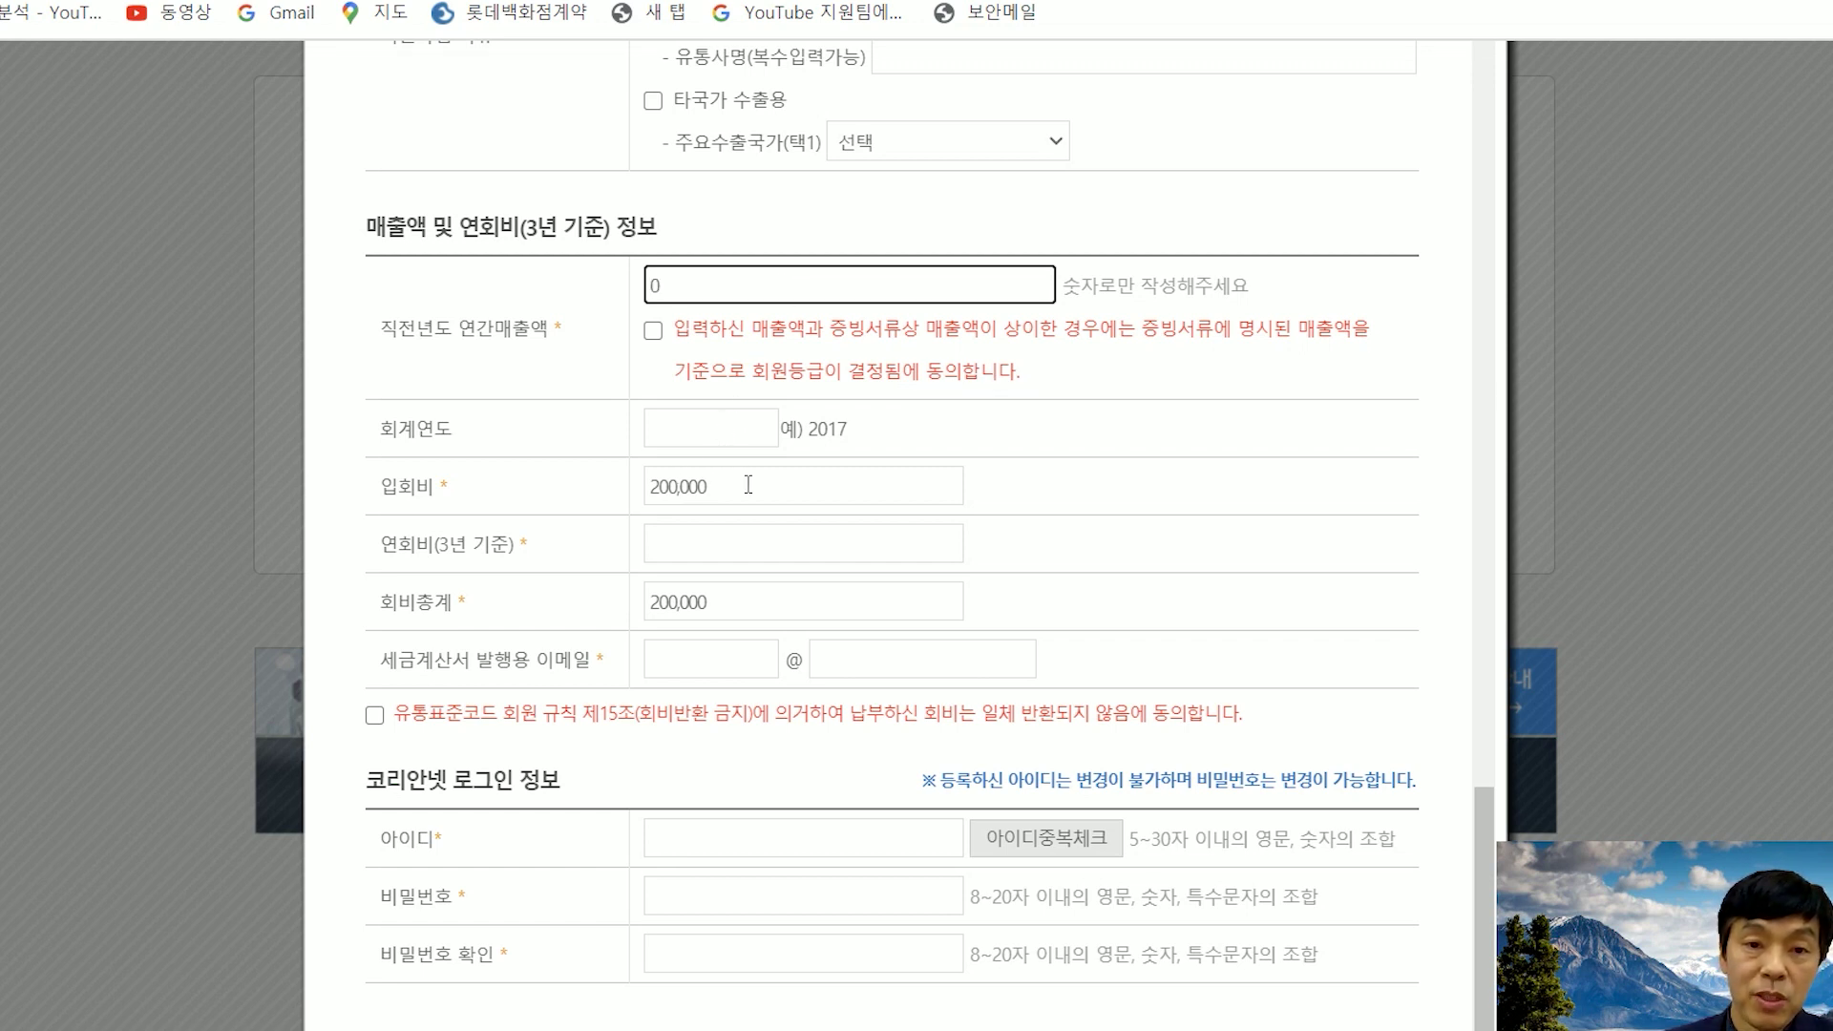
scroll(1023, 497, "down", 2)
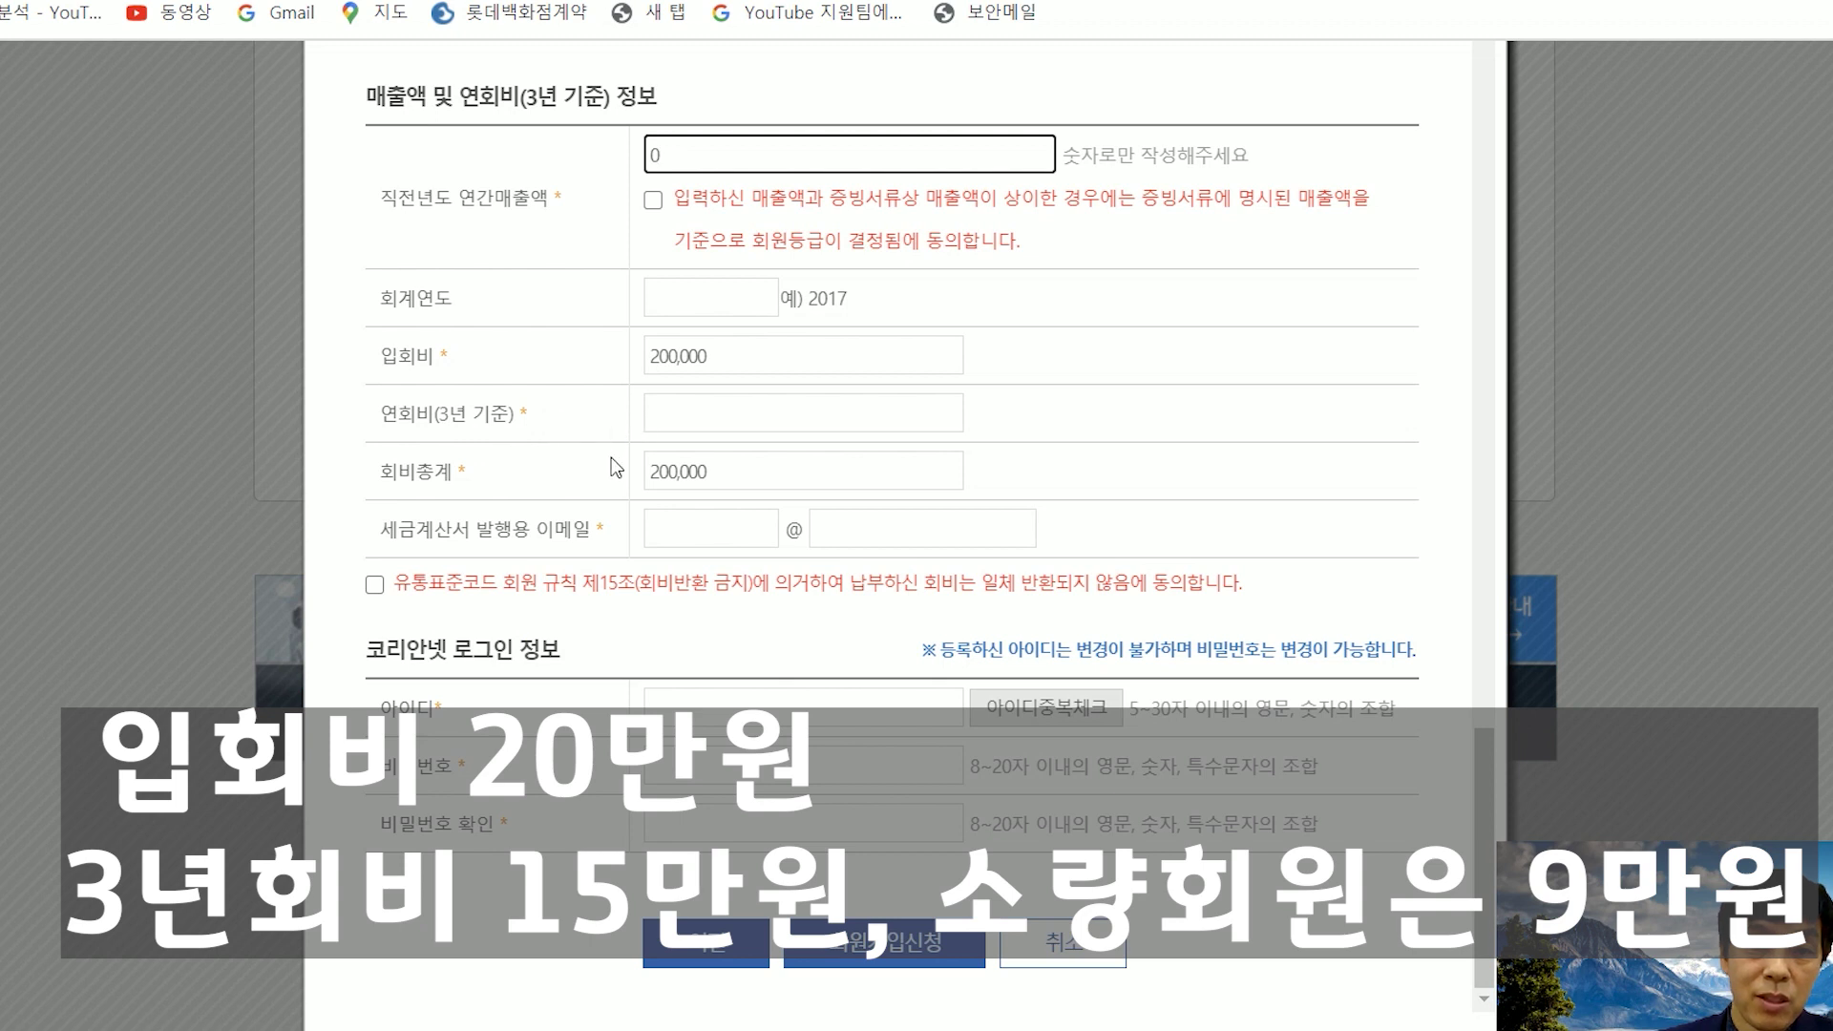
left_click(713, 418)
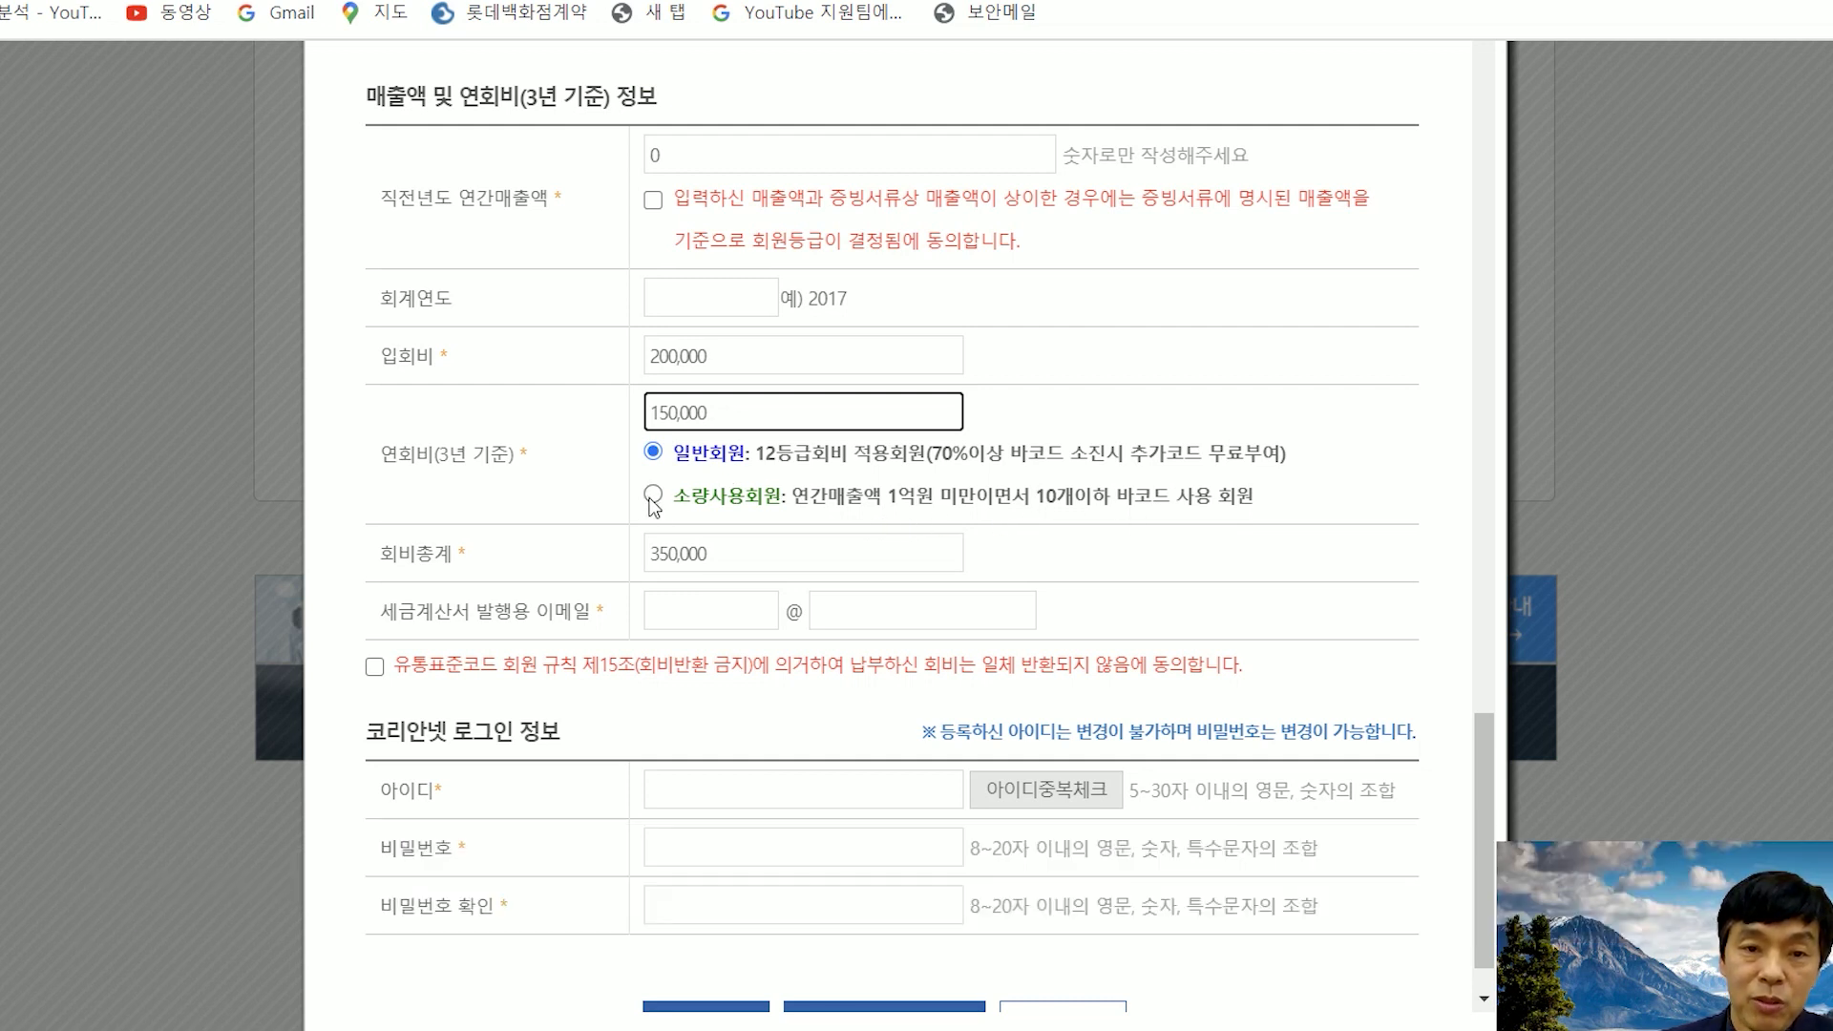
- Select the 소량사용회원 tier instead of 일반회원, cutting the three-year fee to 90,000
left_click(653, 495)
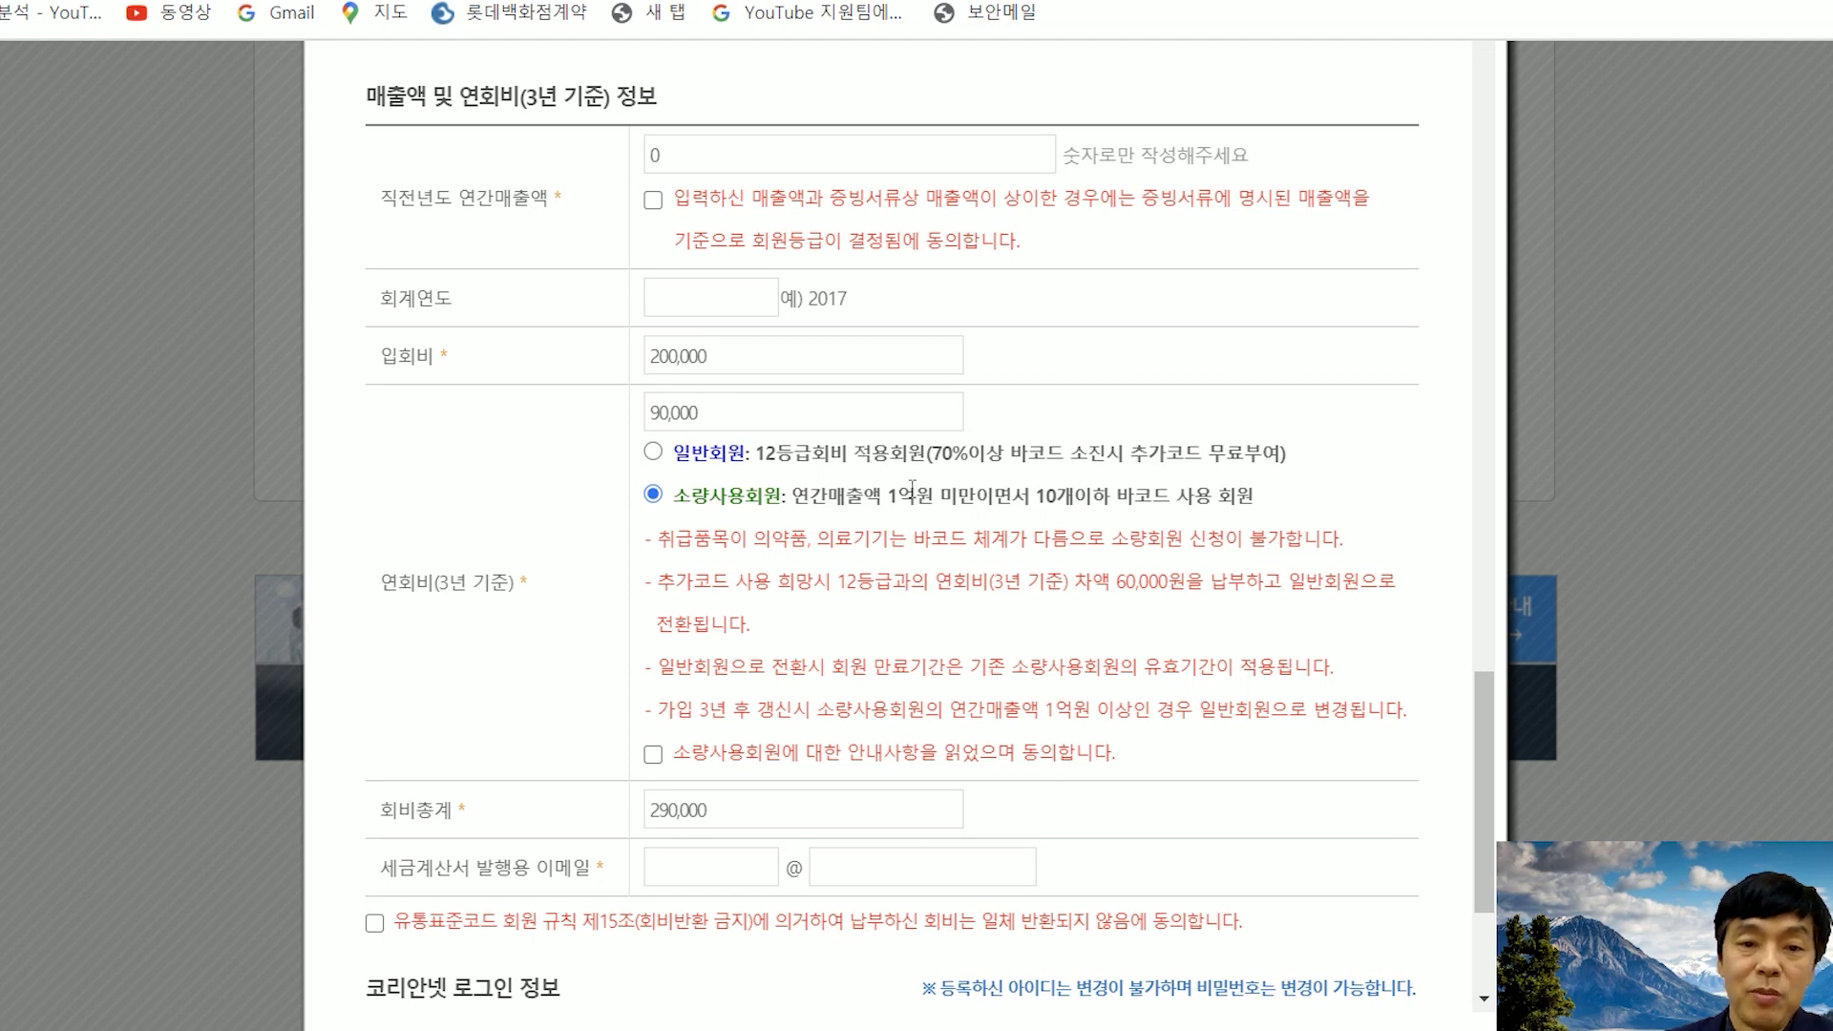
scroll(1079, 503, "down", 1)
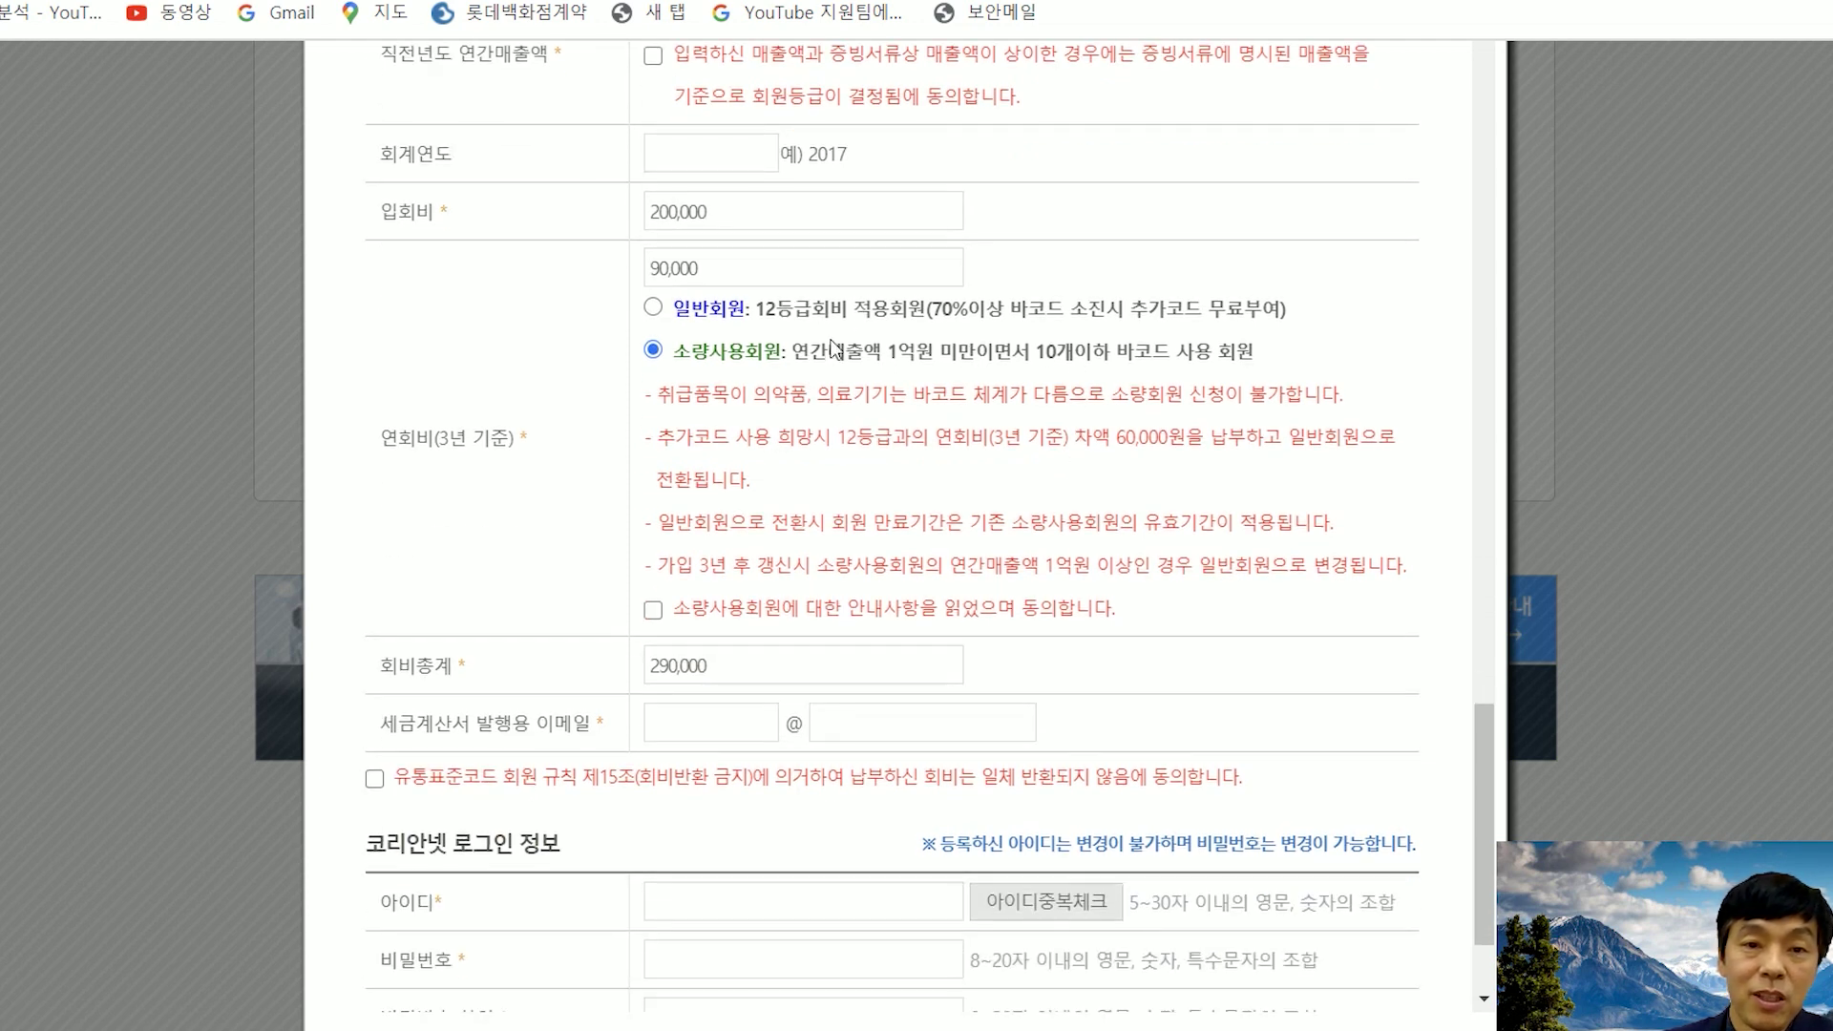
left_click(652, 306)
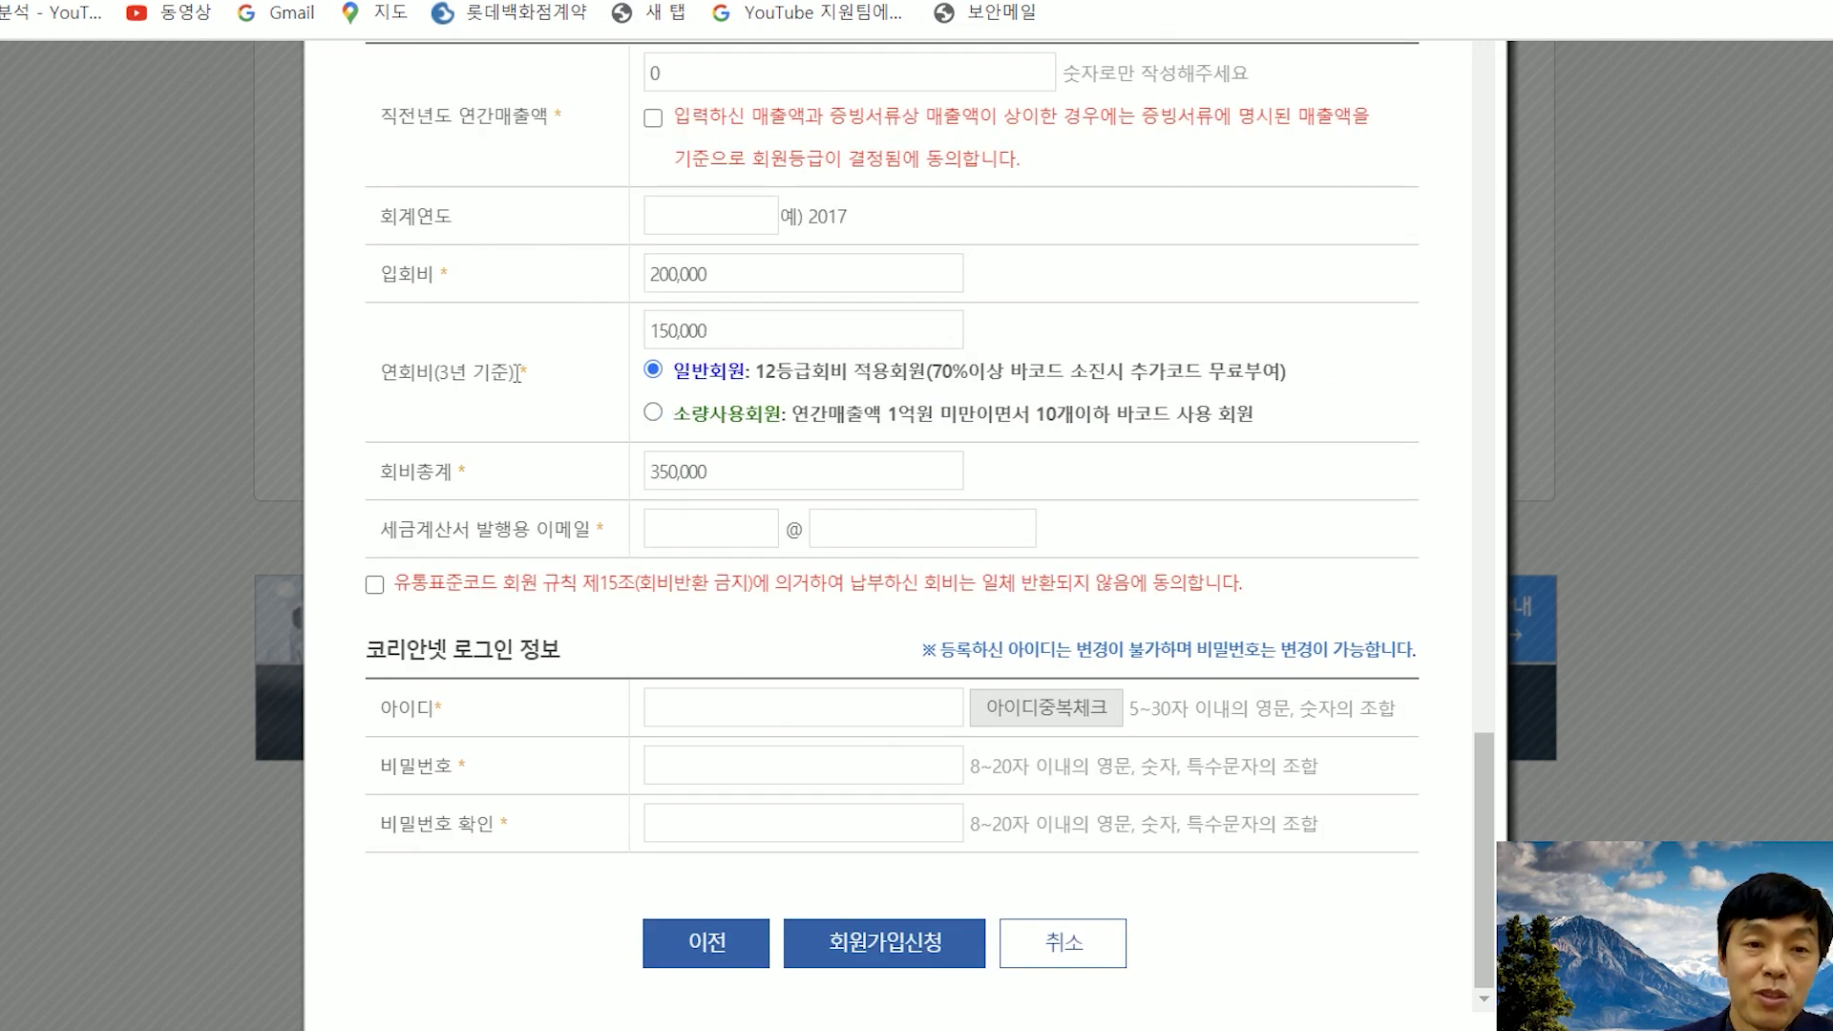
left_click(655, 414)
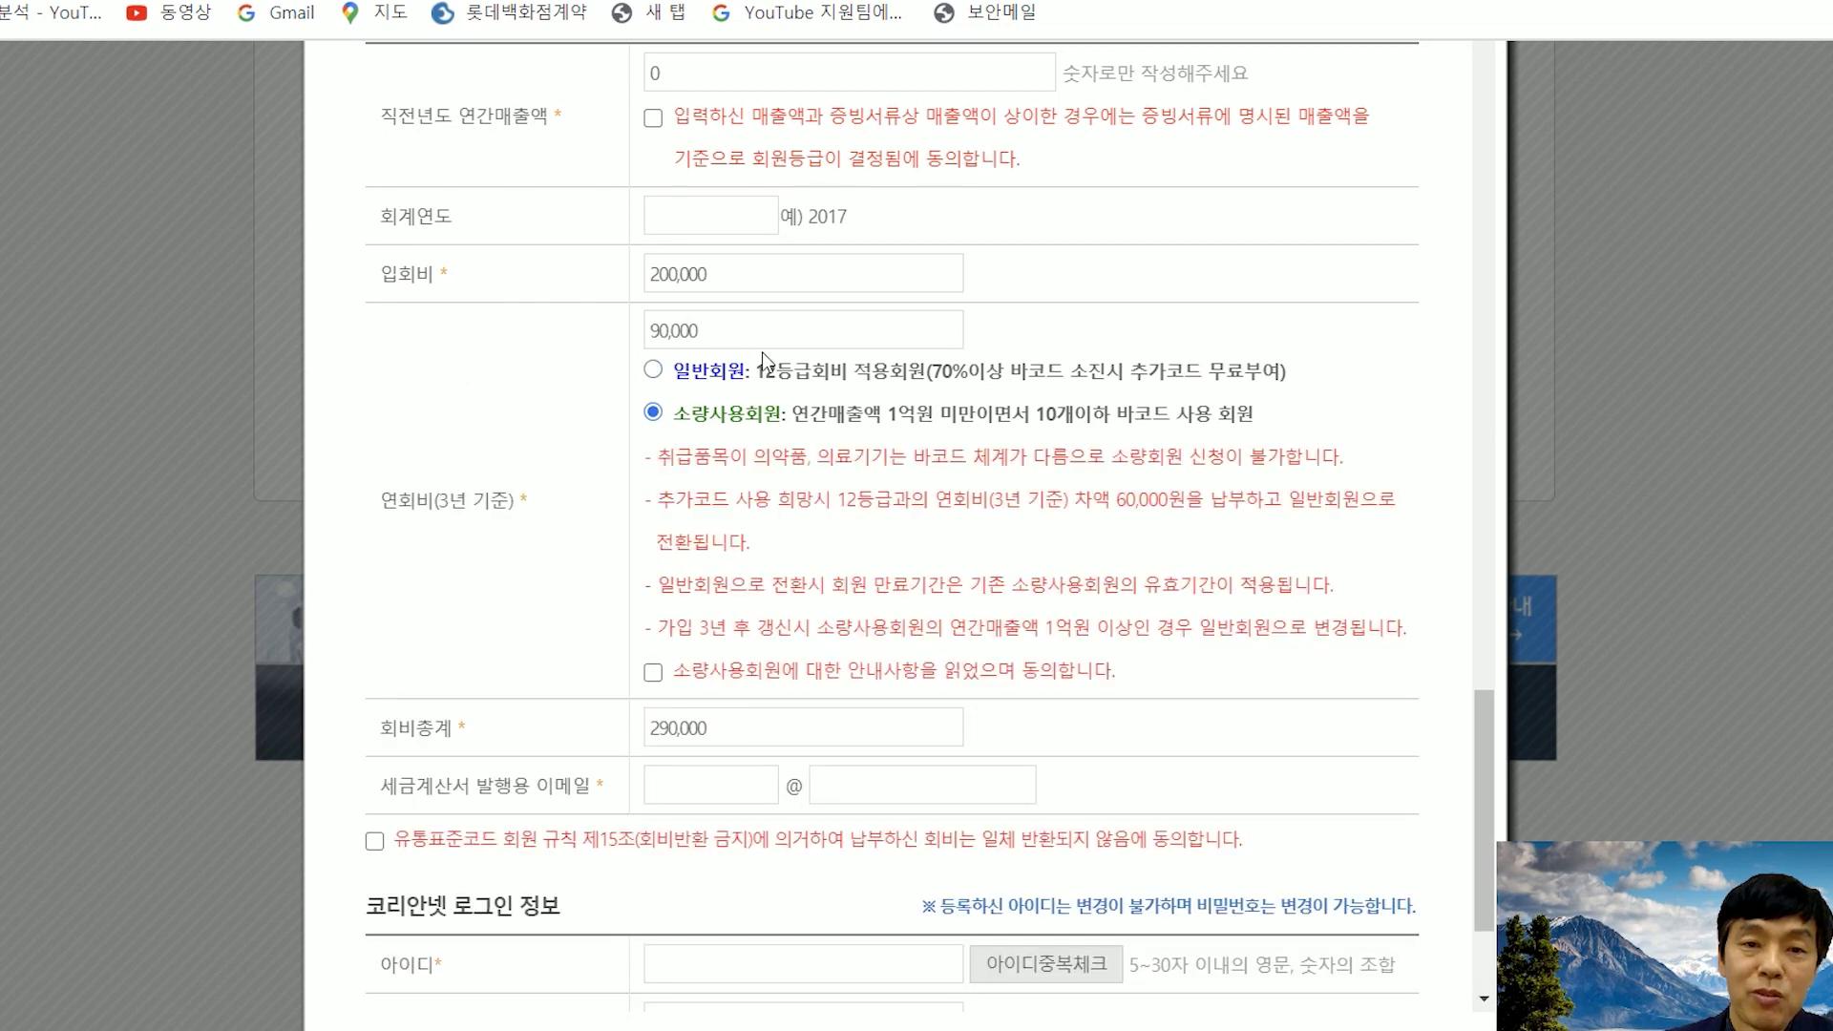
scroll(772, 352, "down", 3)
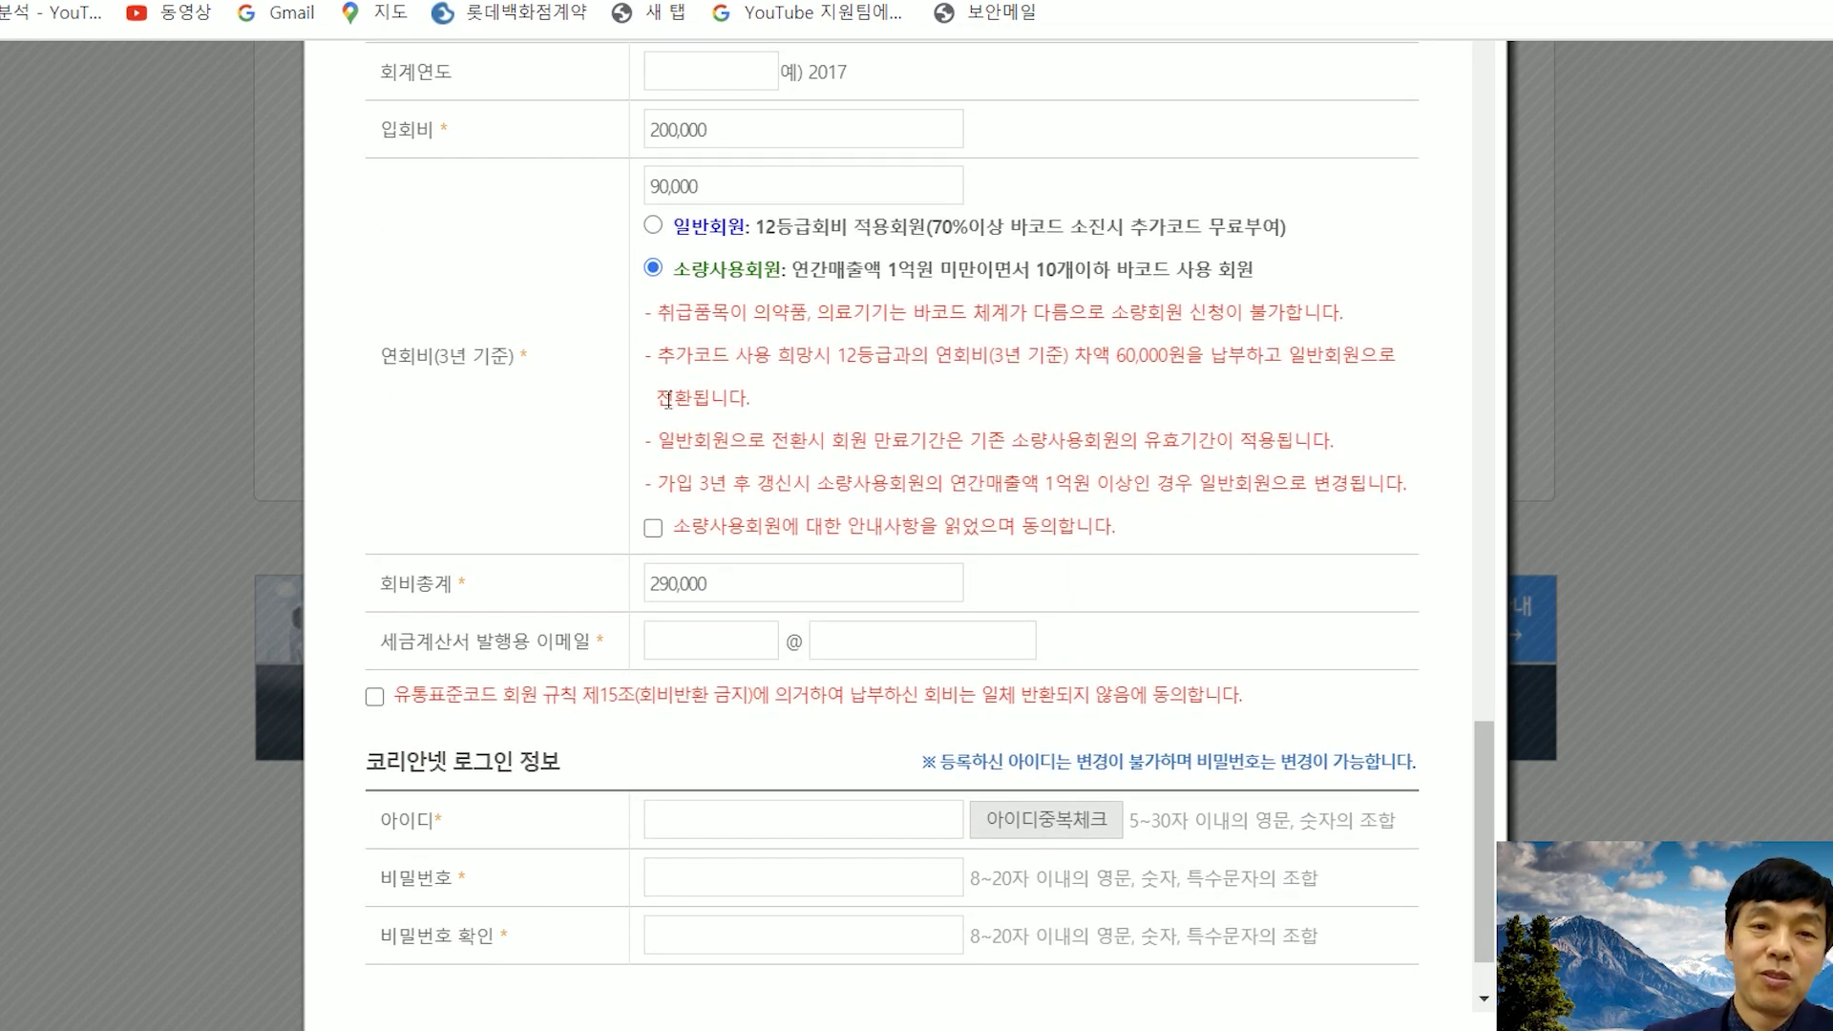
scroll(614, 430, "down", 2)
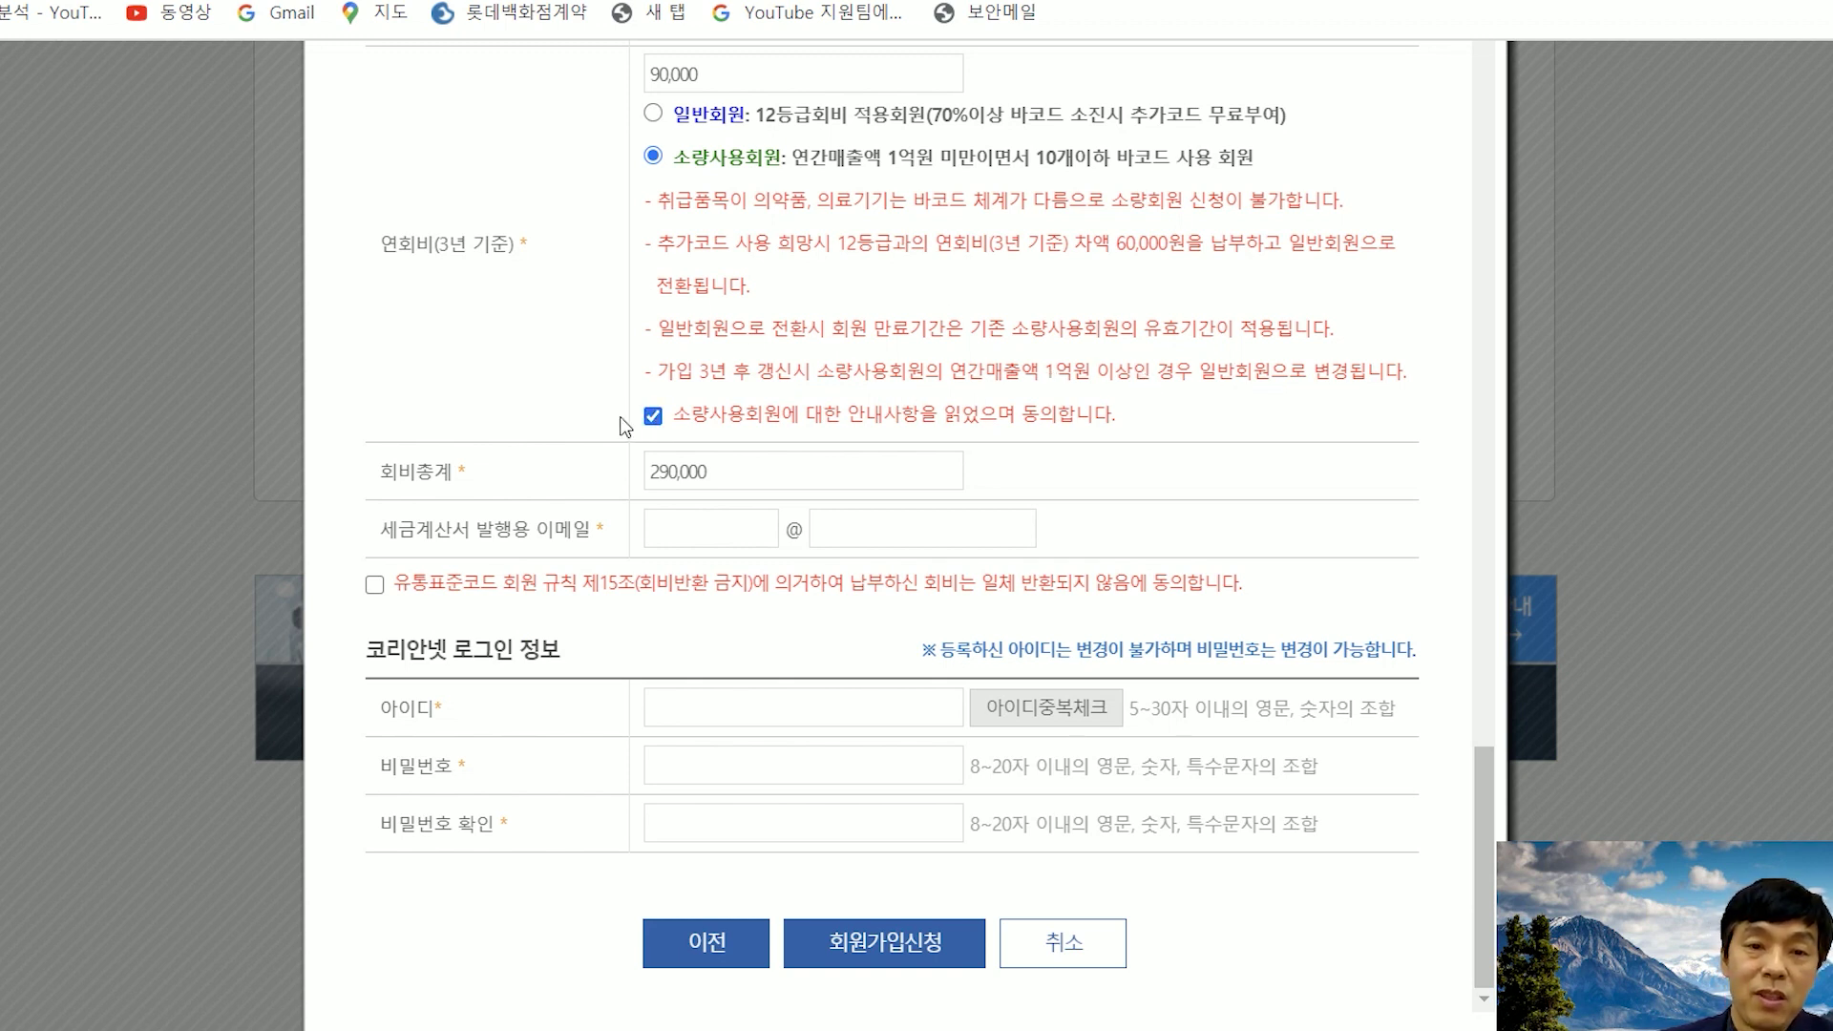
- Fill in the tax-invoice e-mail address and agree to the no-refund membership rule
left_click(669, 540)
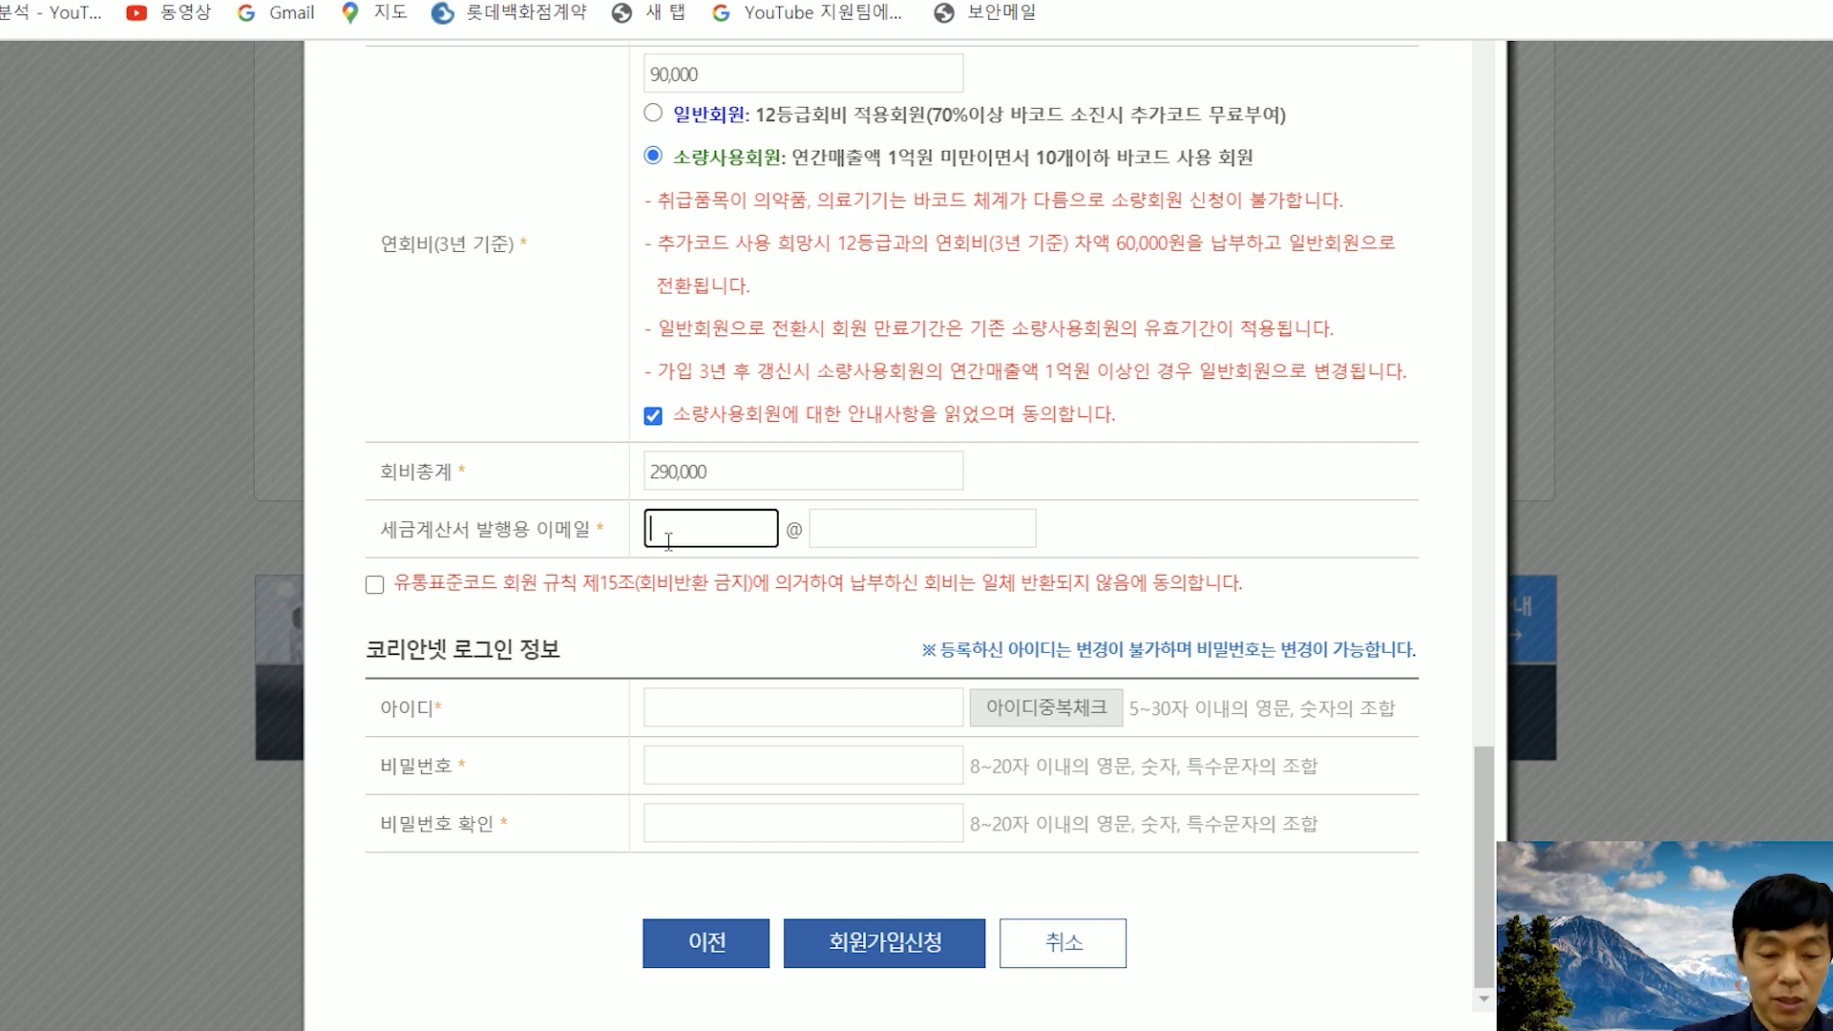
key("Tab")
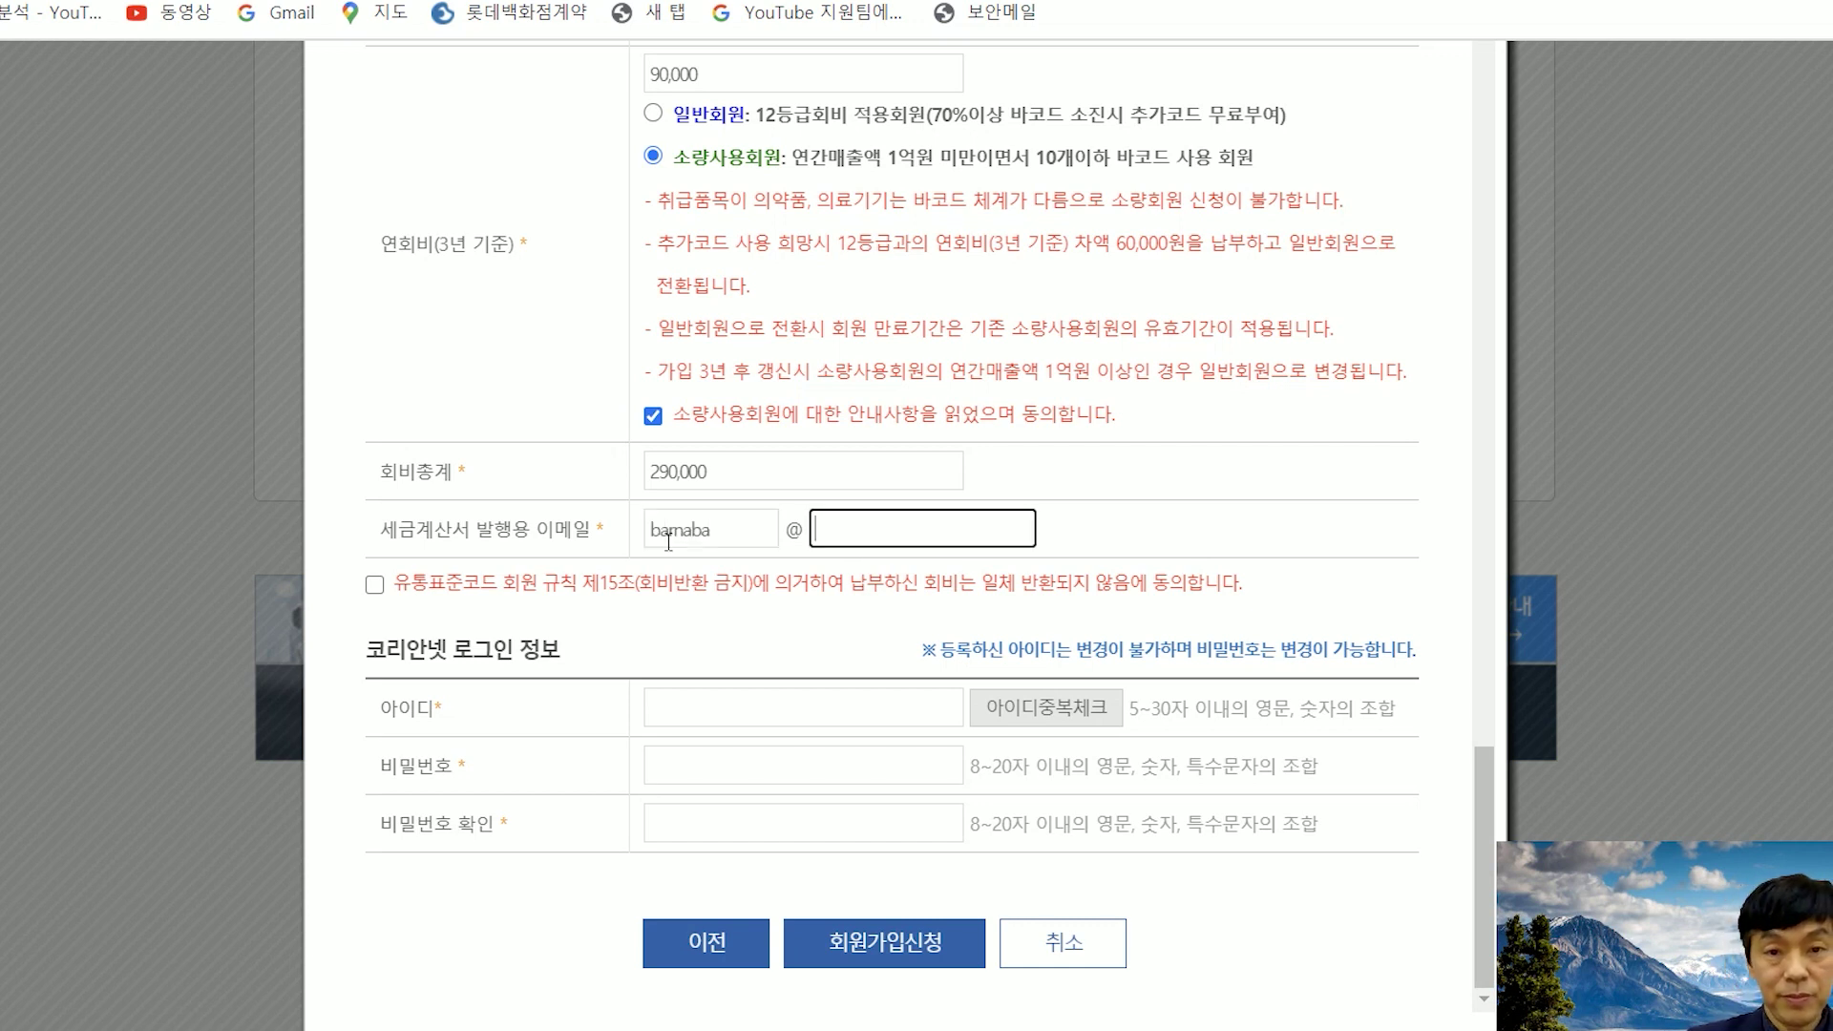
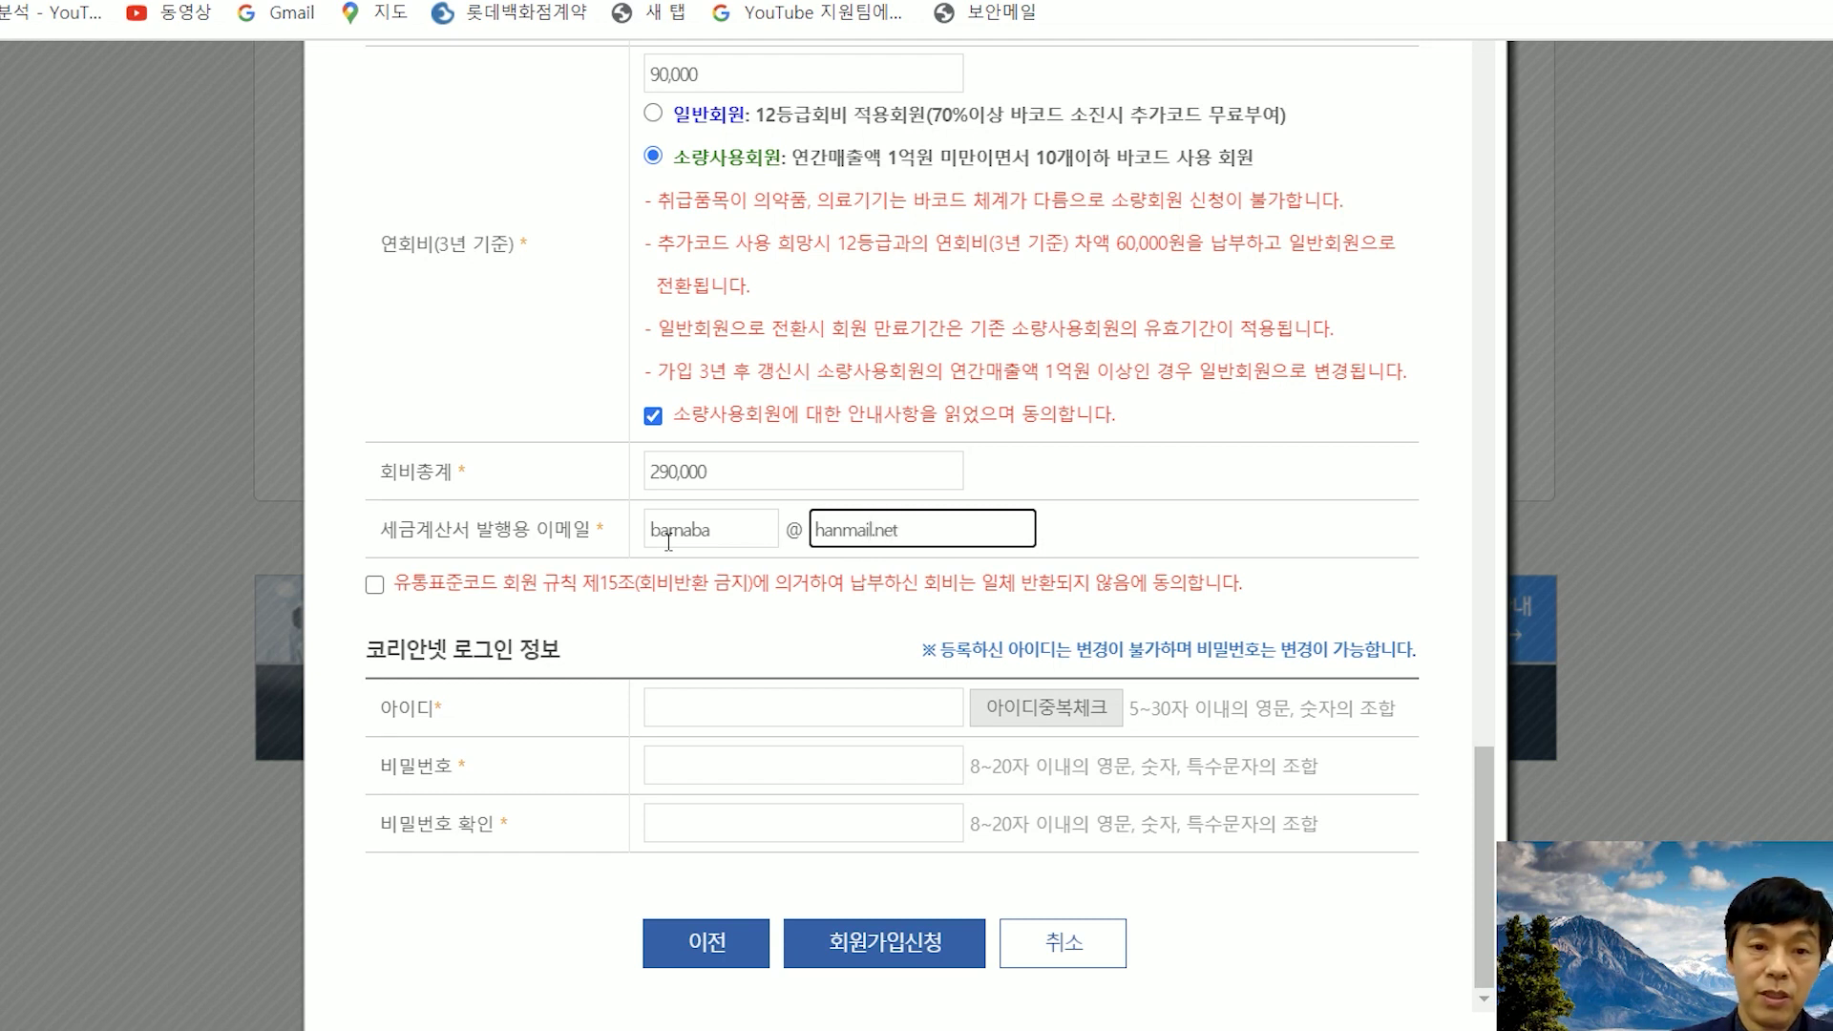
left_click(374, 586)
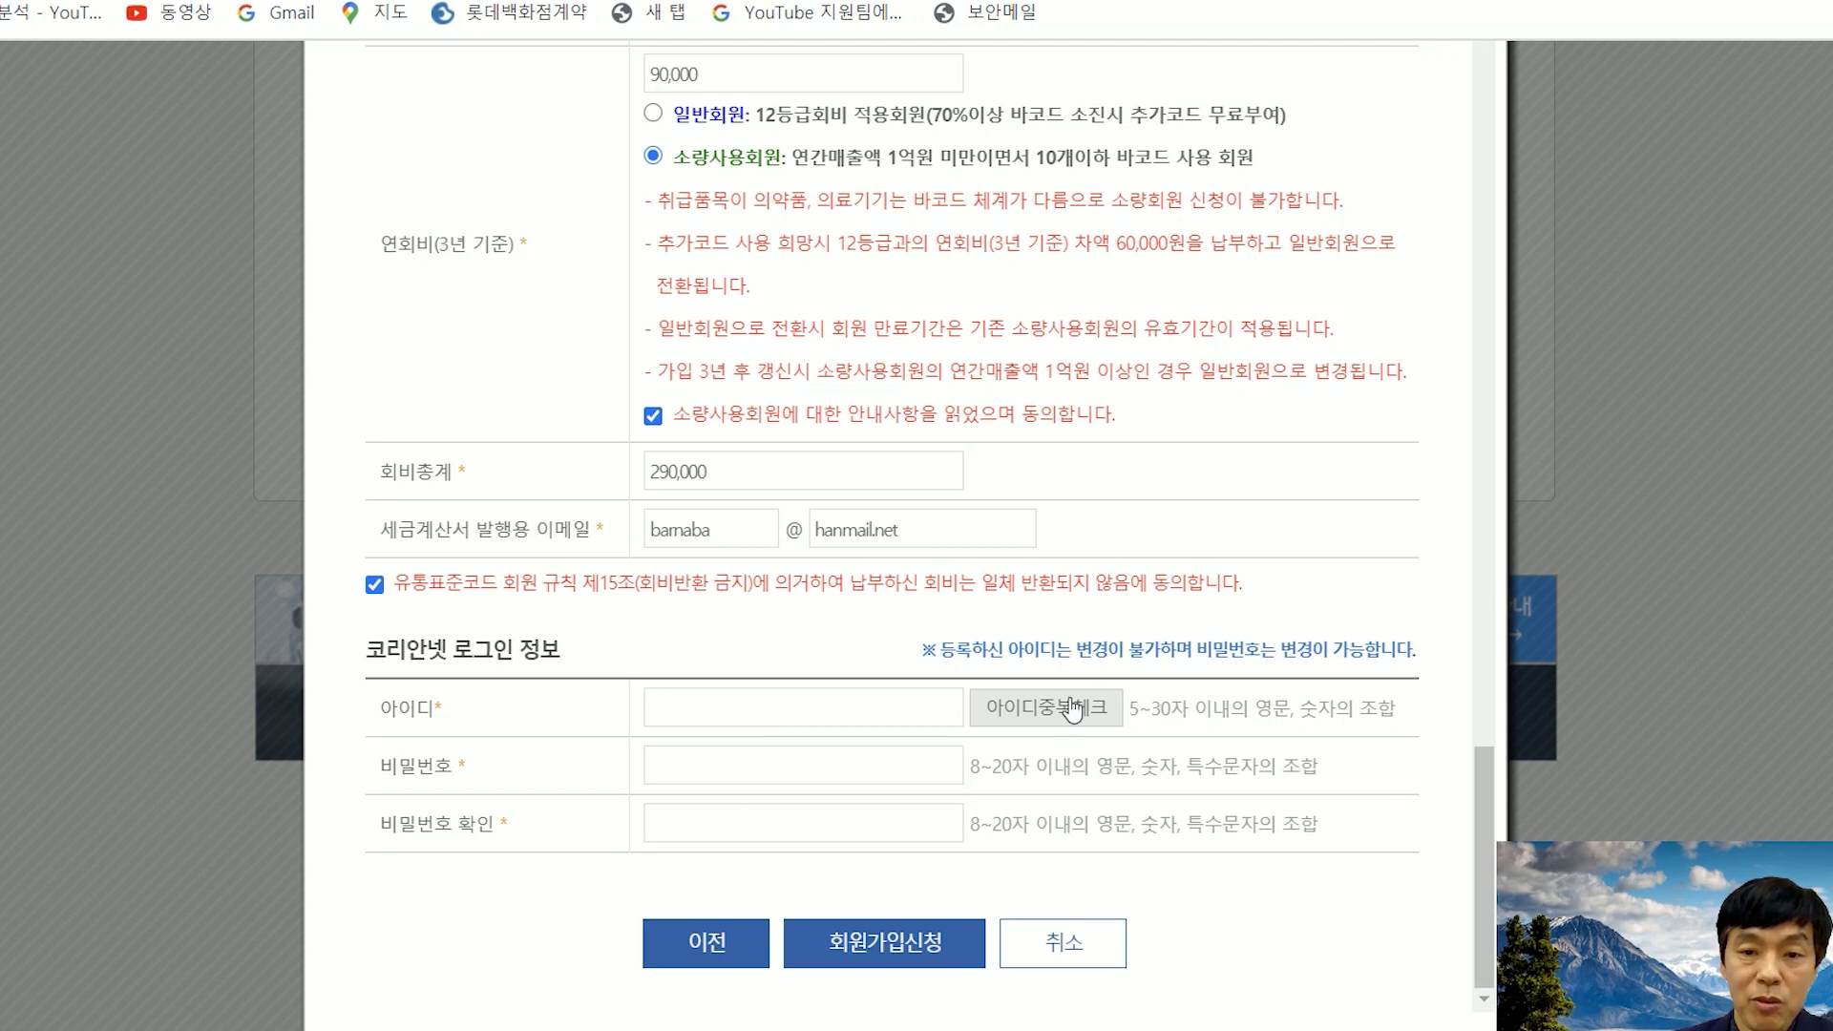
- Enter the login details, add distributor name 로컬푸드, and submit the membership application
left_click(846, 710)
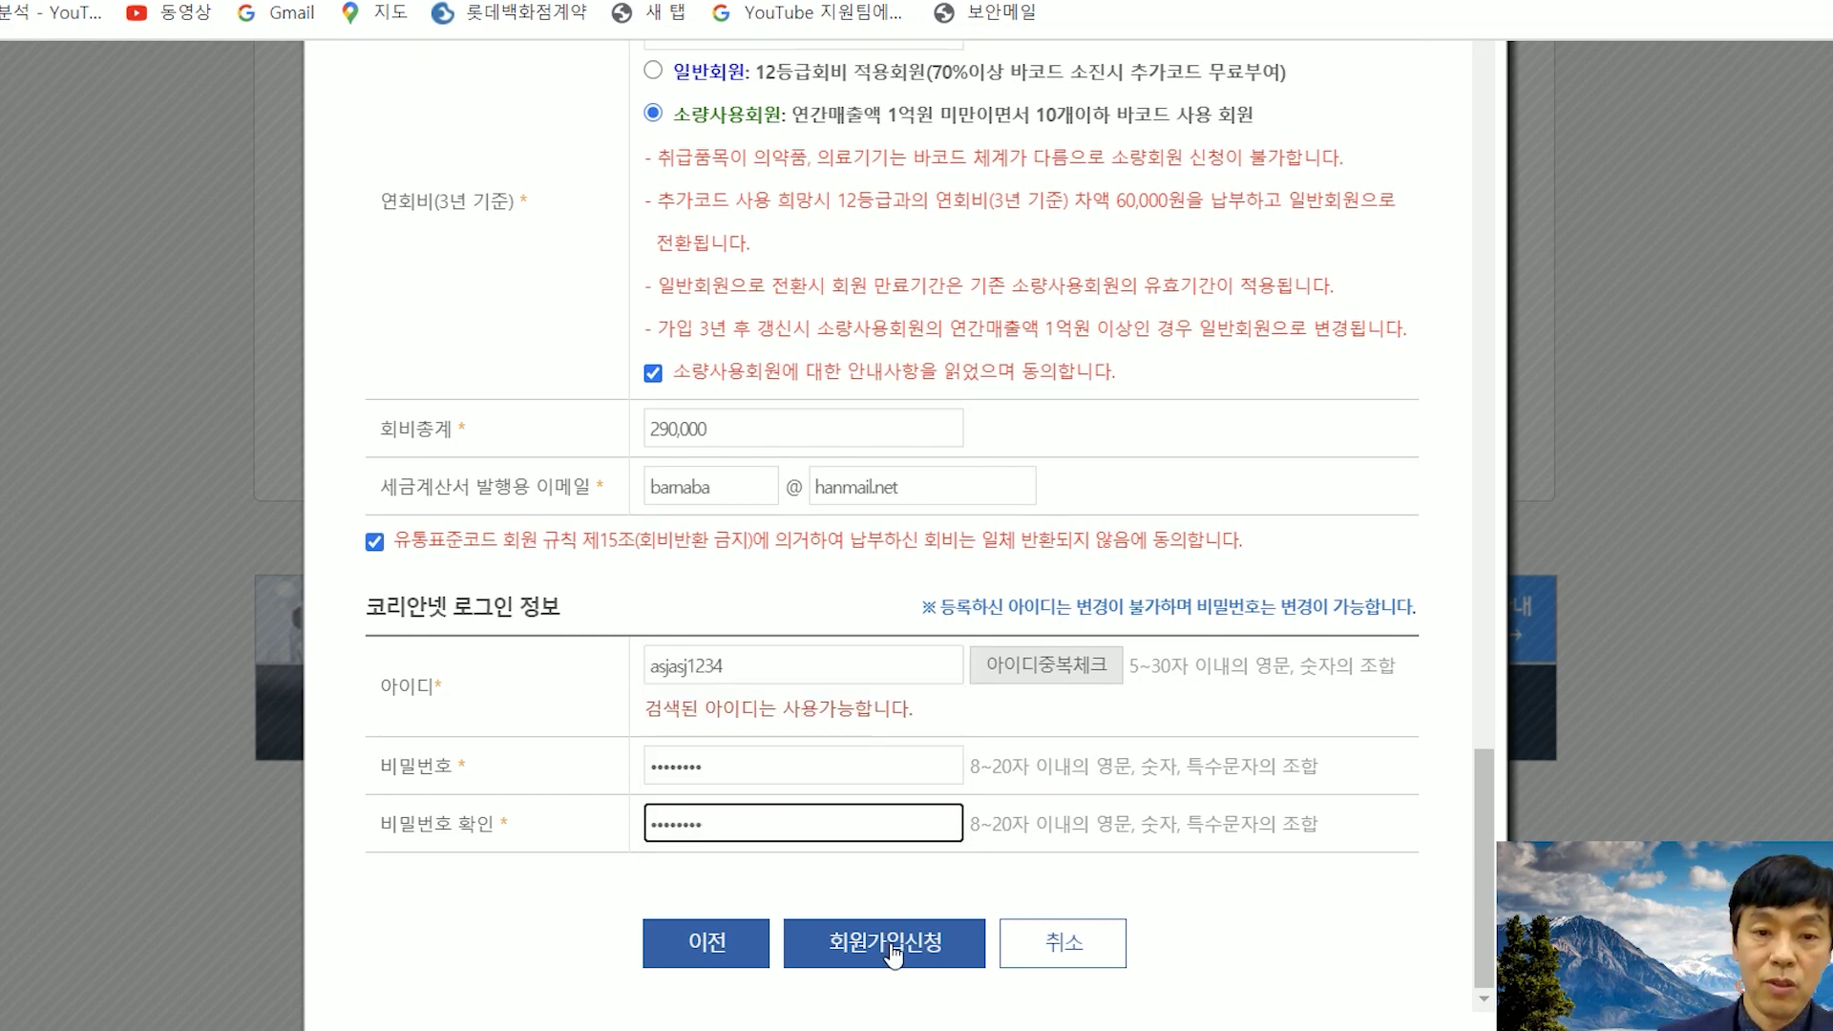
left_click(893, 945)
key("Return")
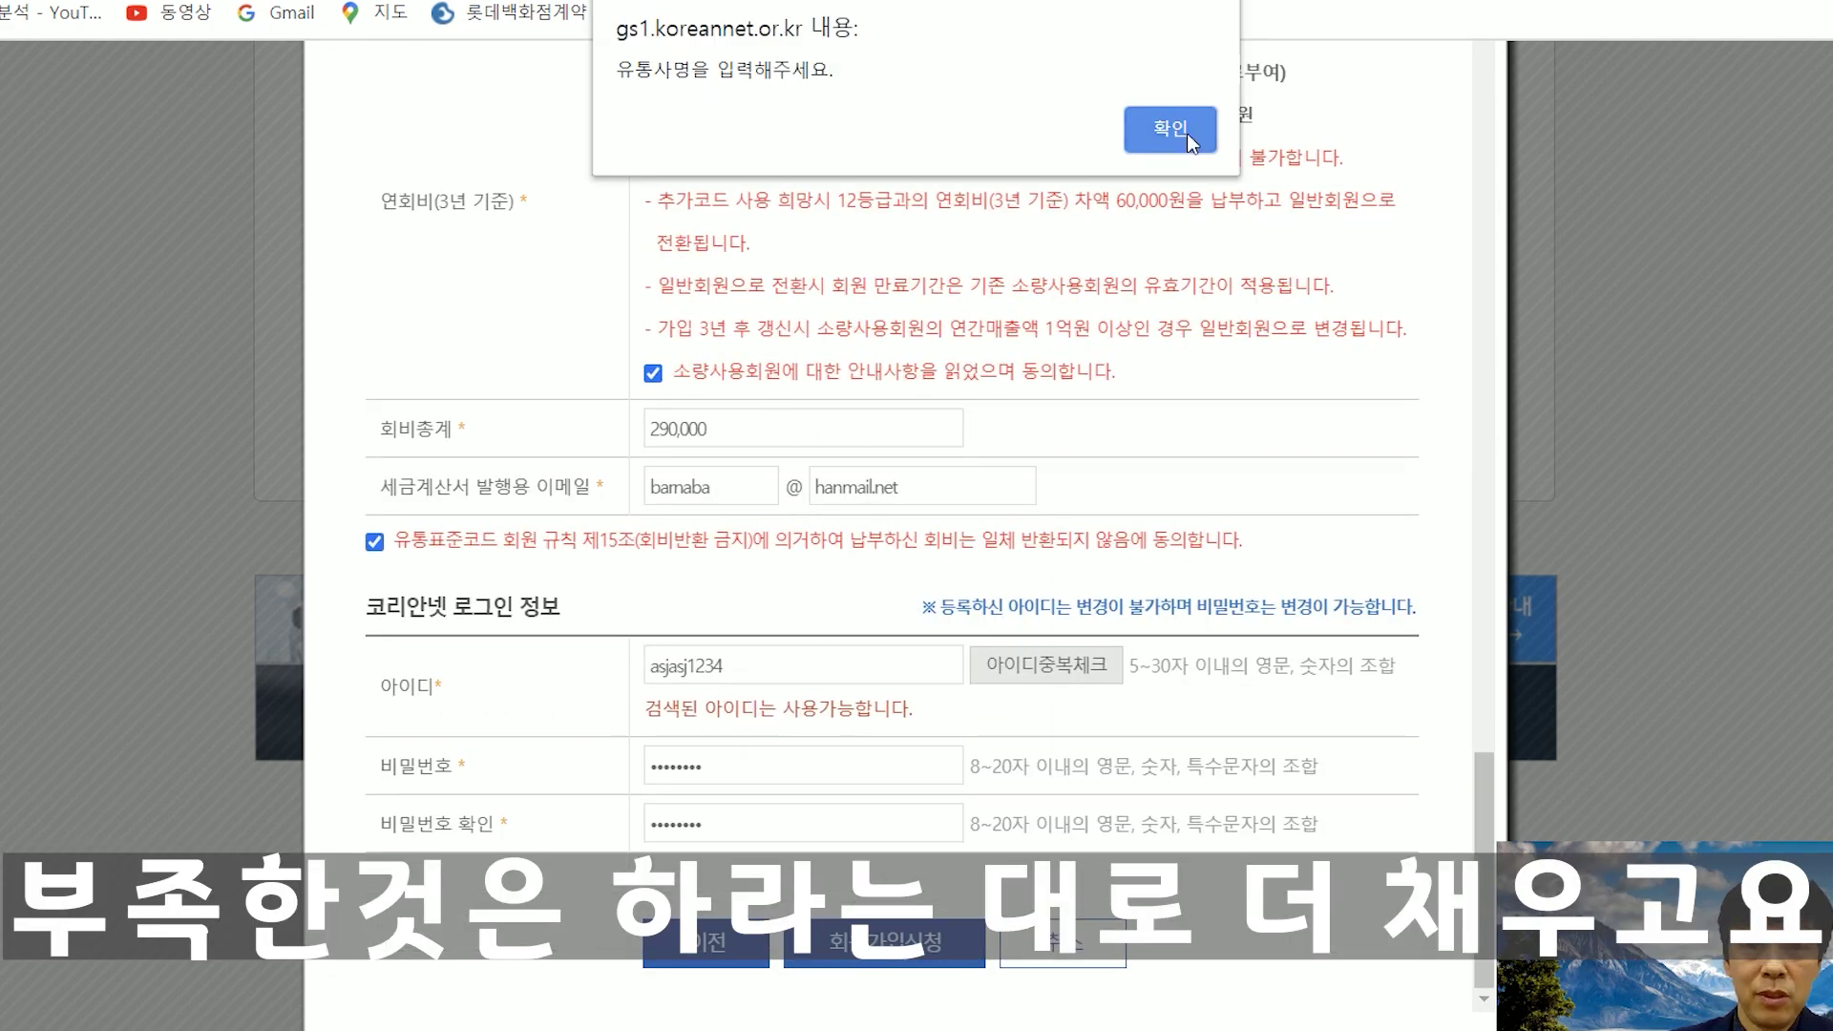
key("Return")
type("로컬푸드")
scroll(1232, 573, "down", 8)
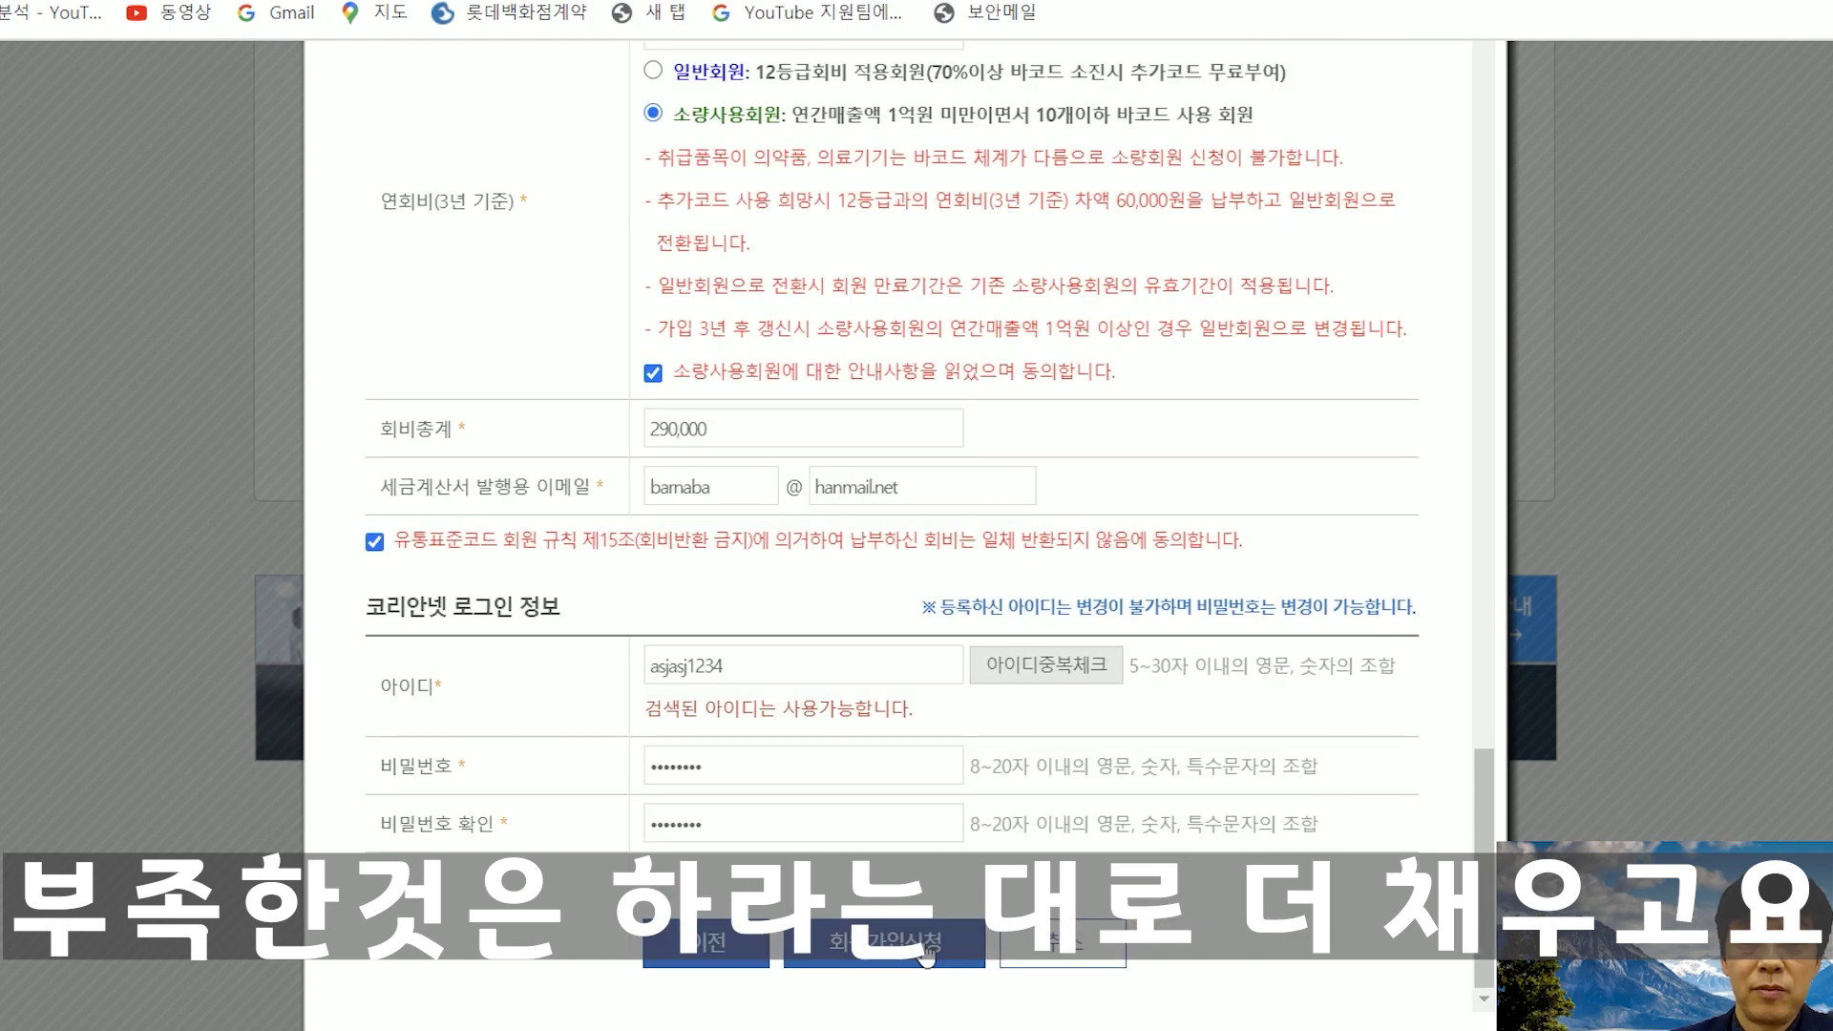
left_click(924, 951)
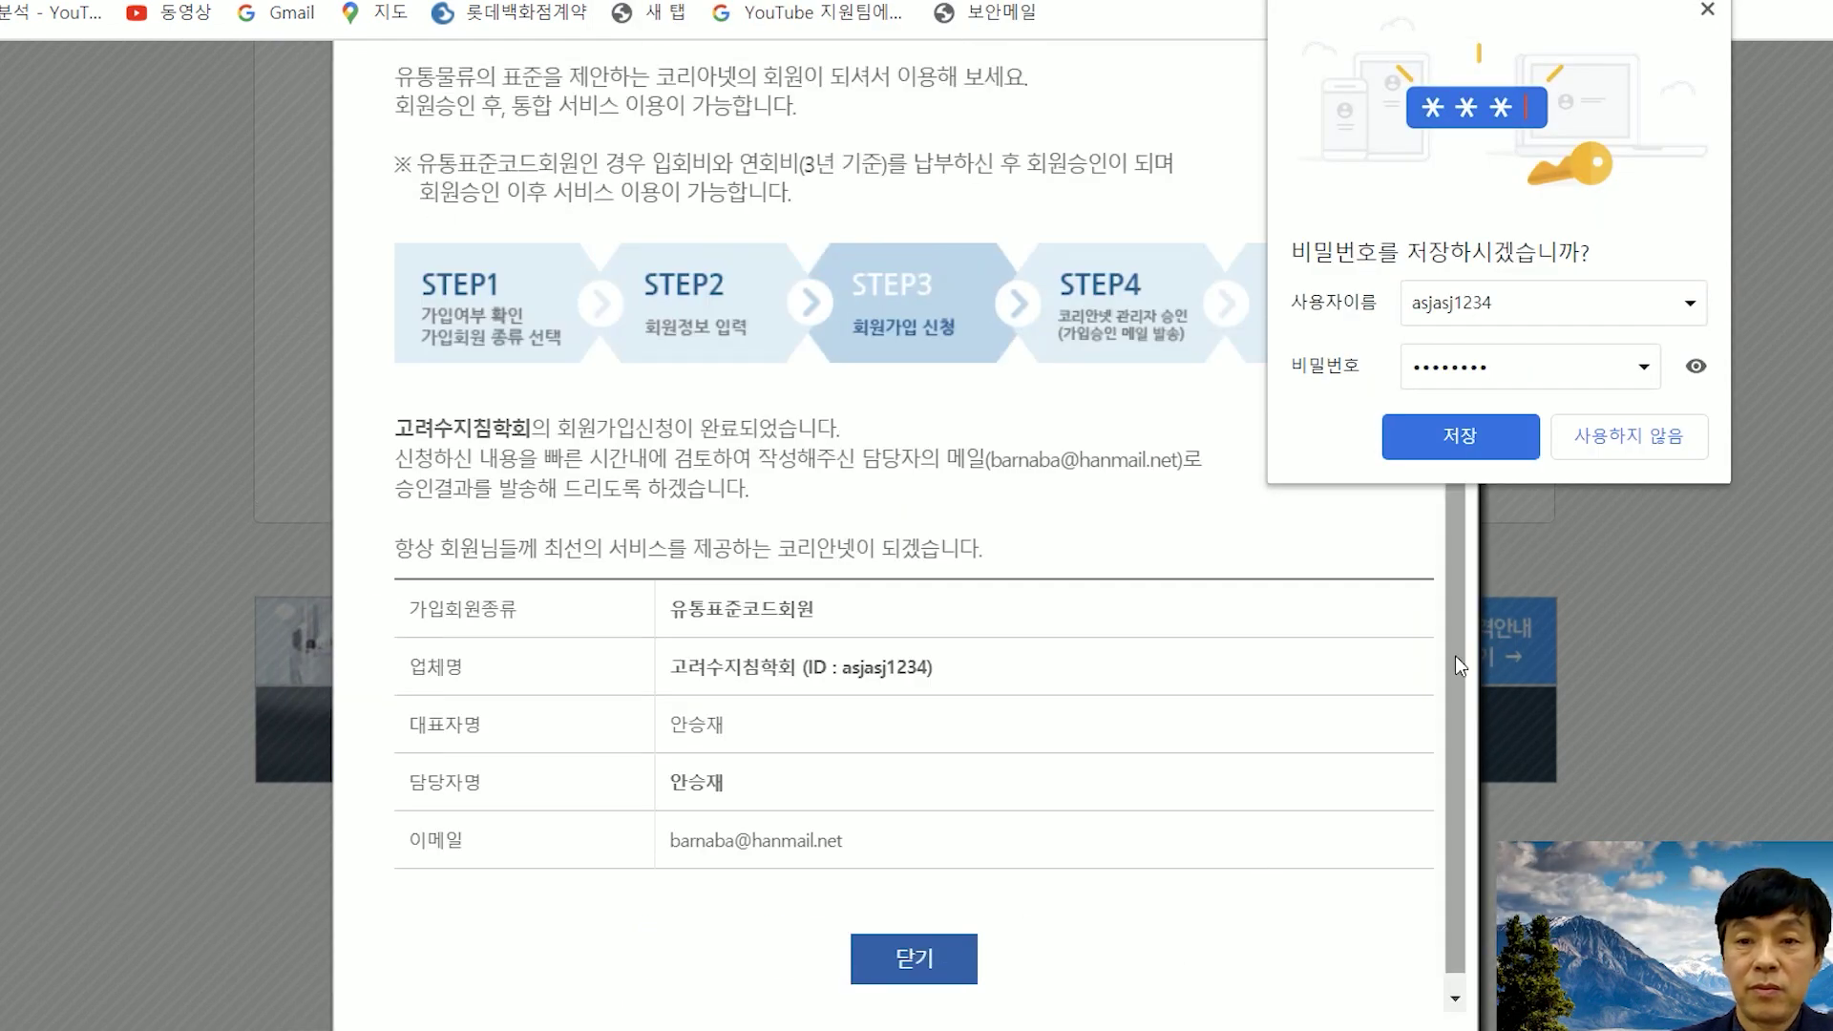
- Decline Chrome's password-saving offer and screenshot the signup completion page
left_click(1708, 10)
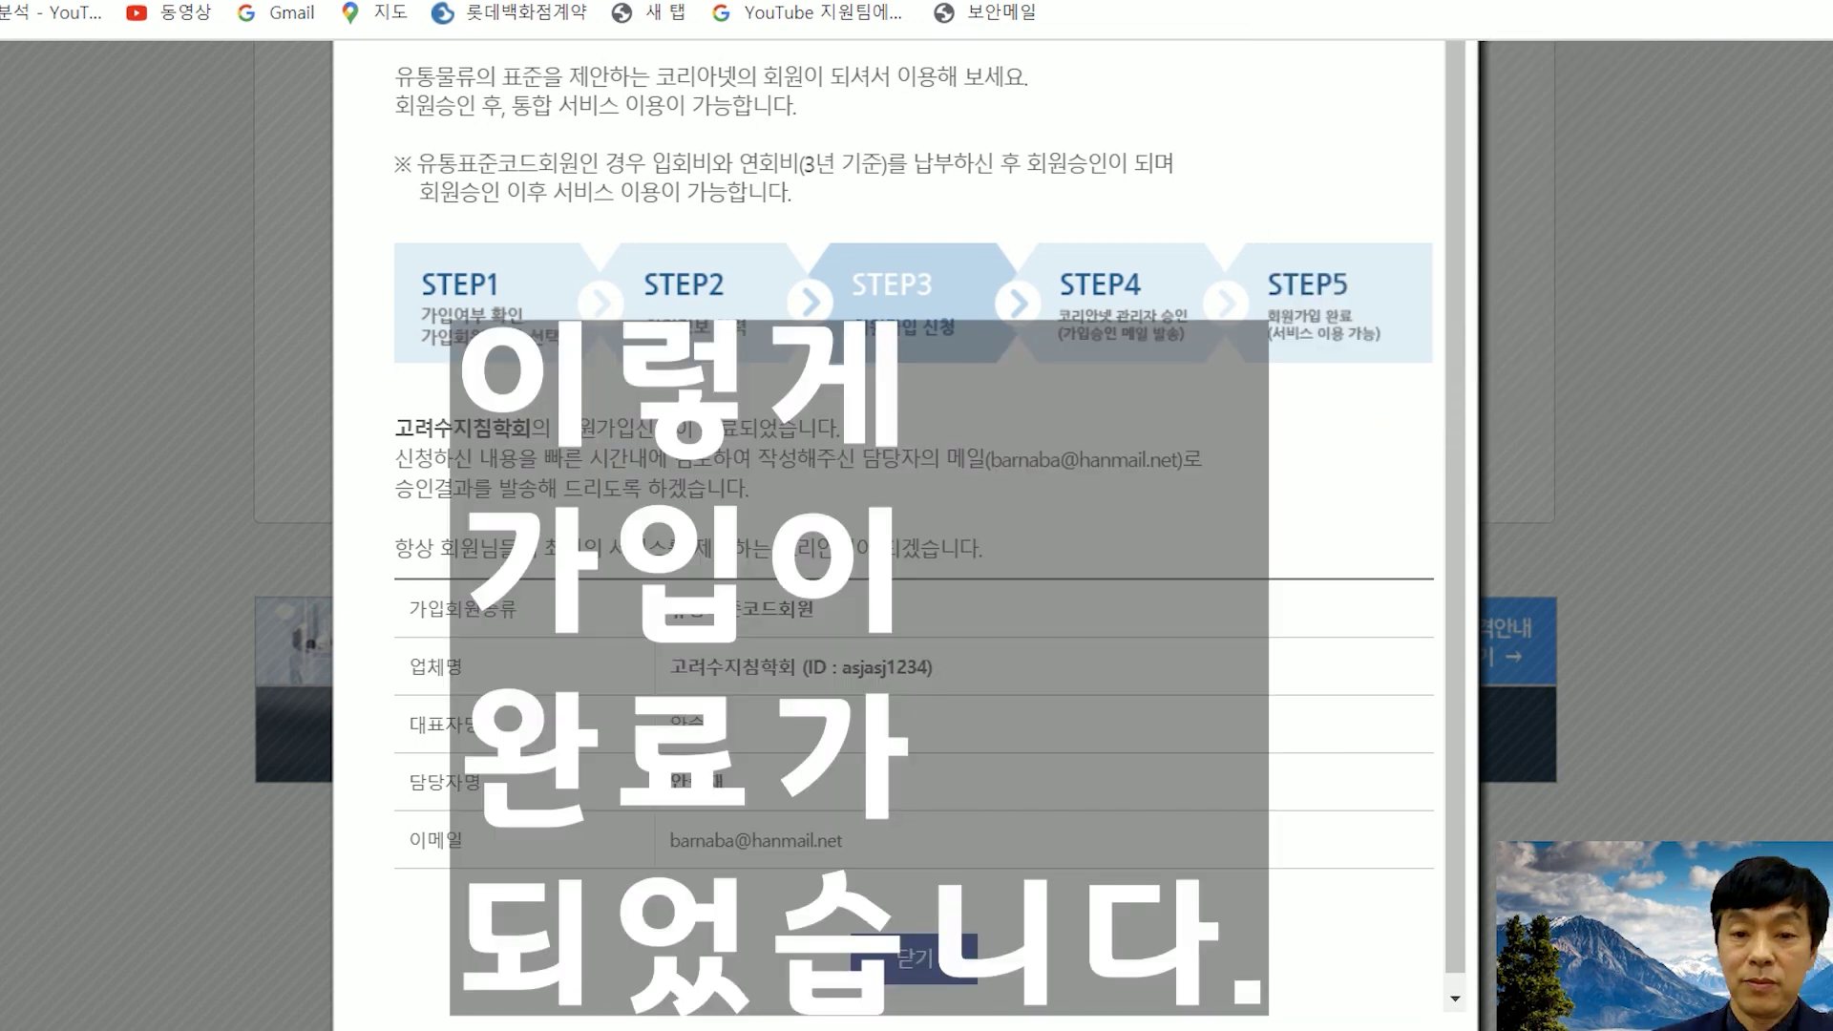
key("Print")
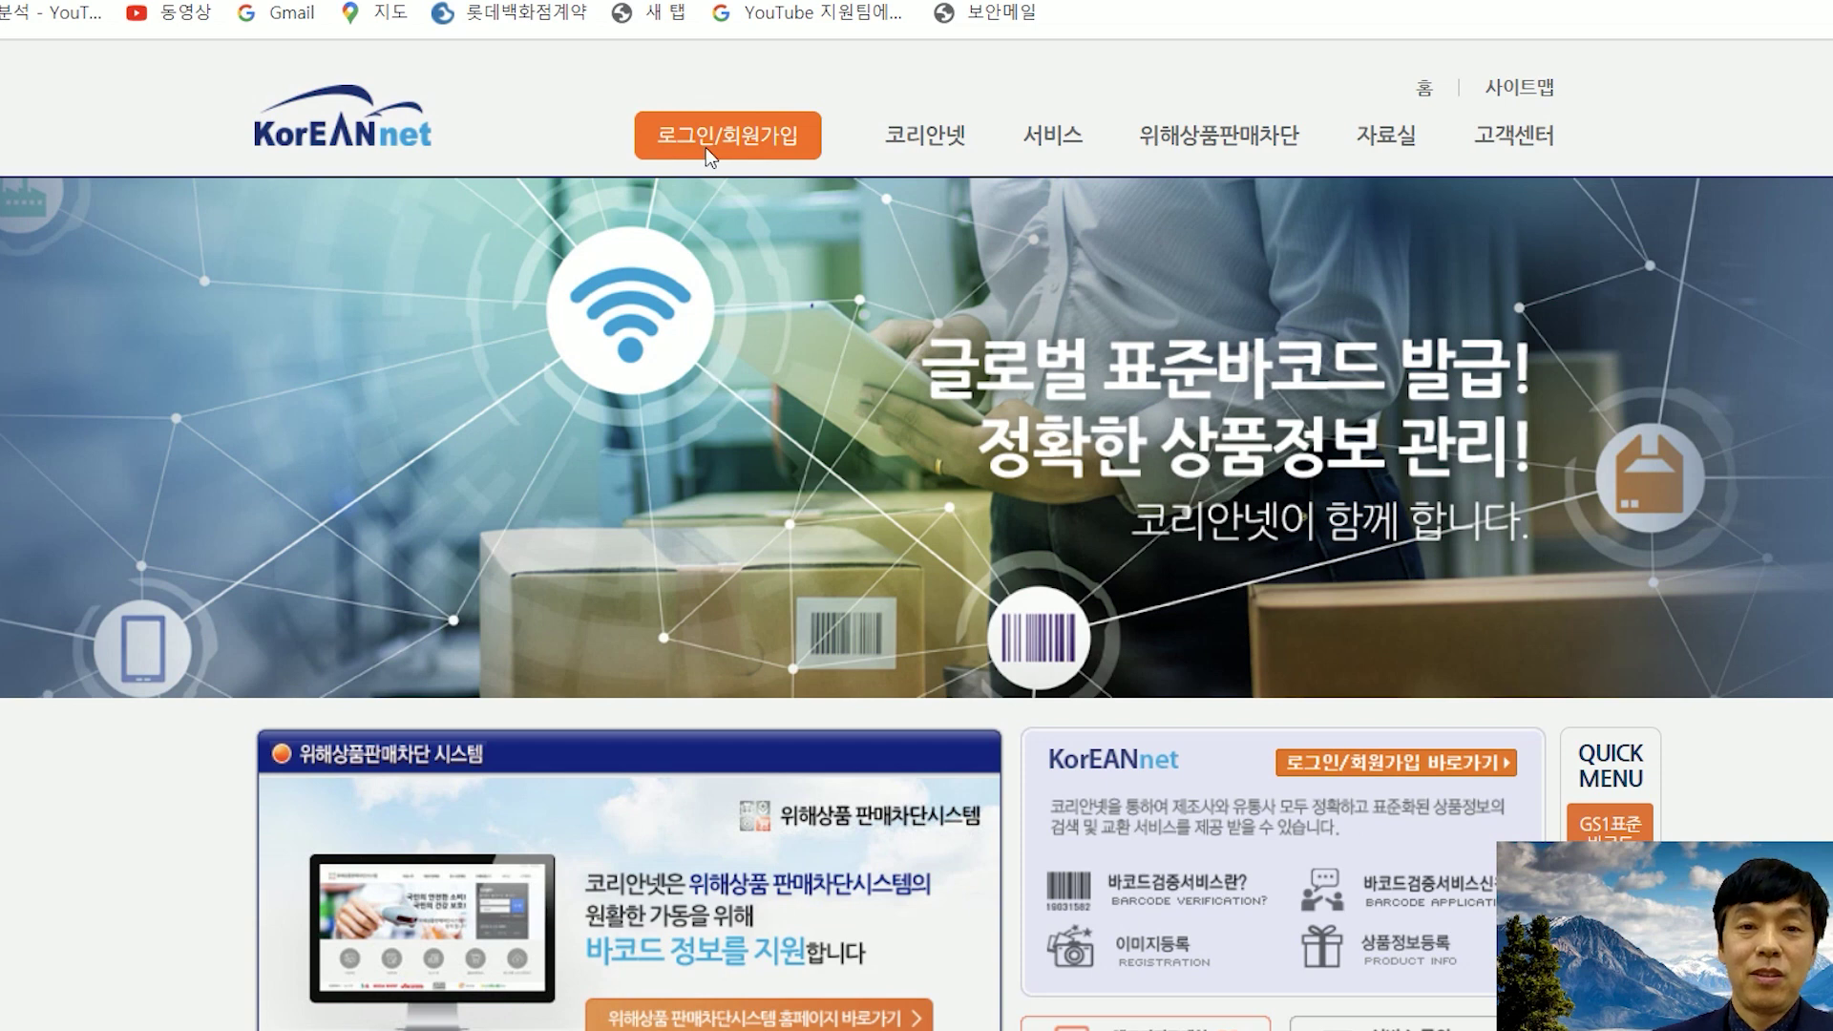
- Log in to KorEANnet using the saved account credentials
left_click(725, 141)
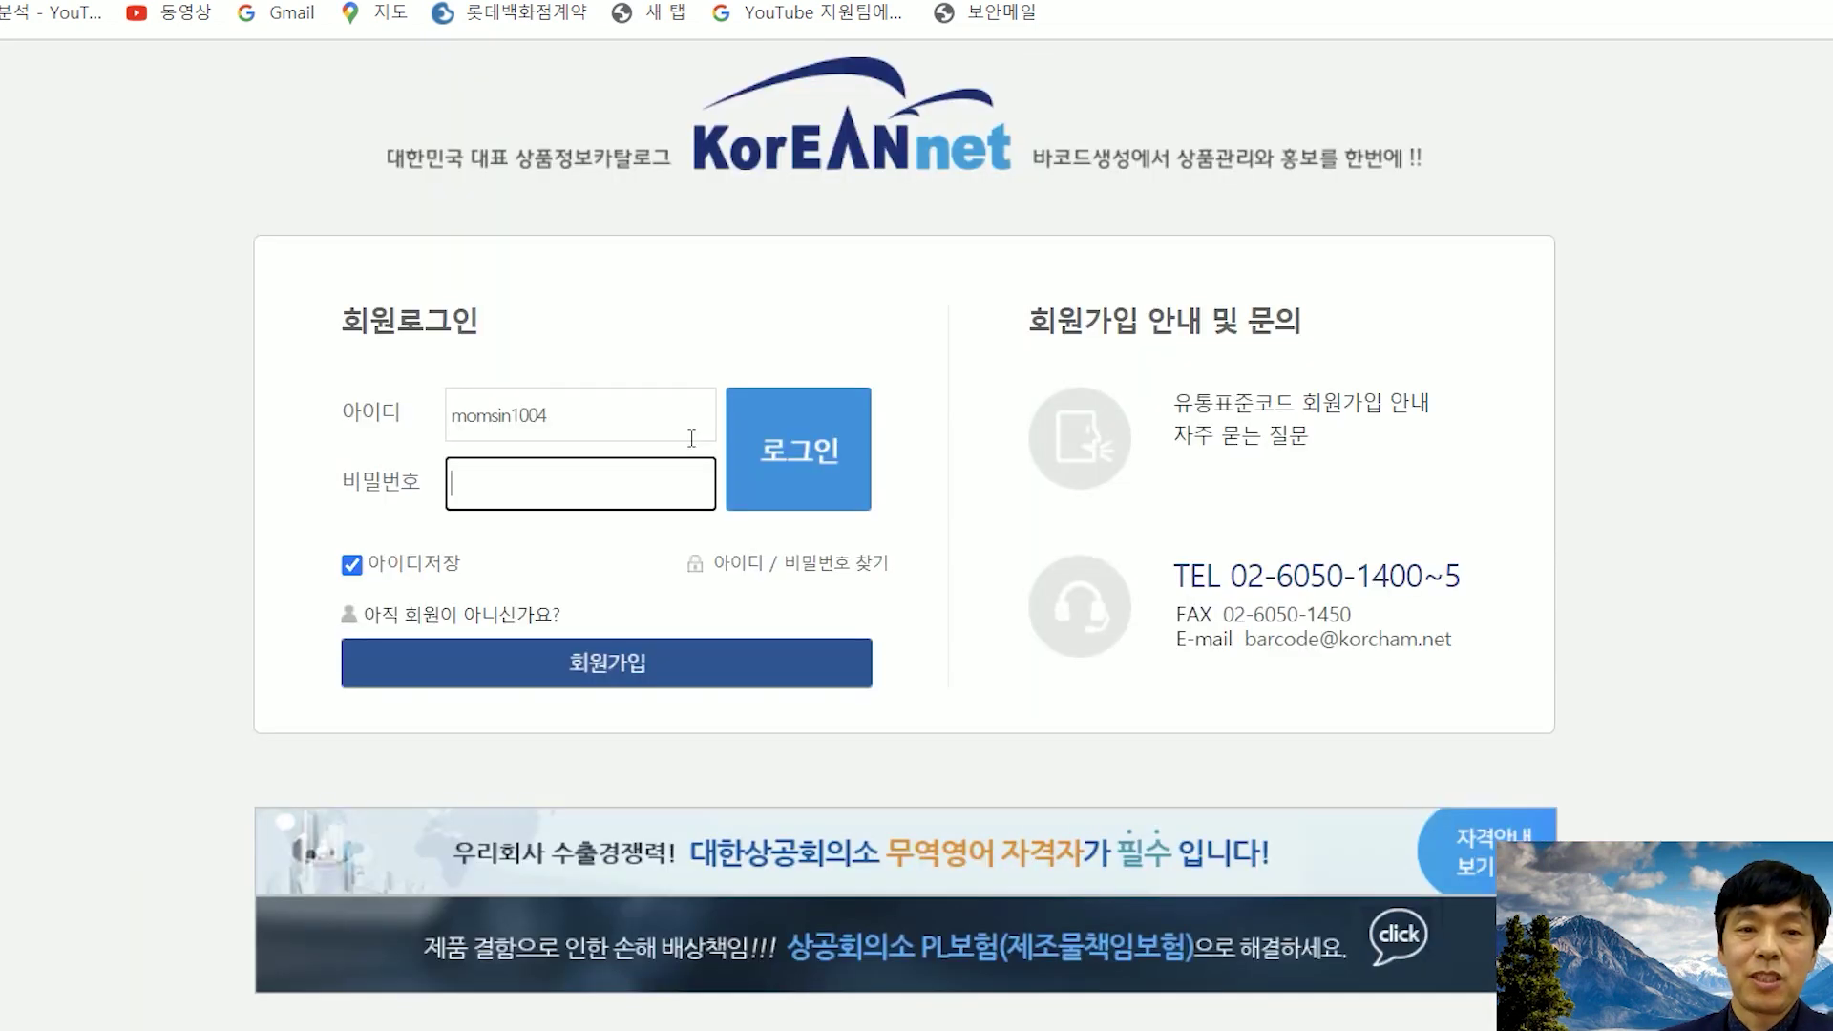
left_click(572, 492)
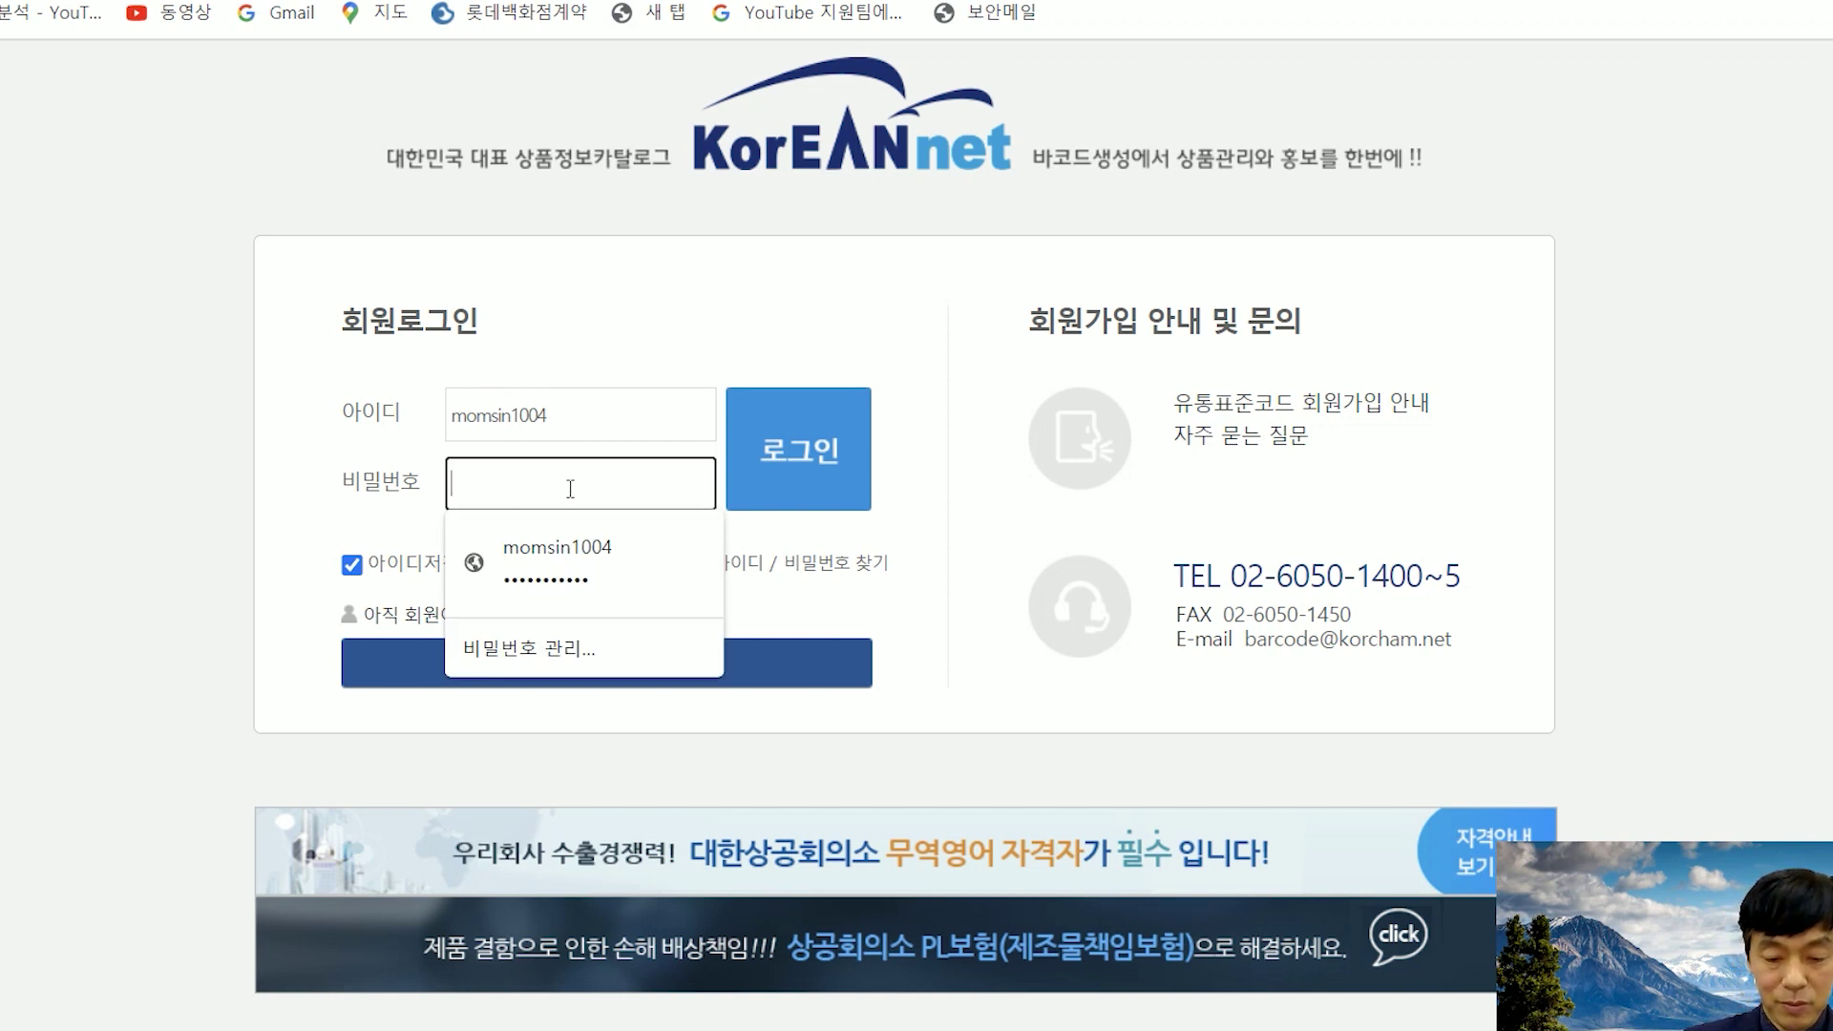
left_click(557, 559)
left_click(799, 448)
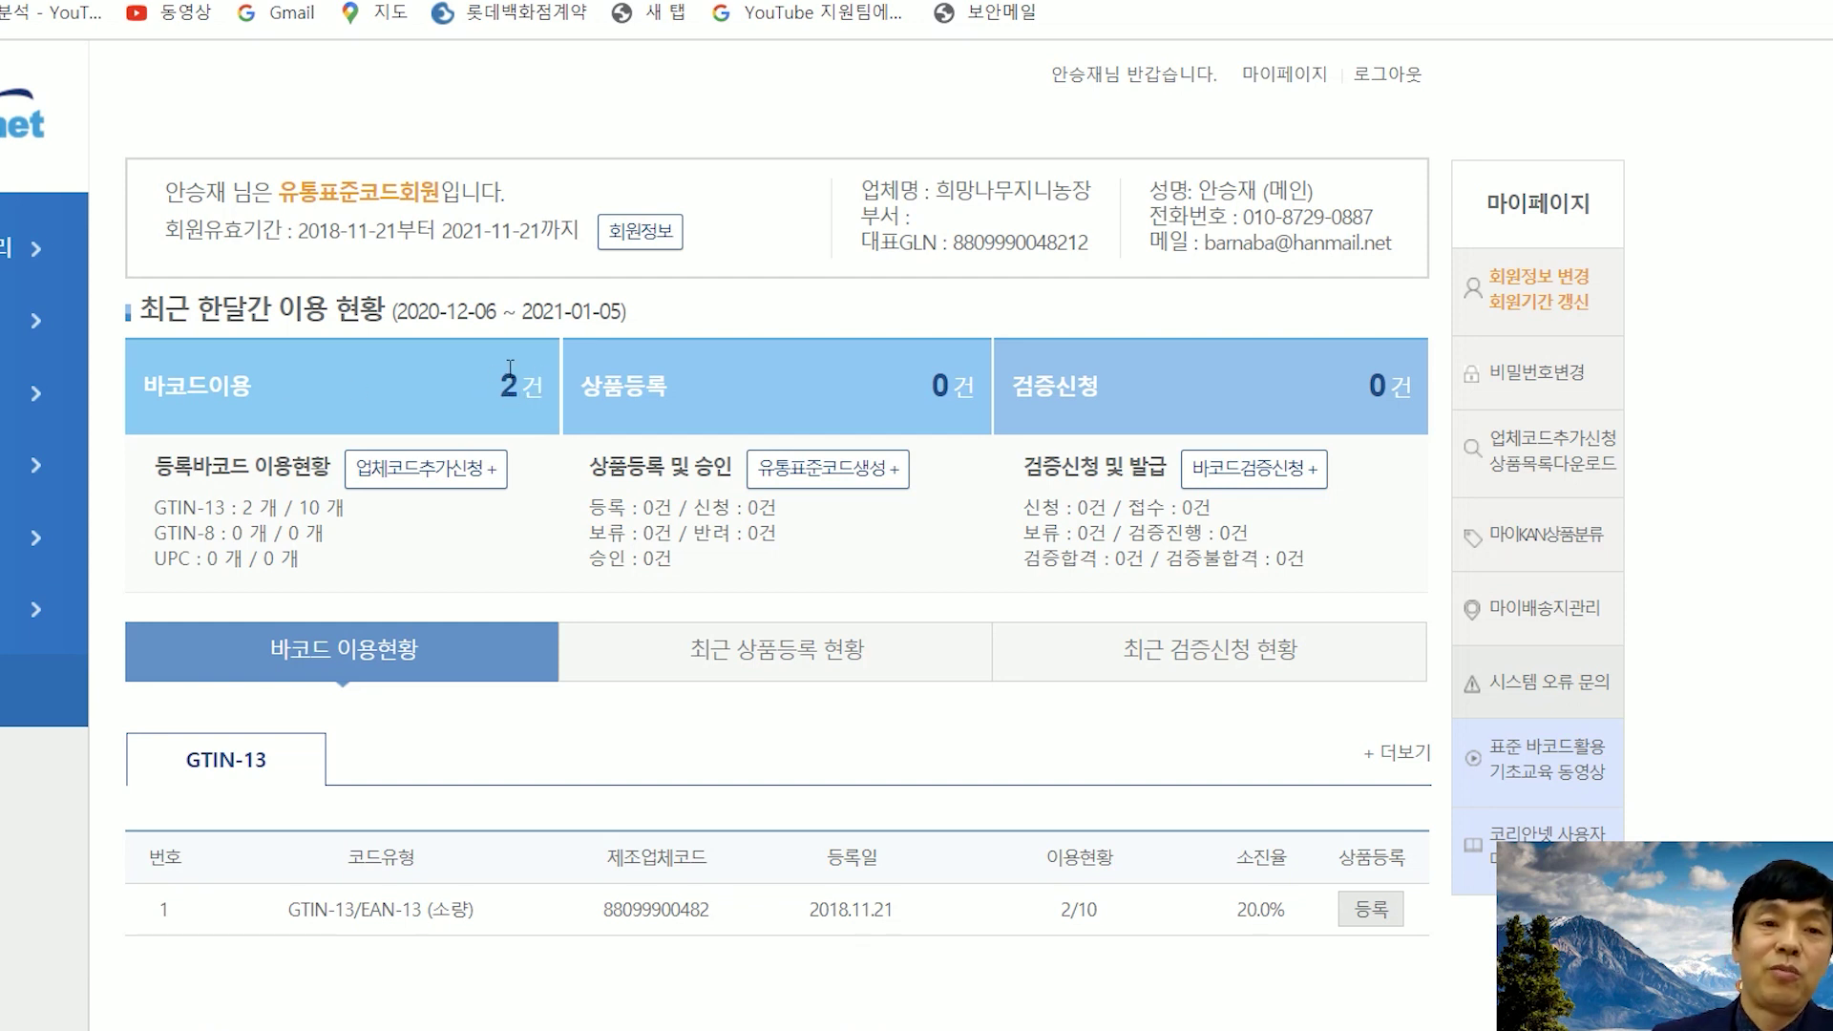
- Go to 유통표준코드생성및관리 and start a new GTIN registration
left_click(2, 258)
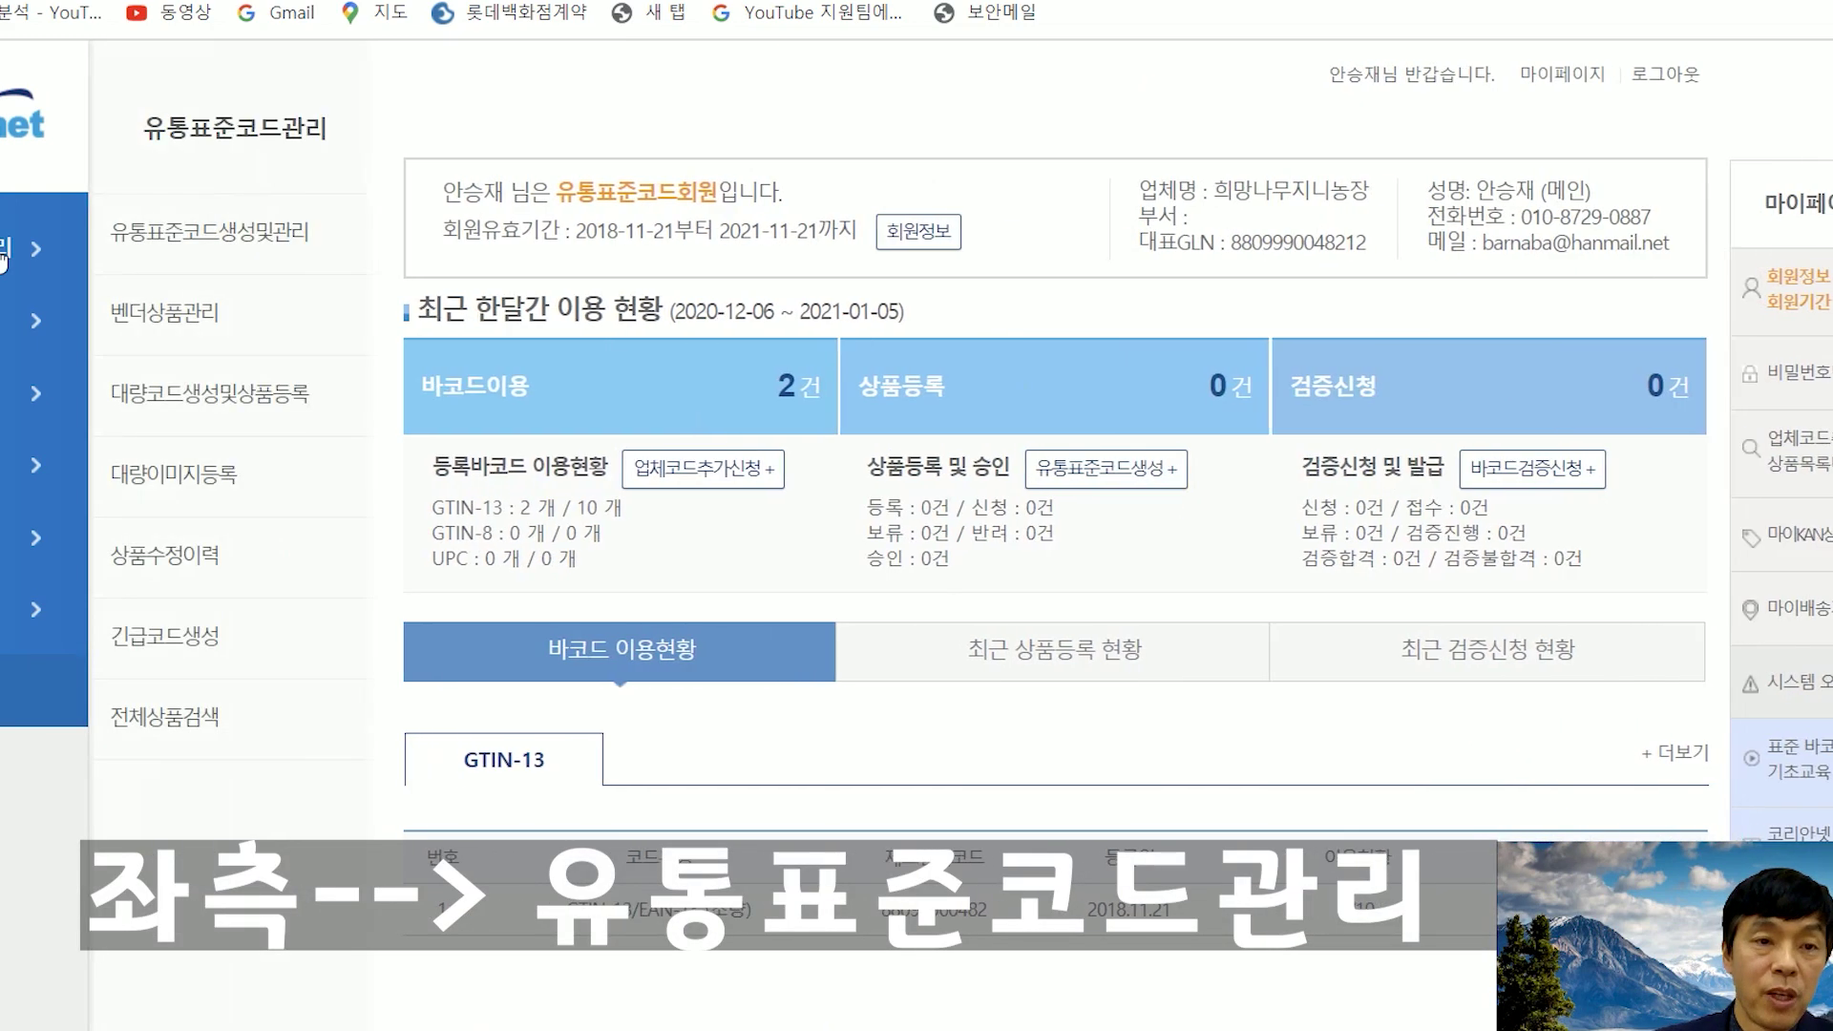
left_click(260, 246)
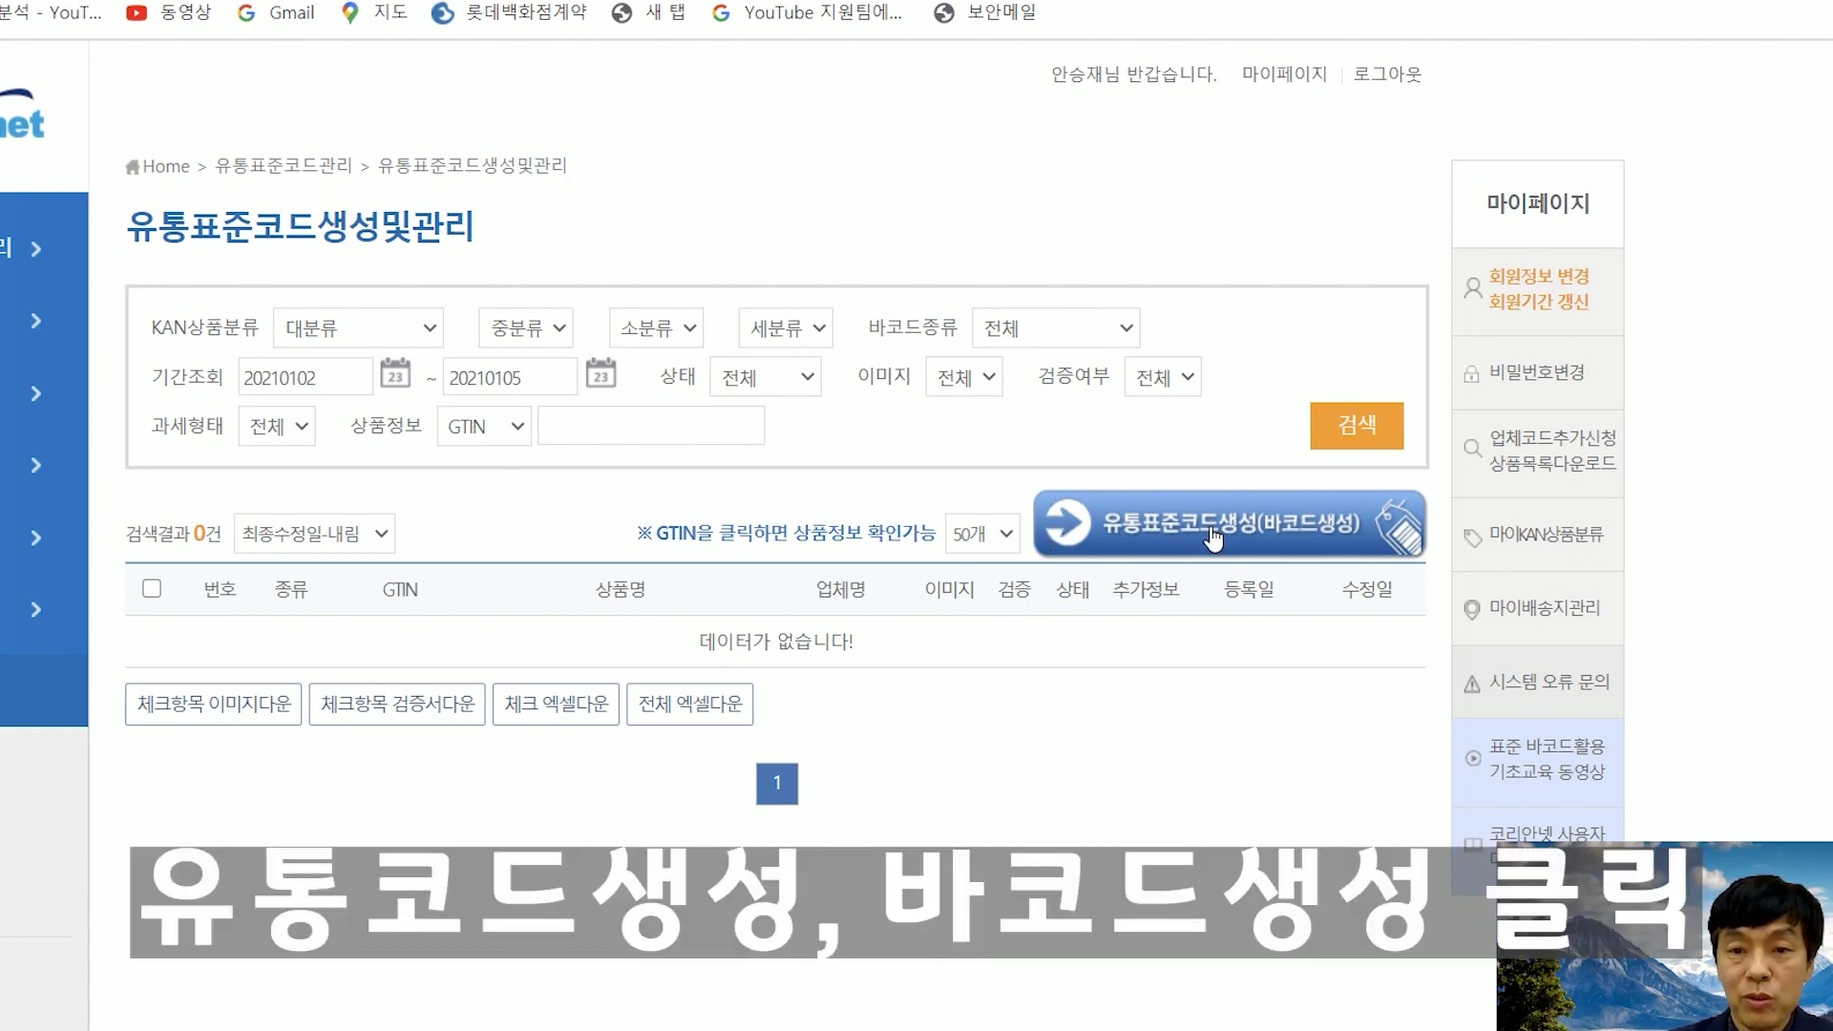
left_click(1276, 530)
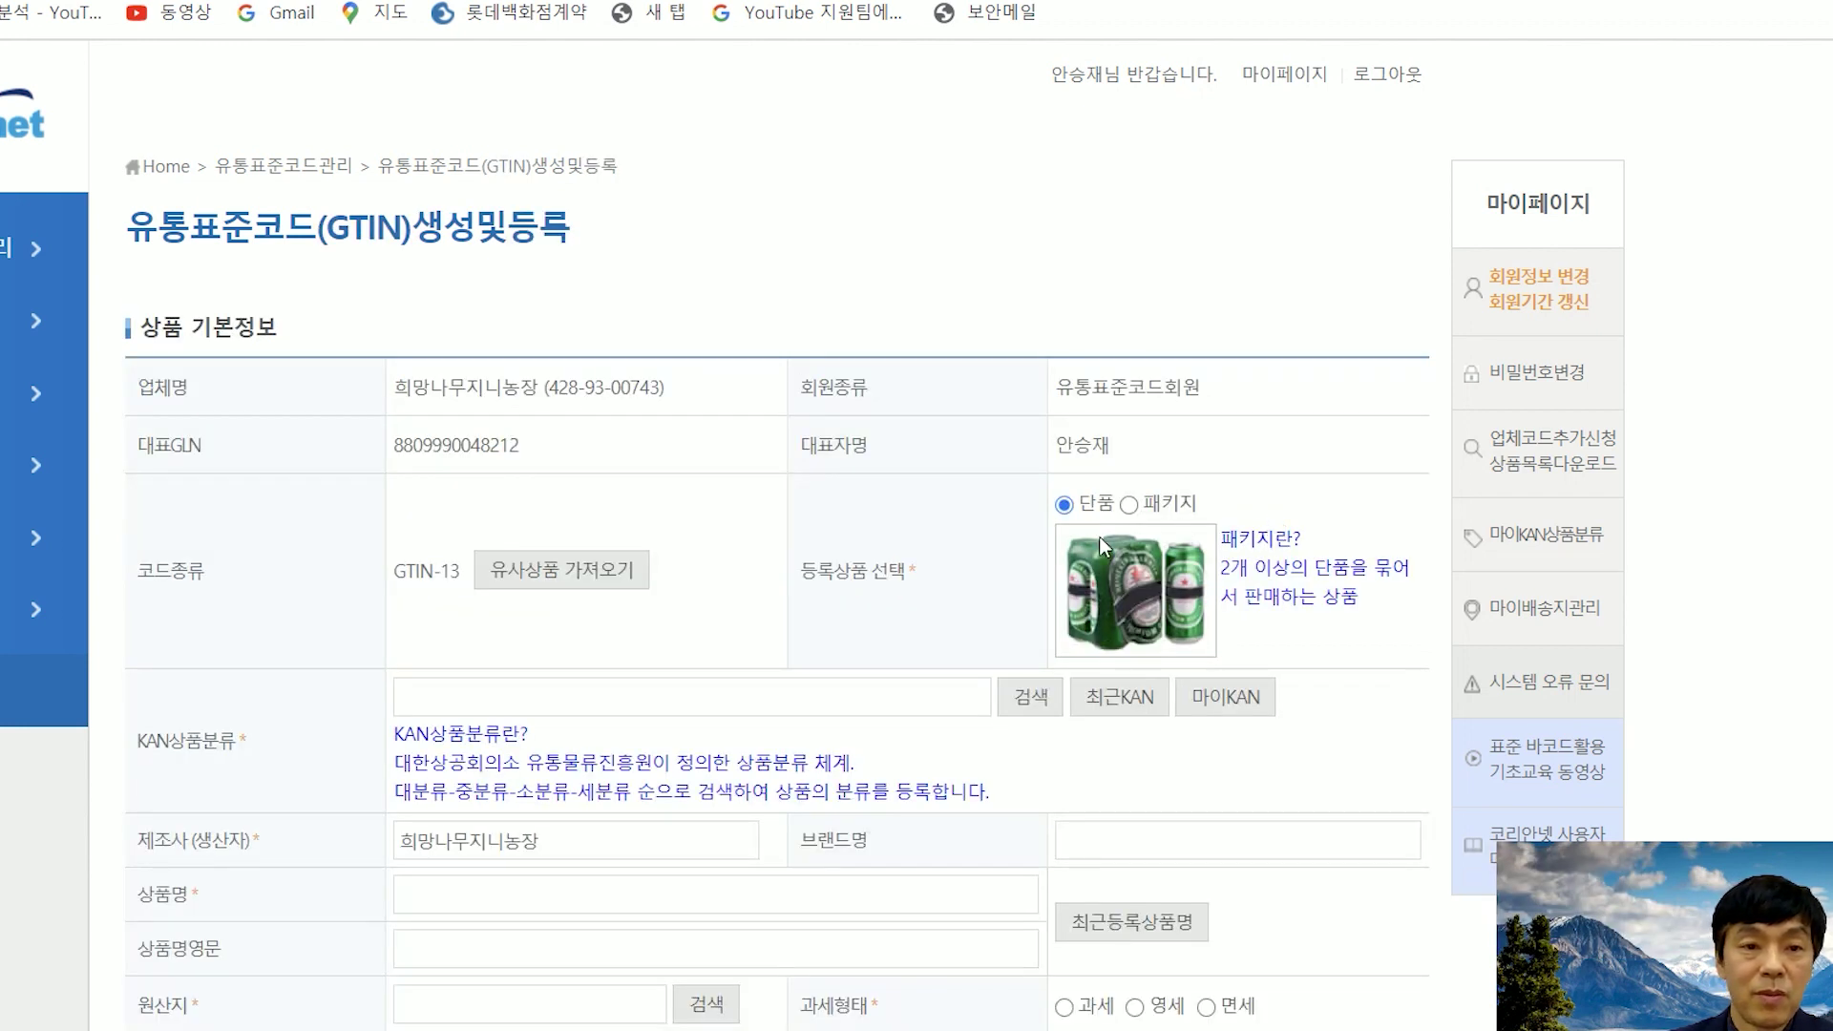
- Keep the product type as 단품 (single item) rather than a package
scroll(1098, 537, "down", 2)
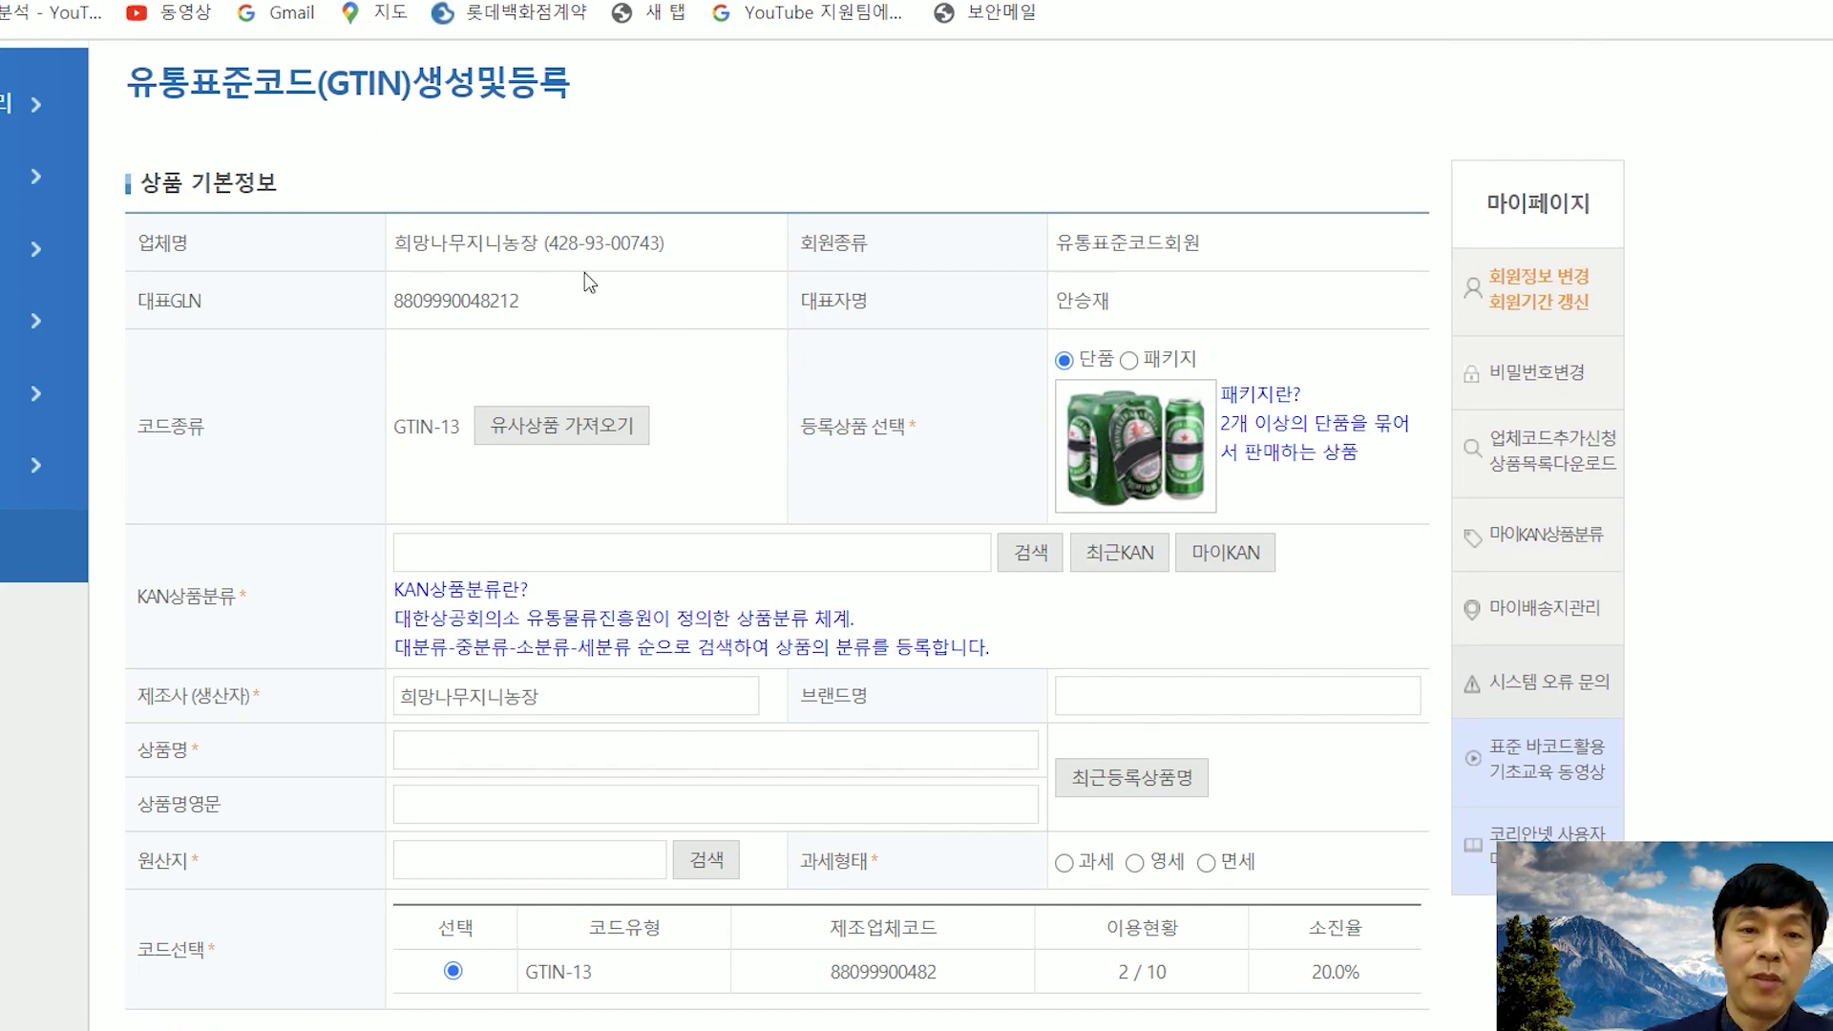
scroll(764, 210, "down", 3)
scroll(949, 147, "up", 1)
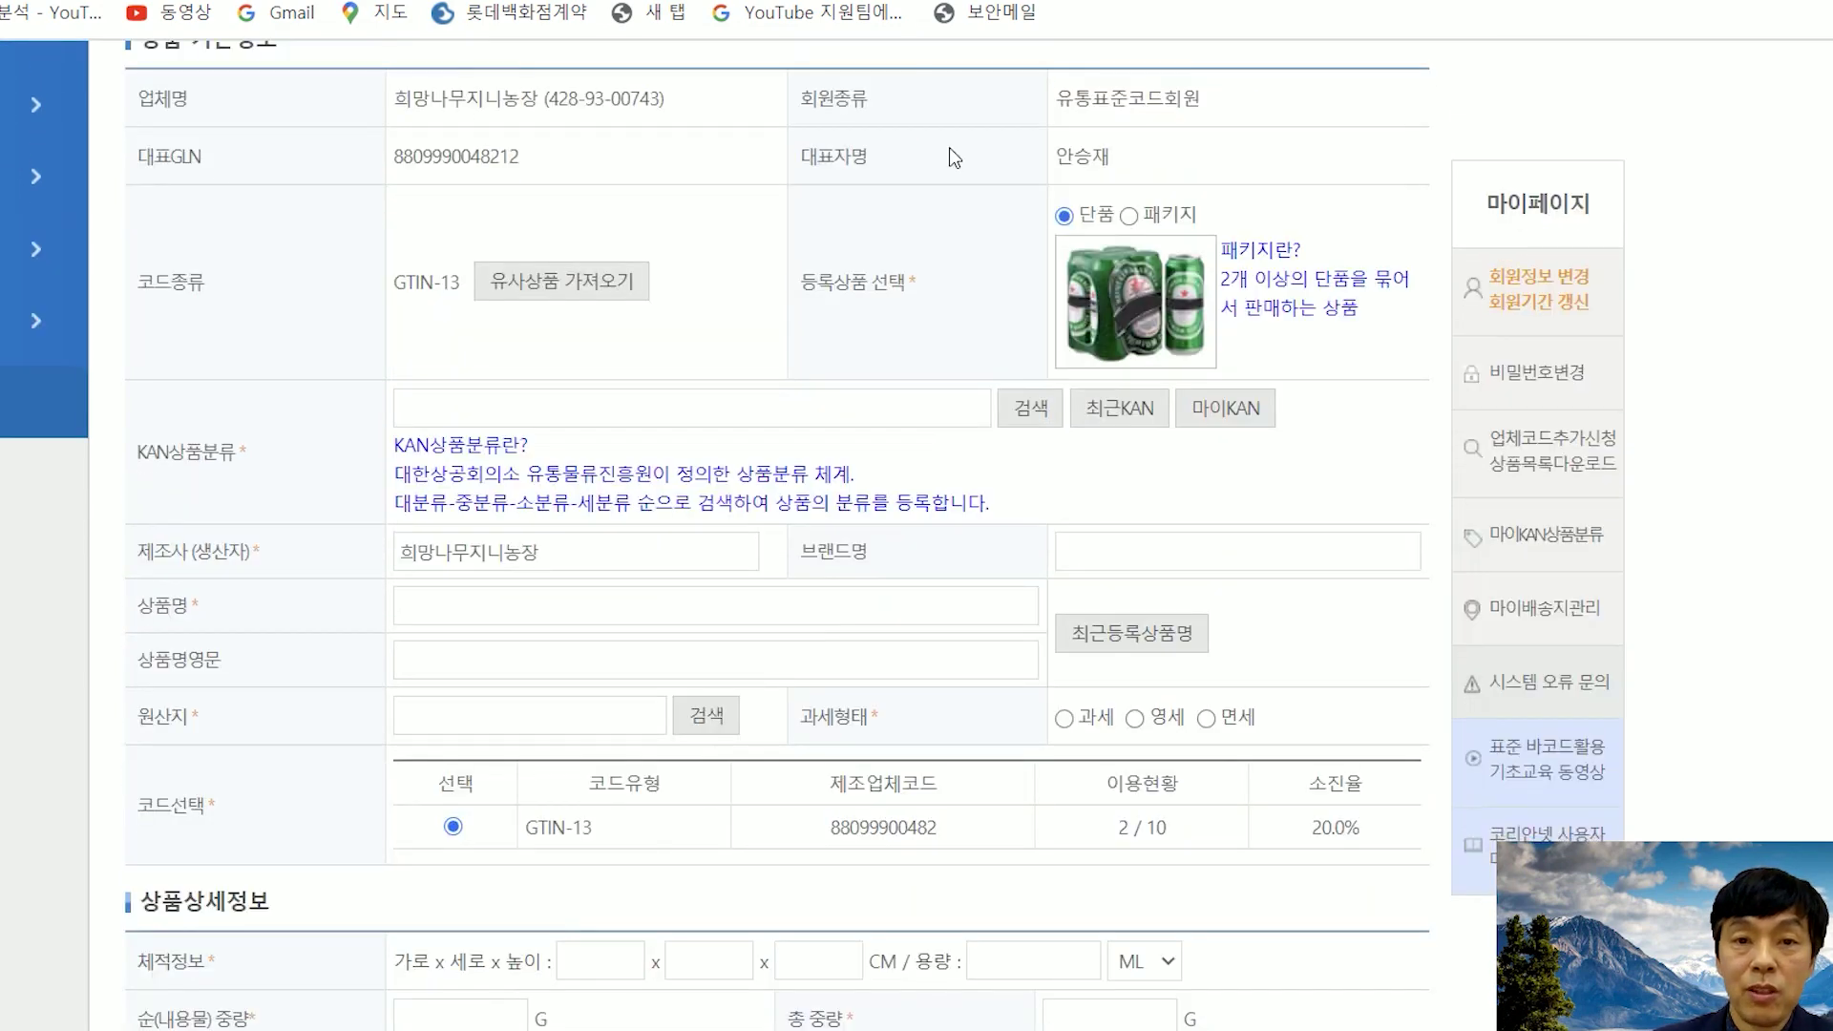
mouse_move(802, 330)
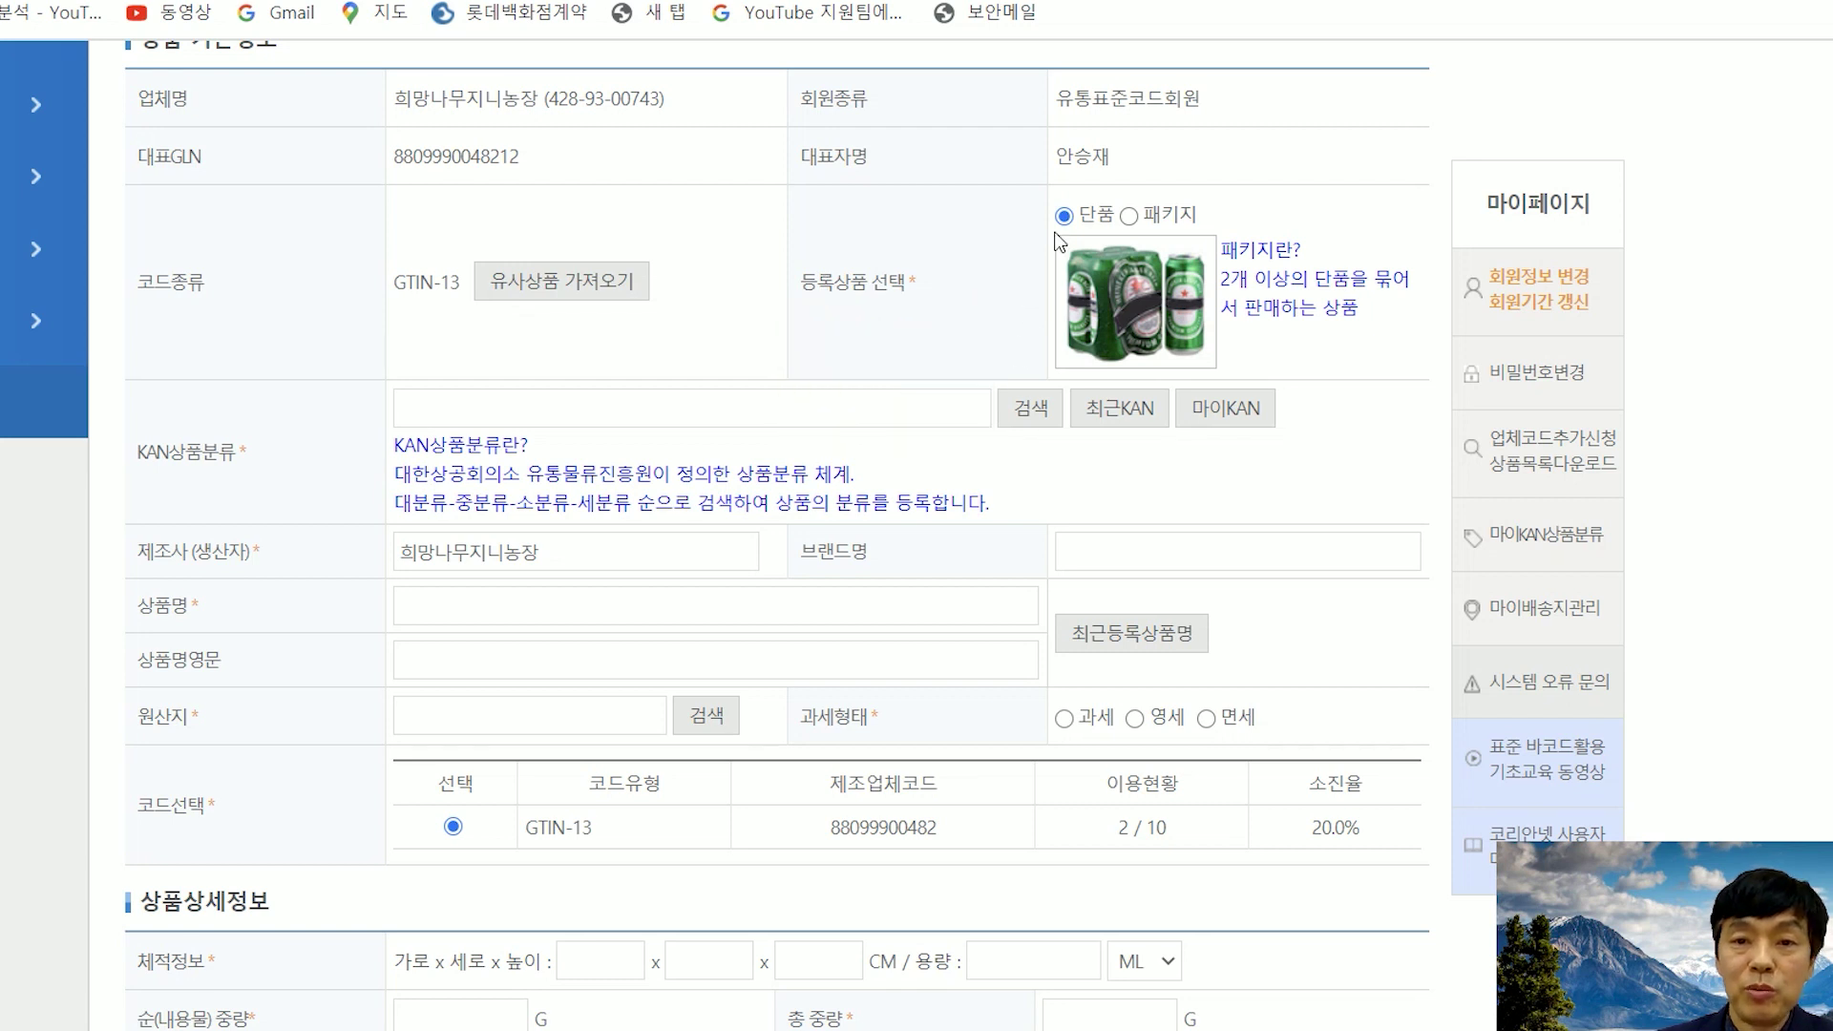
left_click(1133, 216)
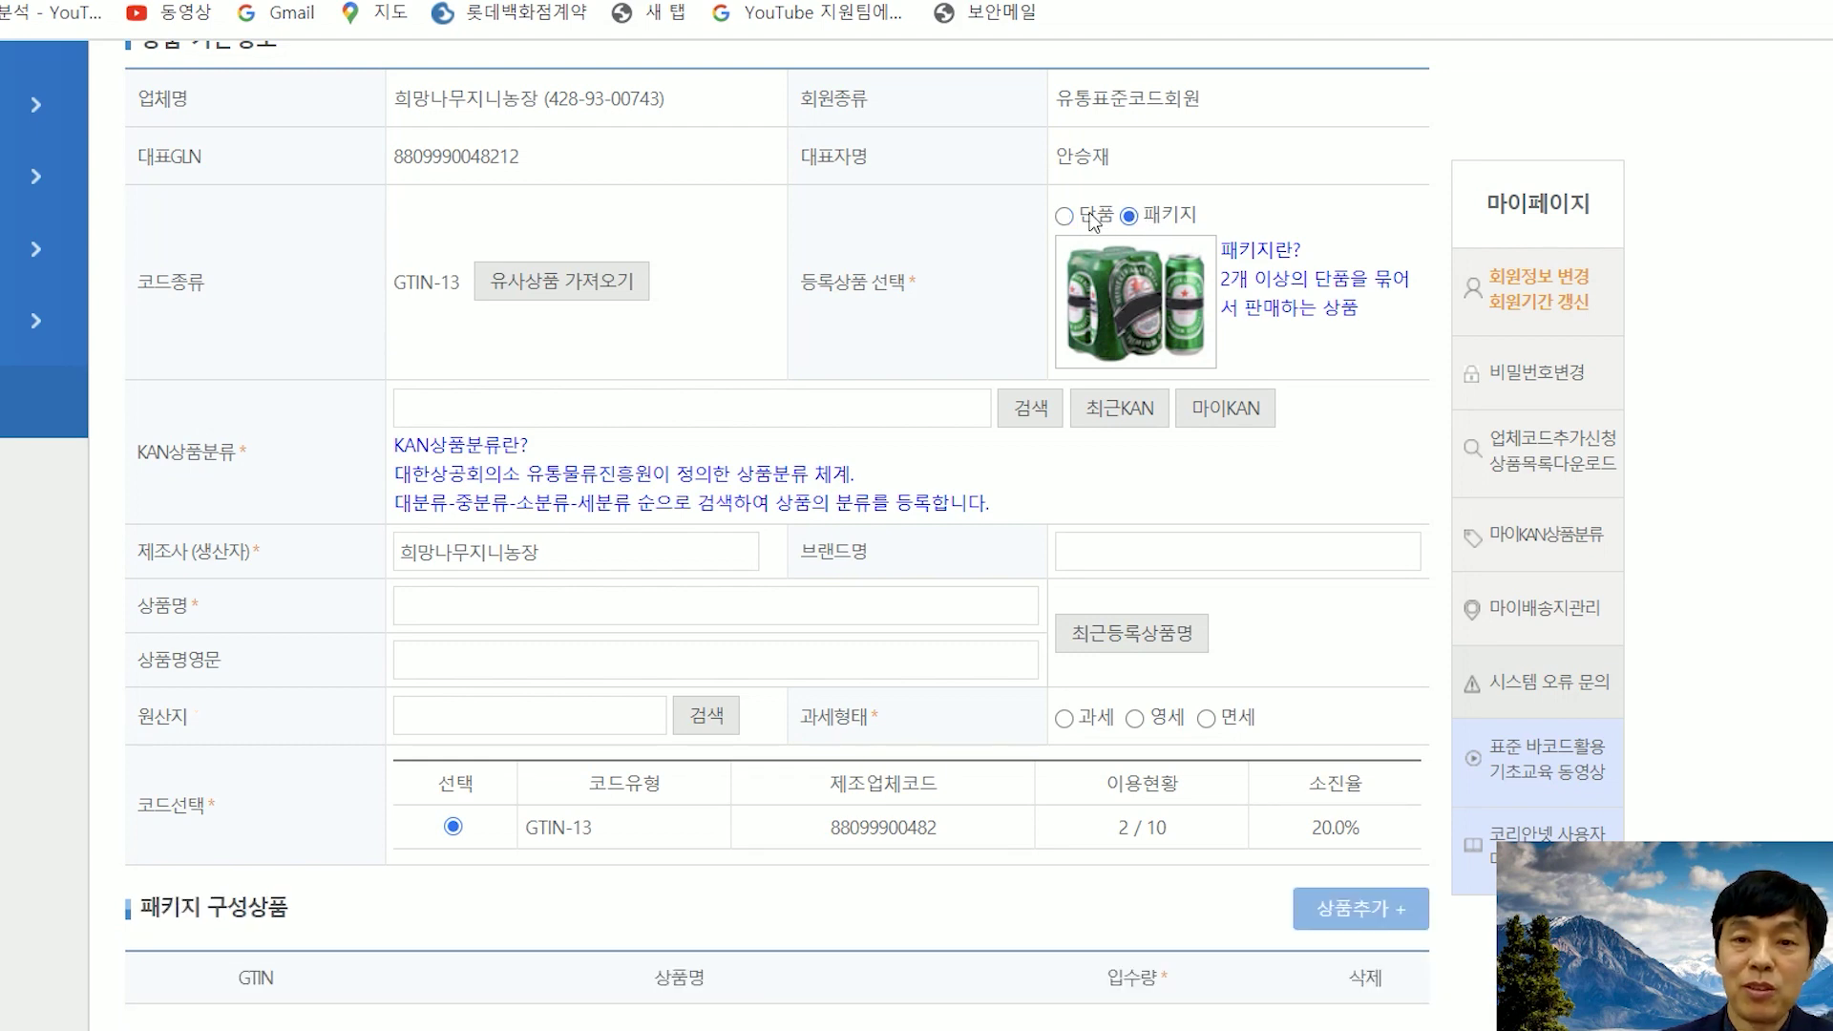
left_click(1066, 216)
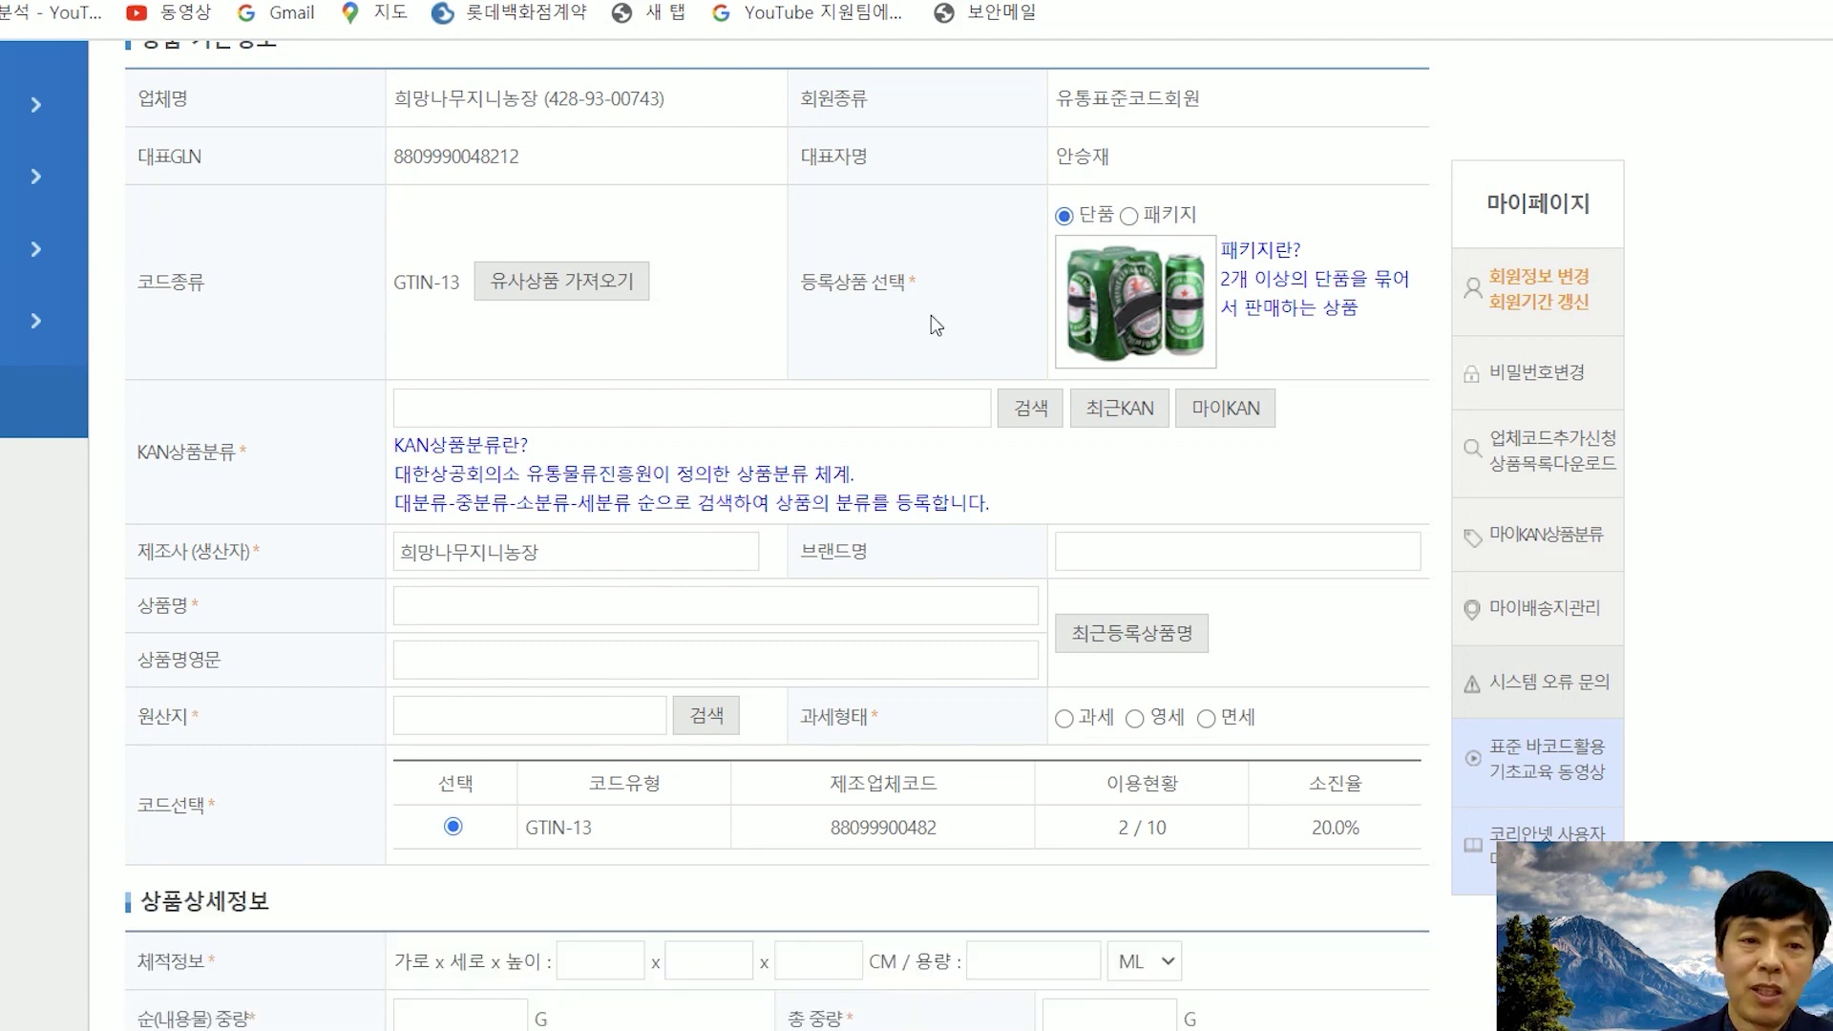
- Enter the product's brand name in 브랜드명
scroll(933, 315, "down", 3)
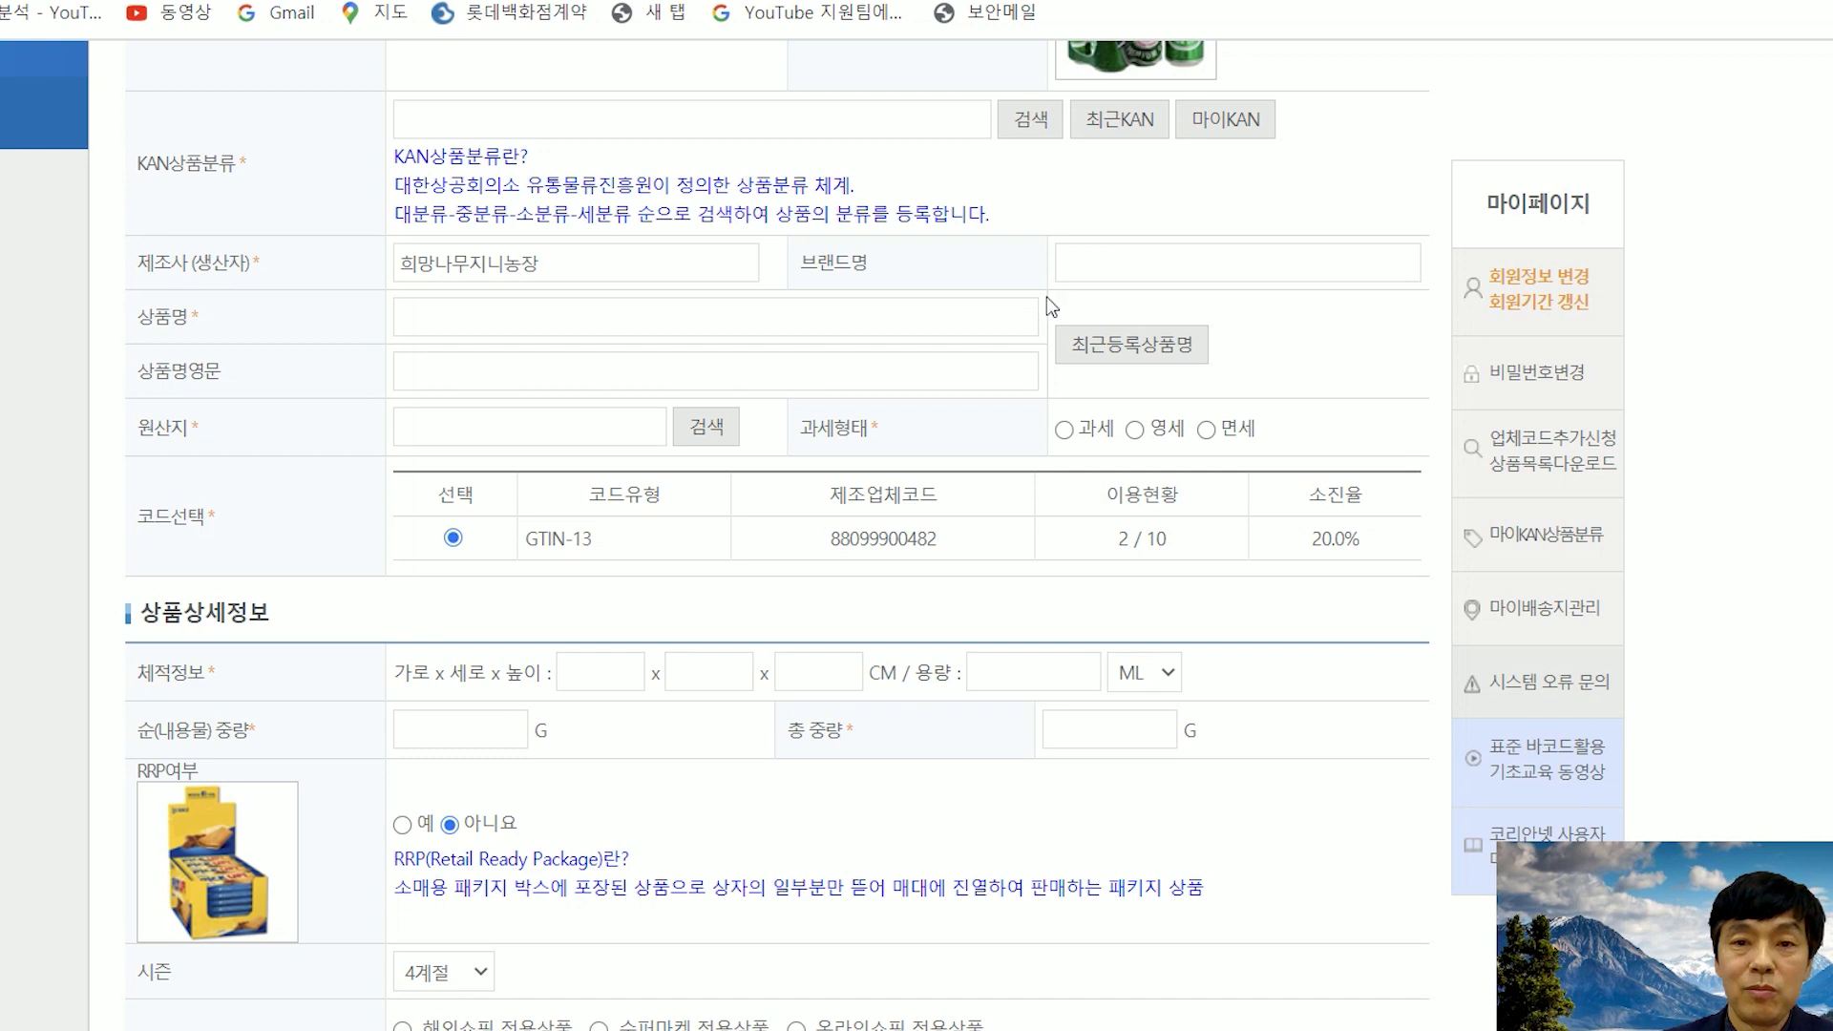
left_click(1096, 263)
type("aha")
key("BackSpace")
key("BackSpace")
key("BackSpace")
type("몸ㄱ")
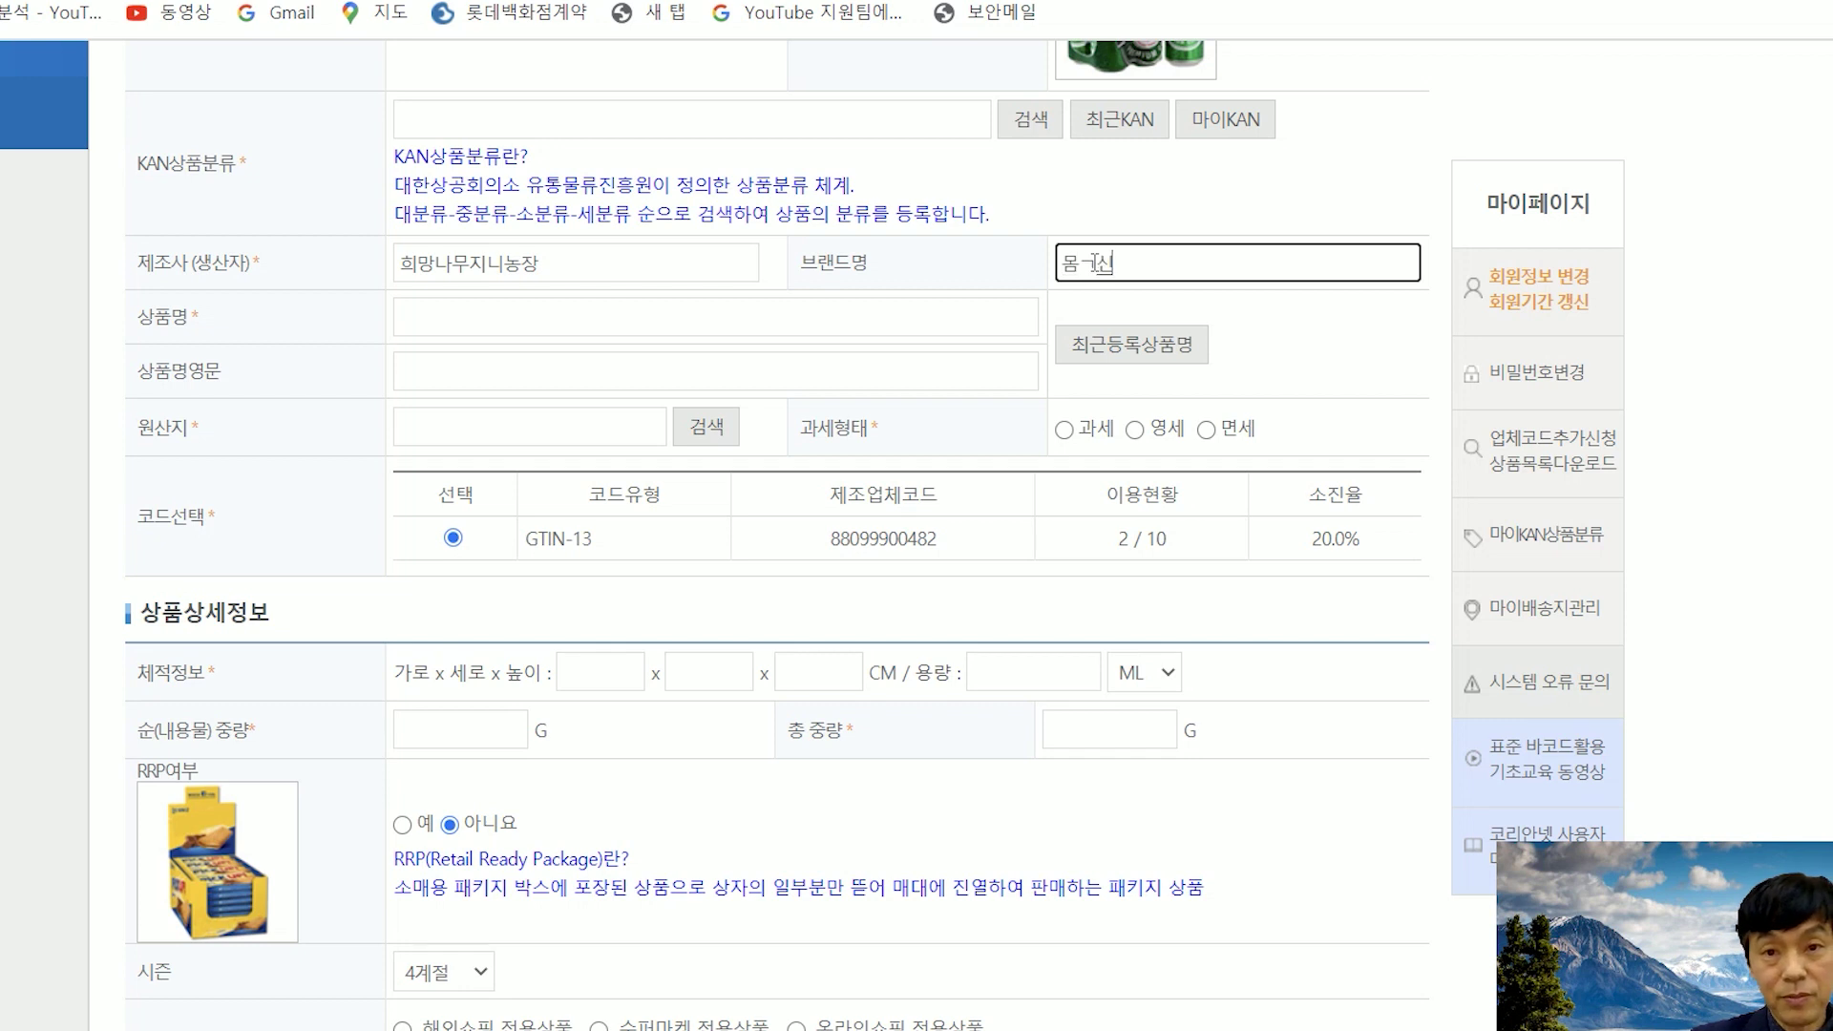
key("BackSpace")
- Name the product 꿀스틱 (English name honey) and set its origin to 대한민국
left_click(775, 325)
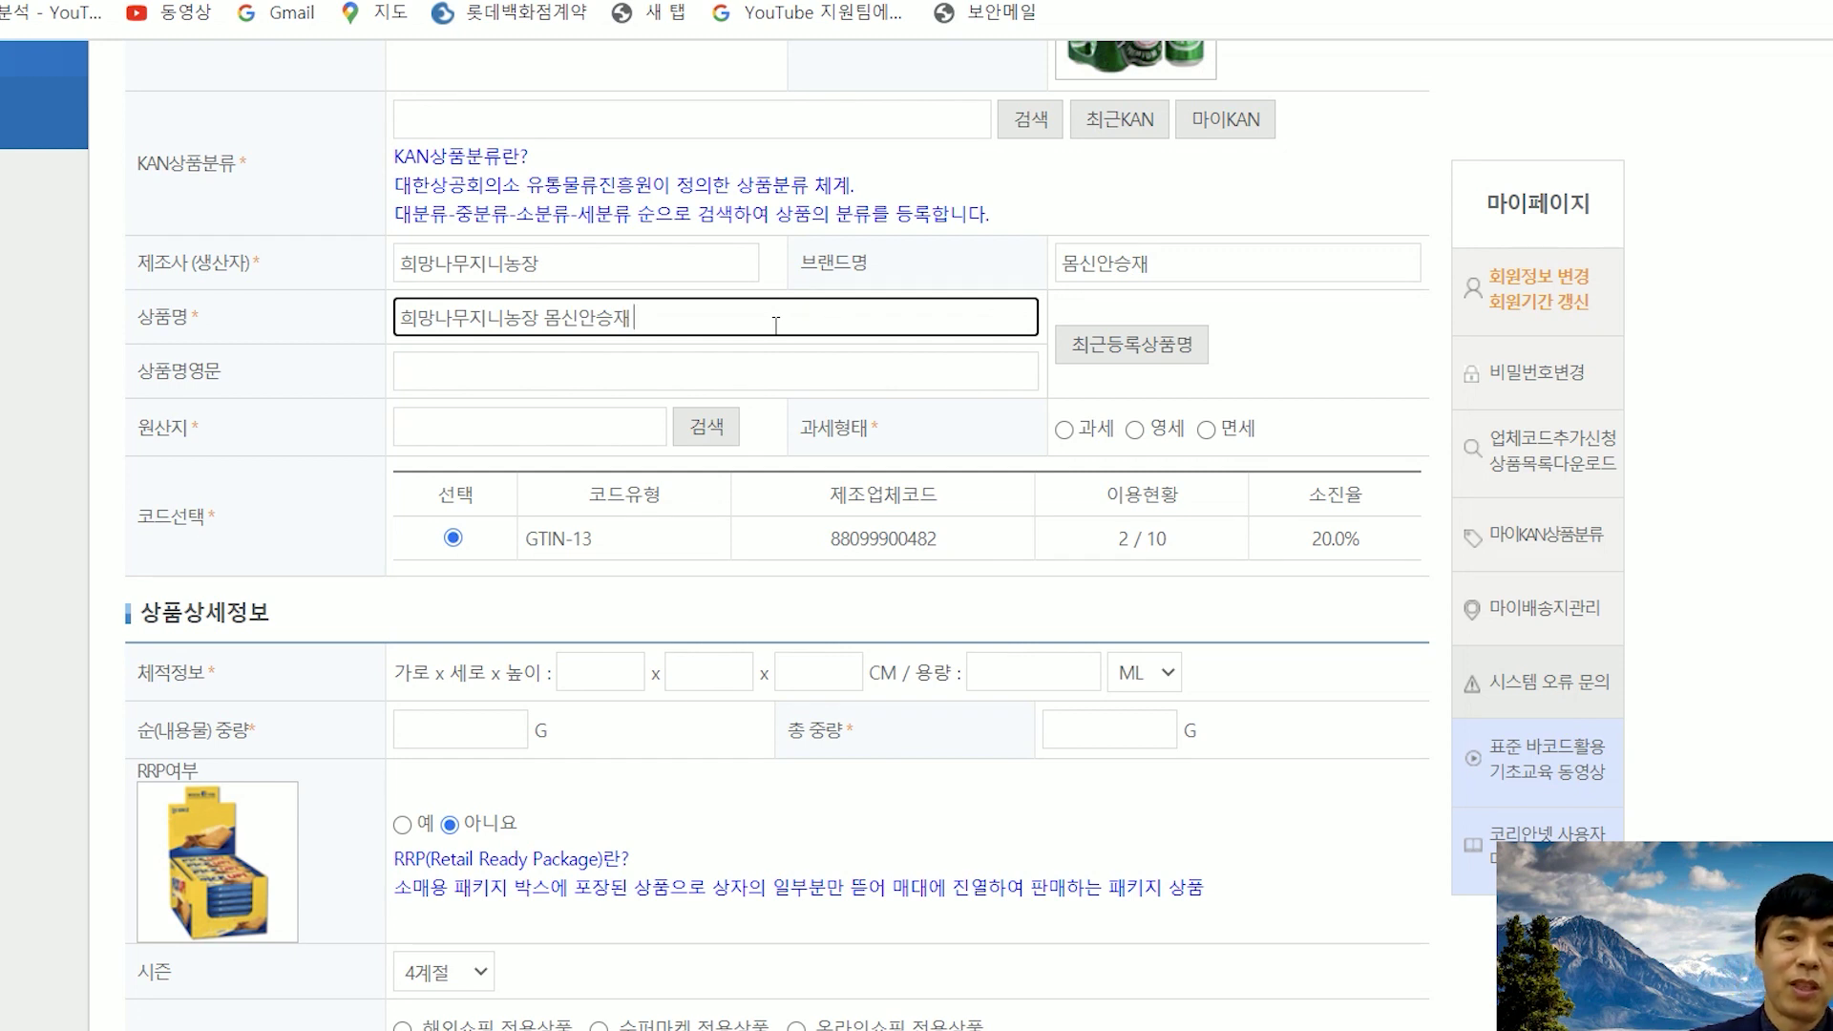
key("BackSpace")
key("BackSpace")
key("BackSpace")
key("BackSpace")
key("BackSpace")
key("BackSpace")
key("BackSpace")
key("BackSpace")
key("BackSpace")
key("BackSpace")
key("BackSpace")
key("BackSpace")
key("BackSpace")
key("BackSpace")
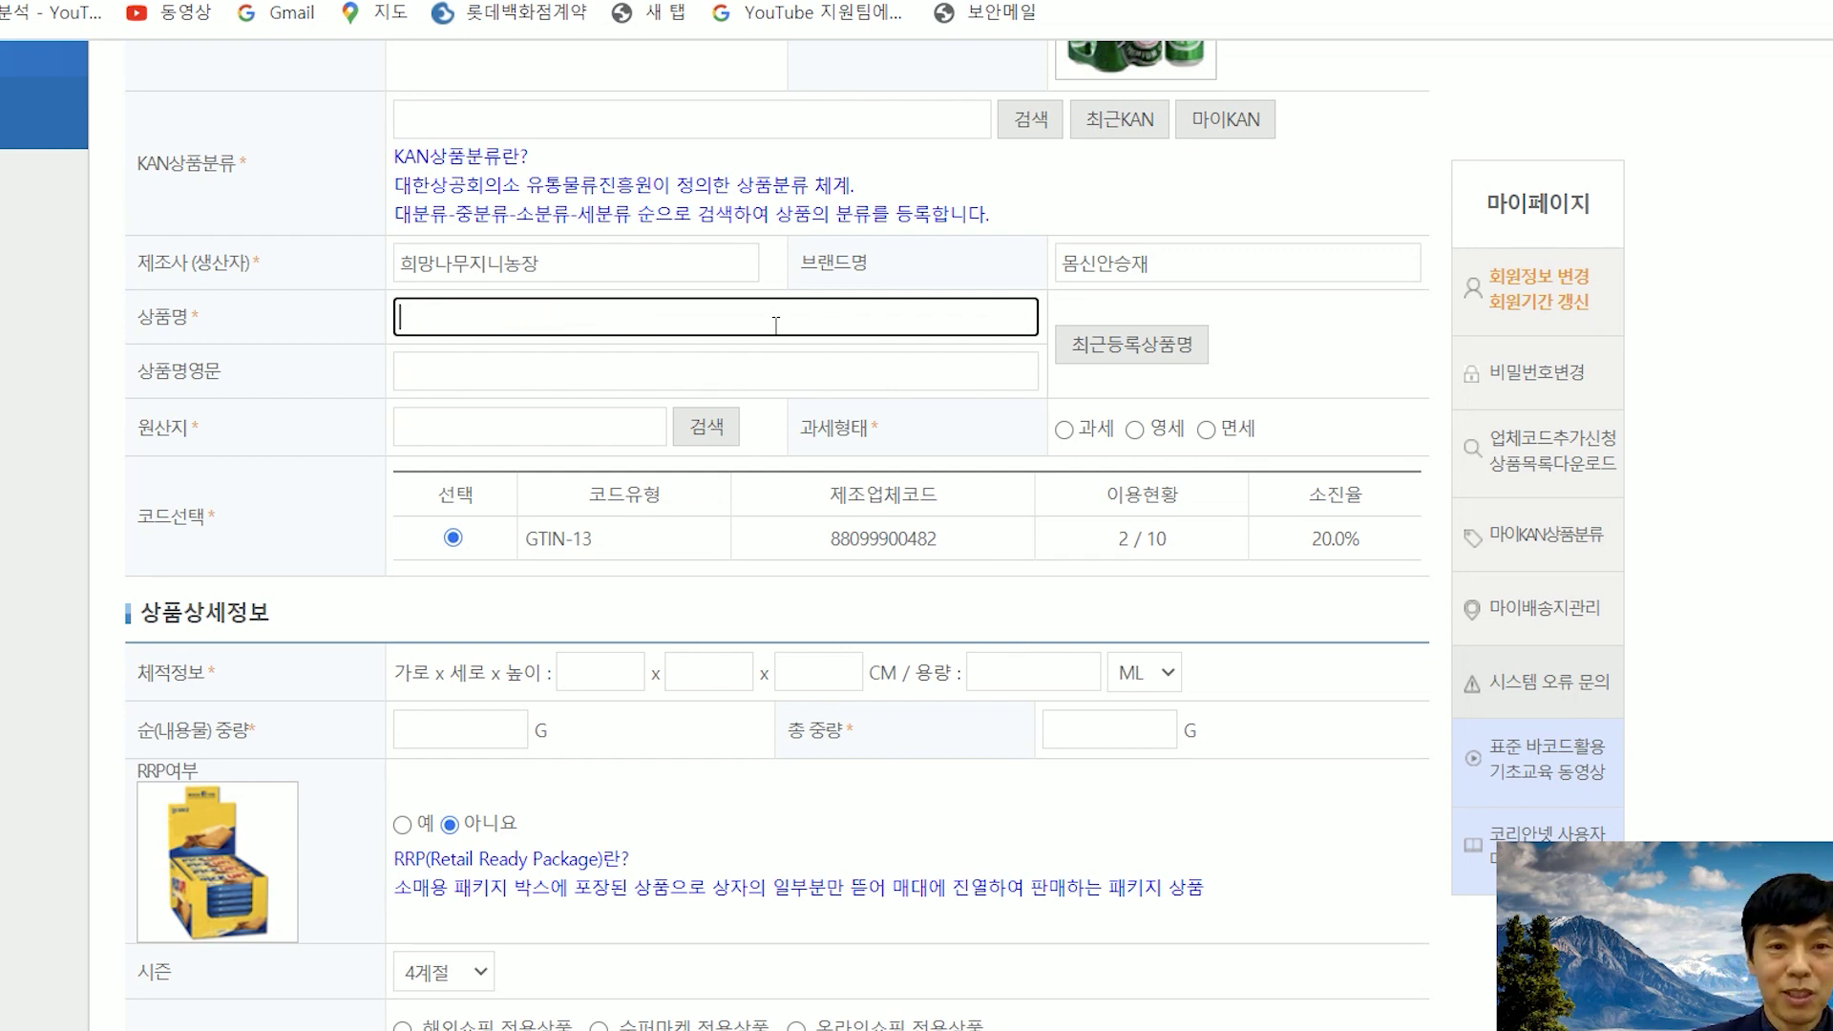
type("꿀스티")
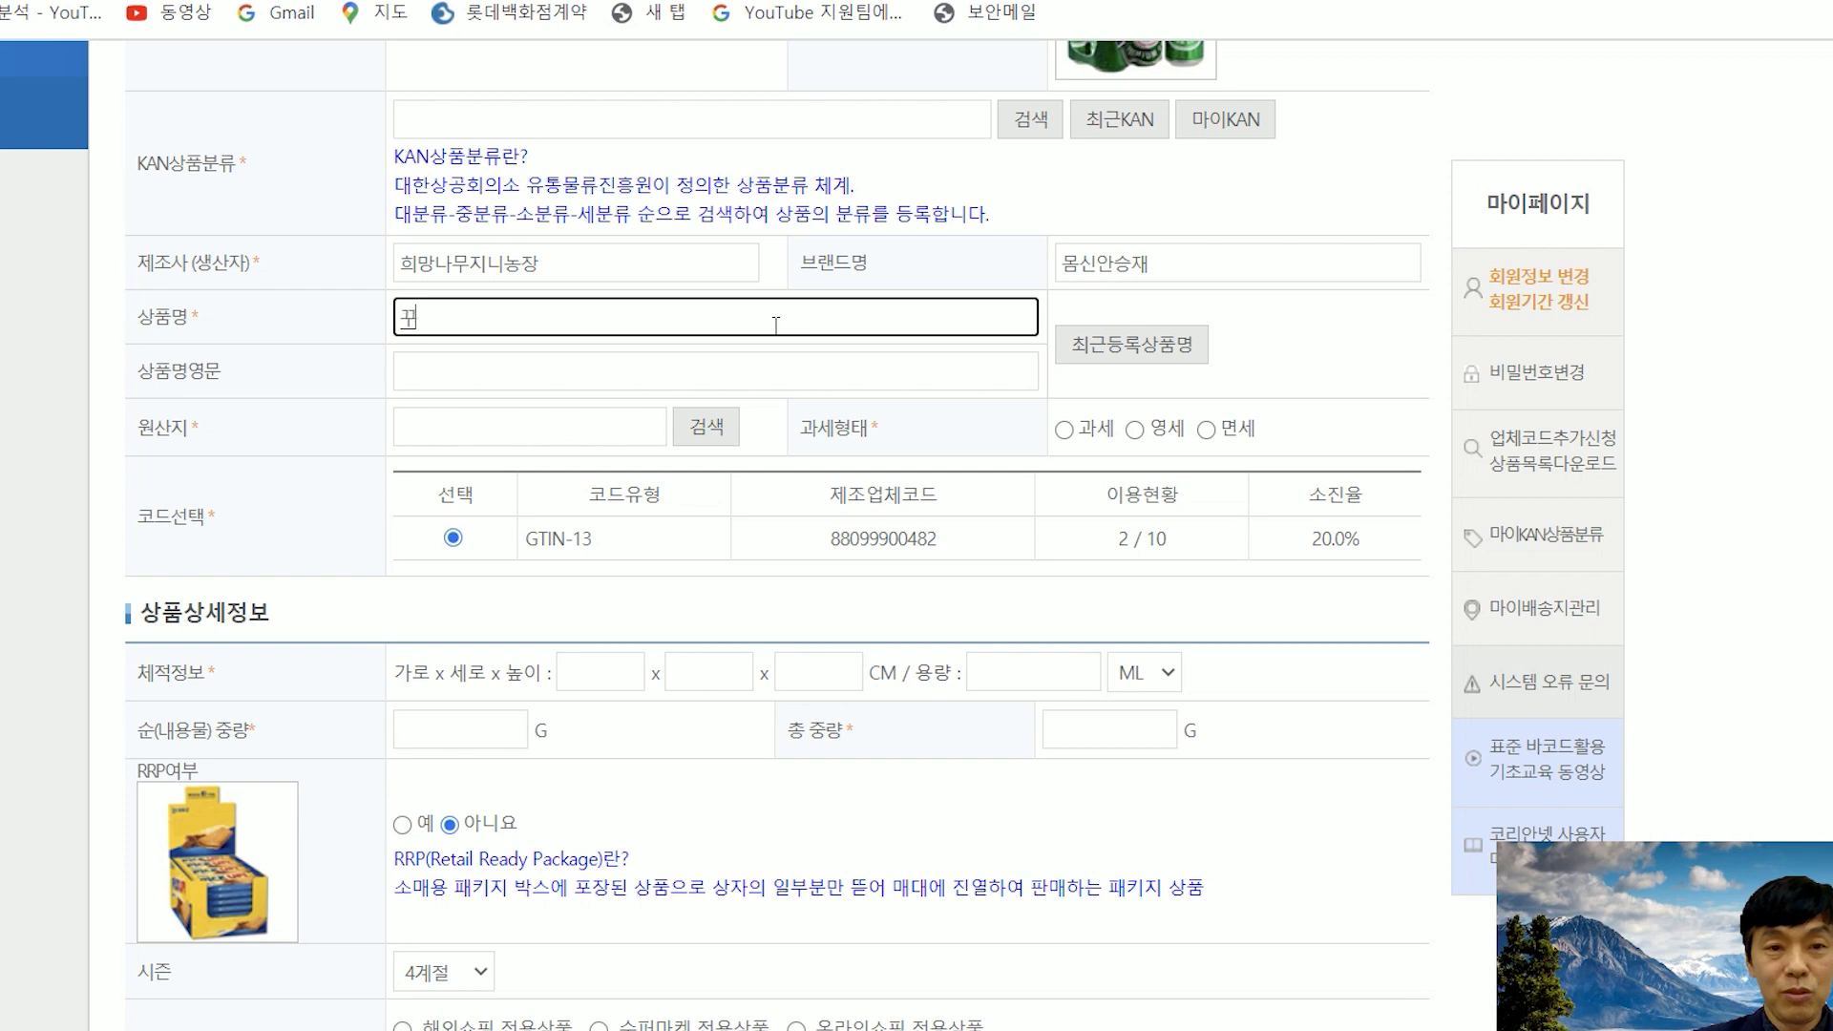
left_click(744, 371)
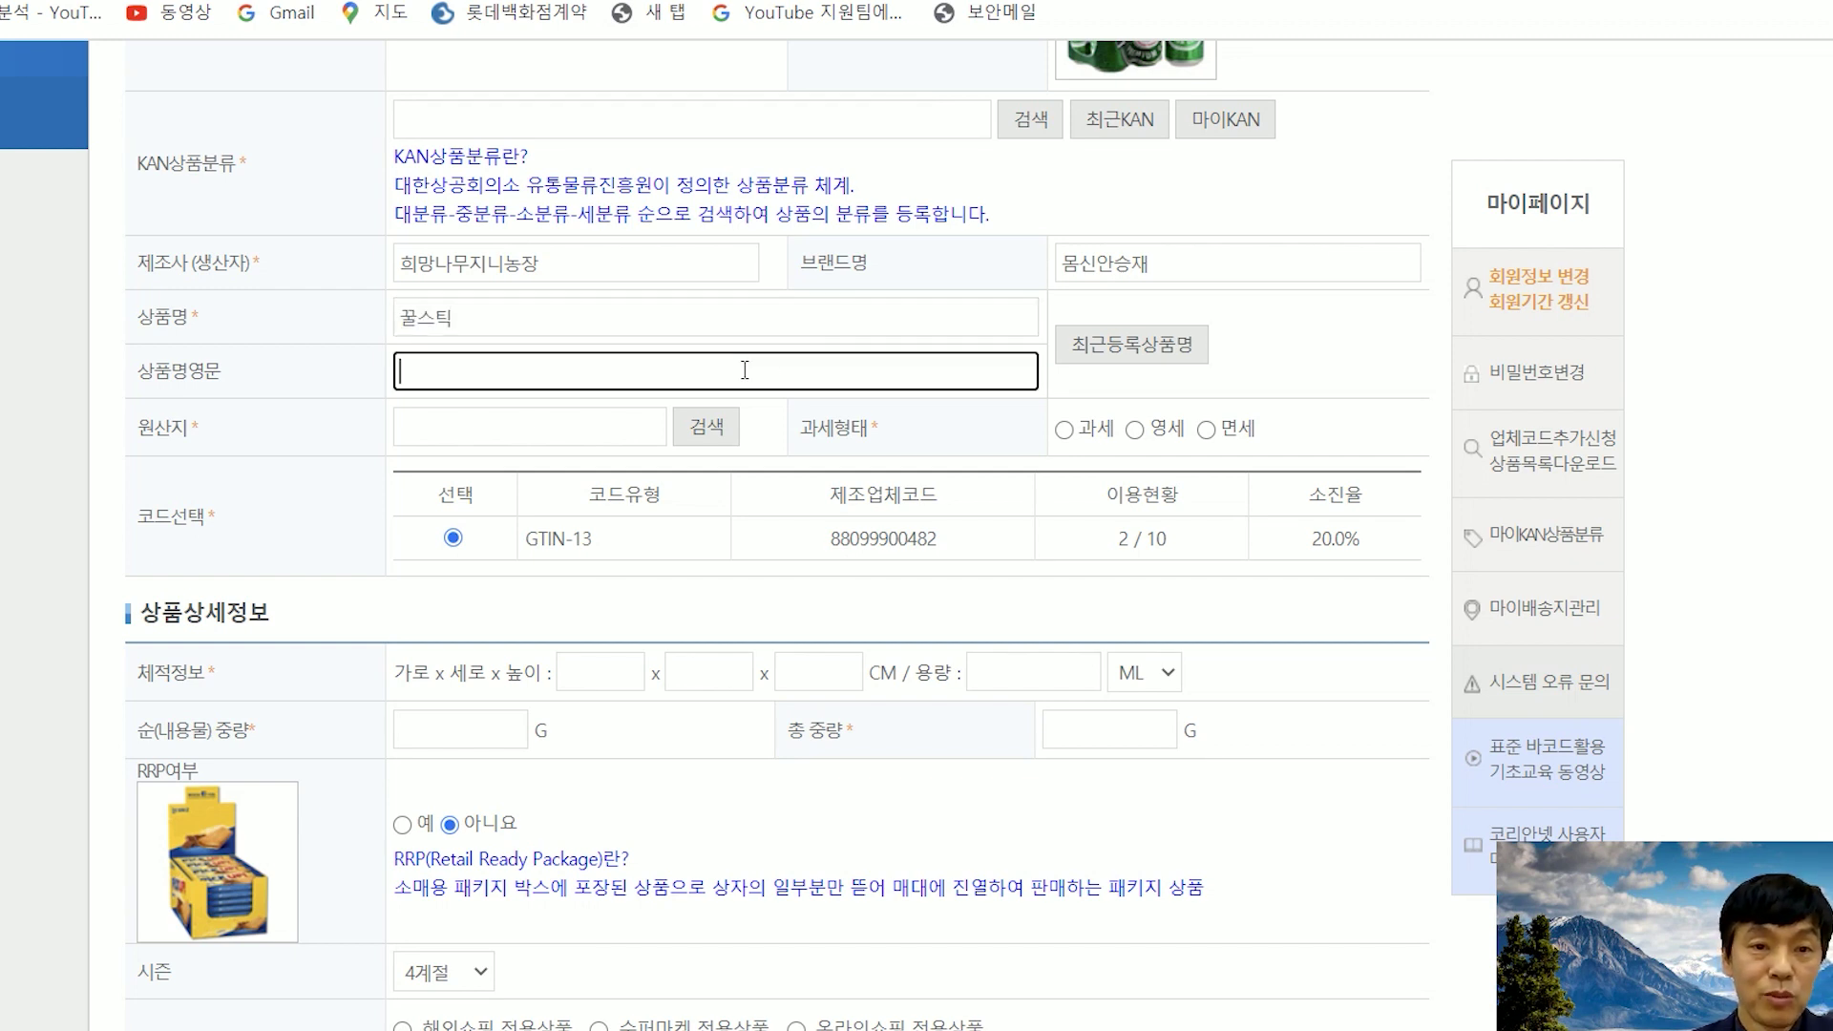
type("honey")
left_click(1321, 363)
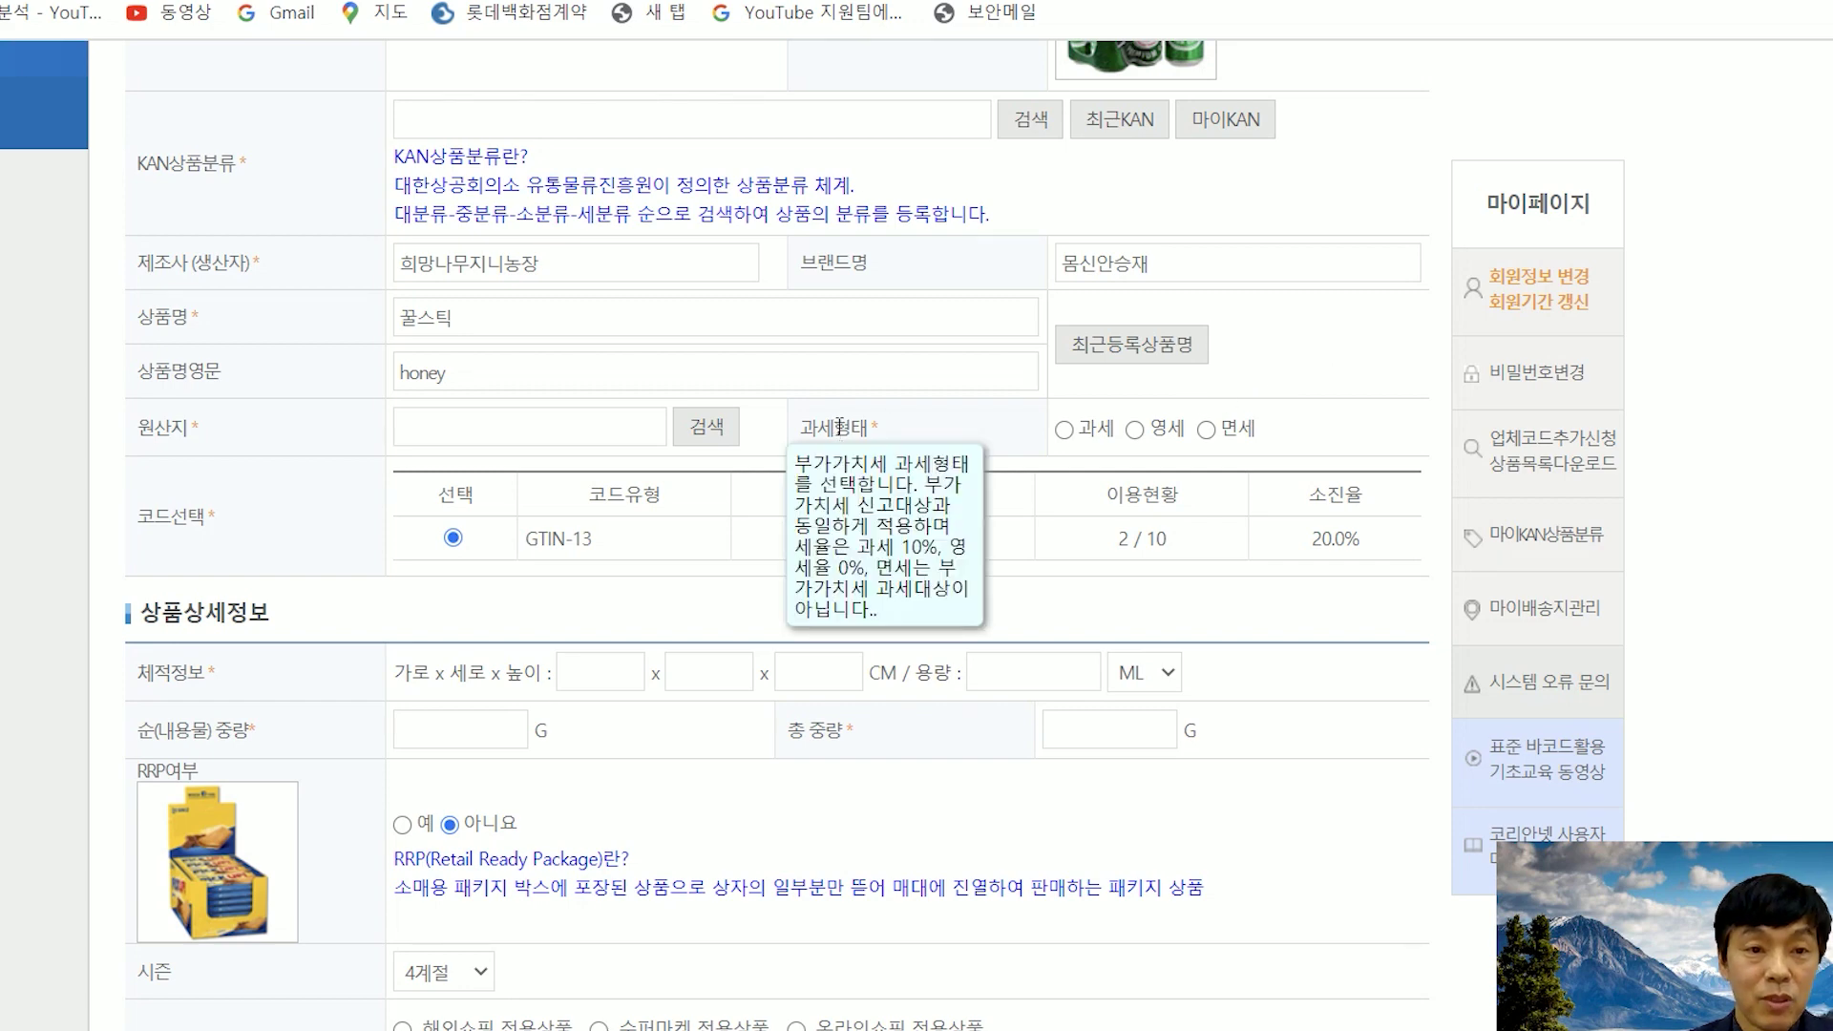
left_click(704, 434)
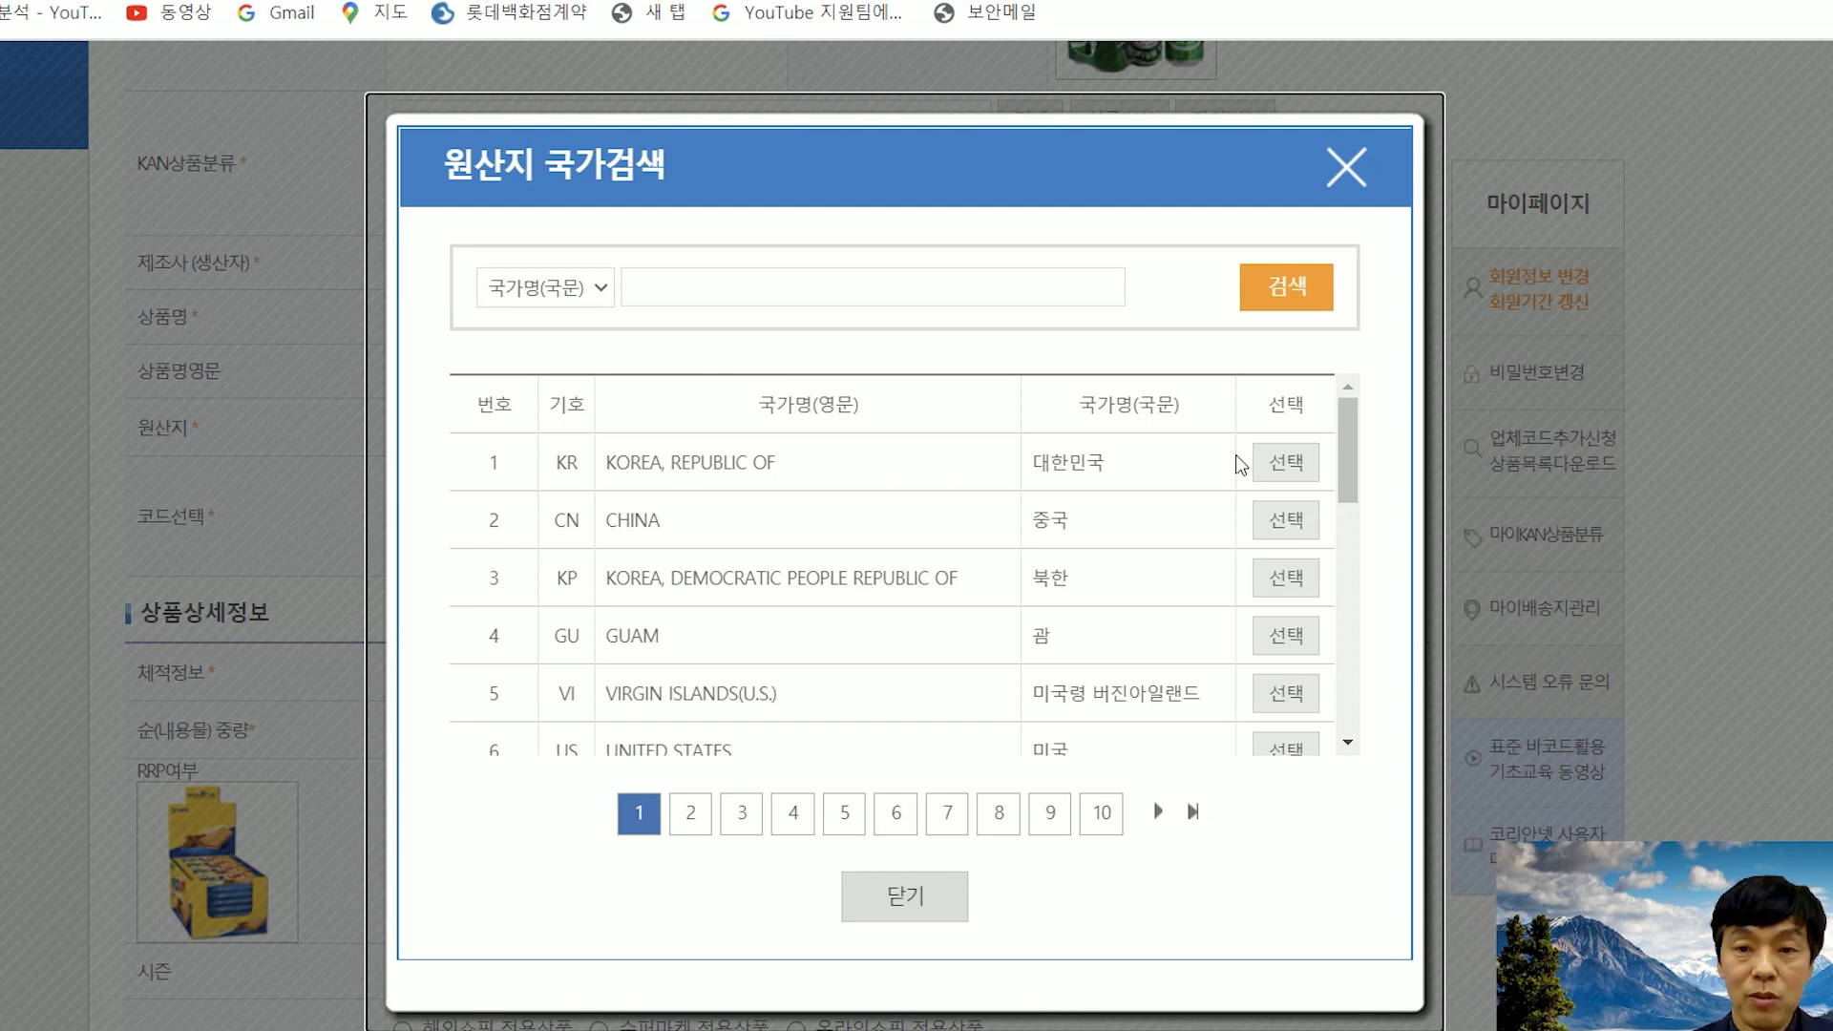
left_click(1304, 478)
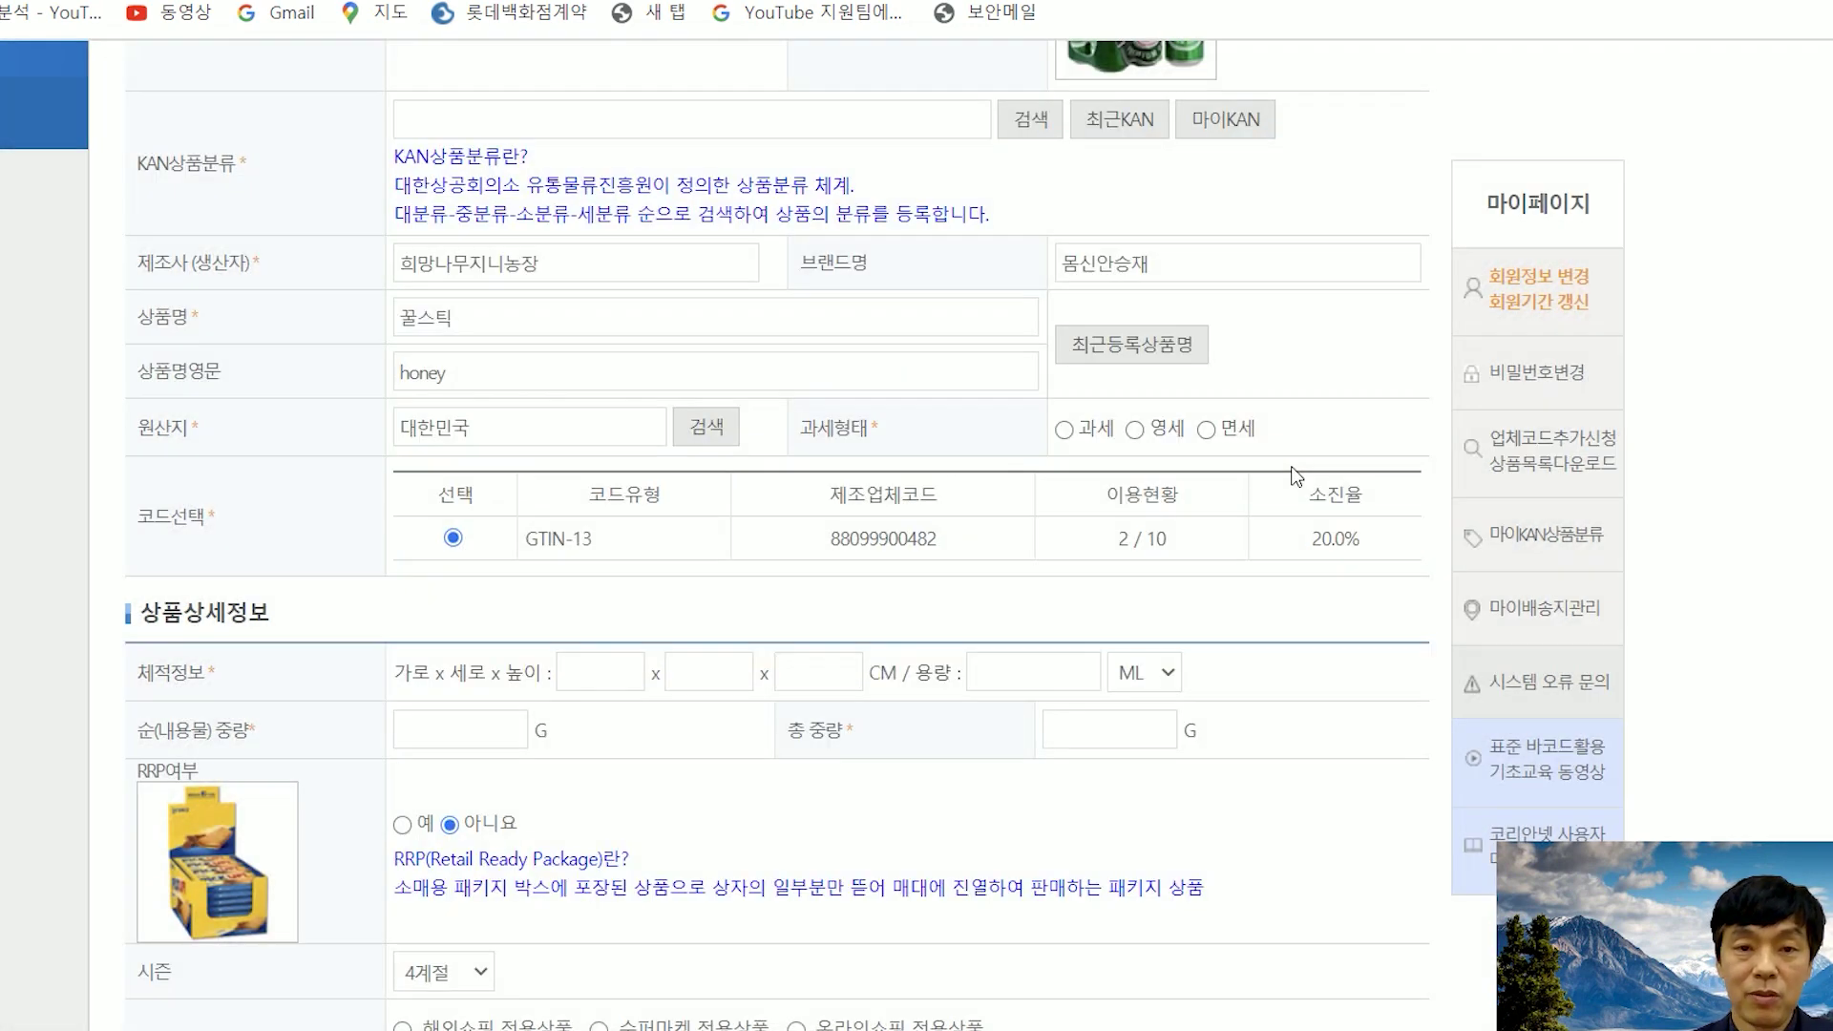
scroll(1161, 547, "down", 1)
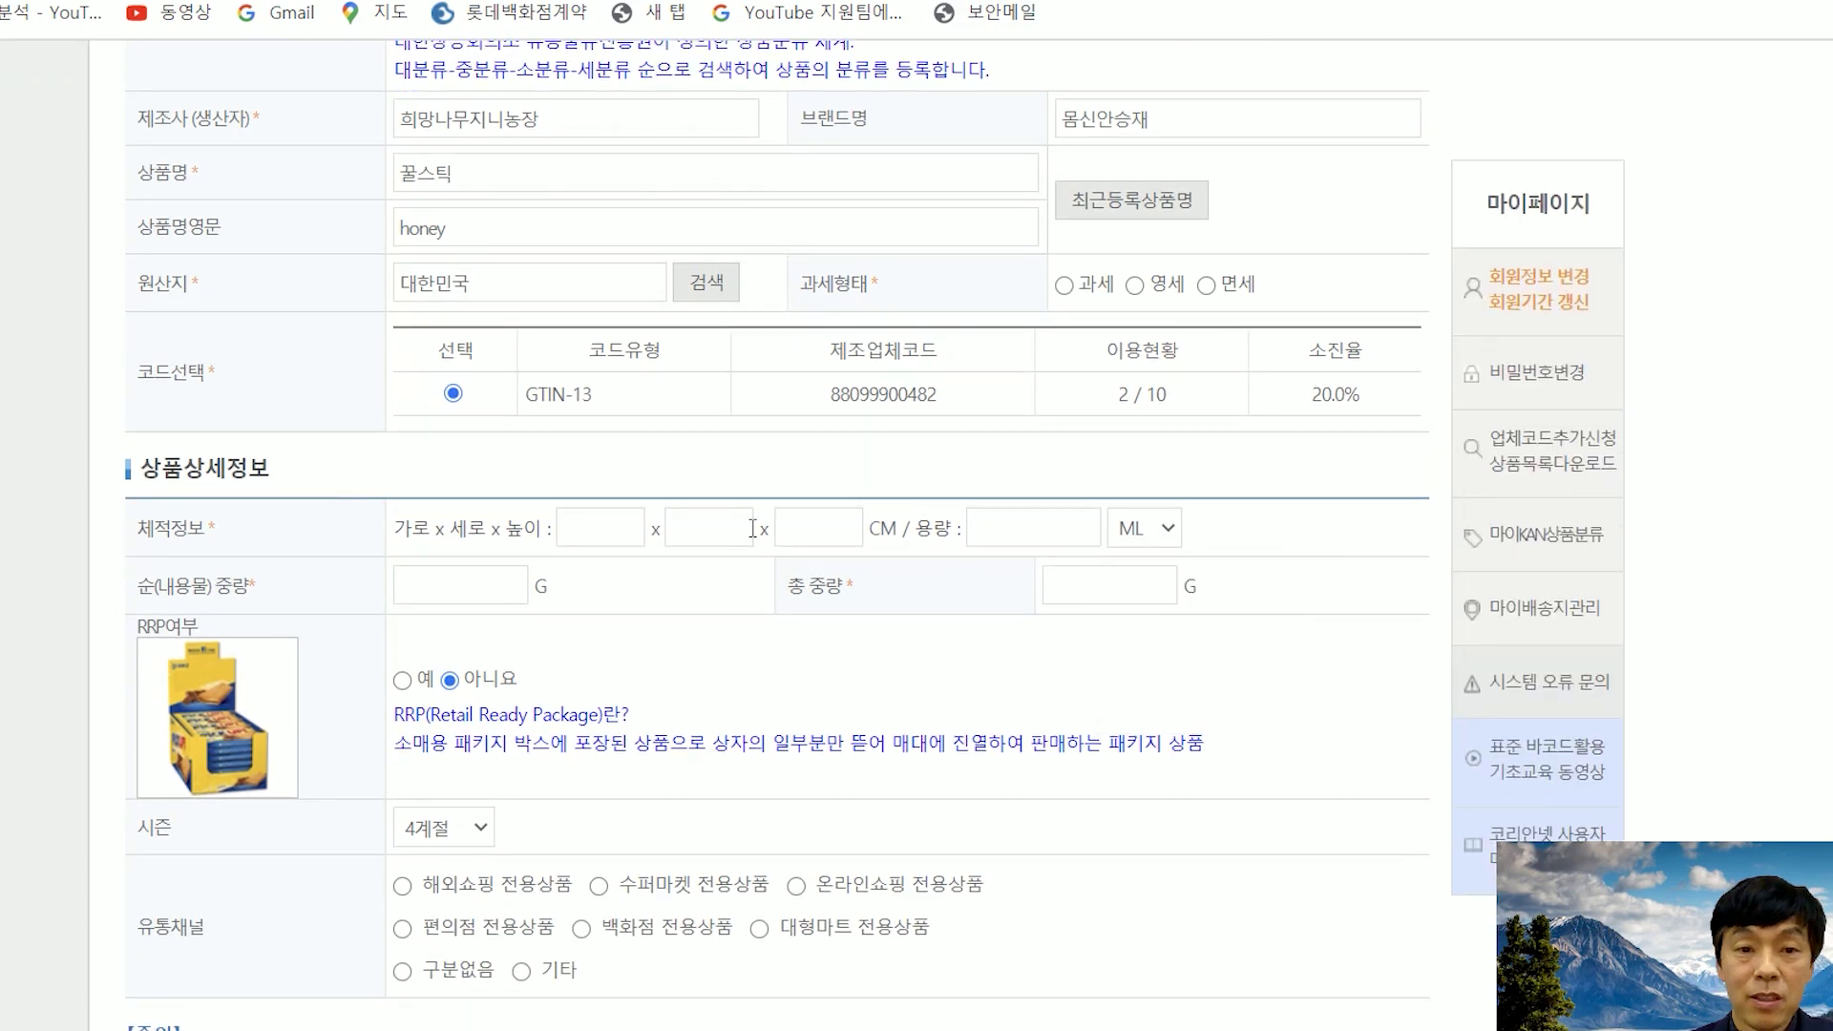
scroll(754, 528, "down", 1)
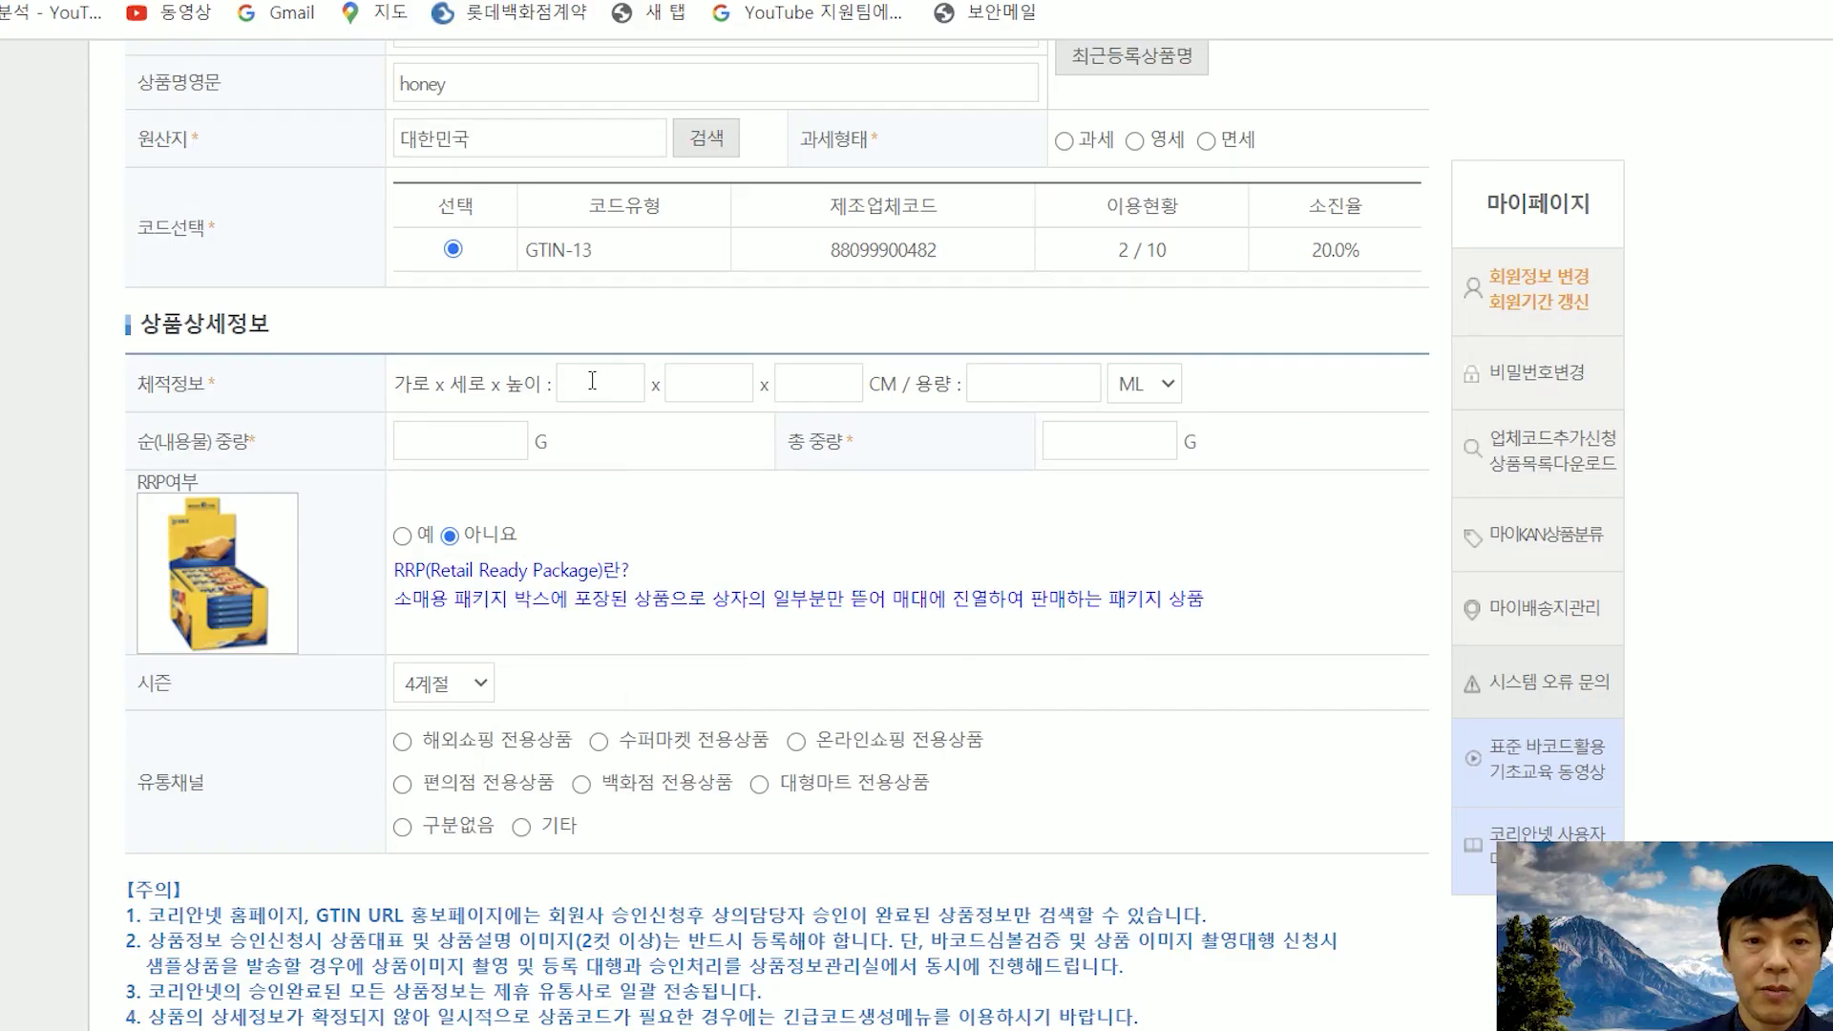
- Enter 20, 10 and 20 in the 가로, 세로 and 높이 boxes
left_click(592, 385)
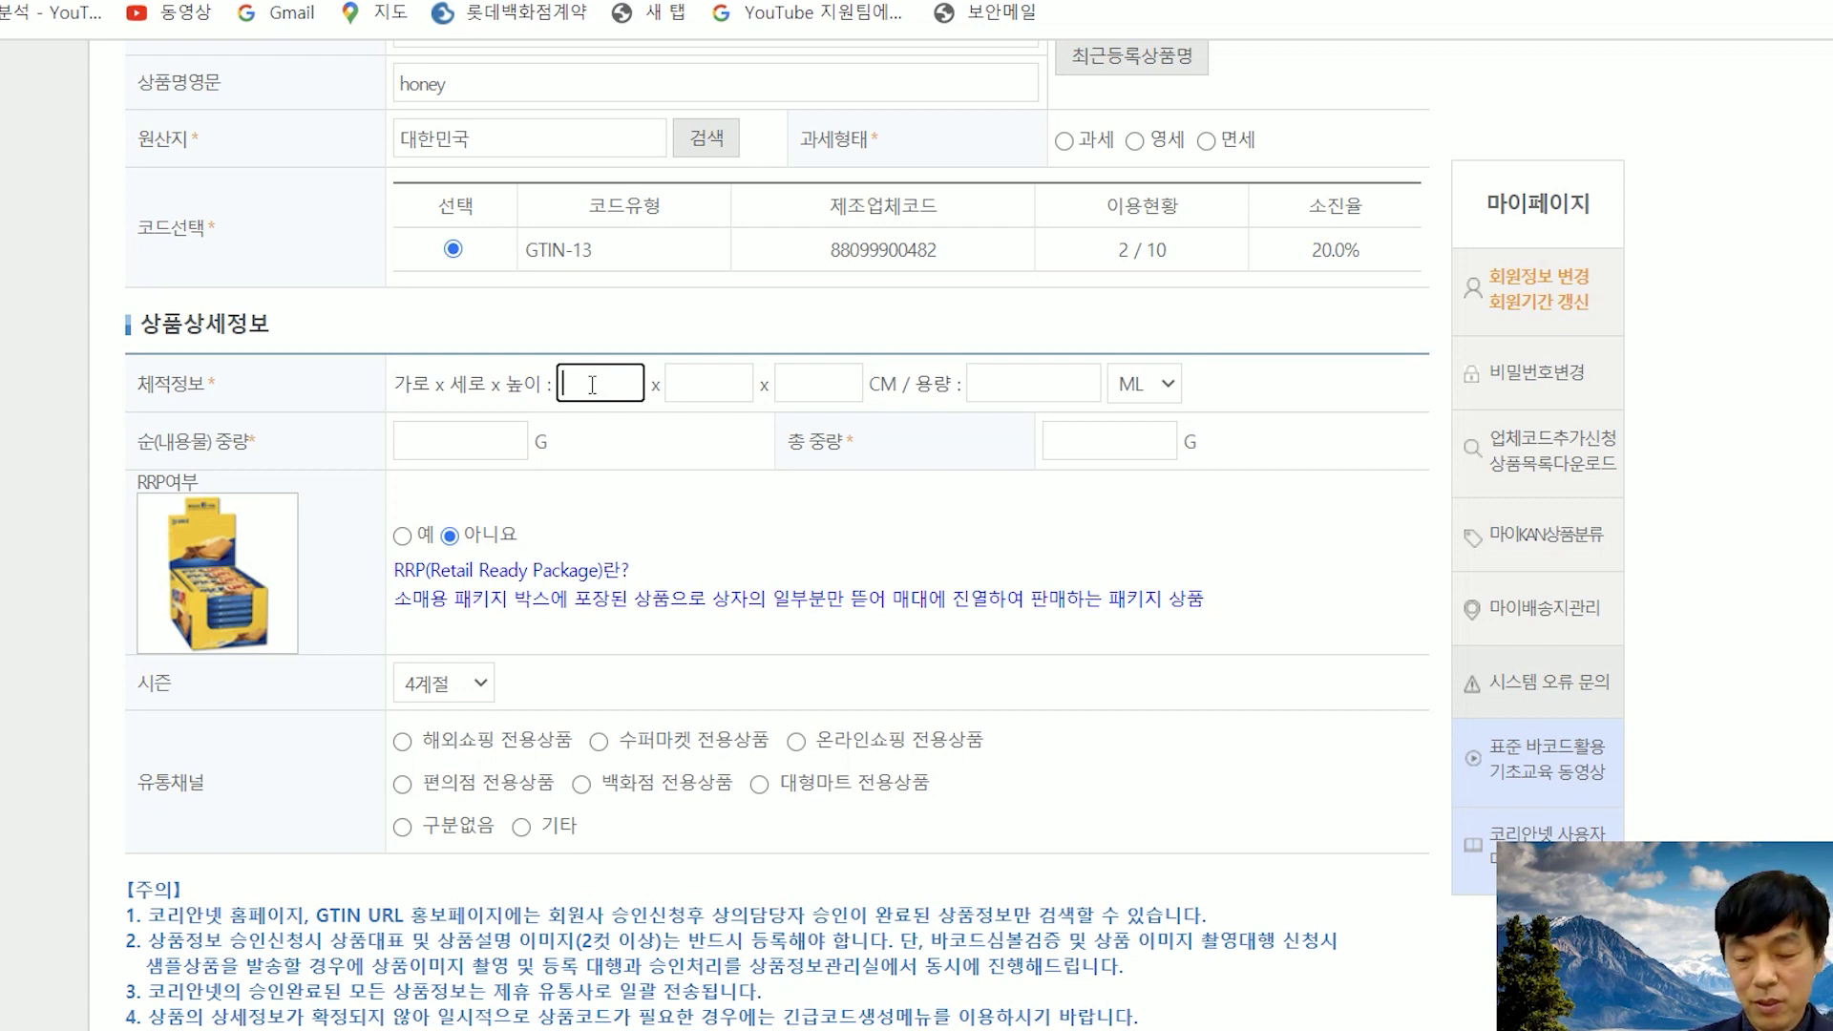
type("100")
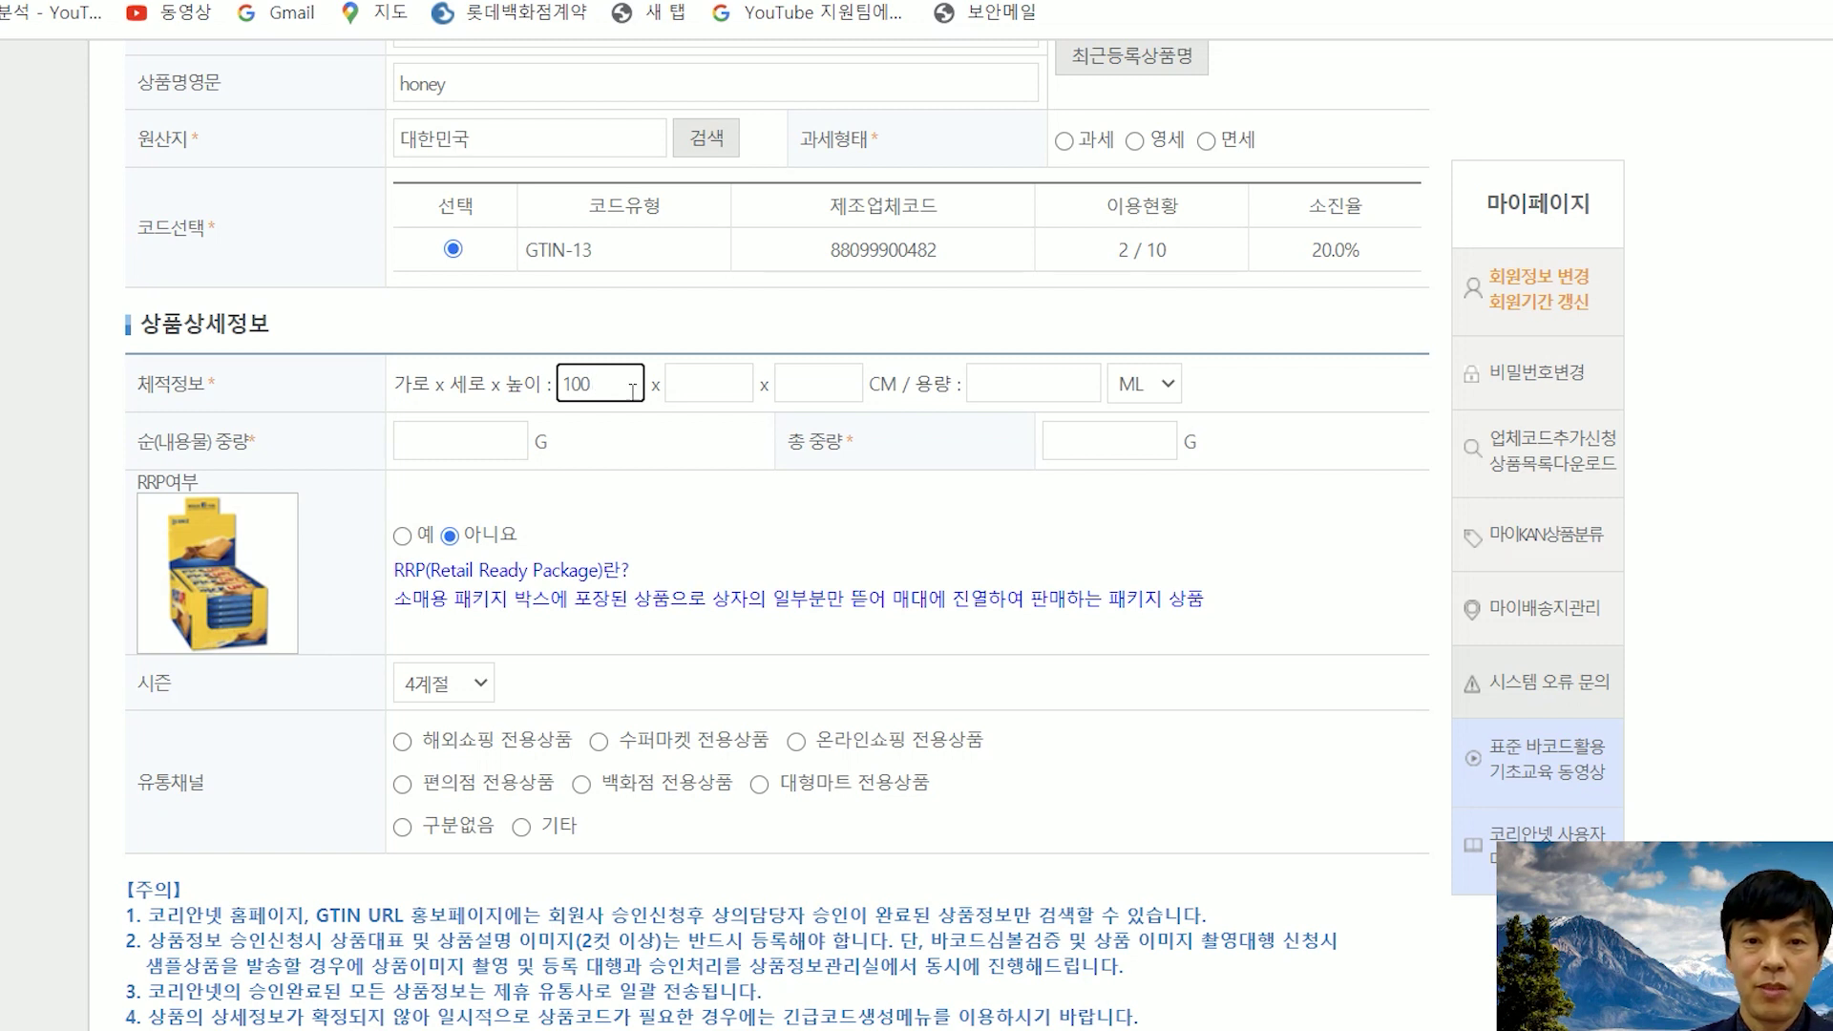
key("BackSpace")
key("BackSpace")
type("20")
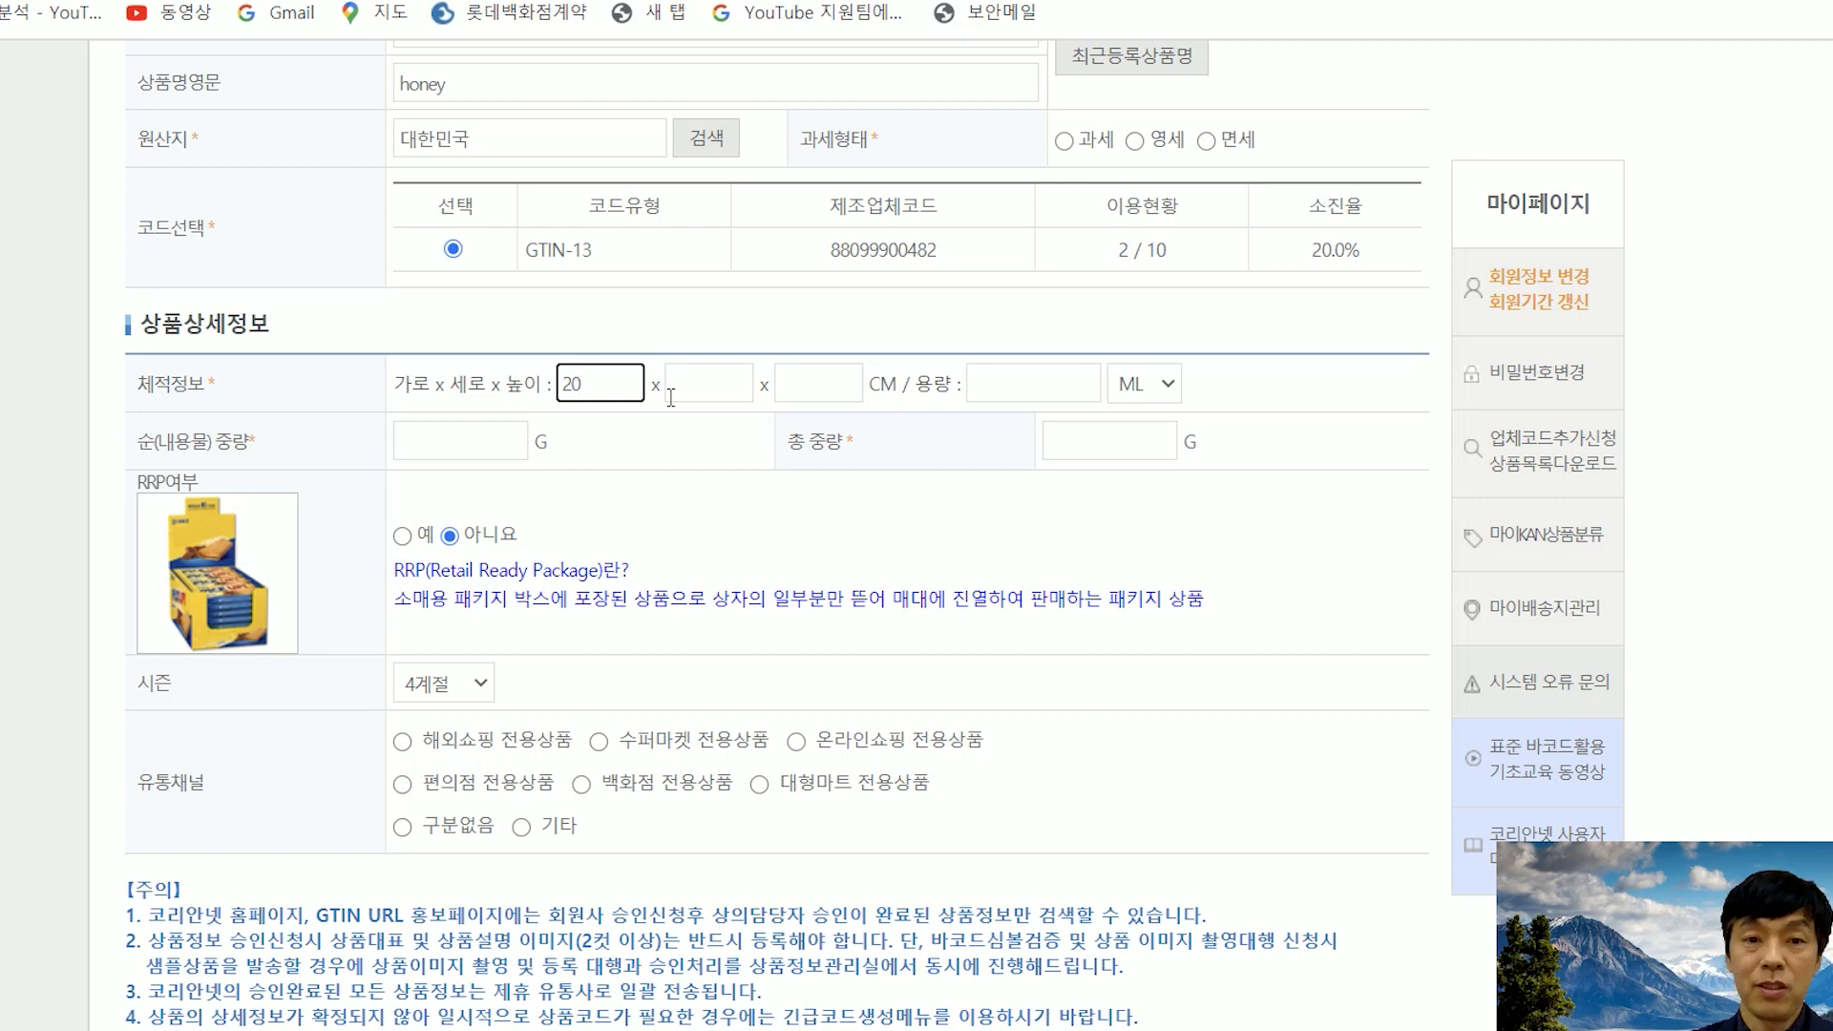
left_click(689, 387)
type("10")
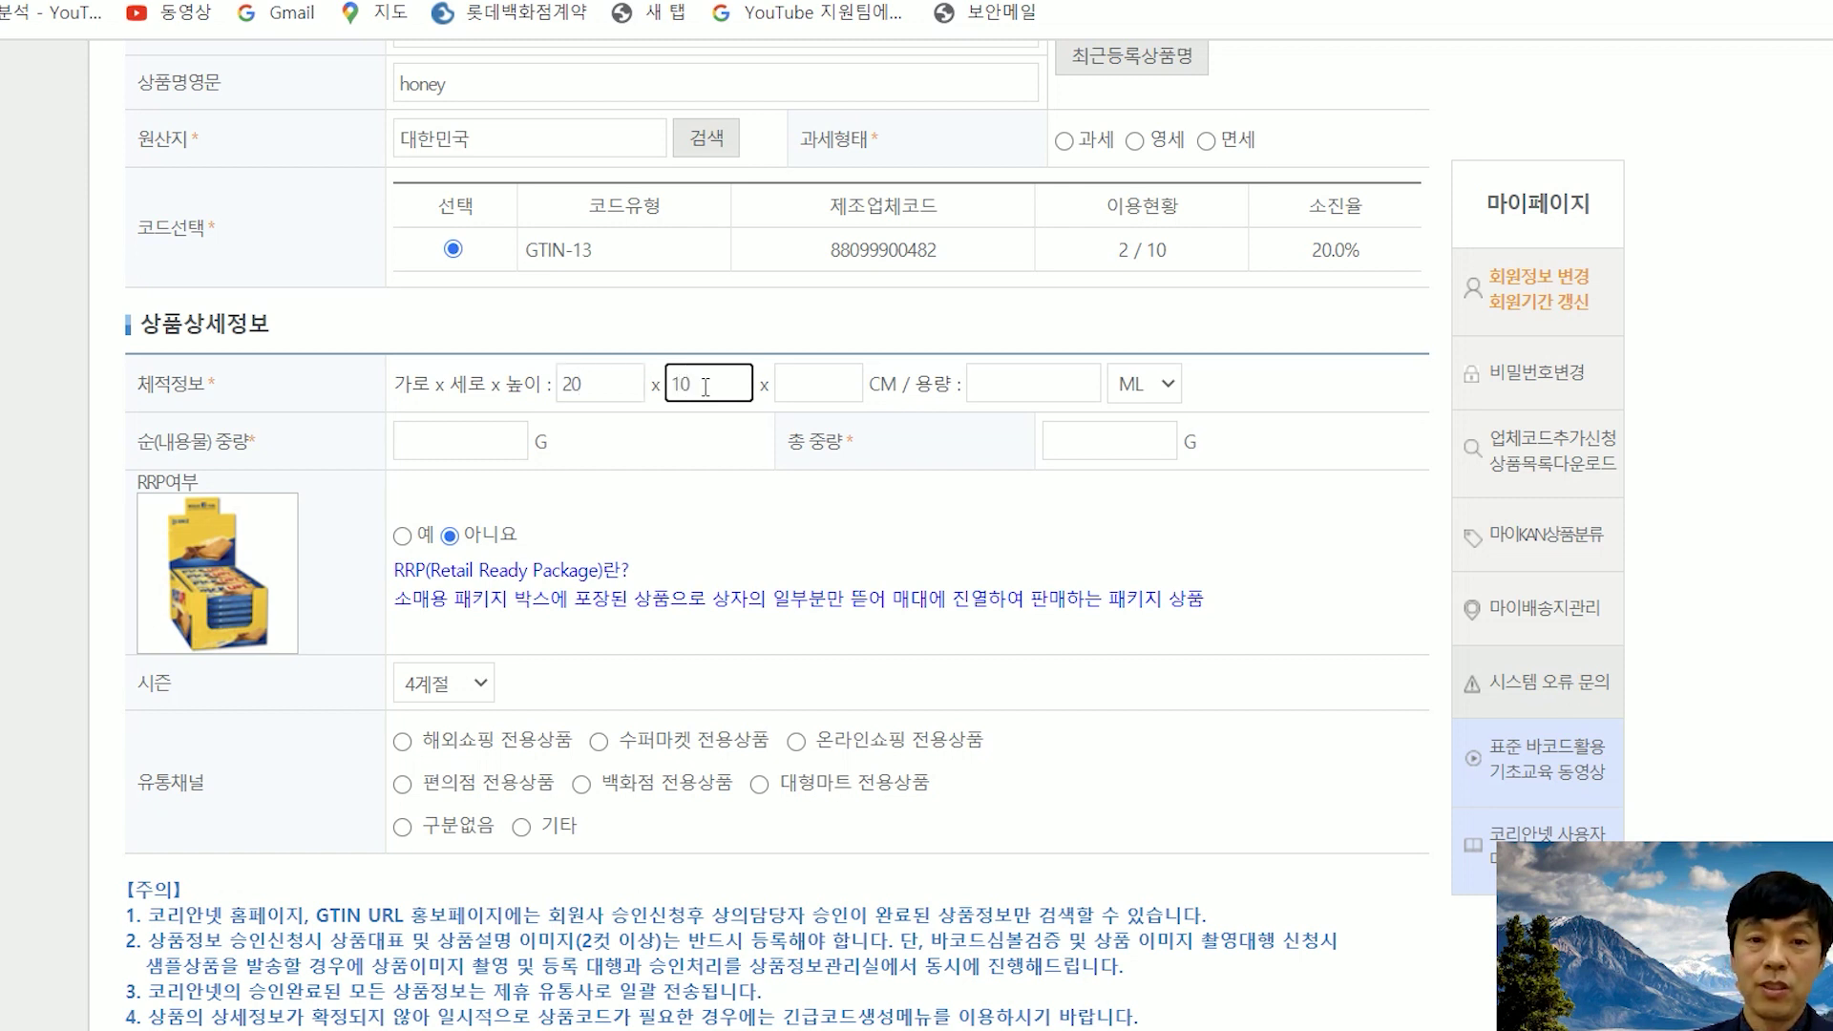
left_click(800, 382)
type("20")
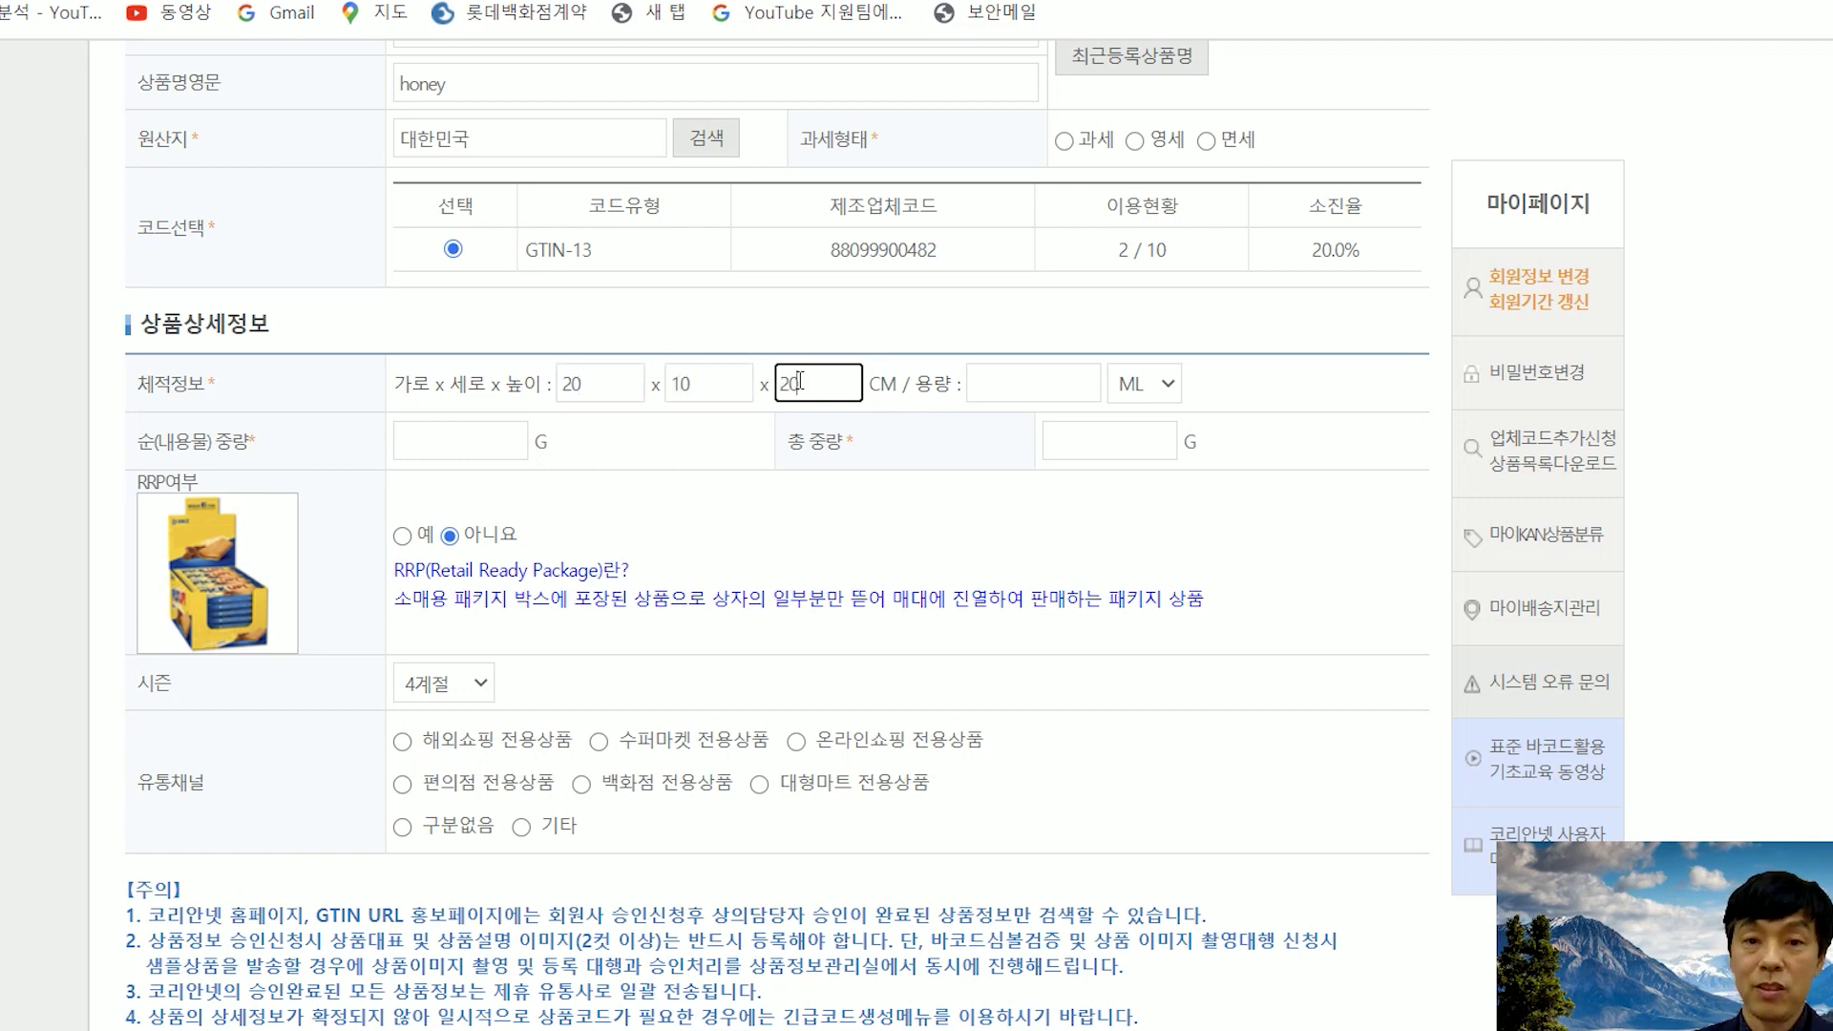
left_click(1027, 387)
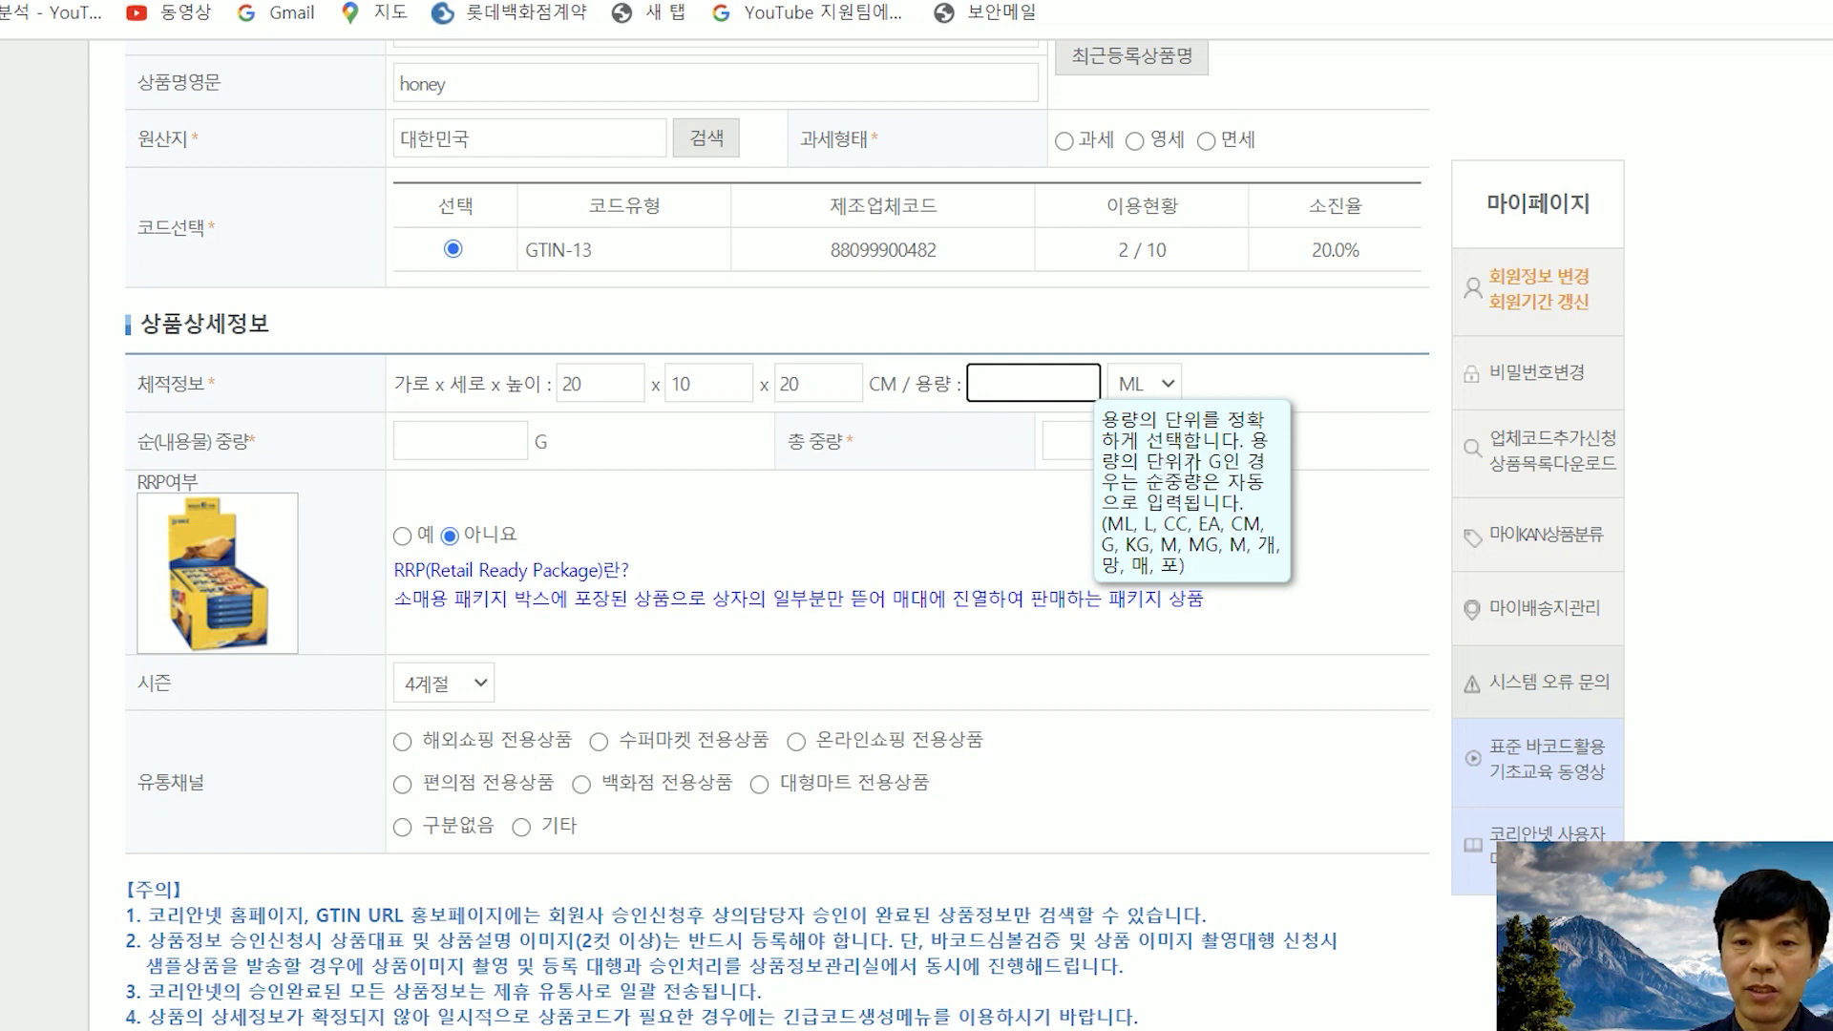
- Set volume to 360 G, net weight to 360 and total weight to 500
left_click(1168, 384)
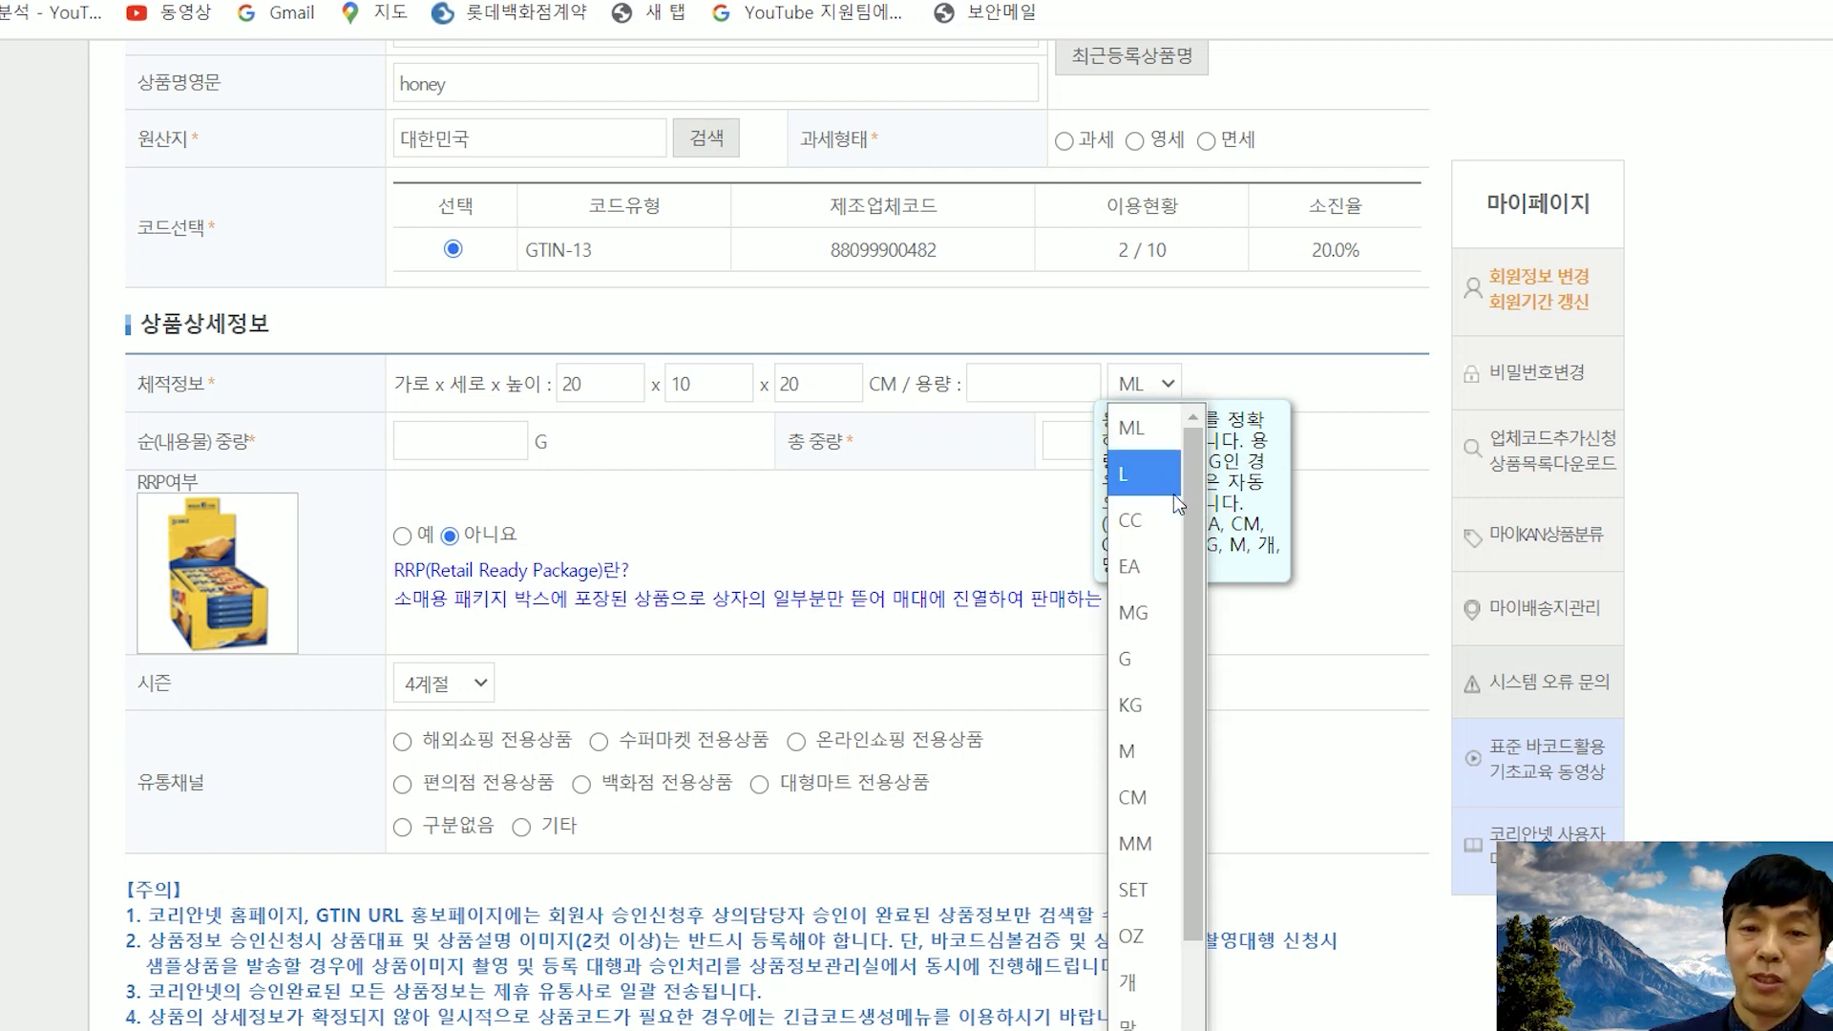
left_click(1150, 659)
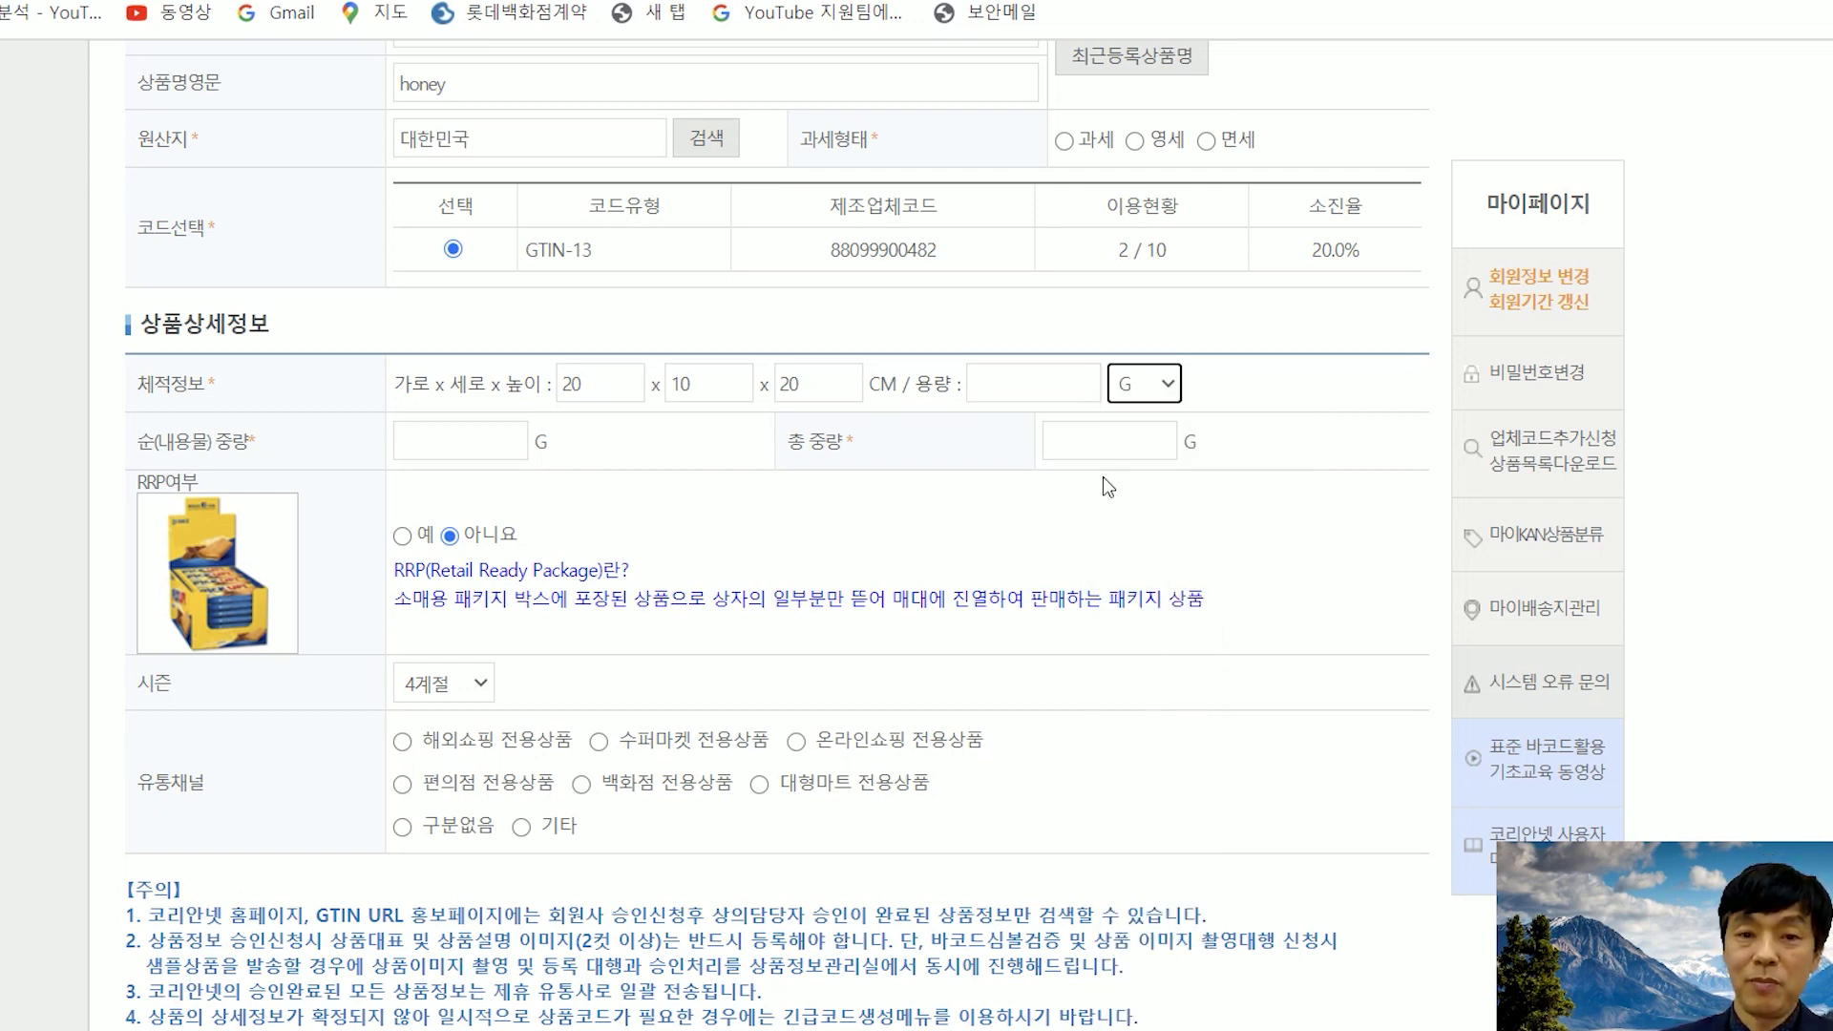
left_click(1036, 387)
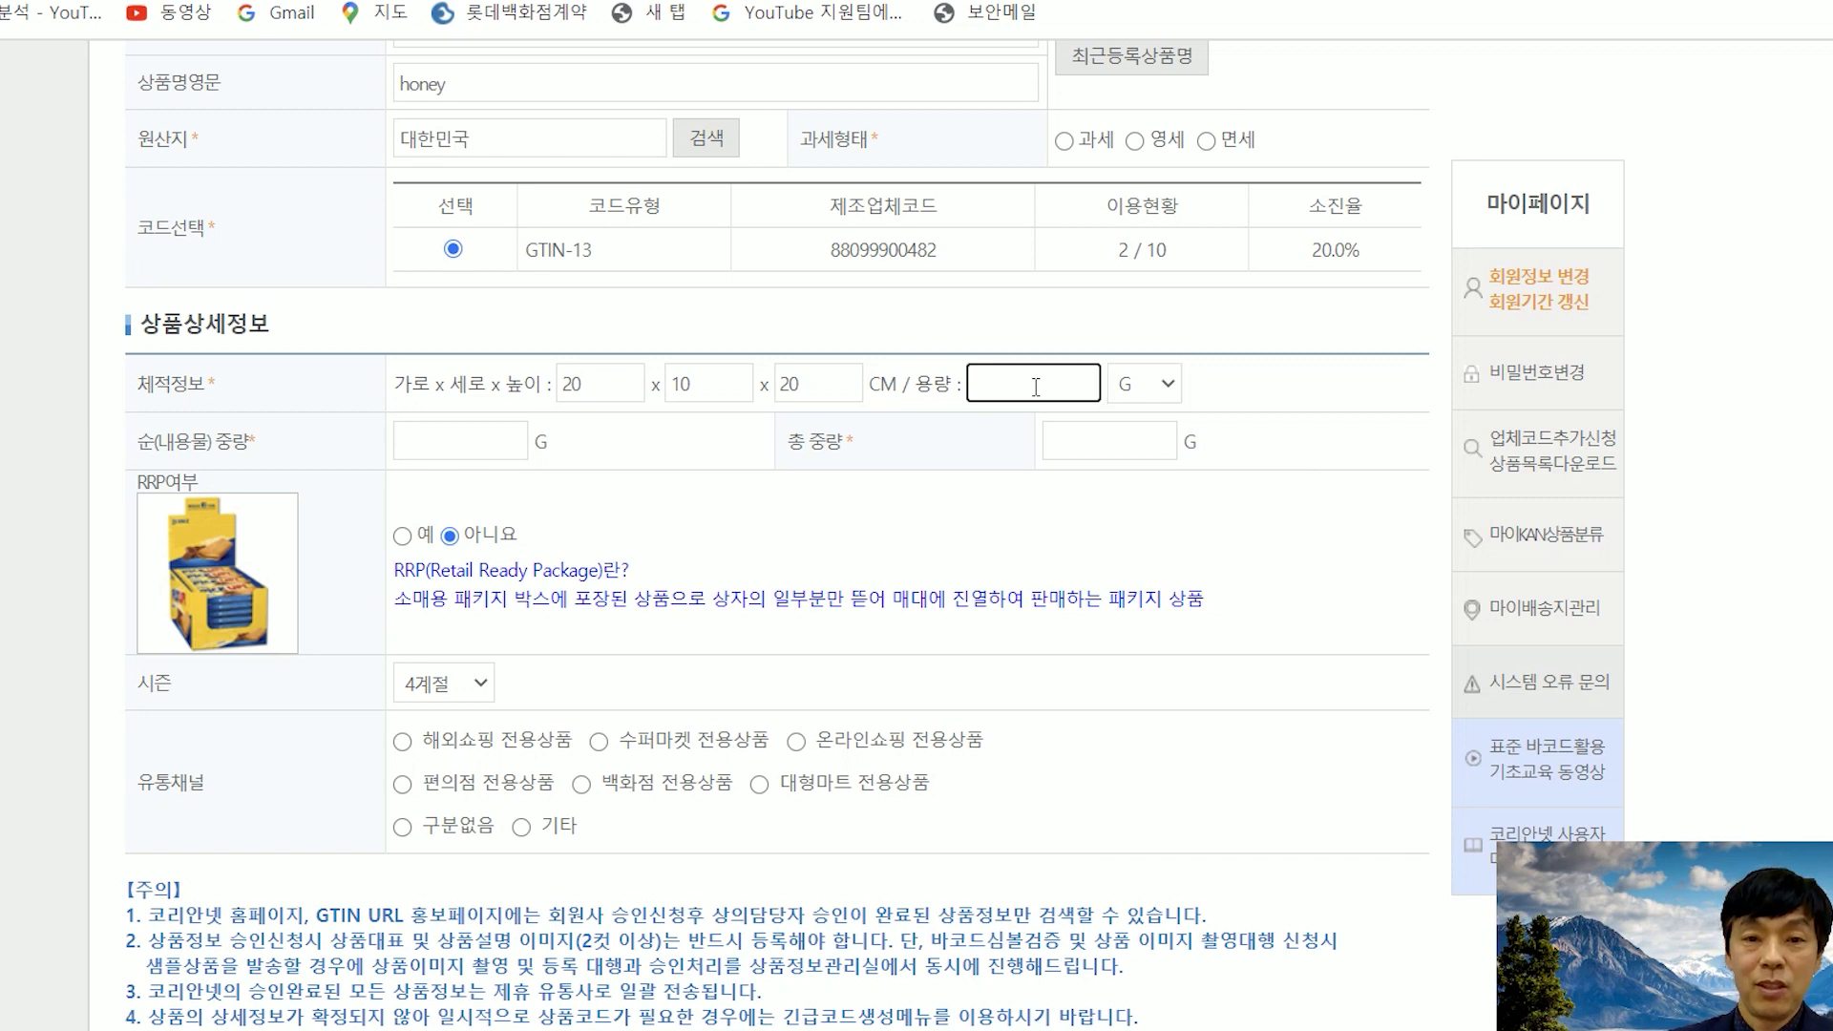
type("360")
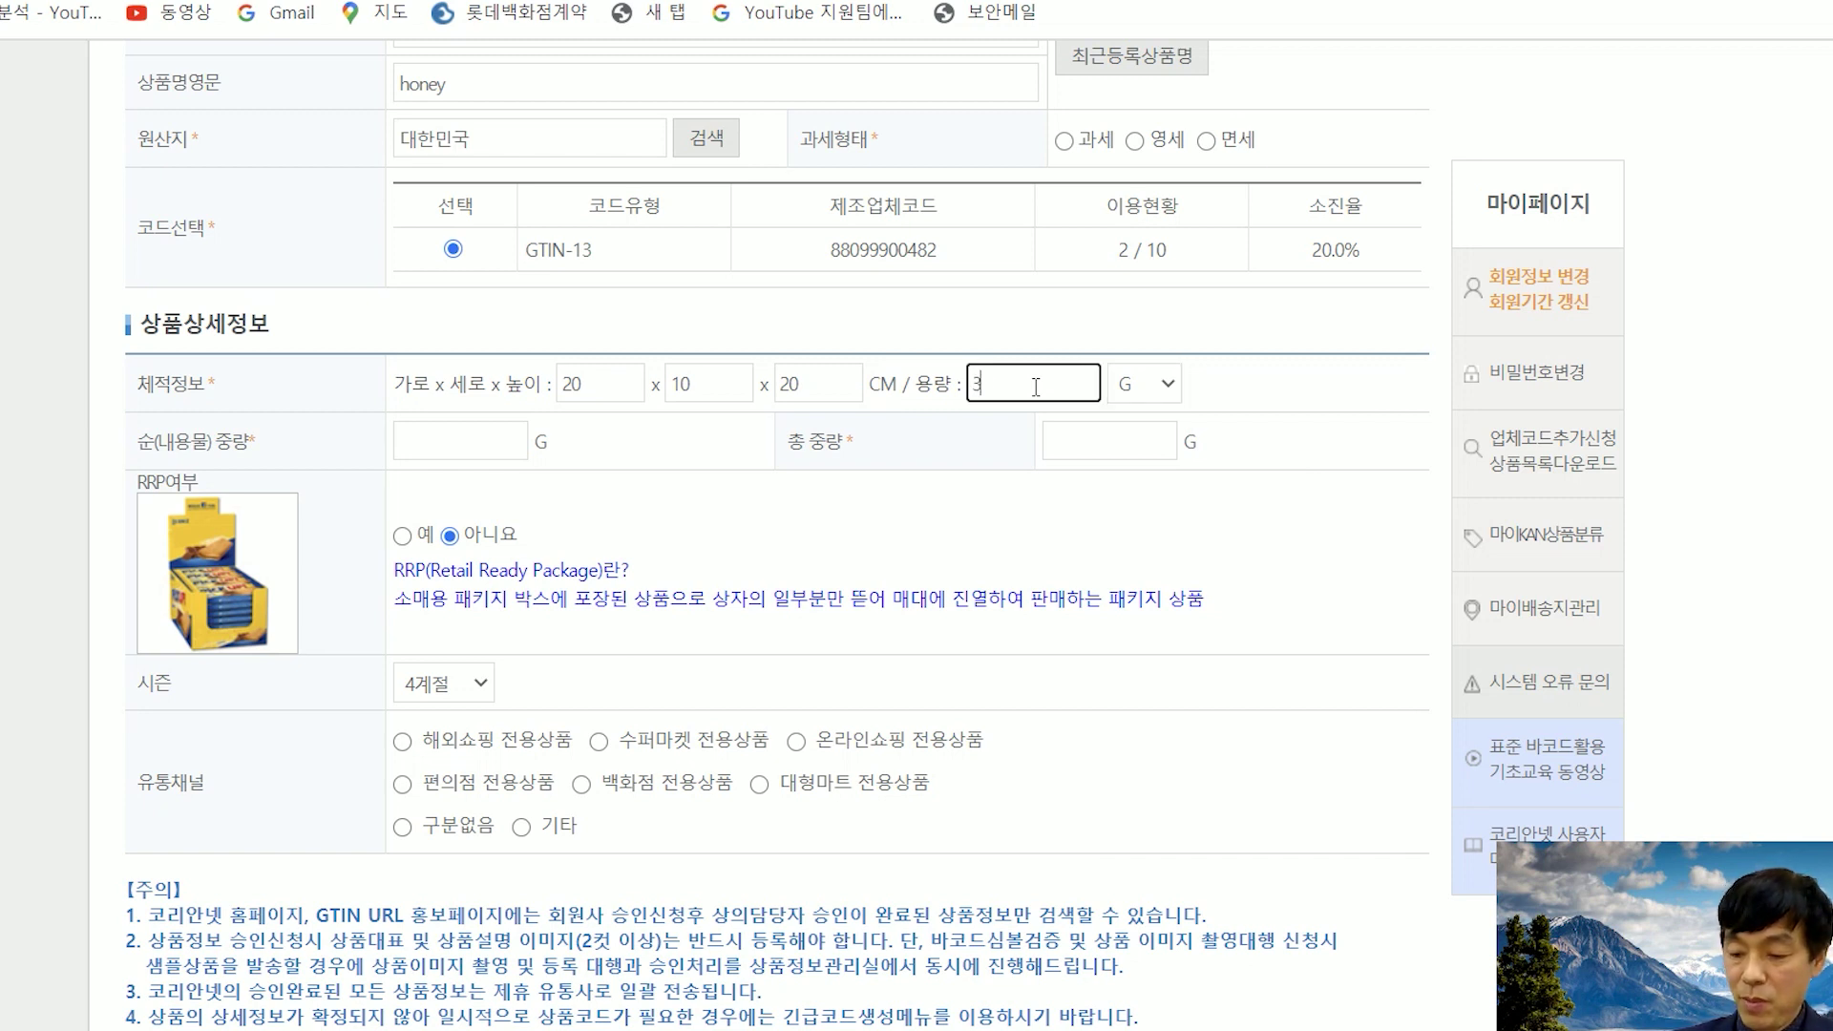
left_click(450, 447)
type("360")
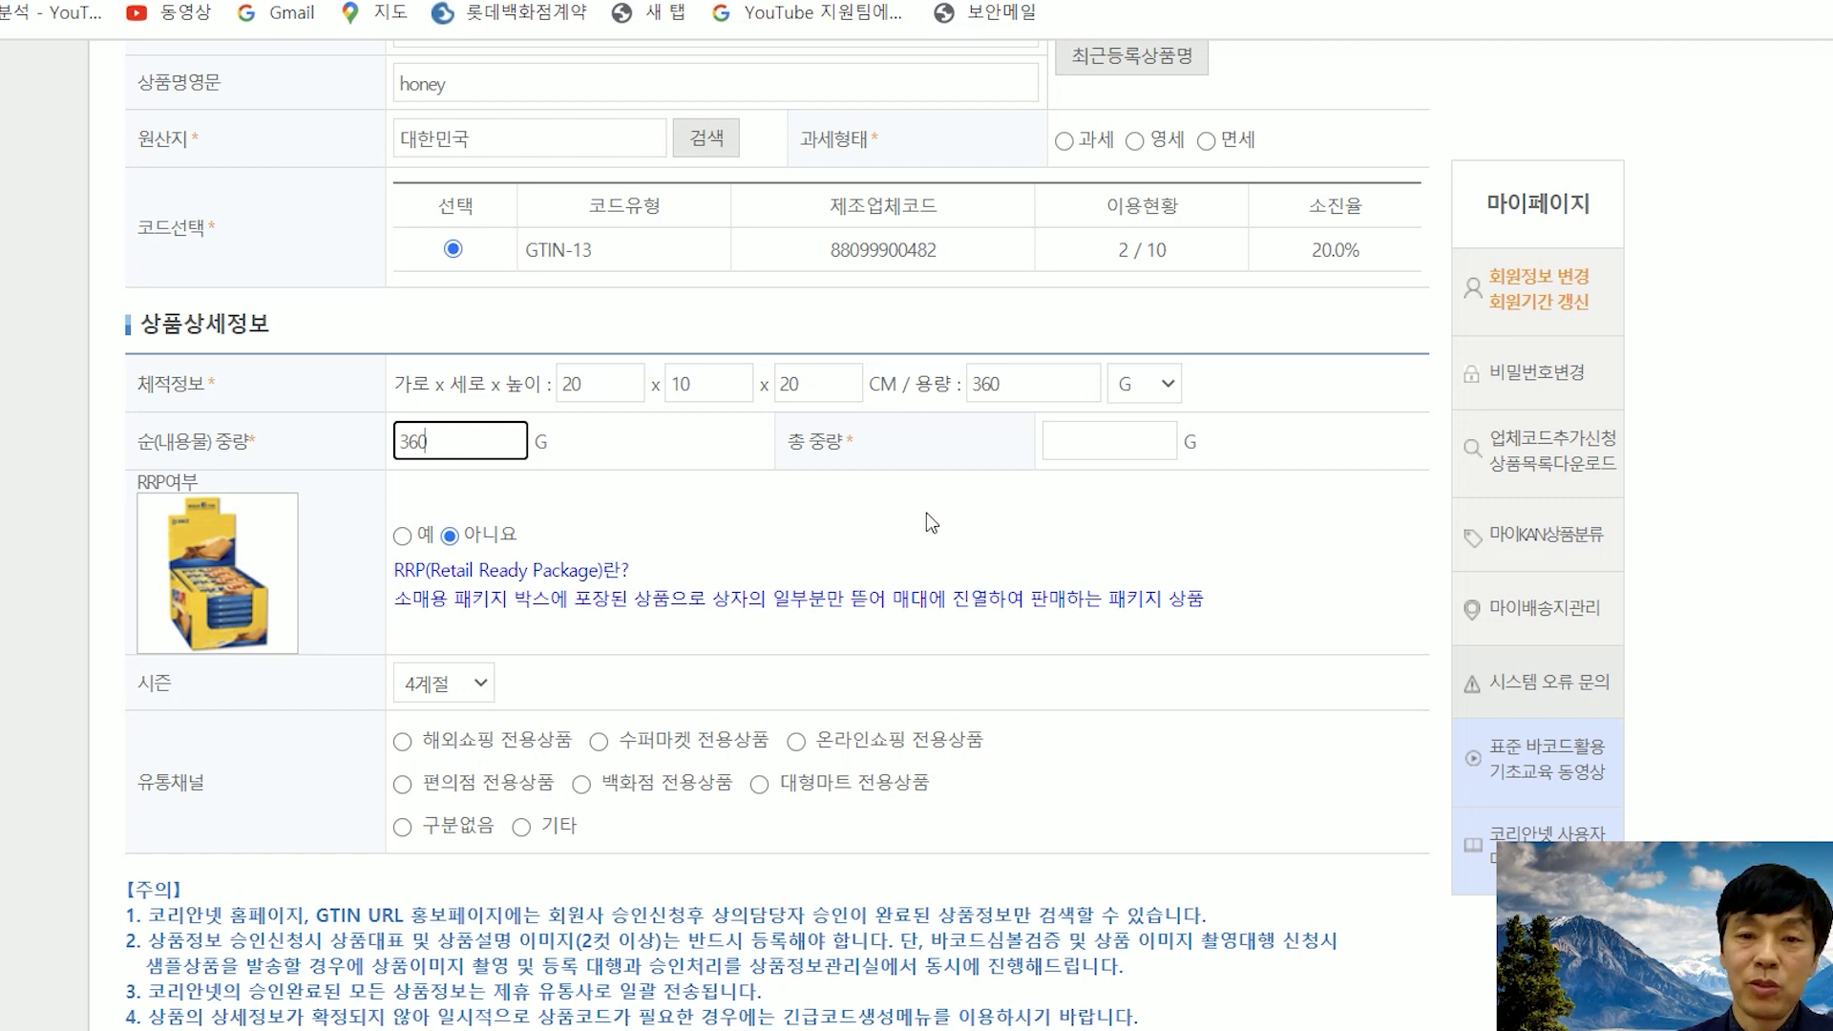
left_click(1123, 442)
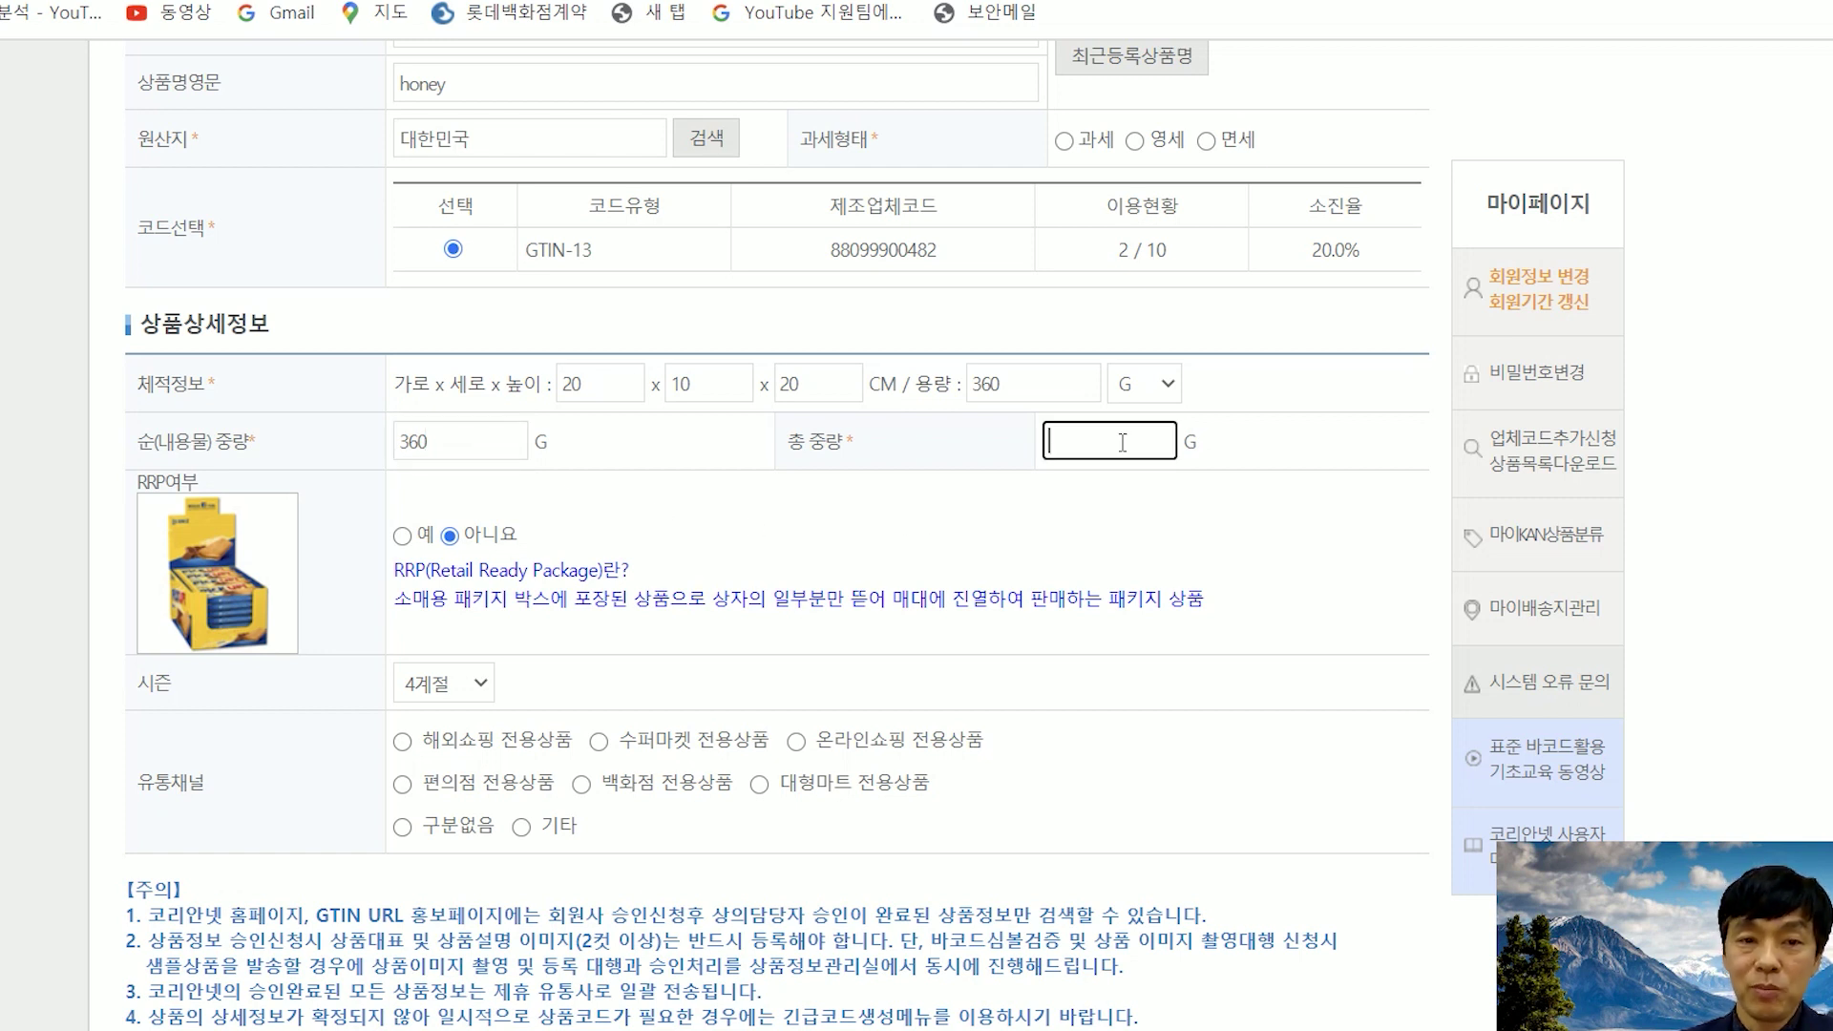
type("500")
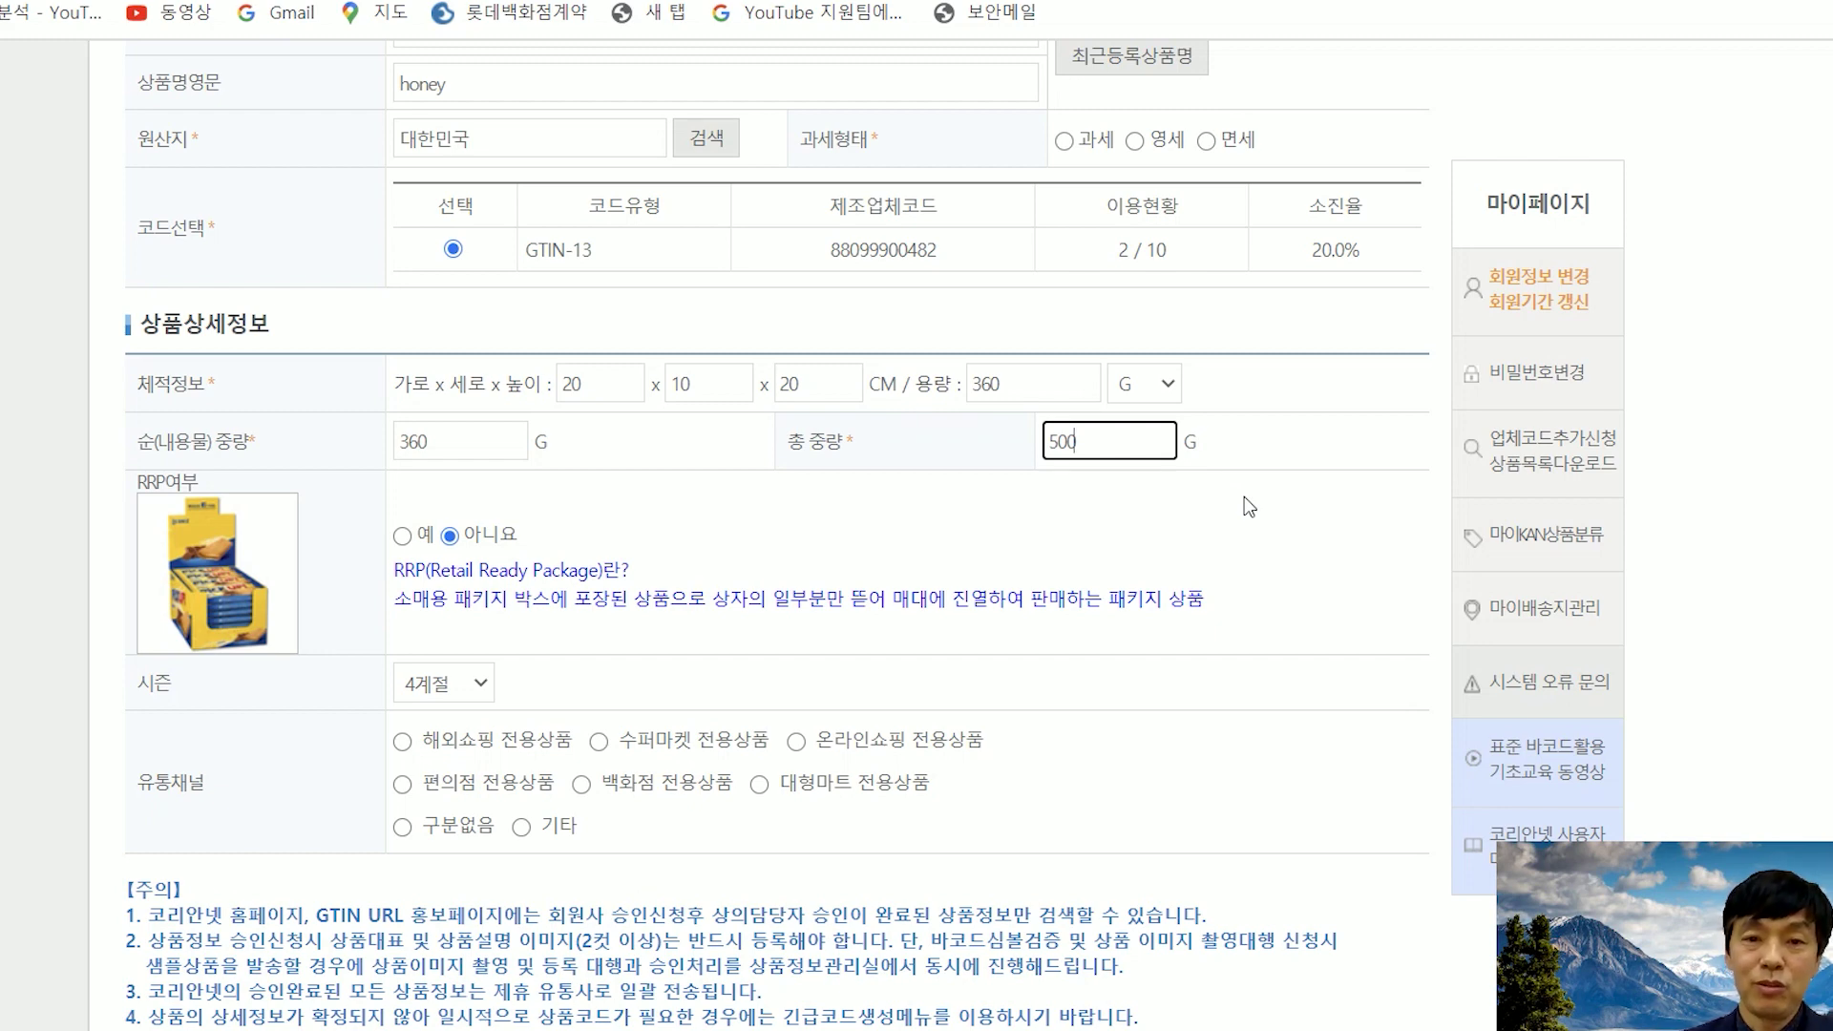
- Scroll down the GTIN form to the 유통채널 options and the GTIN 생성 button
scroll(1245, 497, "down", 3)
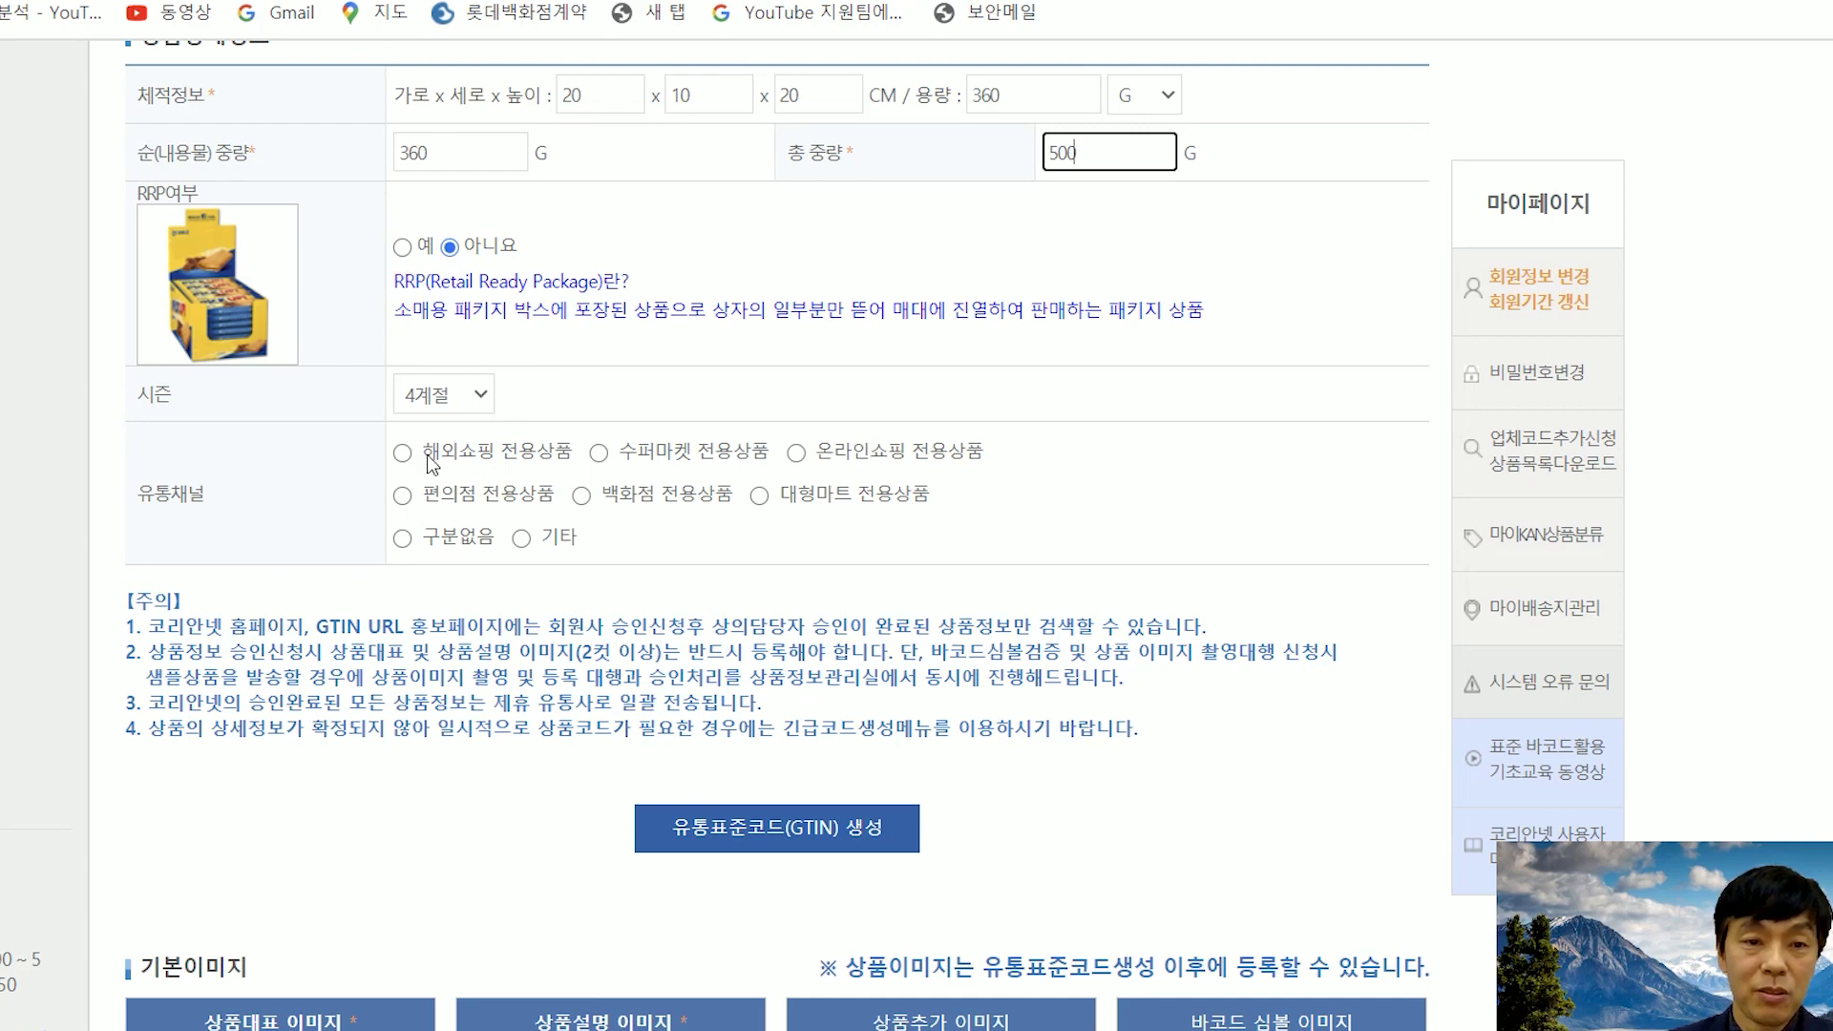
scroll(323, 476, "down", 1)
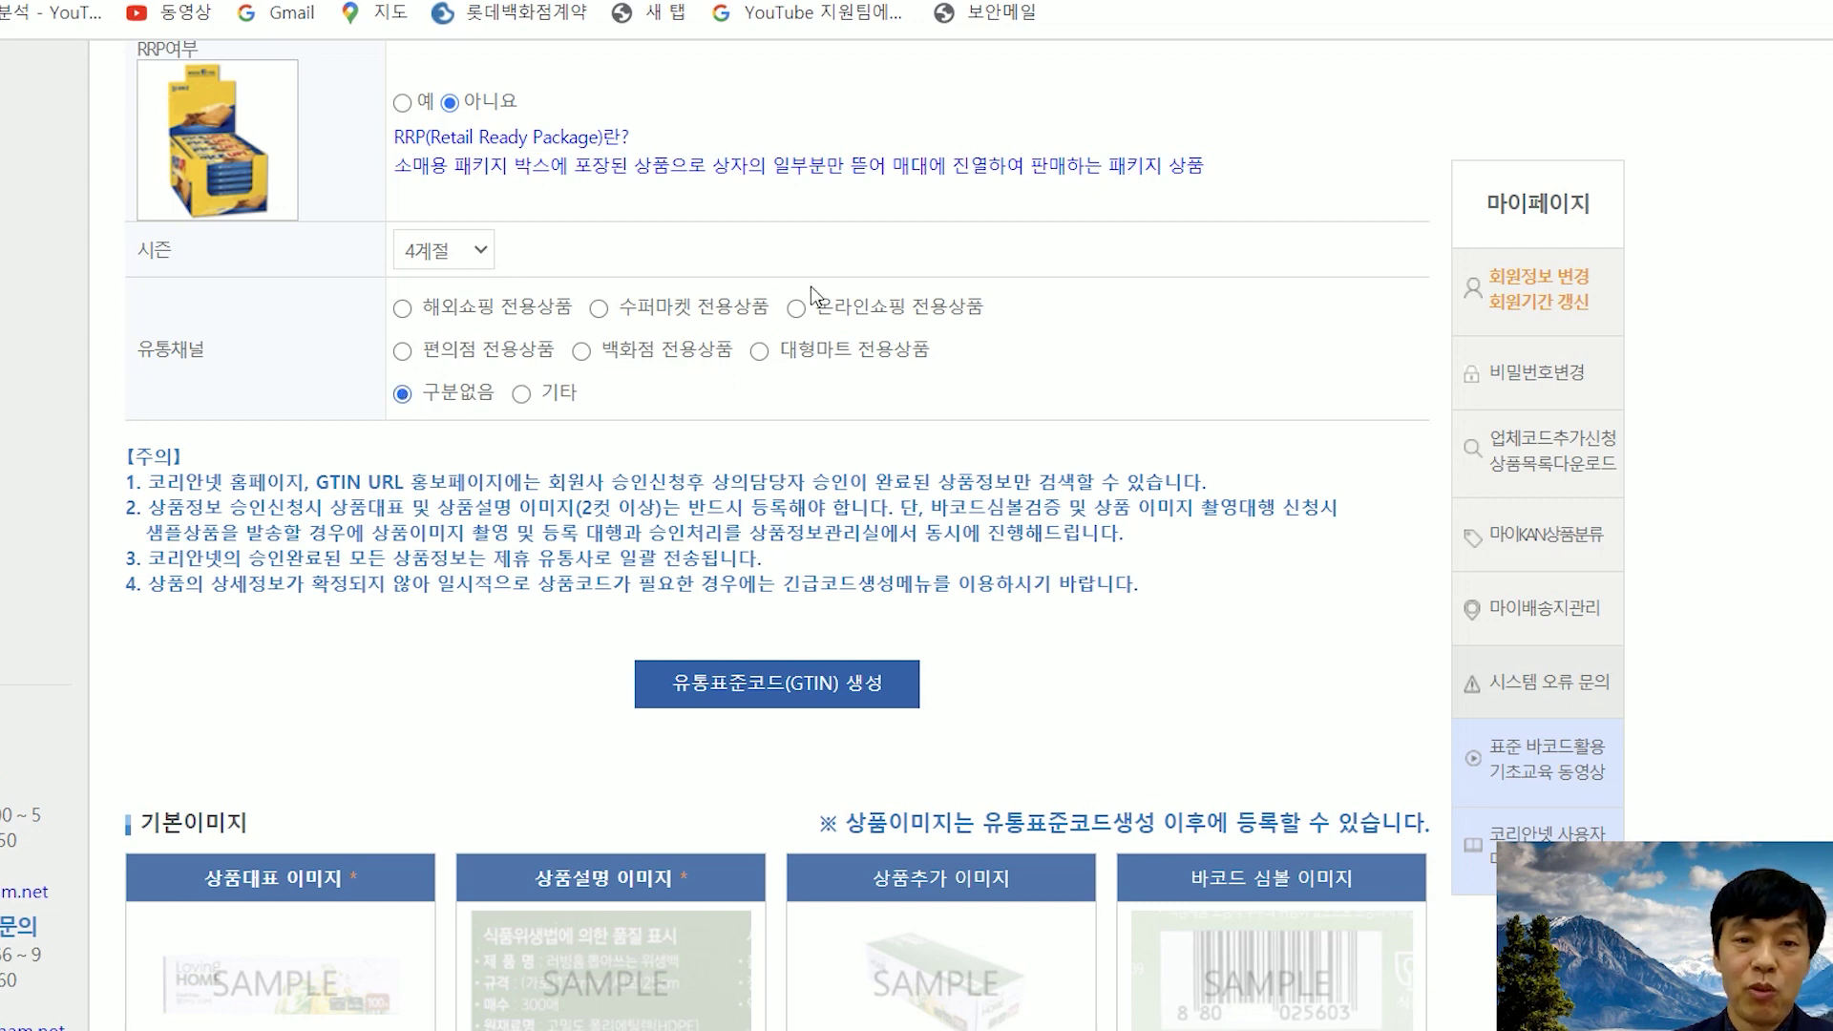
scroll(1060, 360, "down", 1)
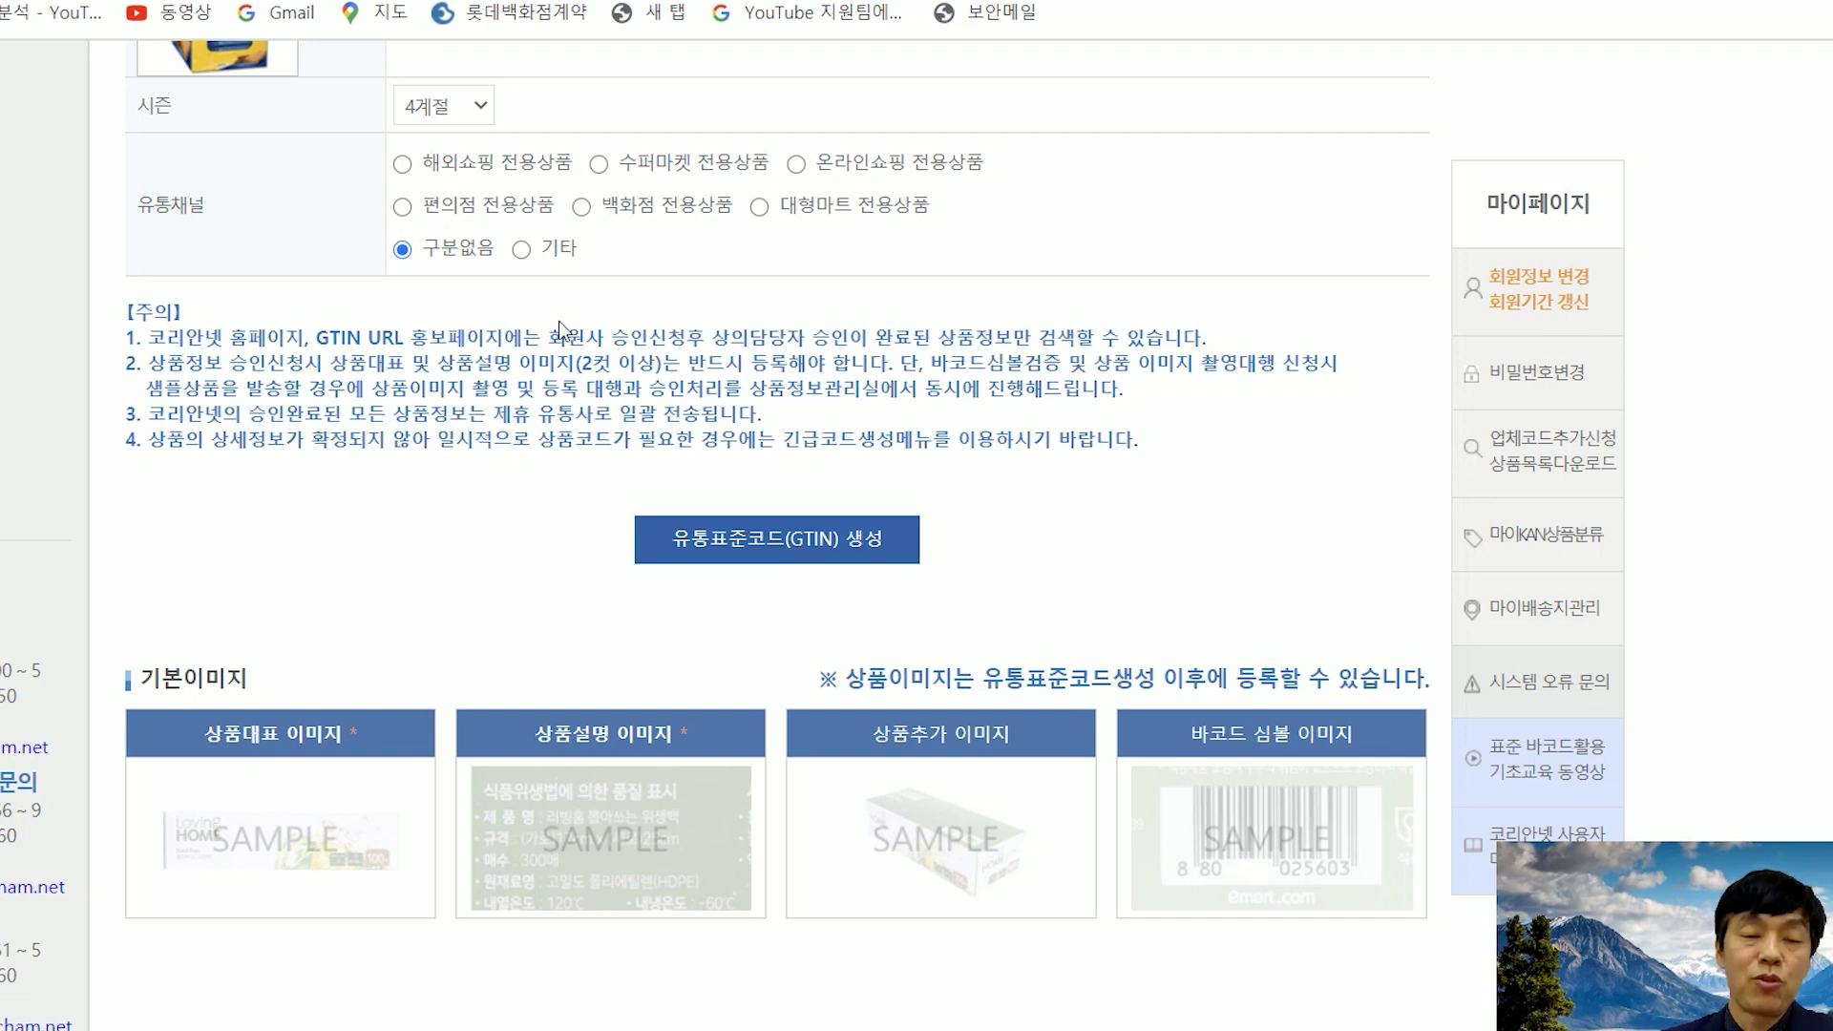
scroll(700, 441, "down", 1)
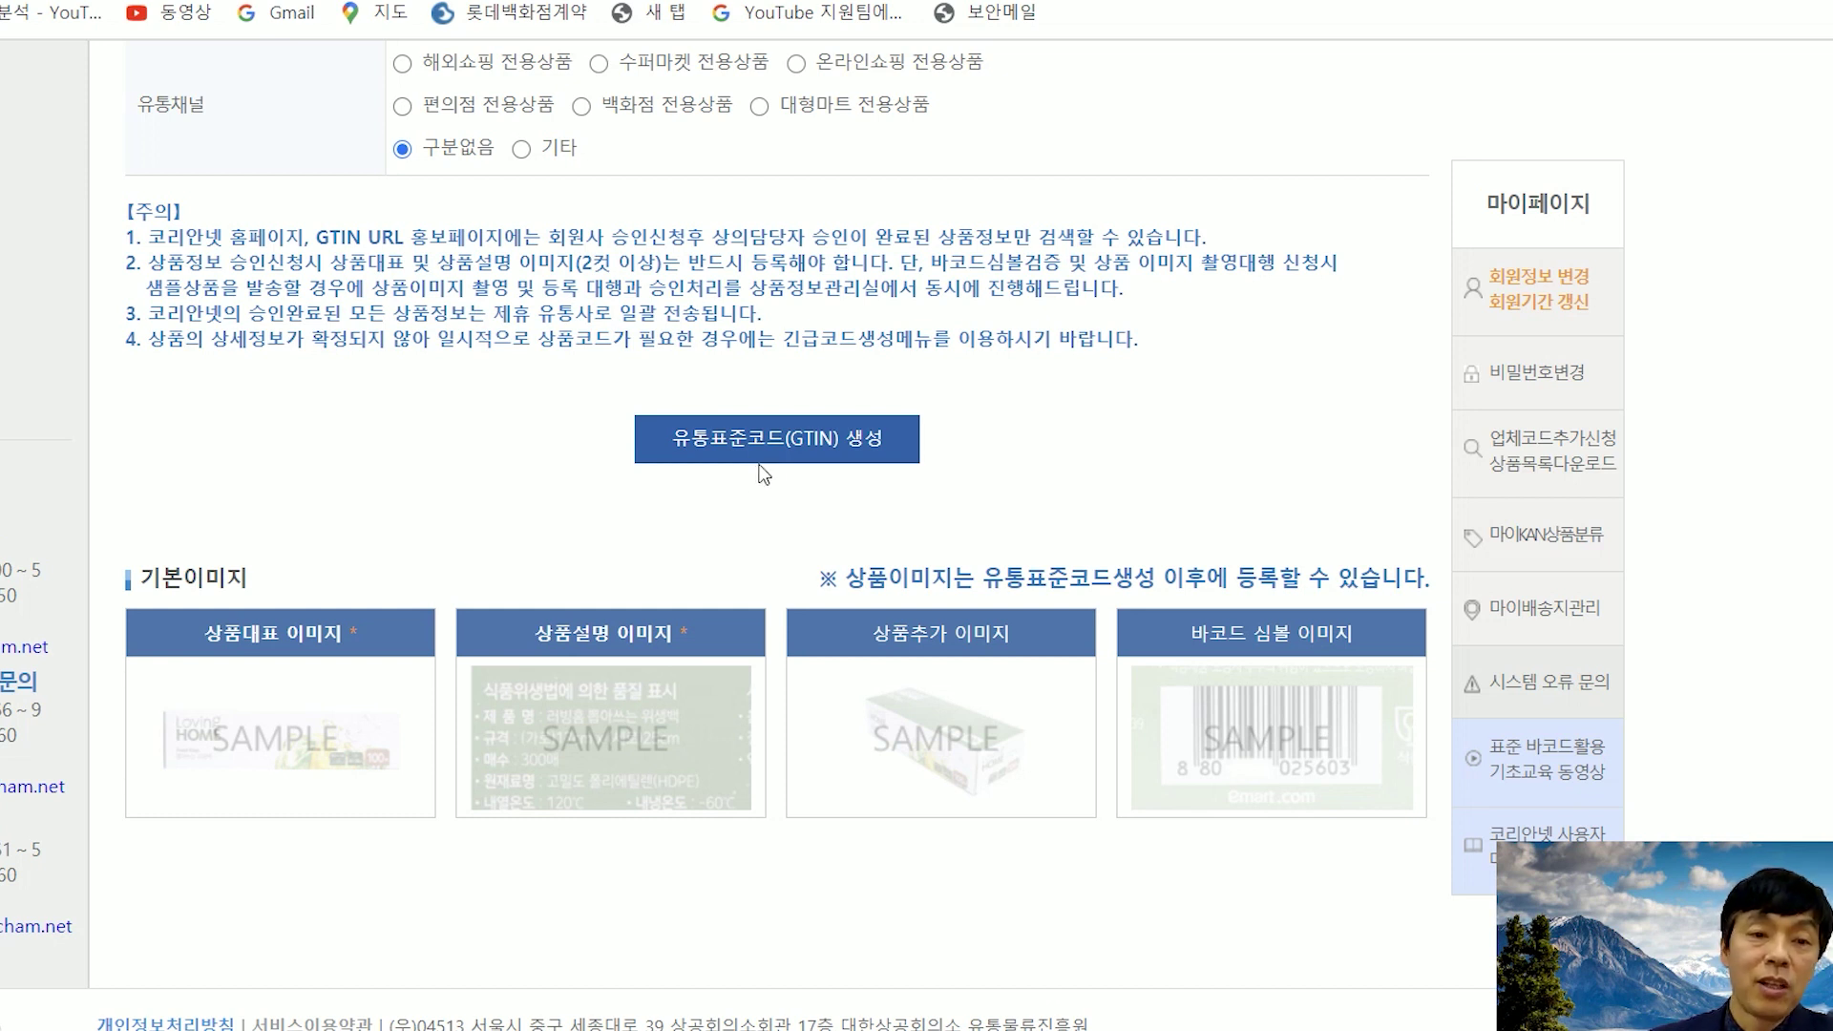
mouse_move(284, 629)
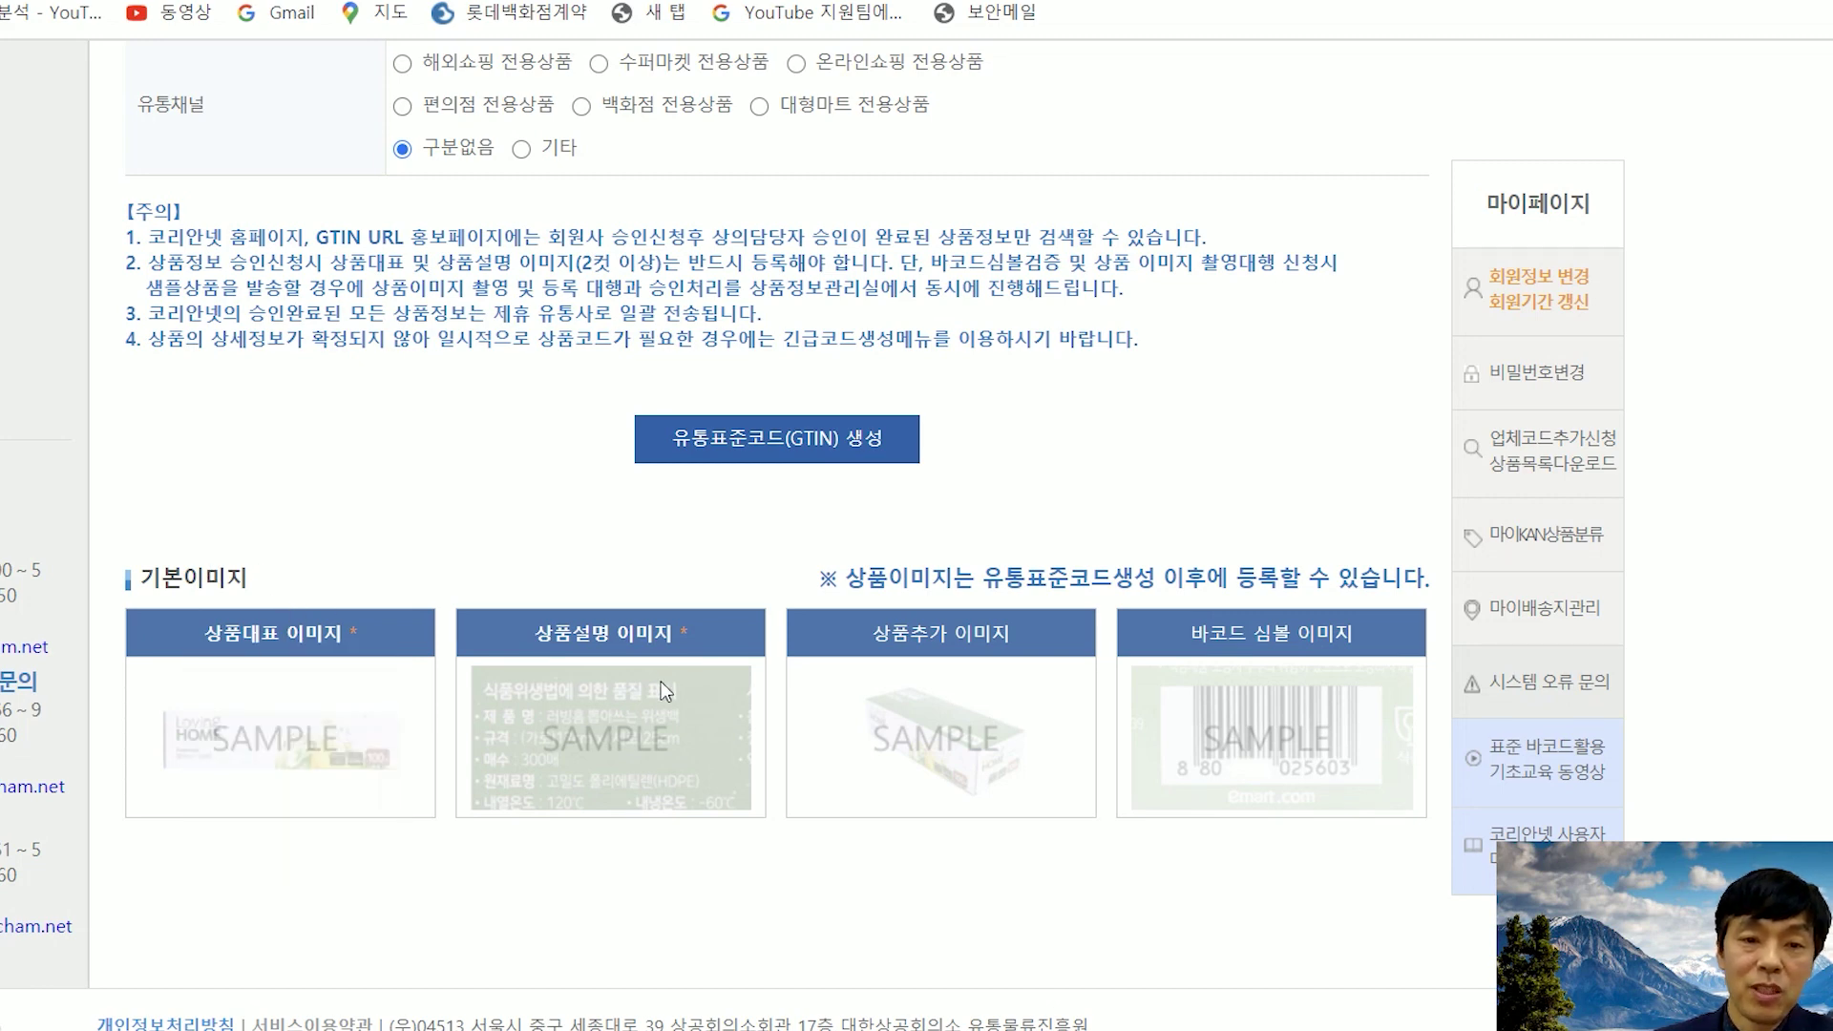
mouse_move(646, 656)
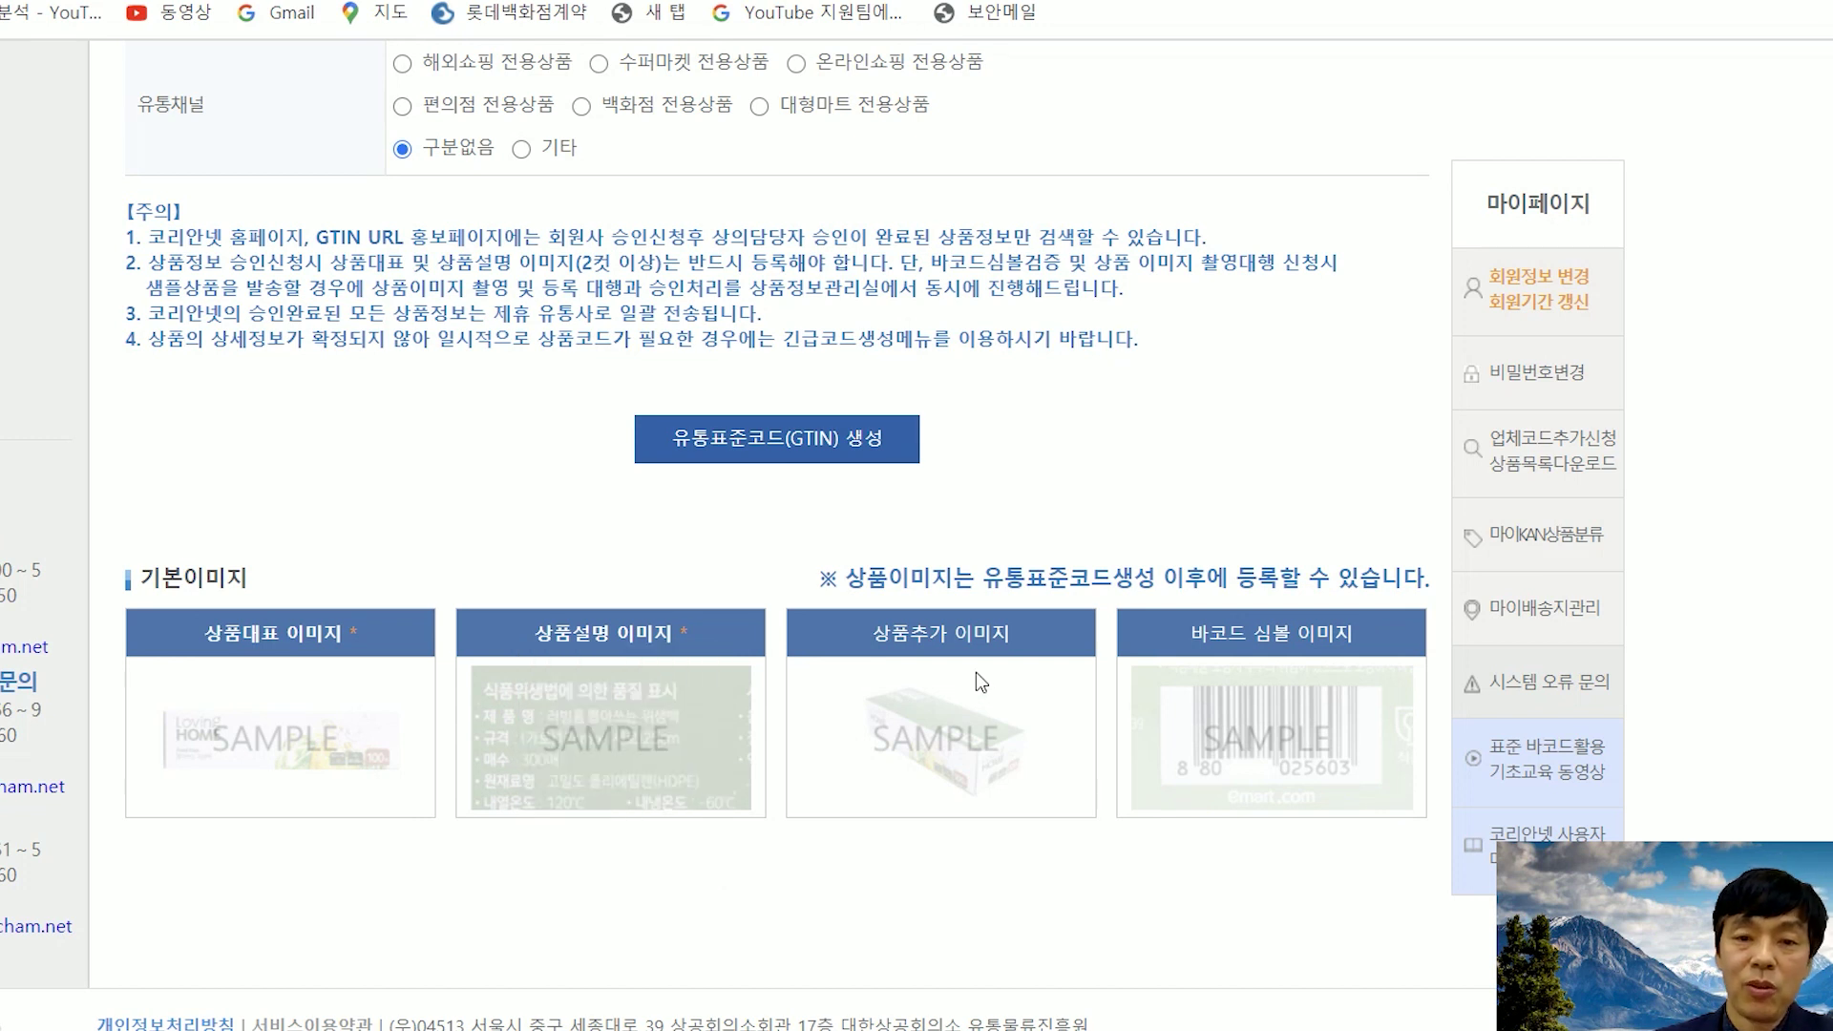
mouse_move(976, 672)
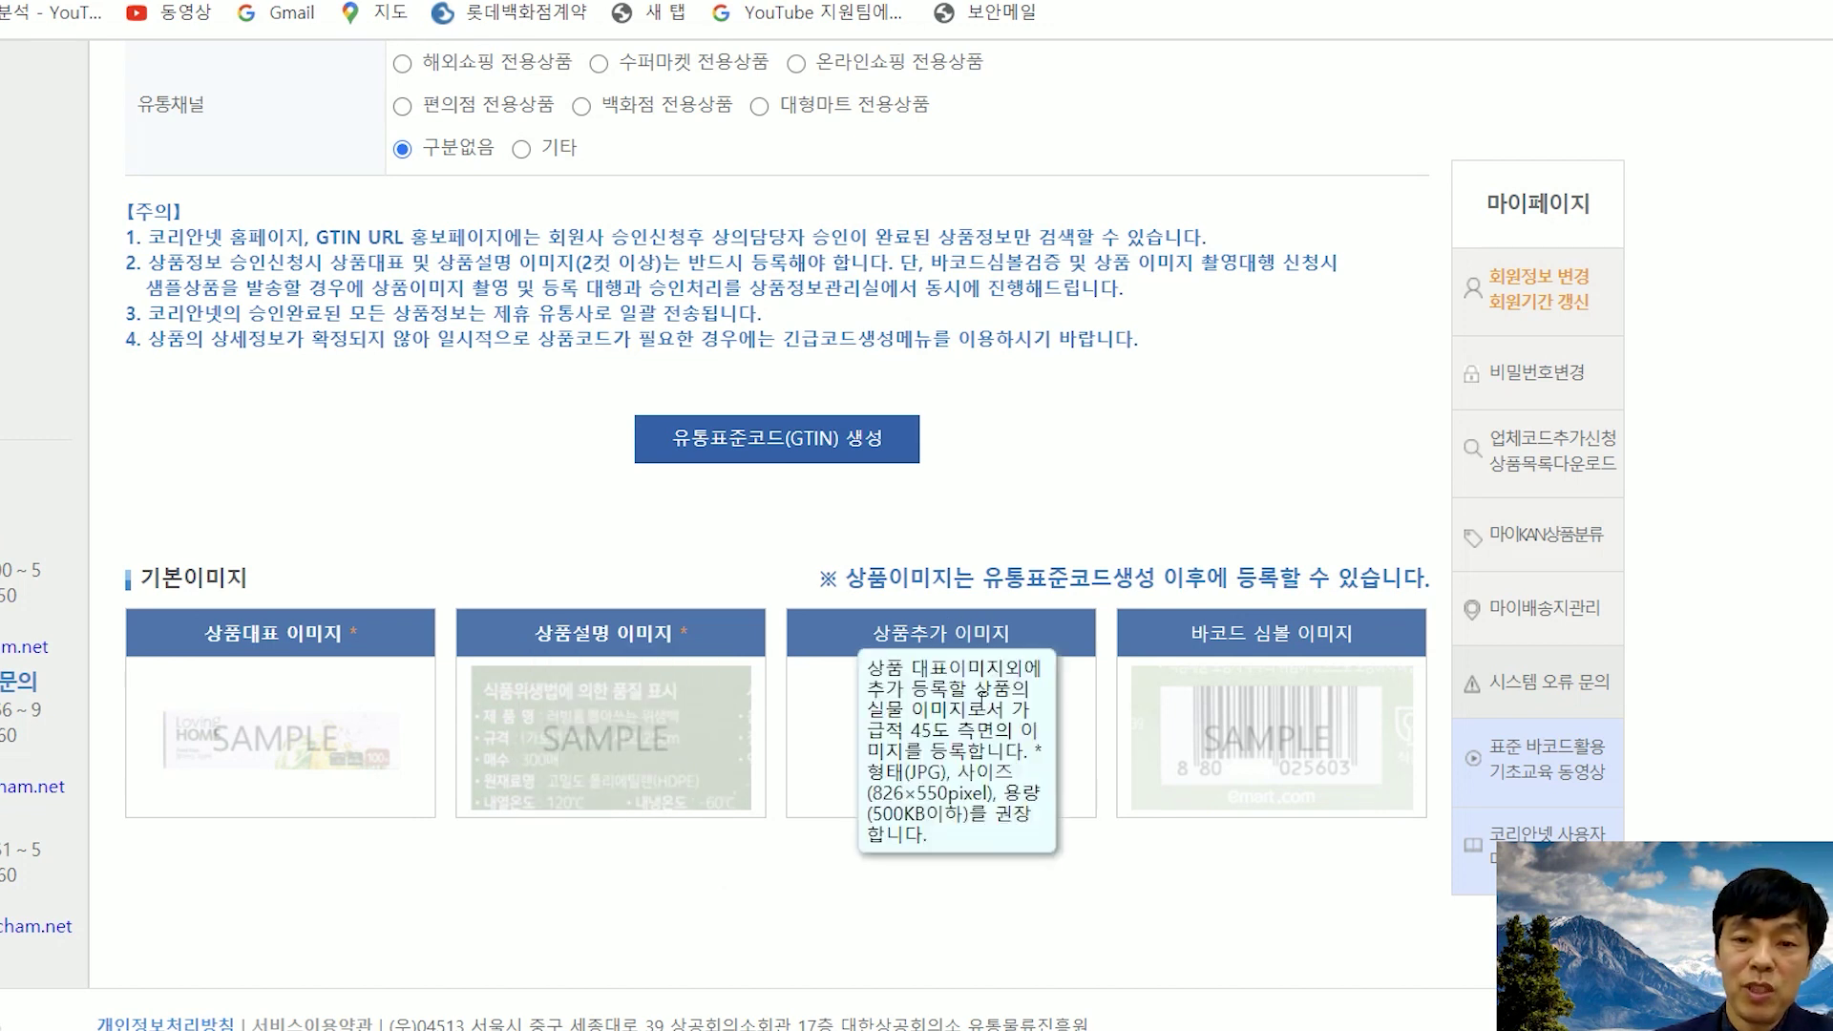
mouse_move(1277, 743)
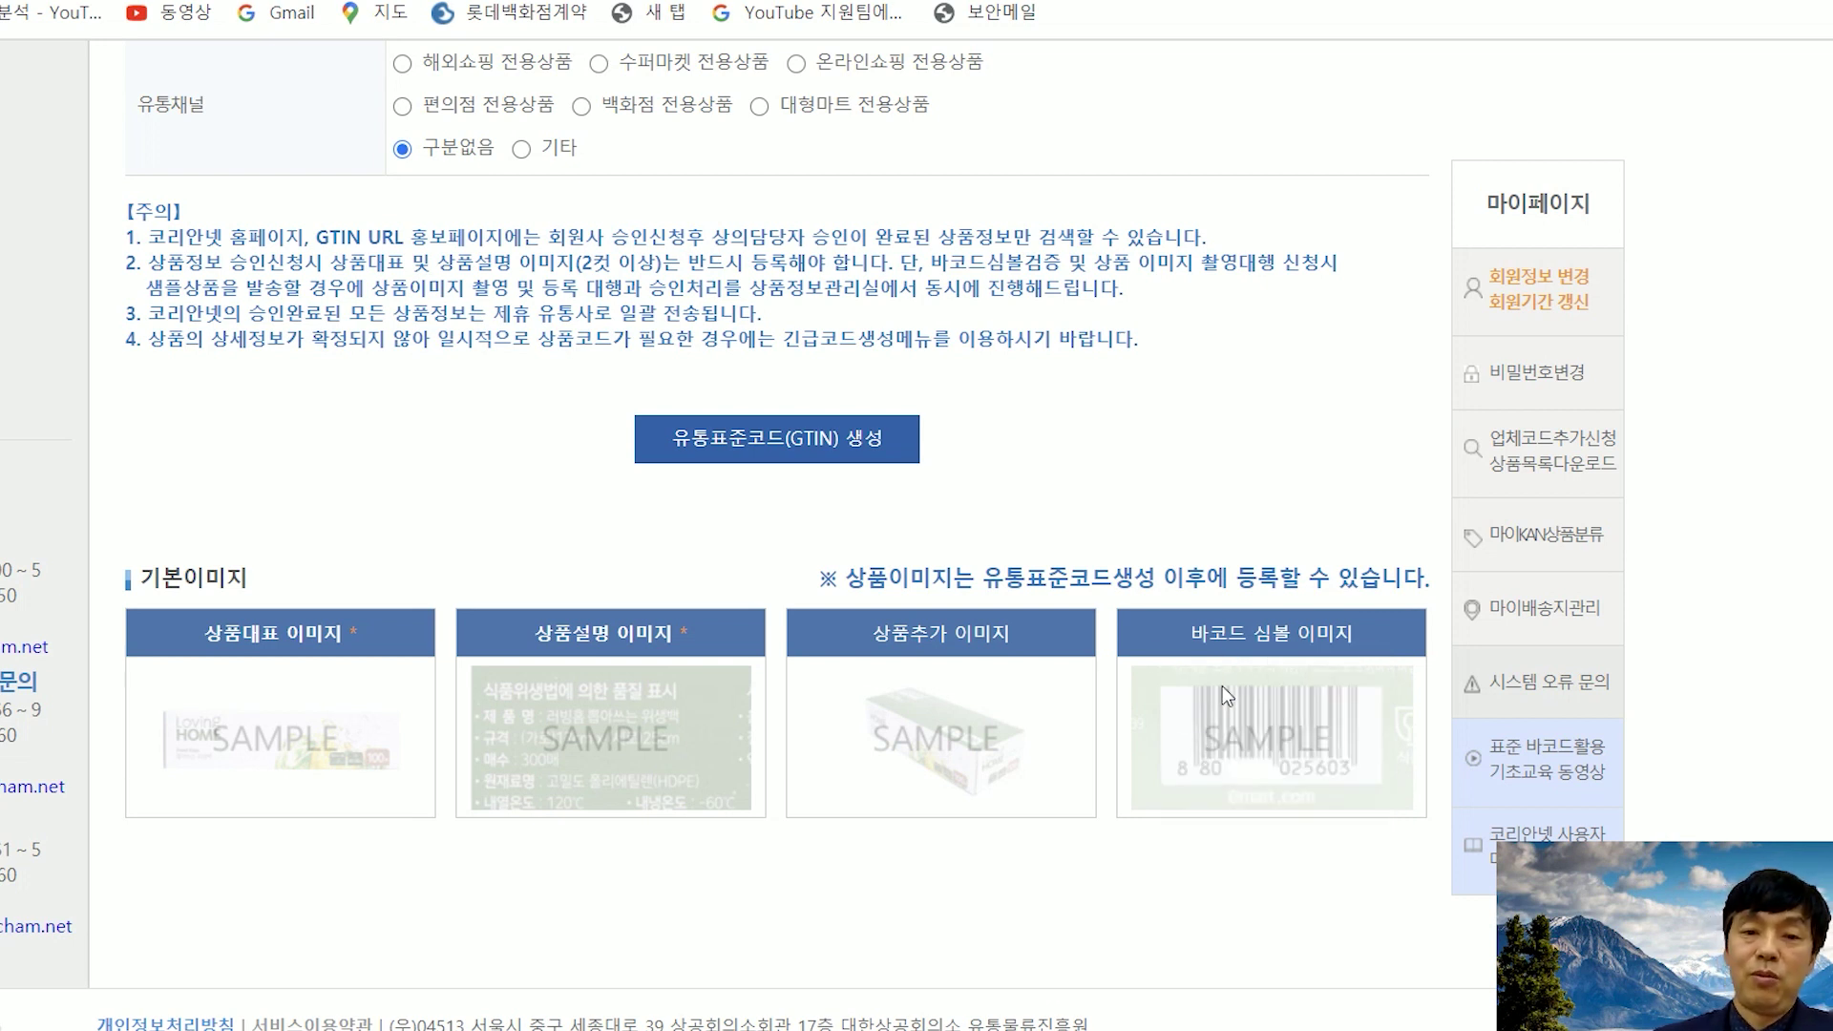
scroll(1049, 731, "up", 15)
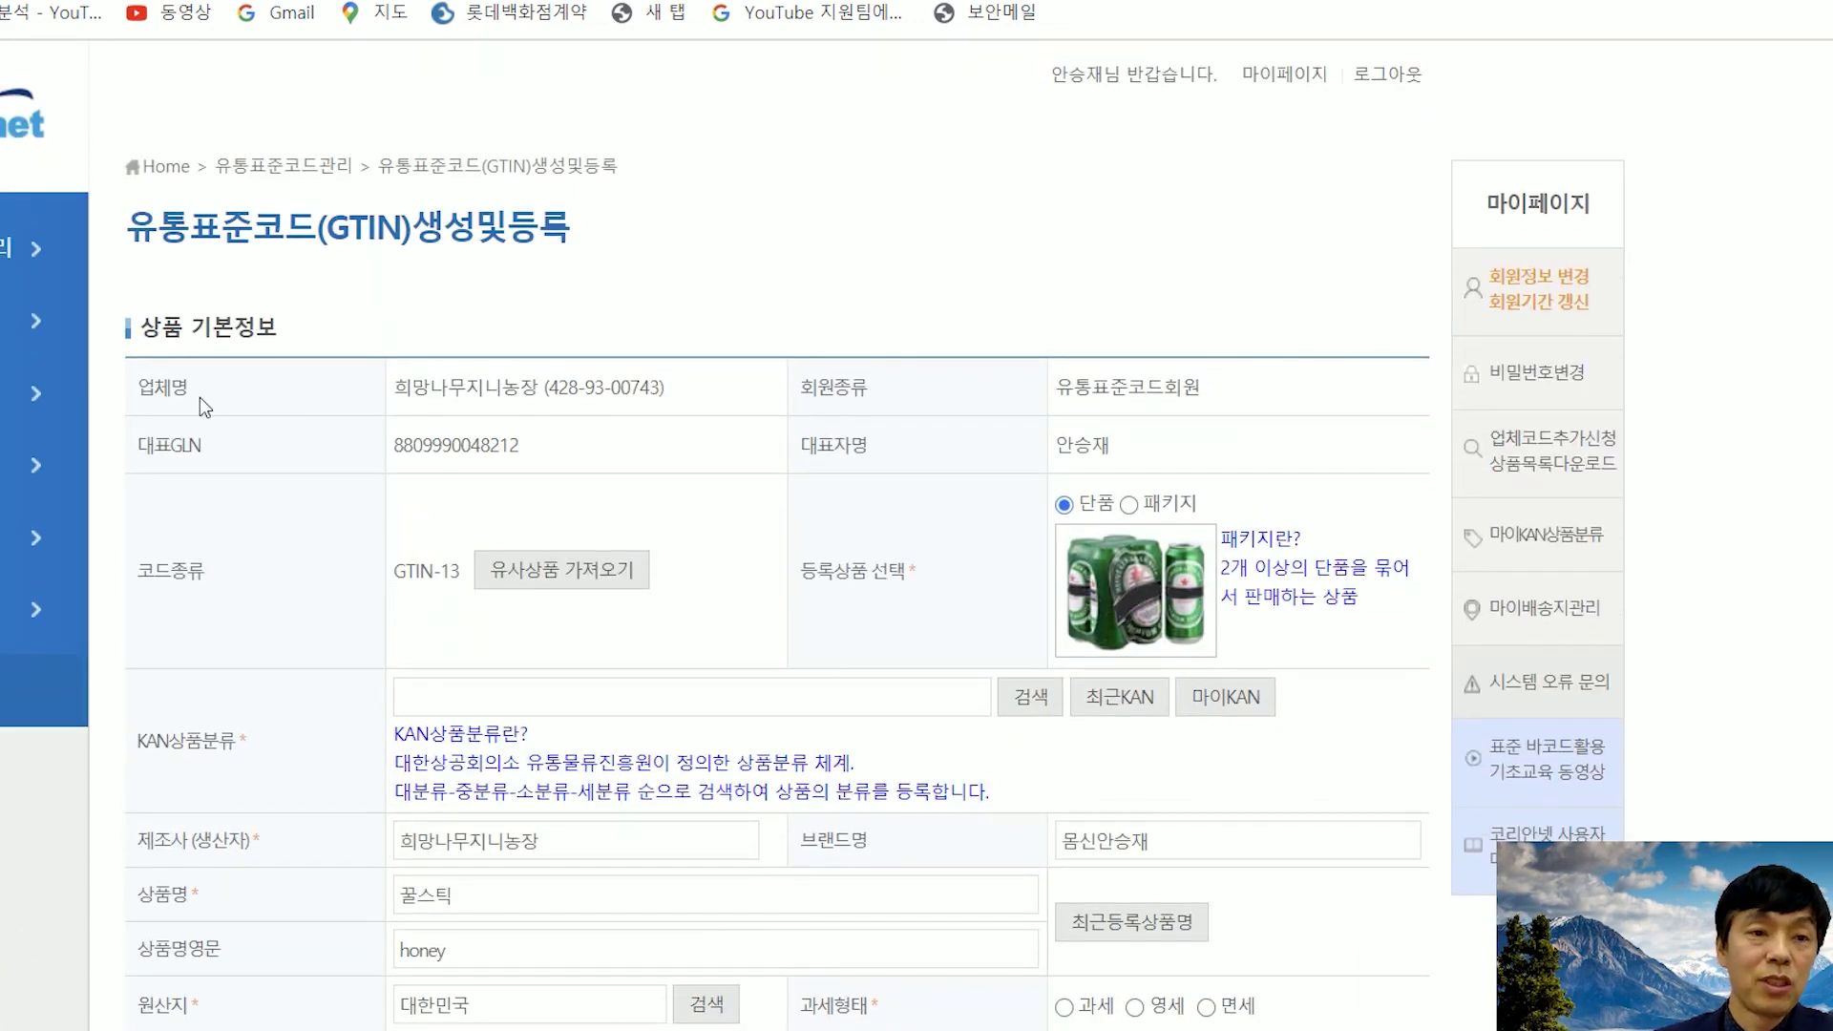
mouse_move(3, 262)
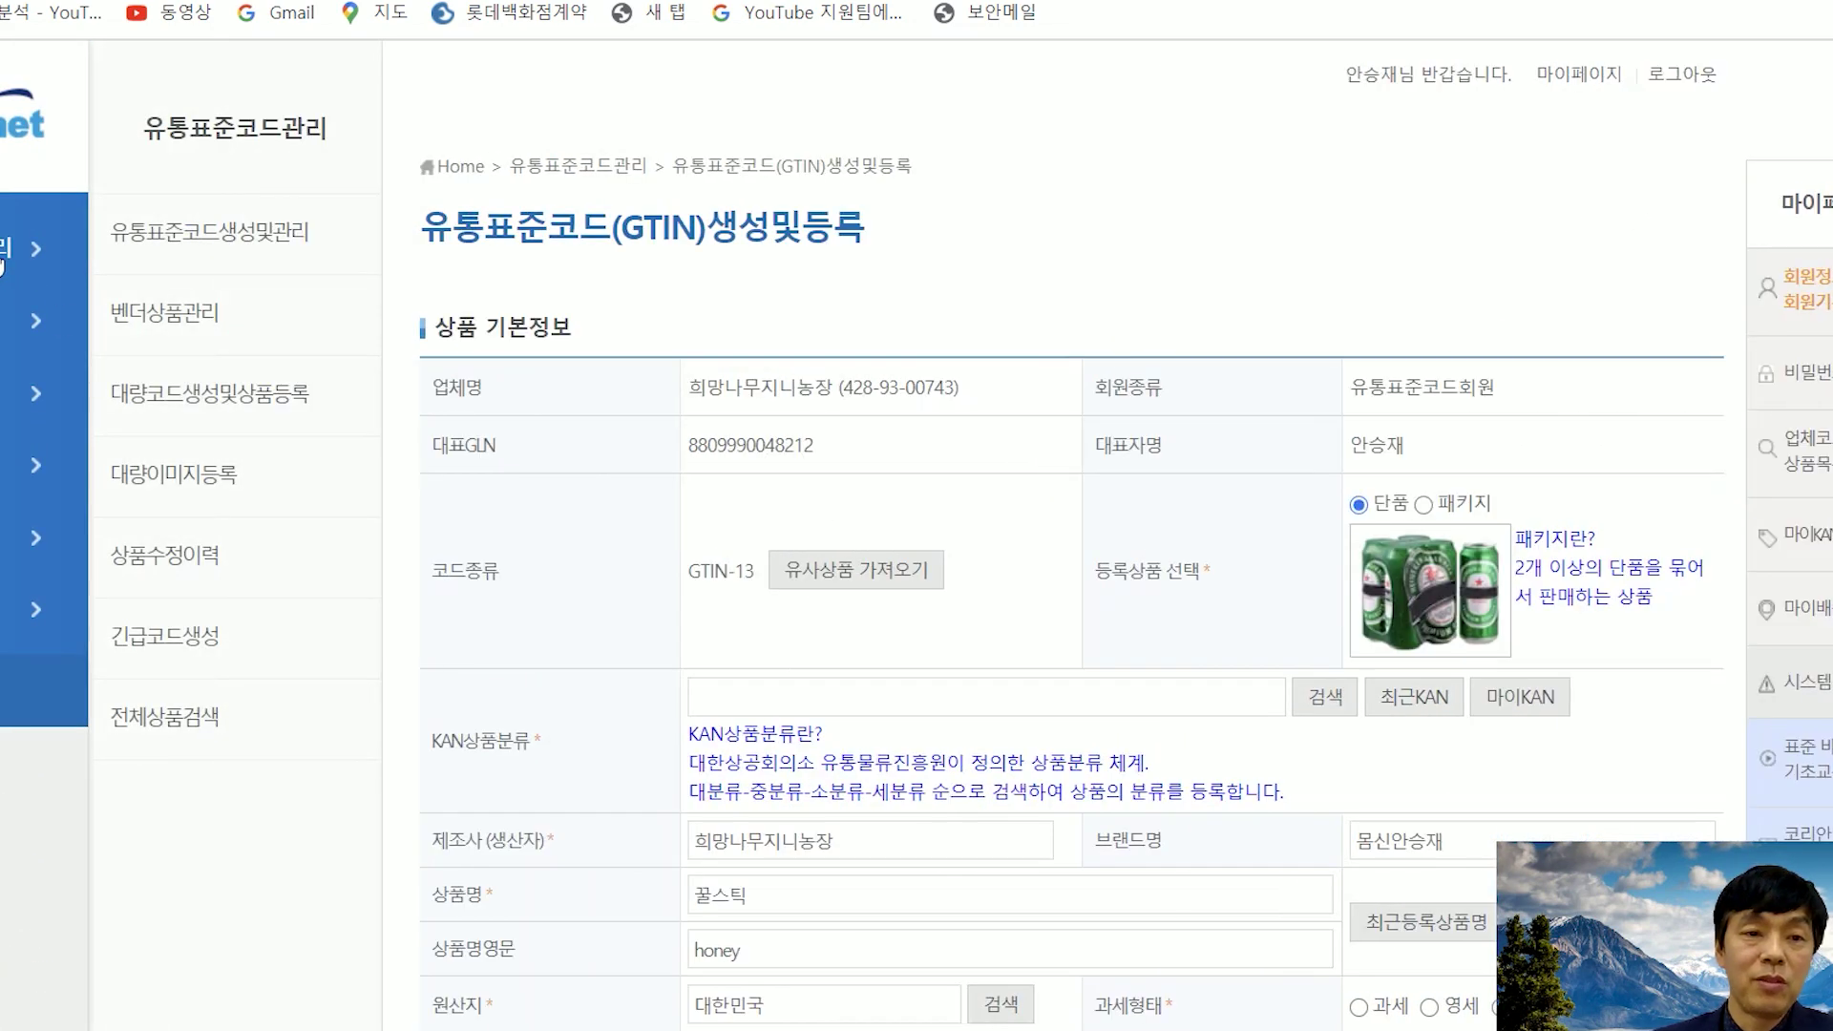
left_click(152, 232)
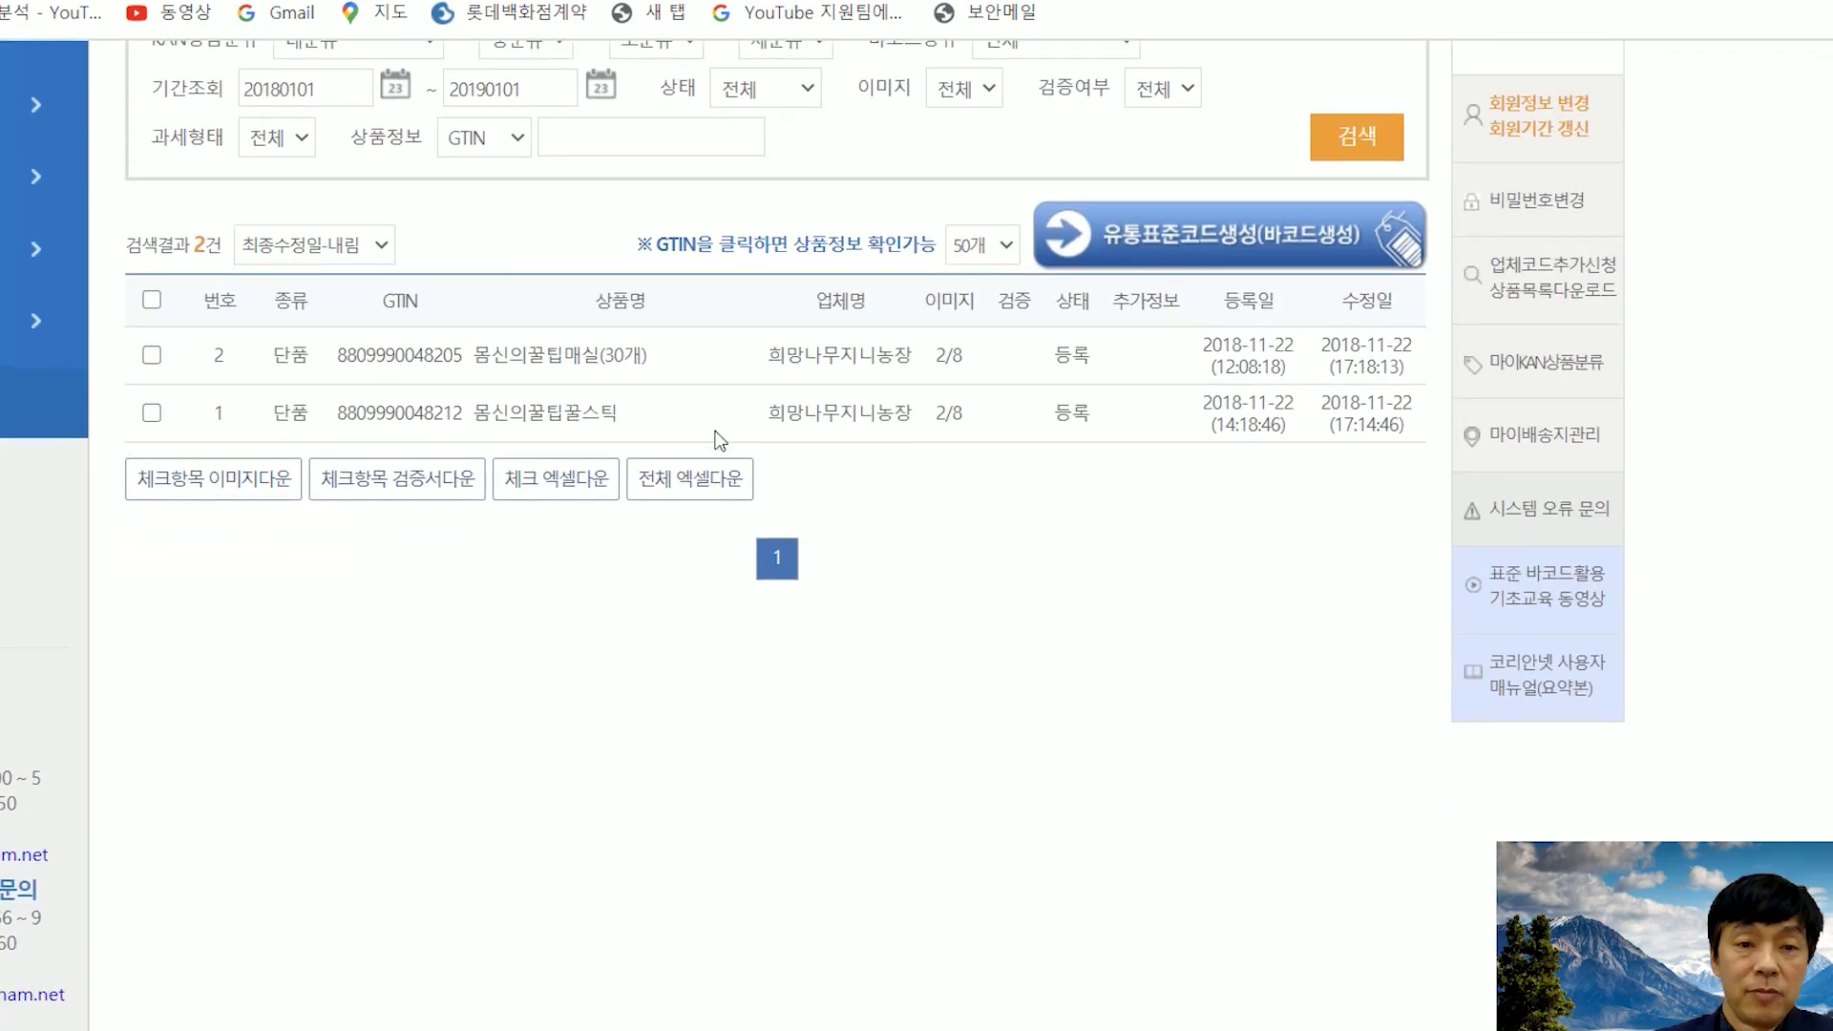
left_click(406, 357)
scroll(544, 487, "down", 5)
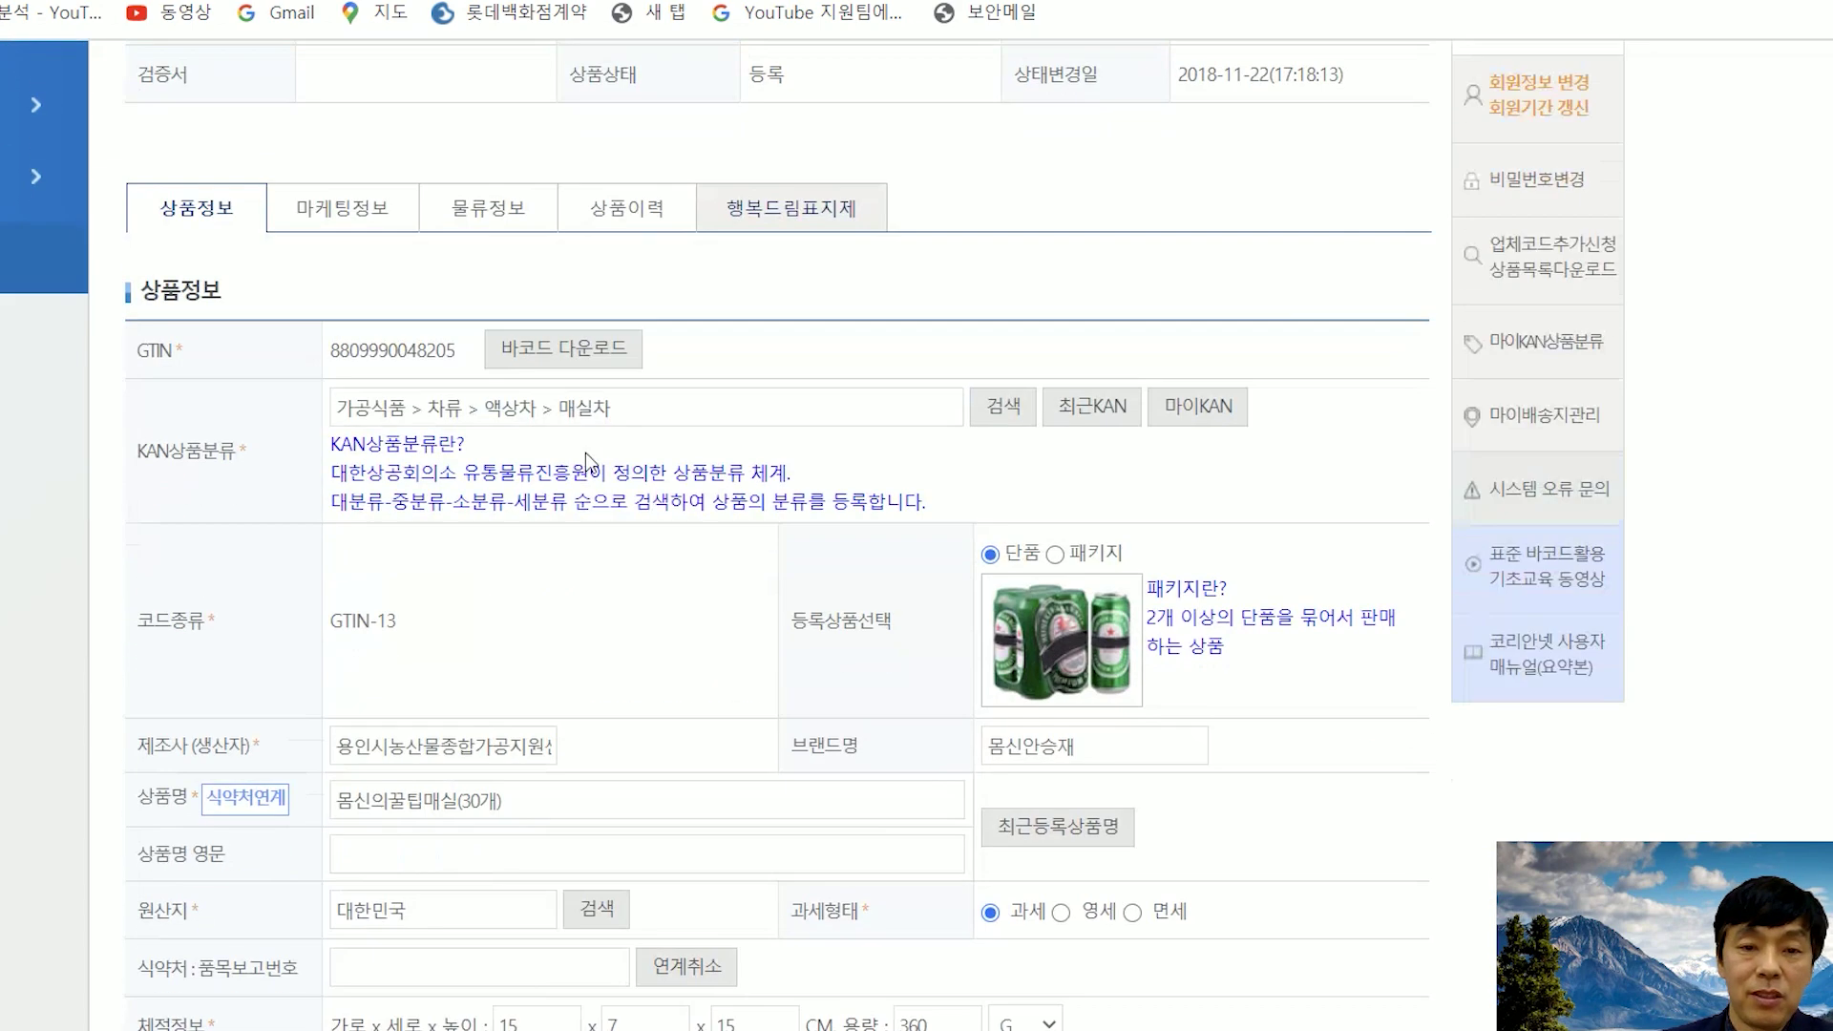
scroll(544, 487, "down", 8)
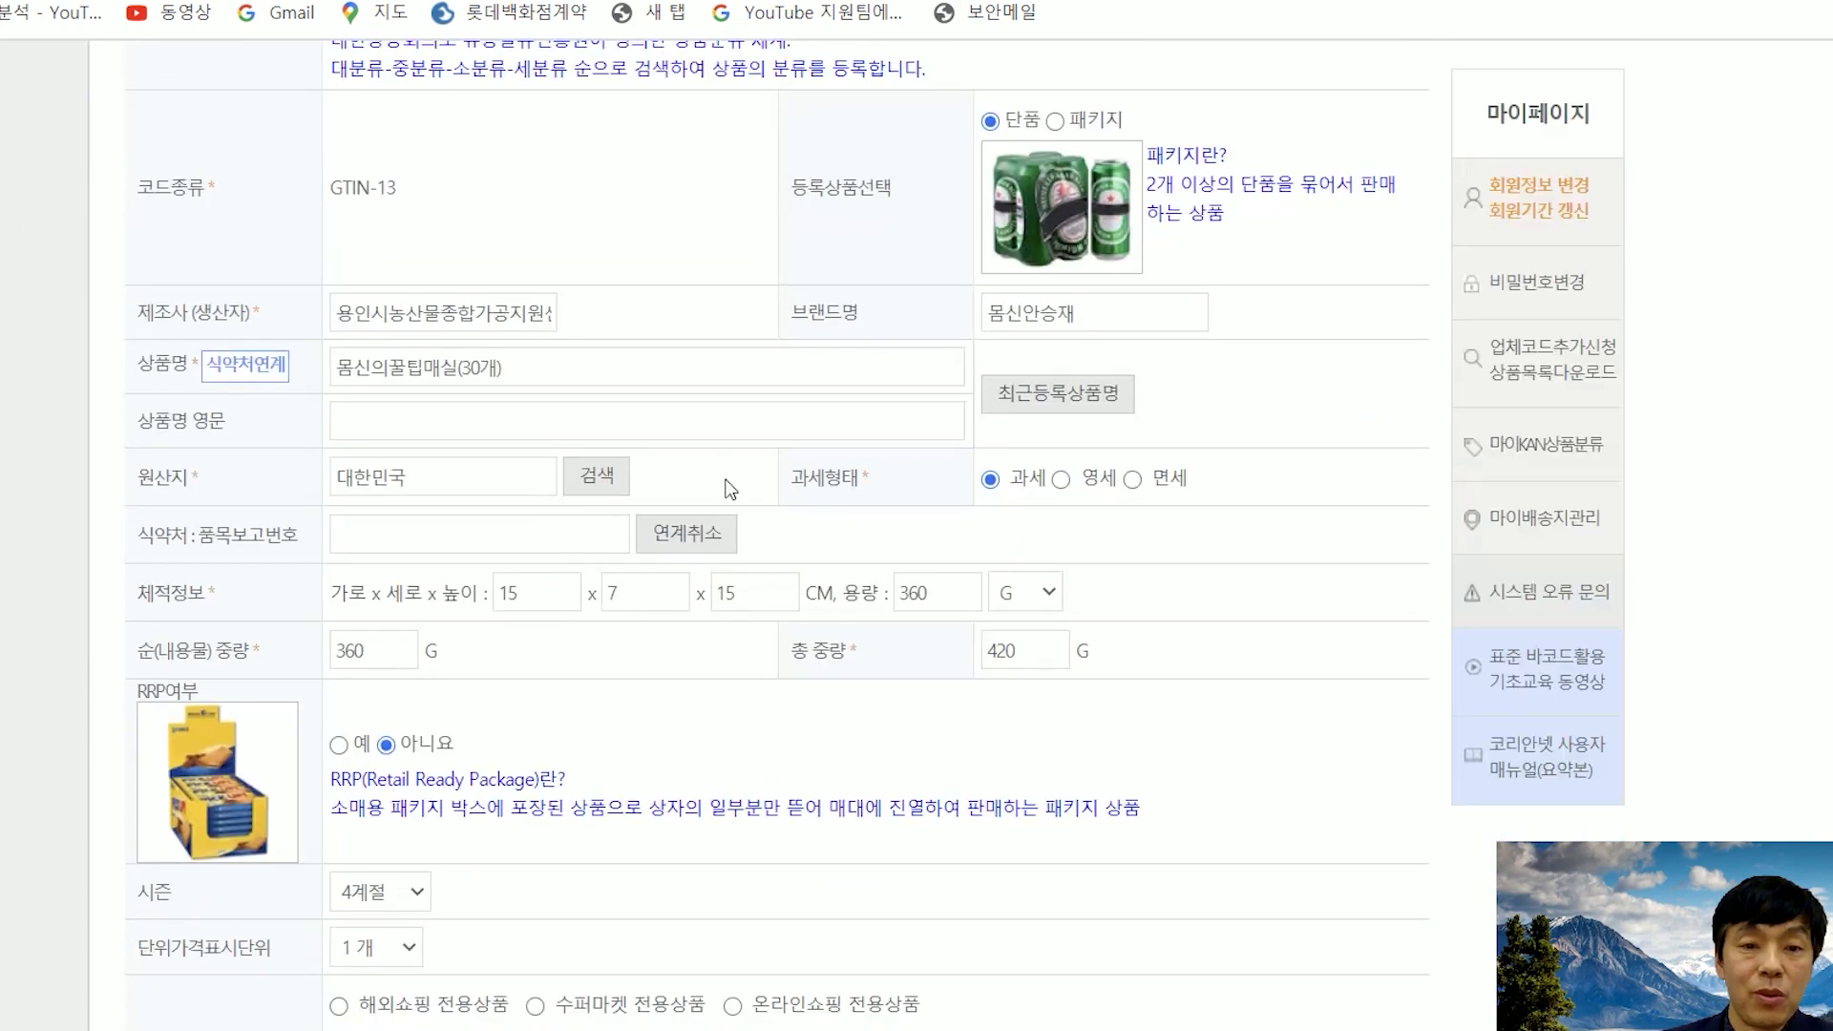
scroll(731, 489, "down", 5)
scroll(650, 681, "down", 2)
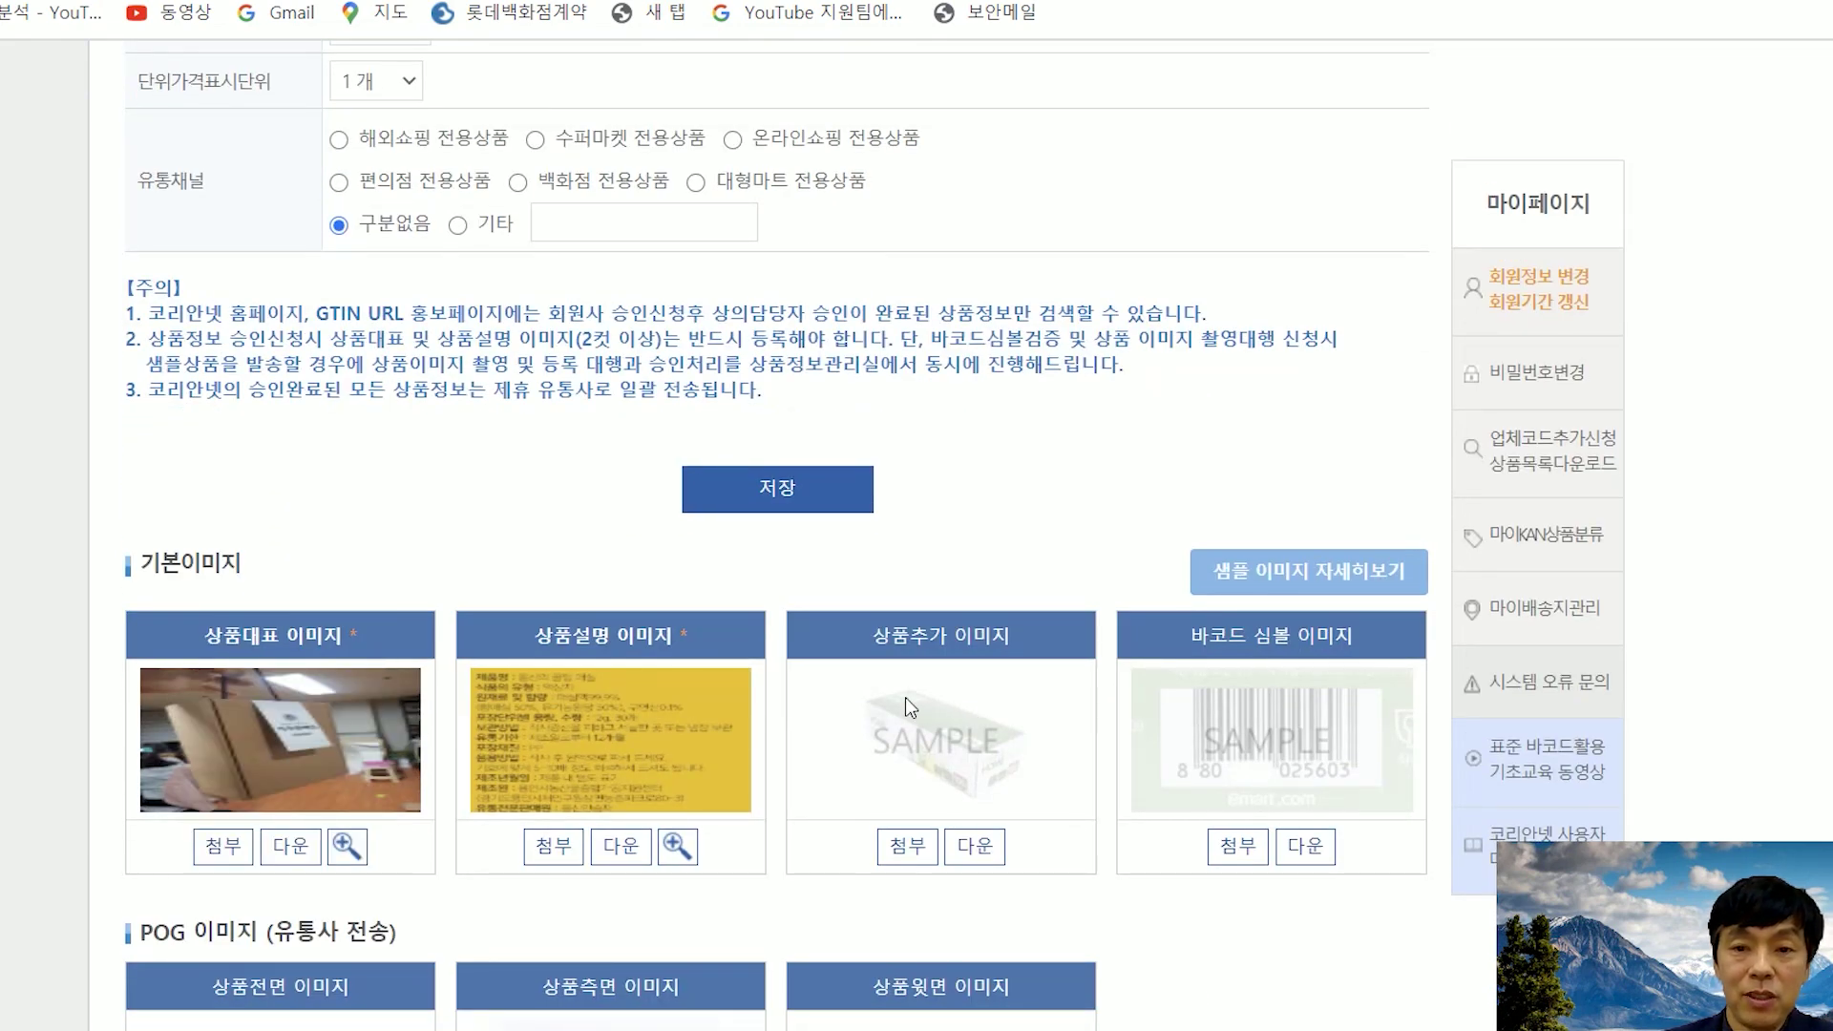
scroll(905, 699, "up", 15)
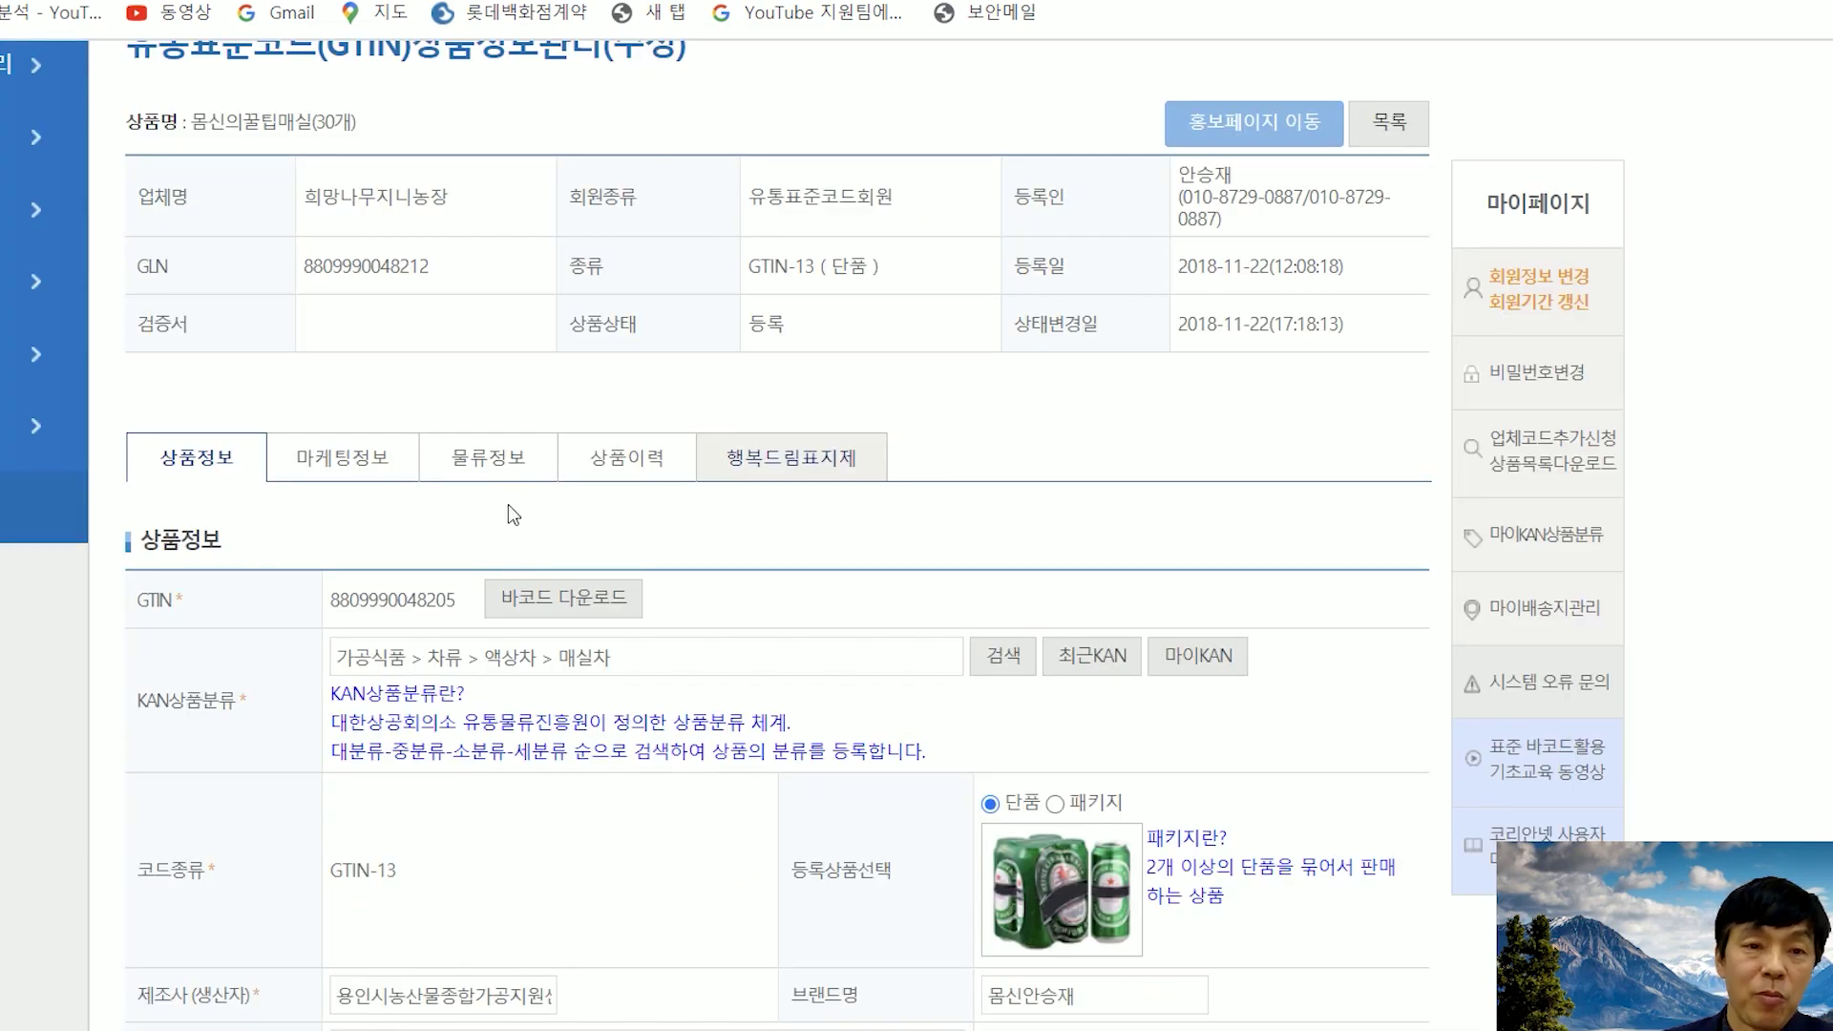
scroll(513, 516, "up", 2)
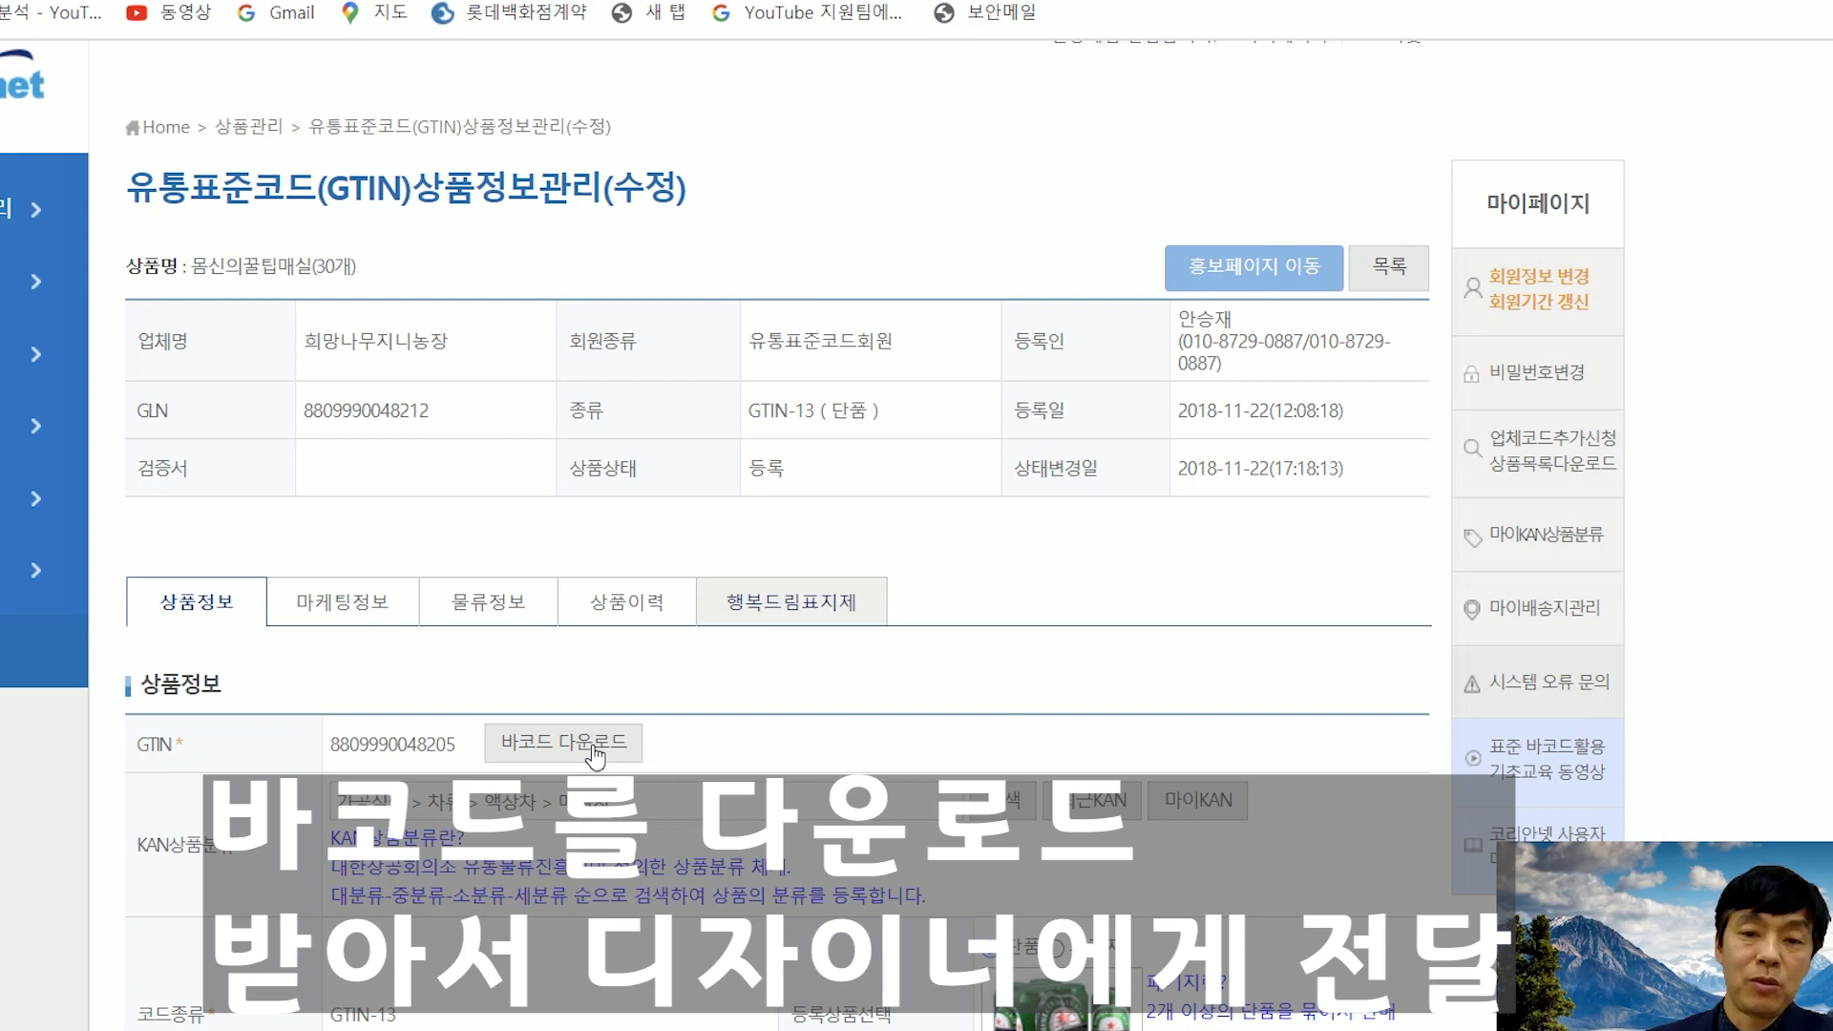
left_click(593, 745)
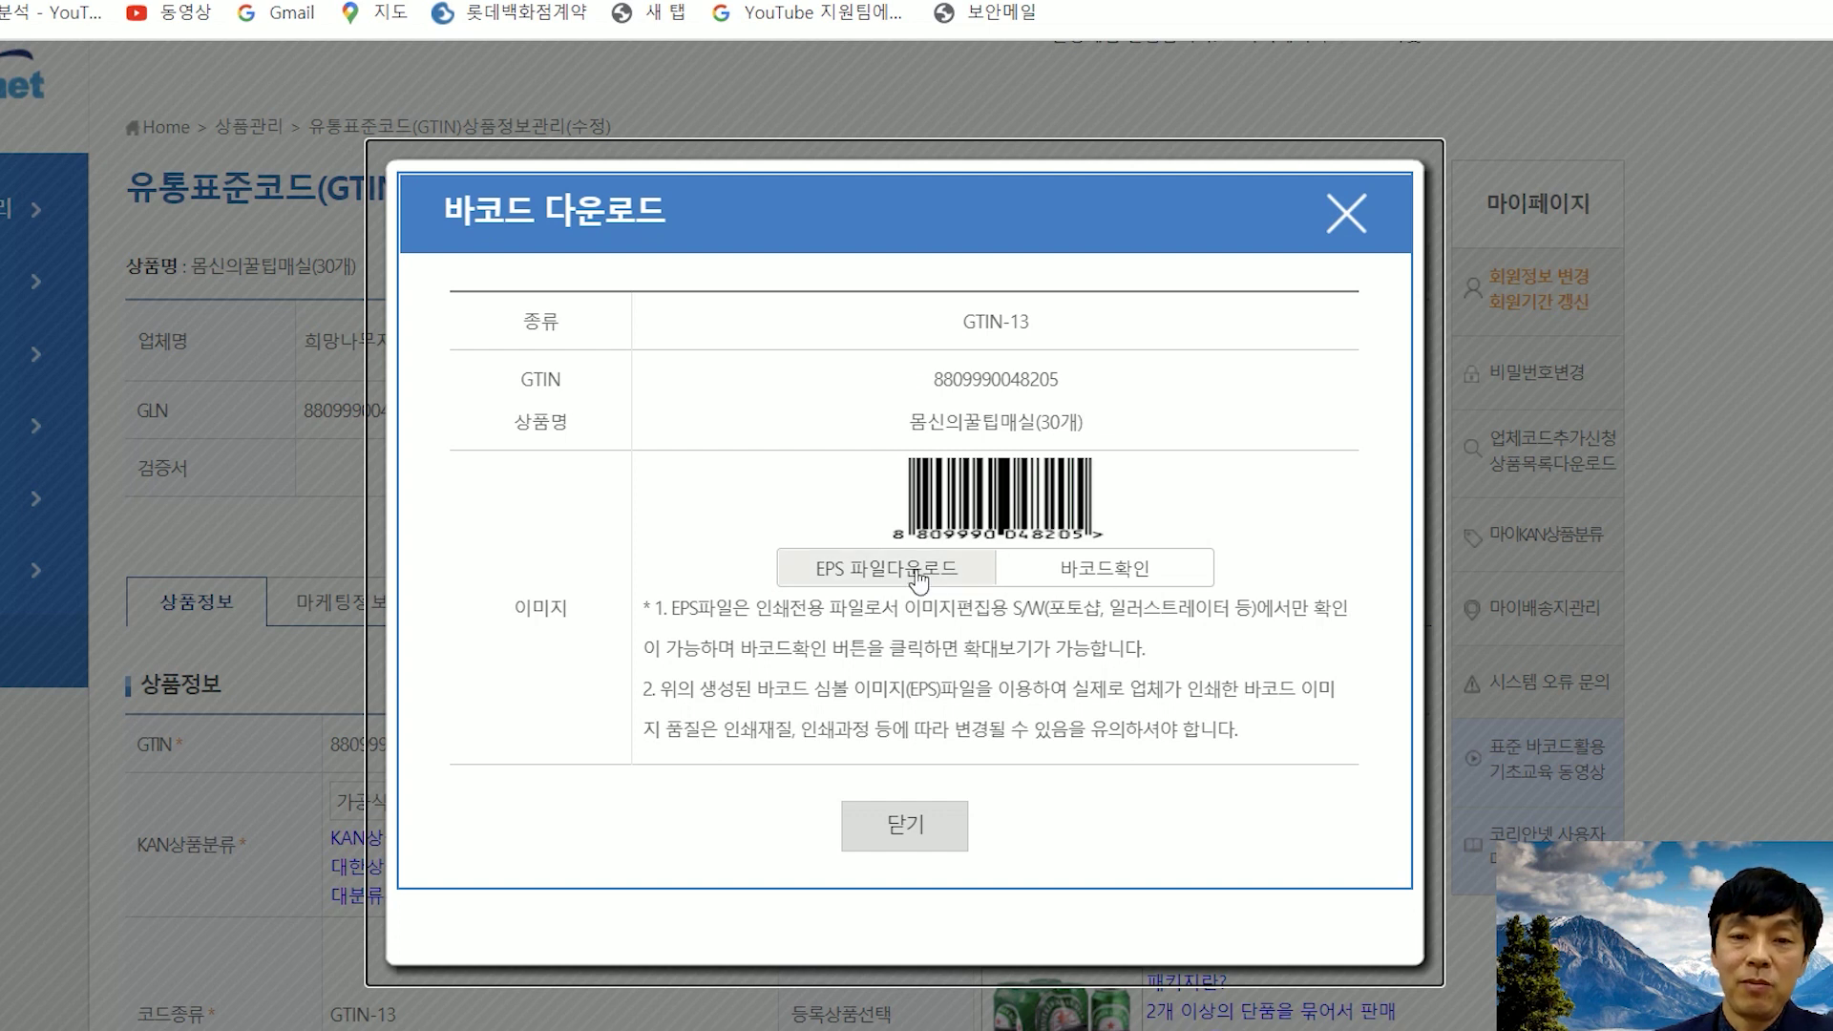
left_click(1346, 212)
scroll(1251, 504, "down", 20)
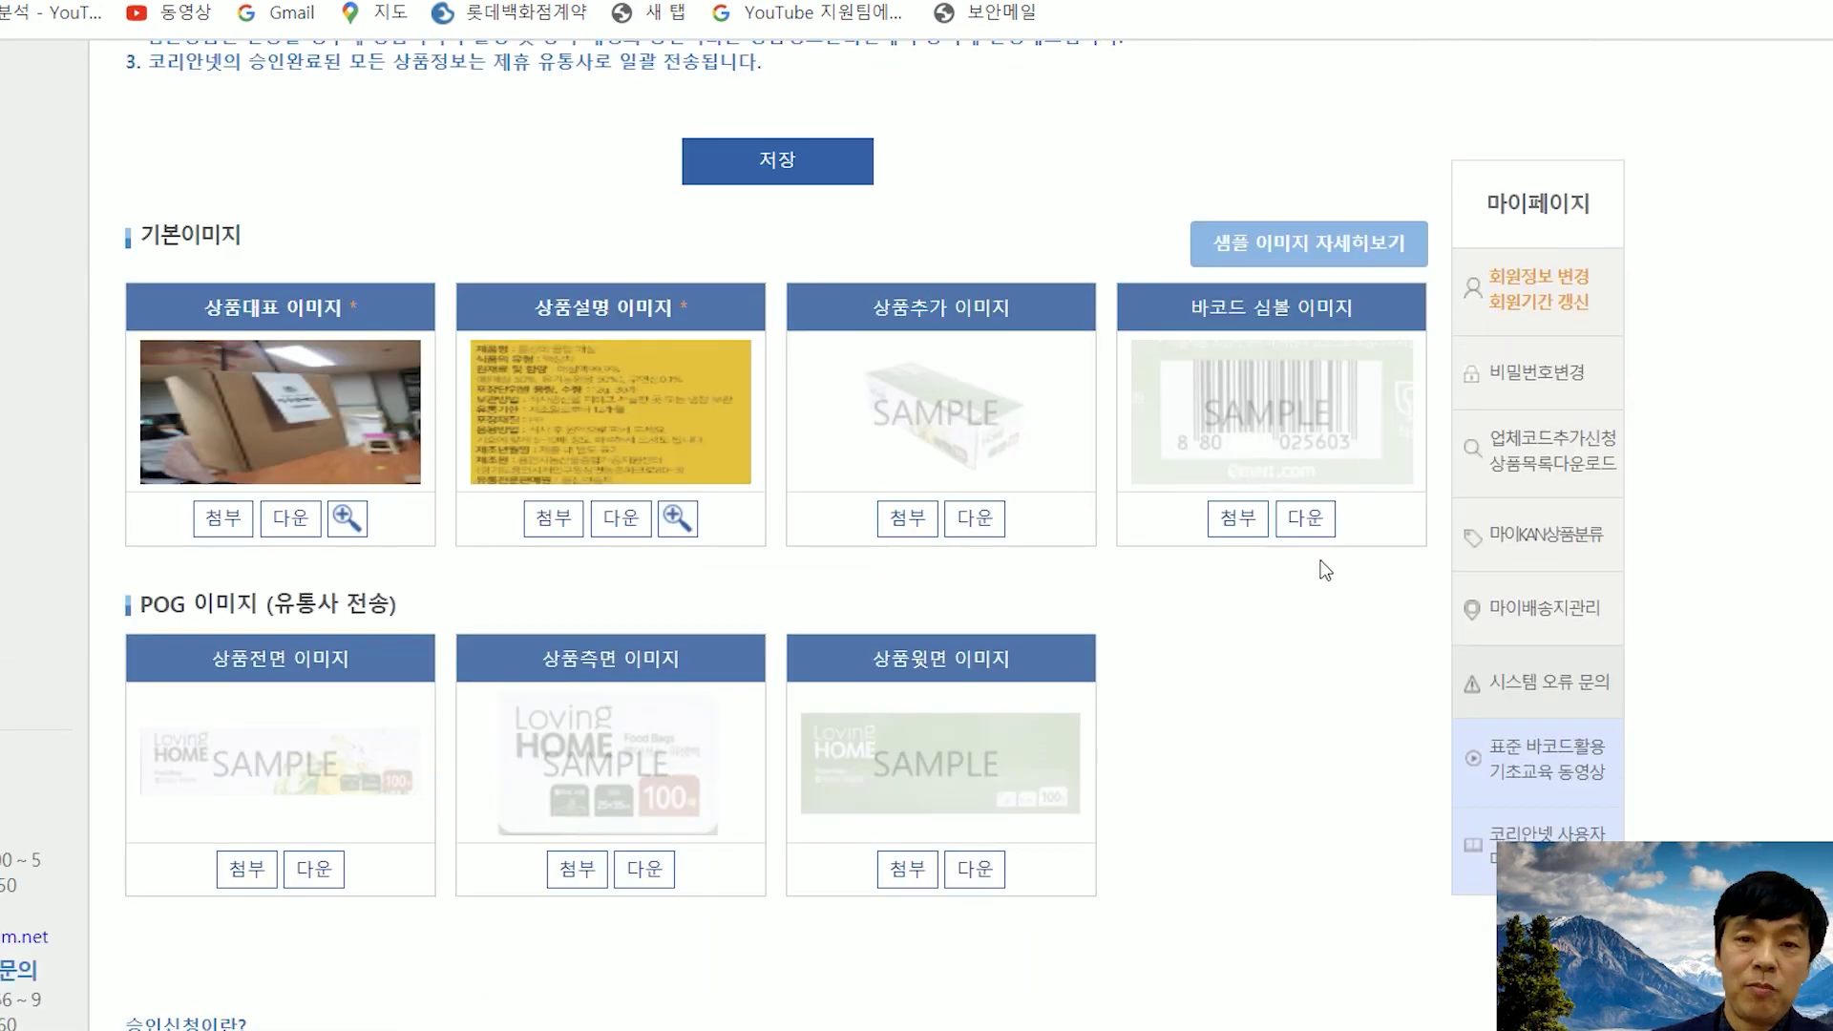
scroll(1317, 565, "down", 3)
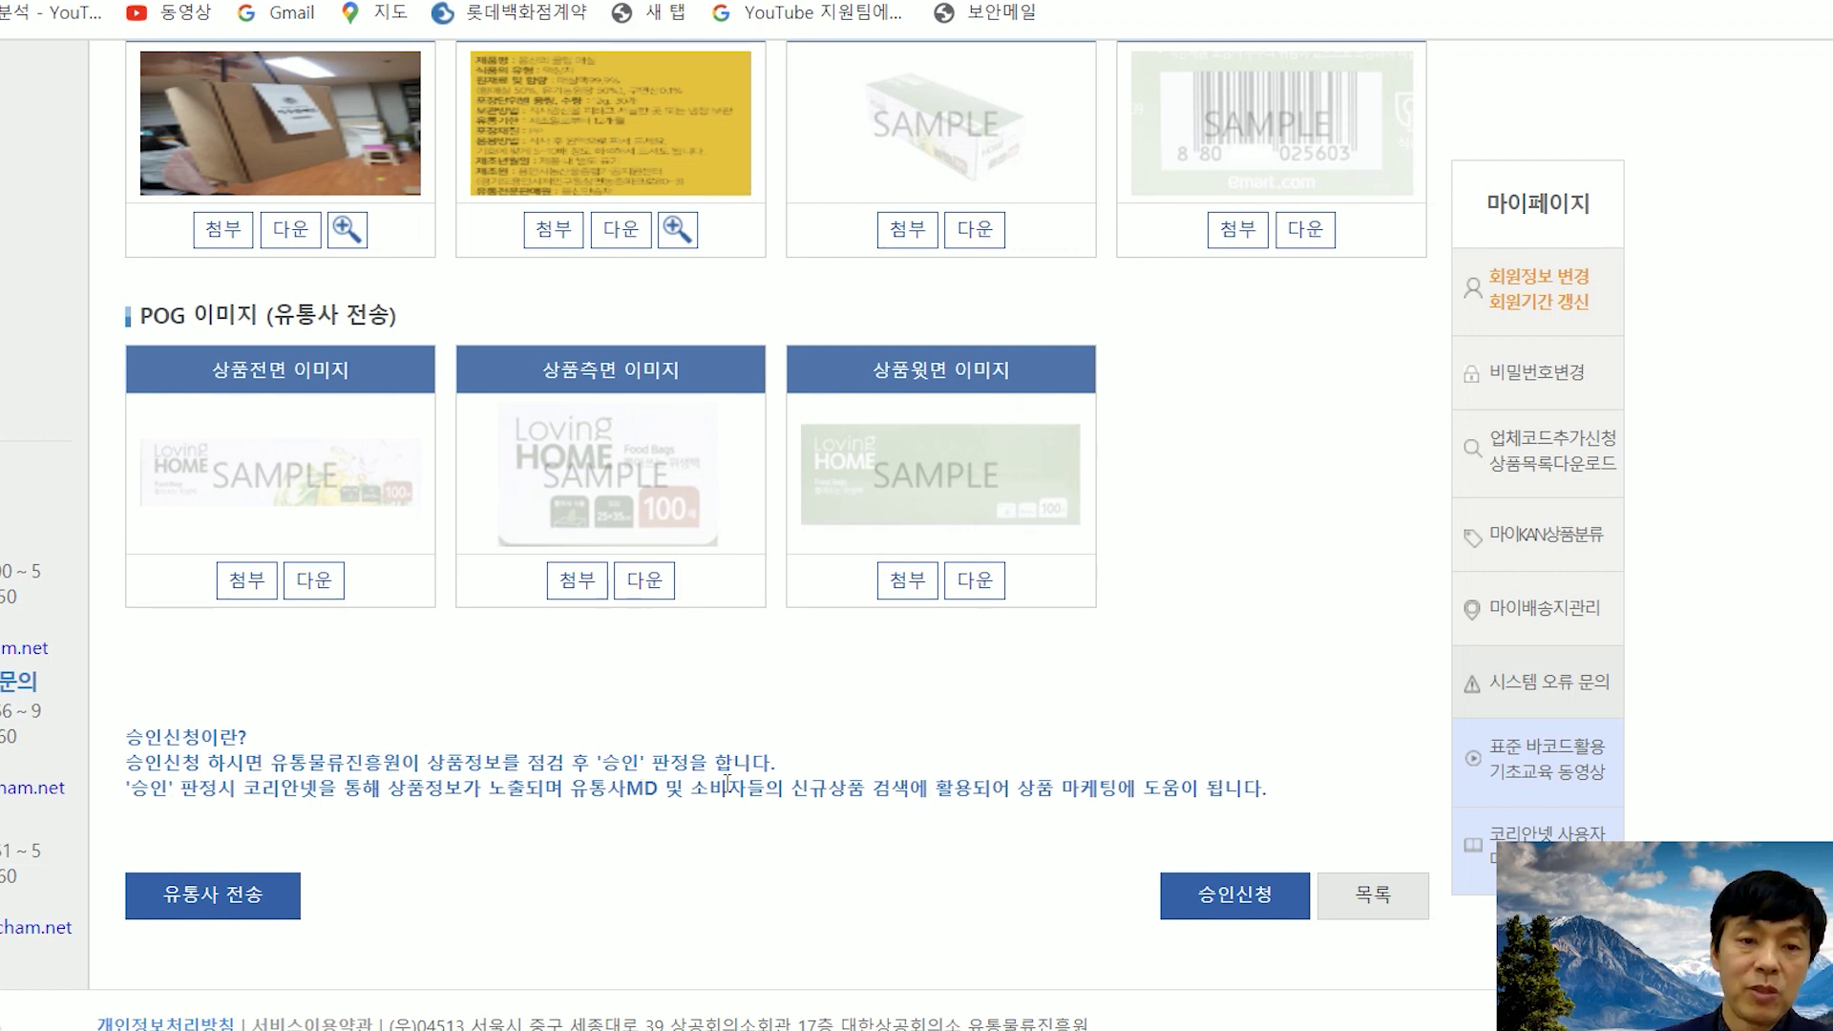
scroll(726, 754, "up", 3)
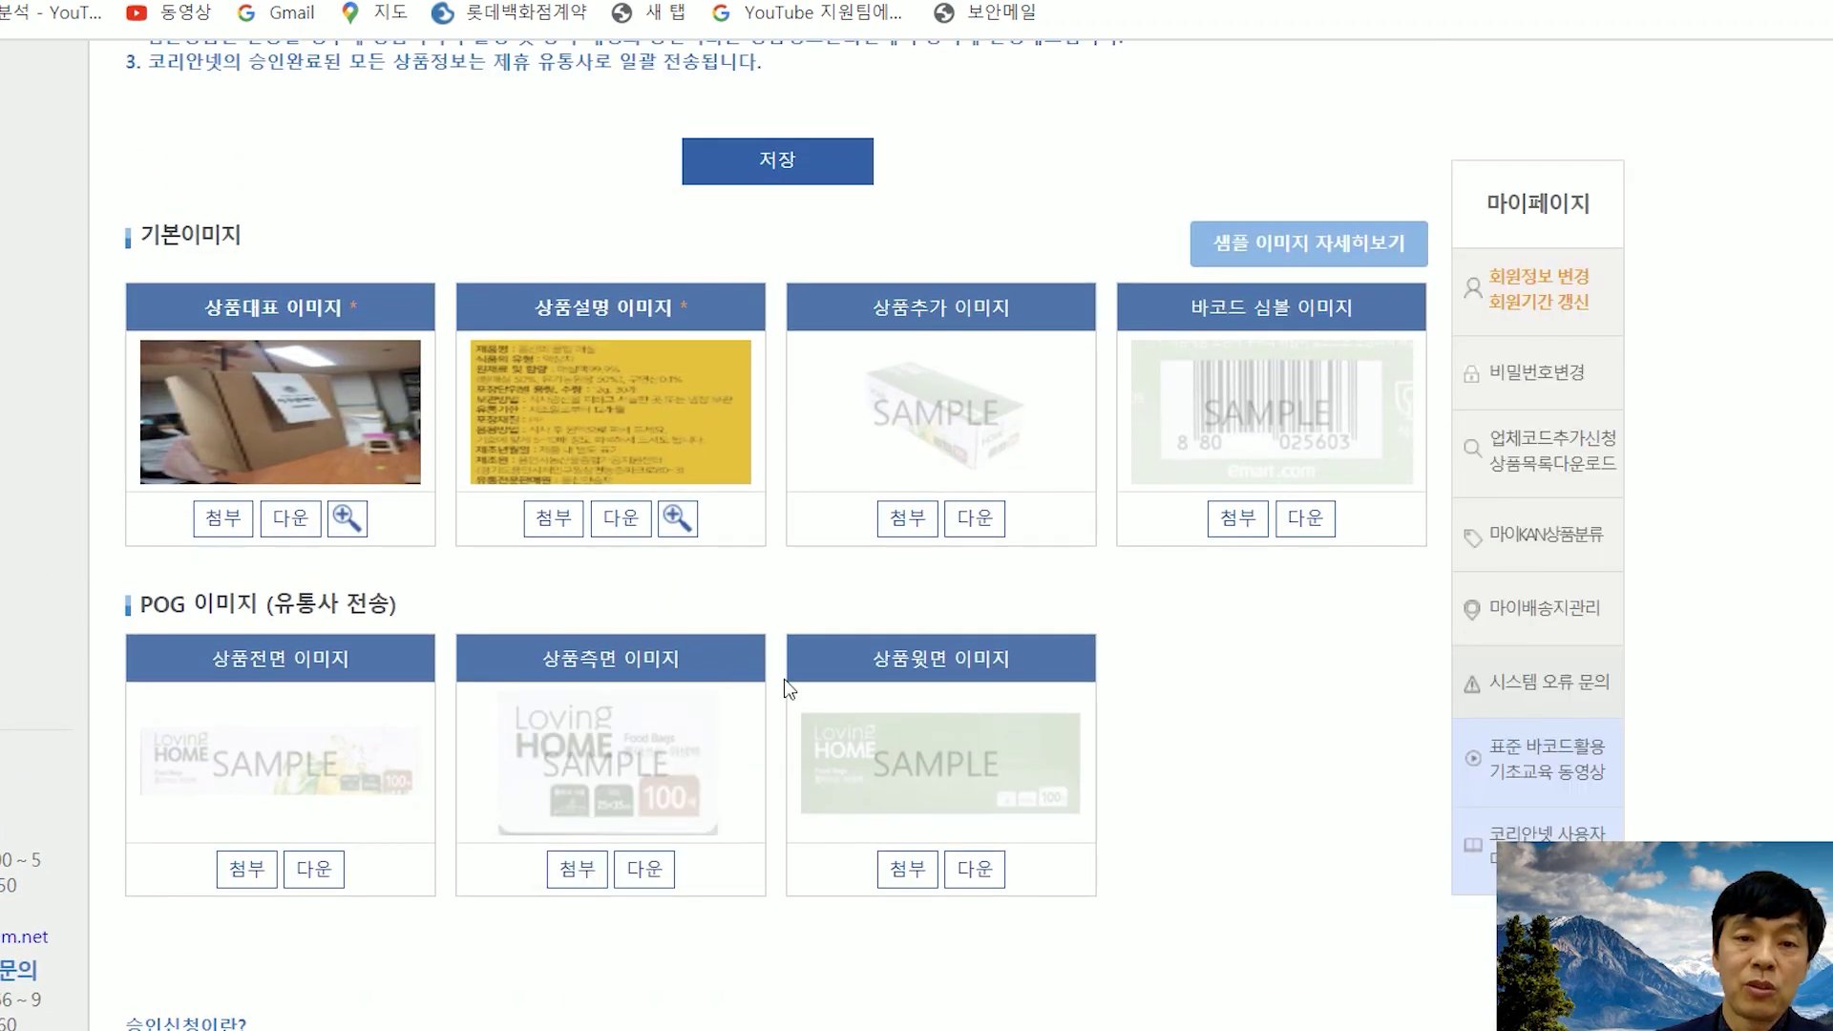
scroll(1032, 696, "down", 3)
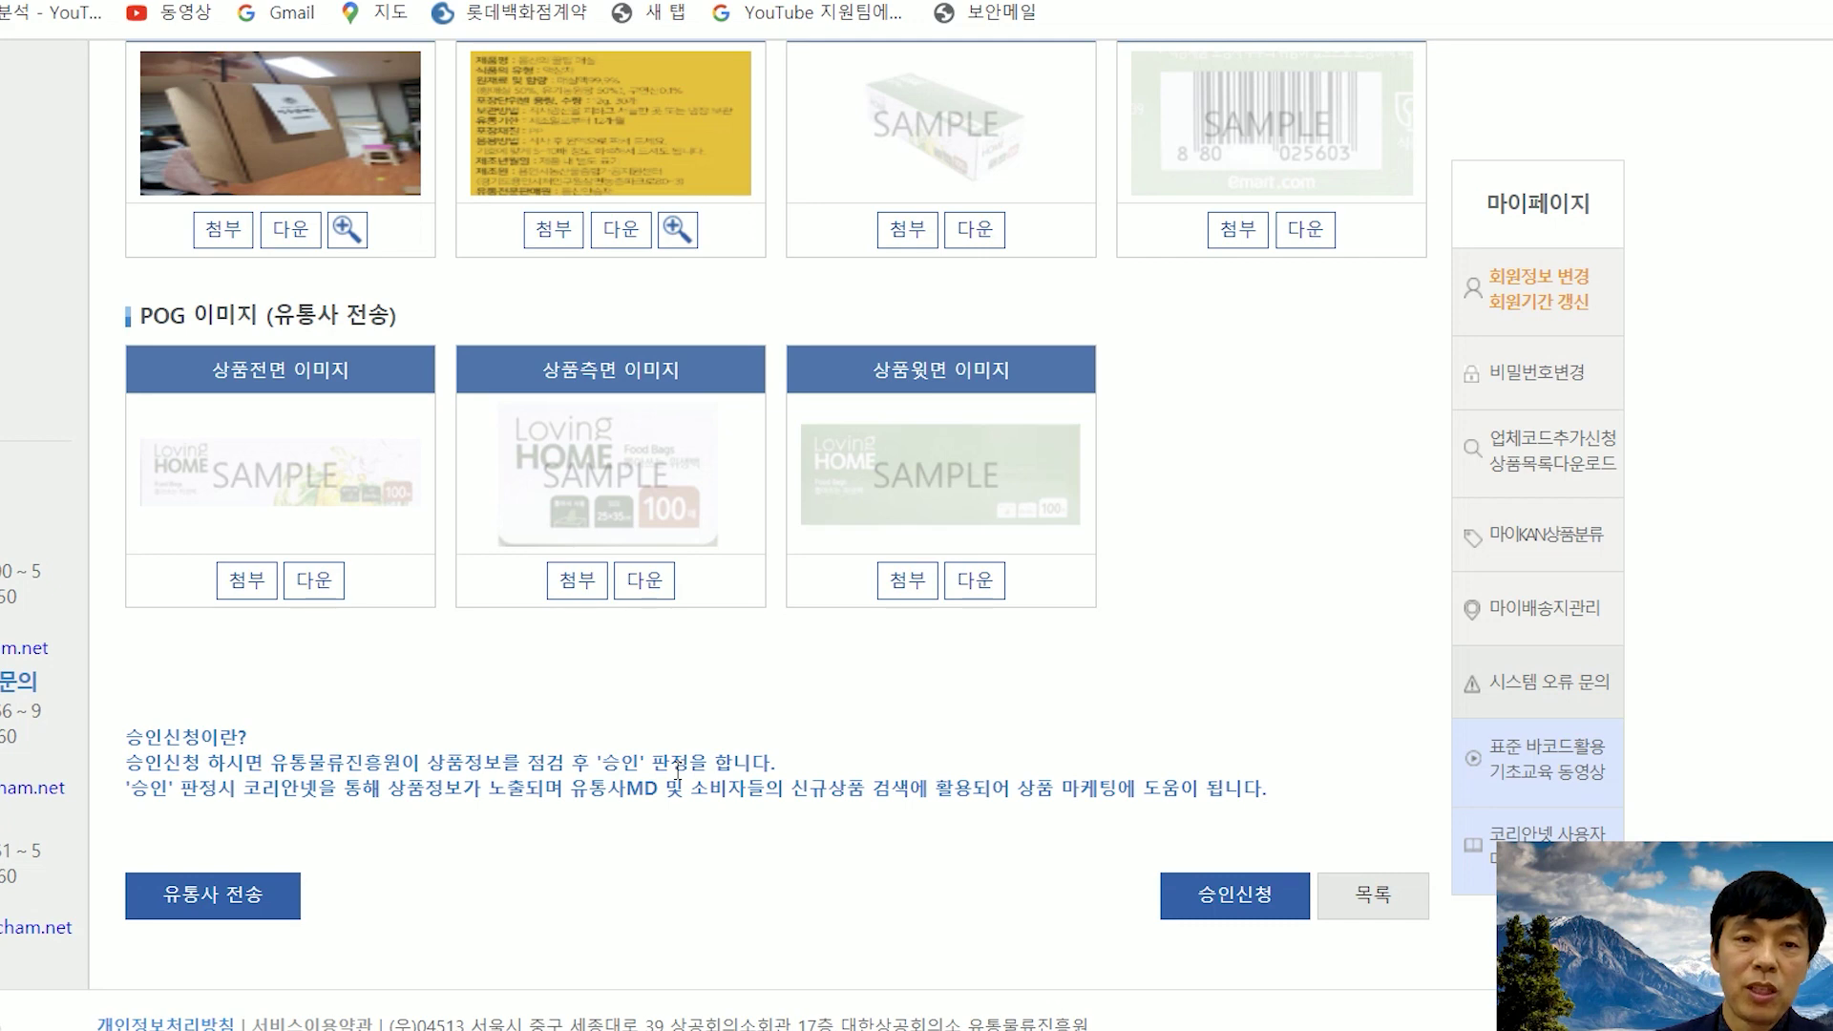
scroll(678, 769, "up", 2)
scroll(695, 793, "down", 2)
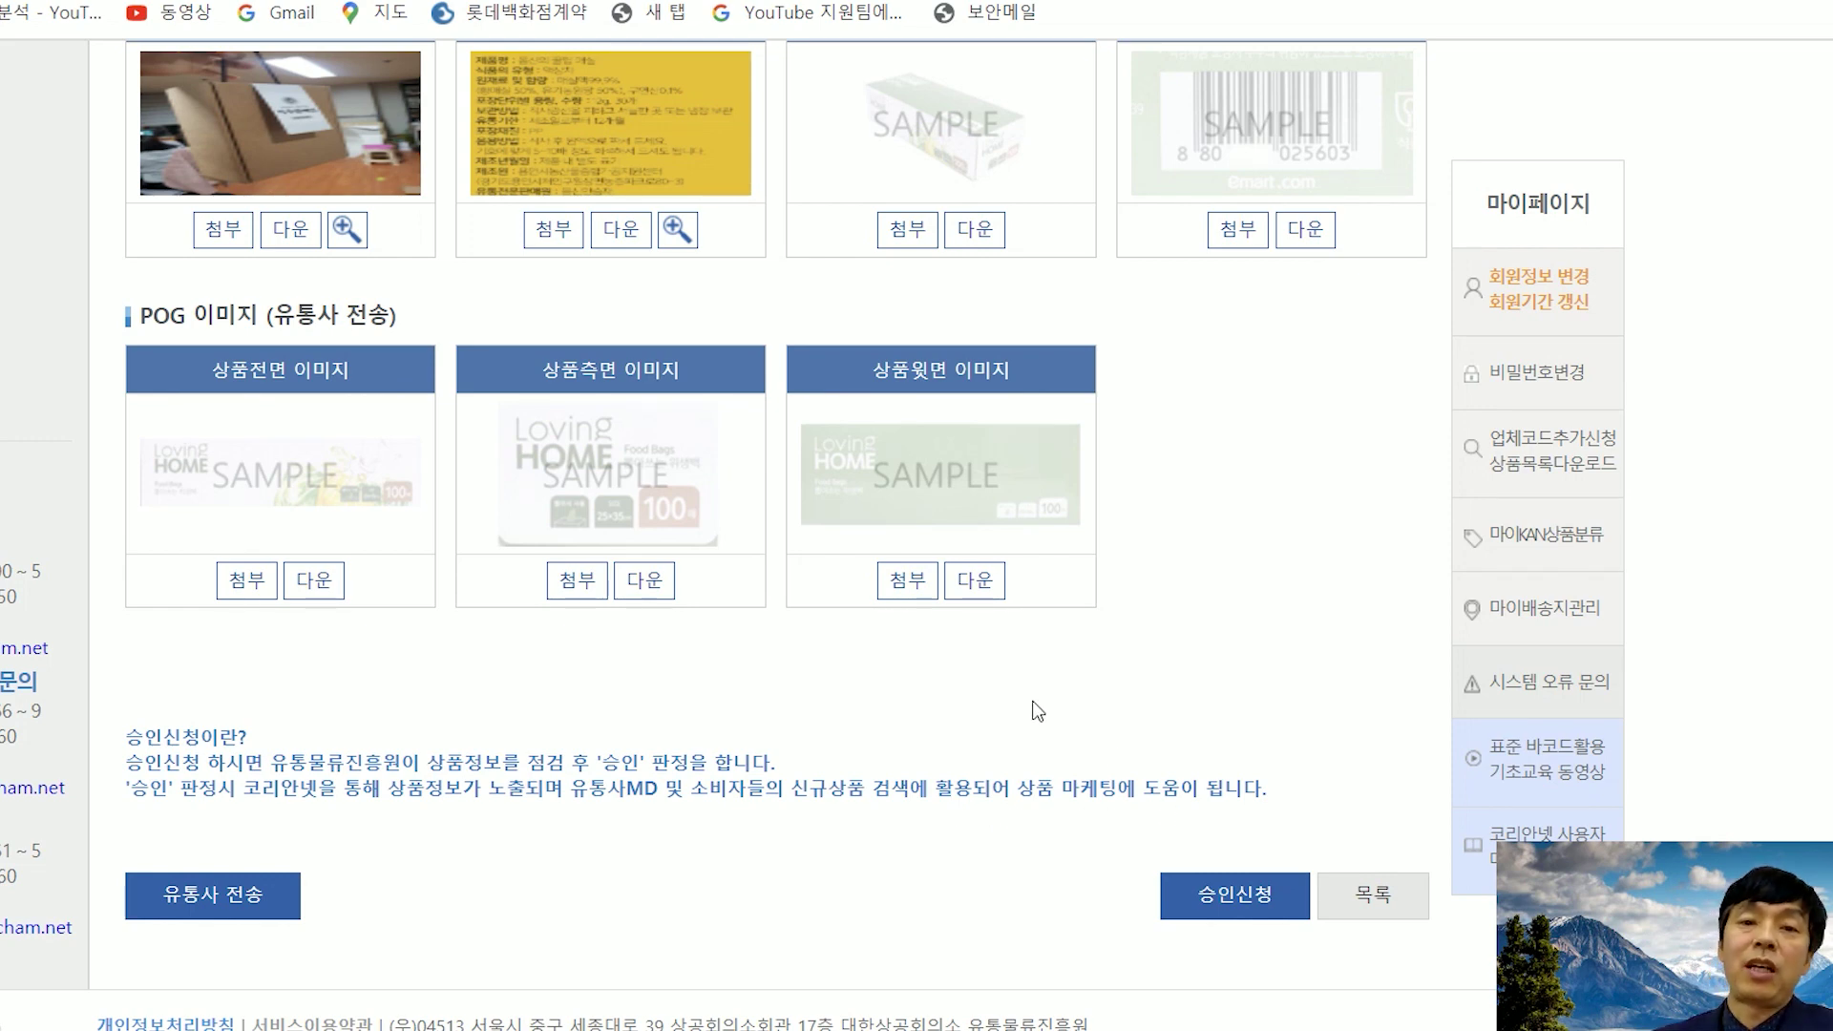
scroll(1039, 712, "up", 10)
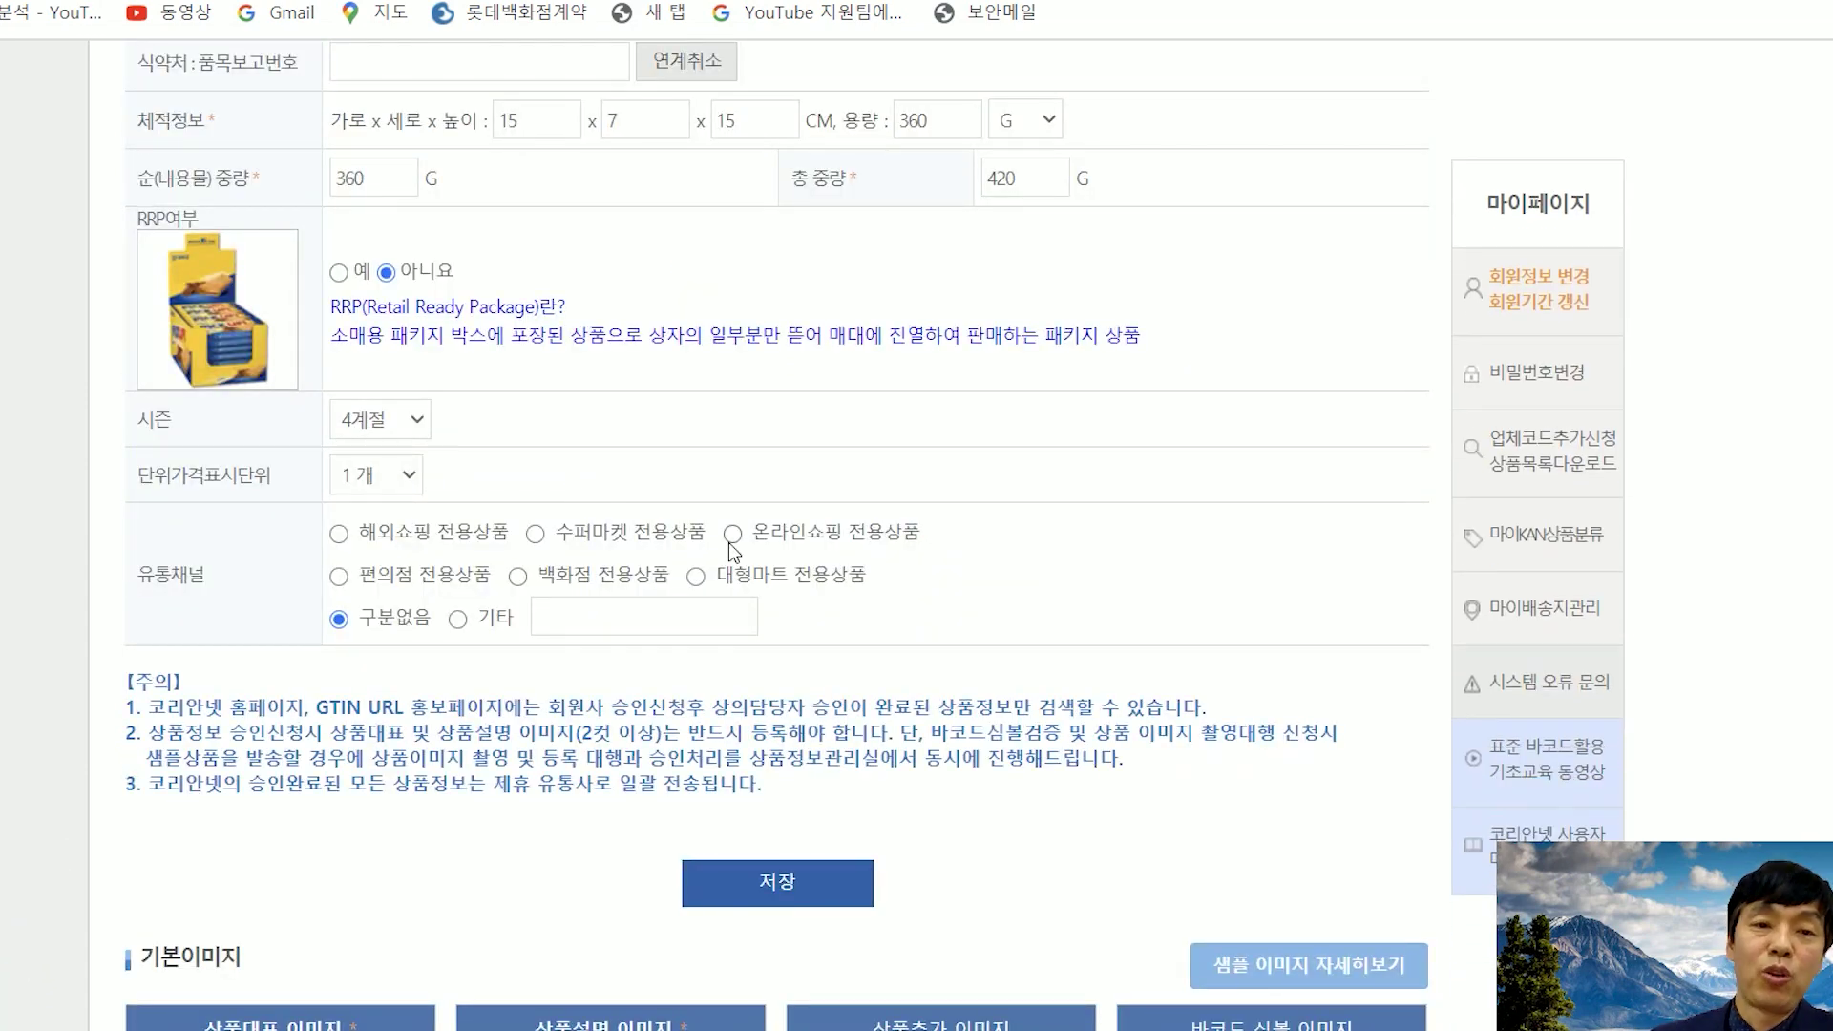